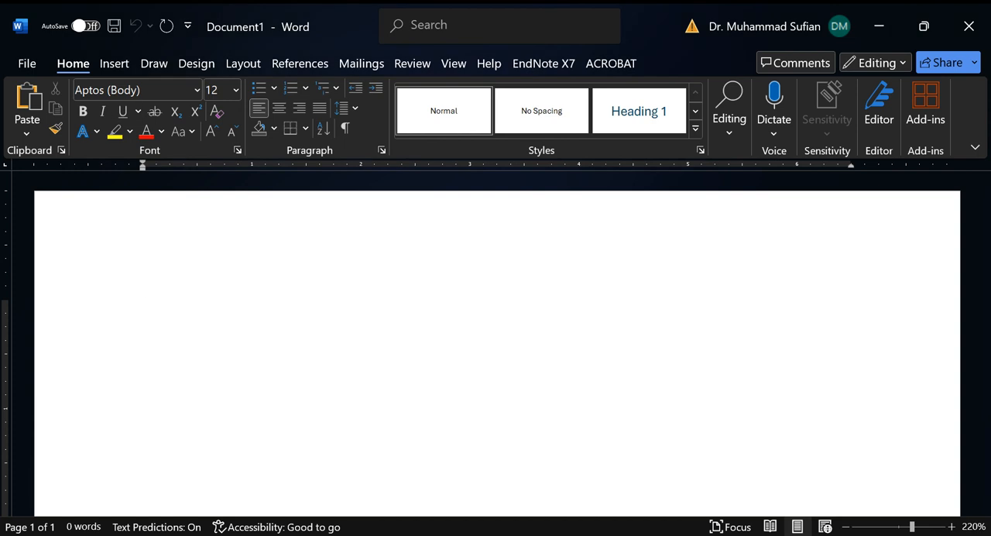
{"action": "key", "text": "alt+Tab"}
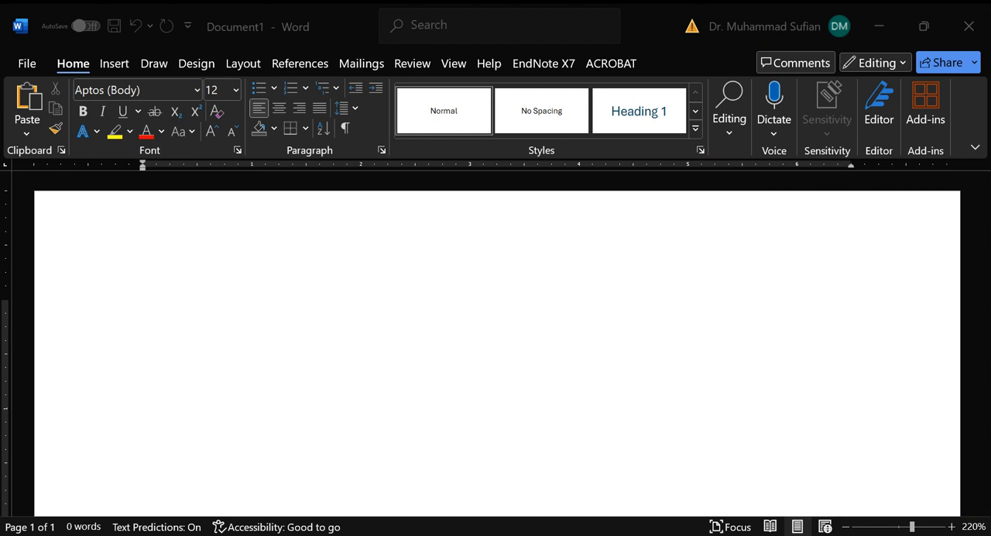
{"action": "key", "text": "alt+Tab"}
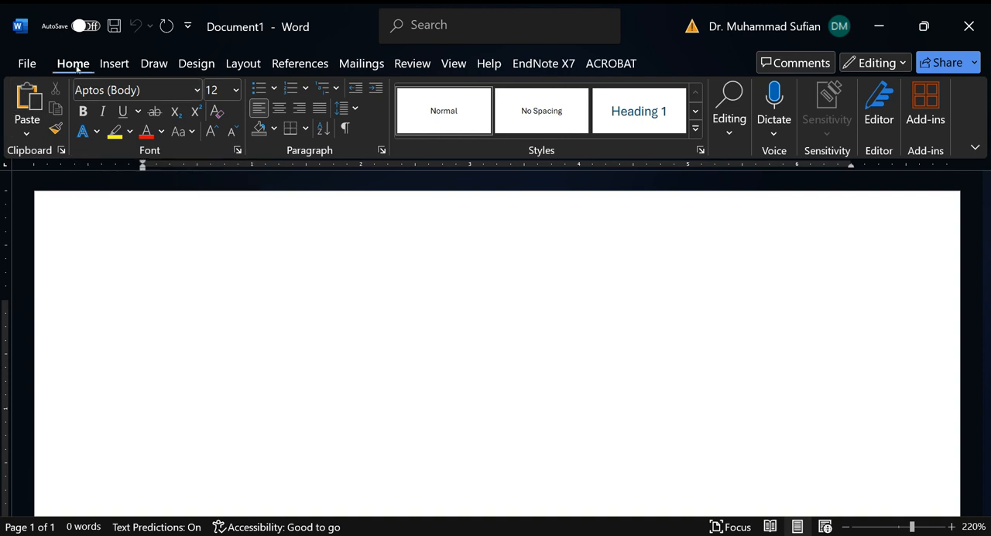
{"action": "left_click", "coordinate": [106, 68]}
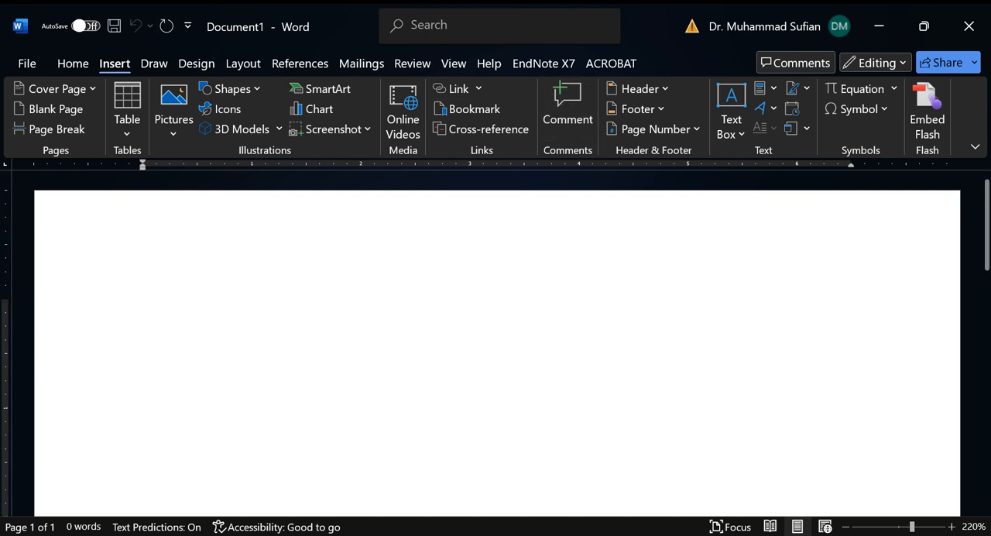
{"action": "left_click", "coordinate": [85, 63]}
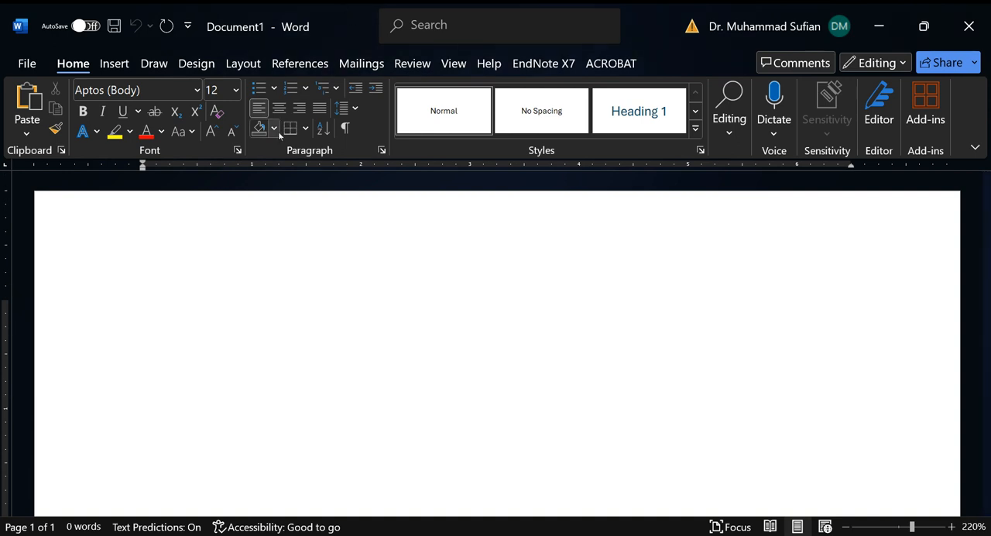
{"action": "left_click", "coordinate": [456, 67]}
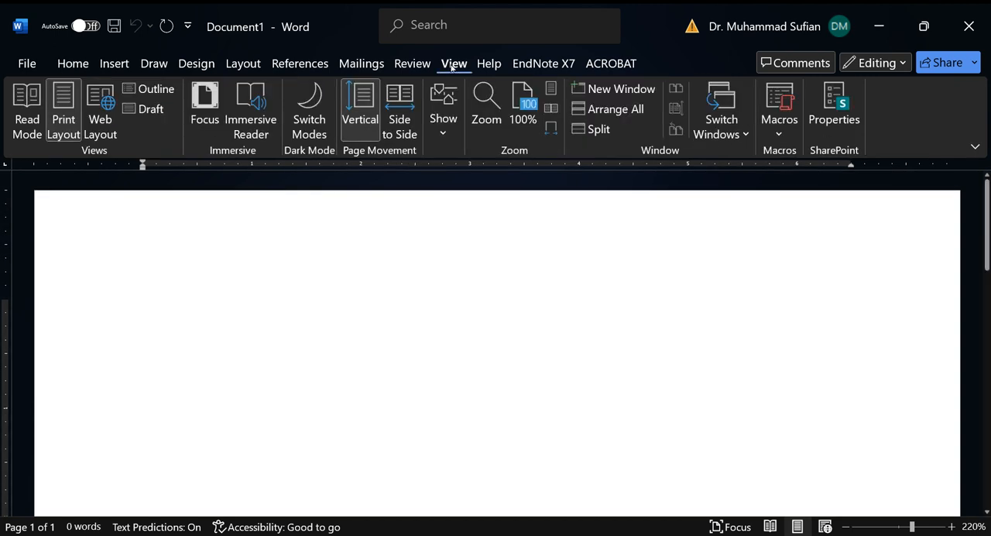
{"action": "left_click", "coordinate": [444, 116]}
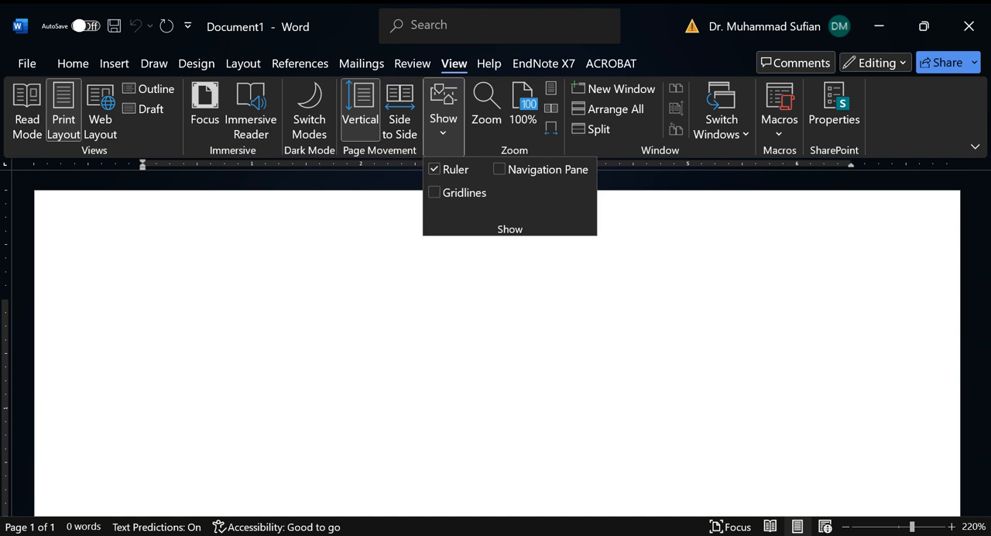
{"action": "left_click", "coordinate": [881, 270]}
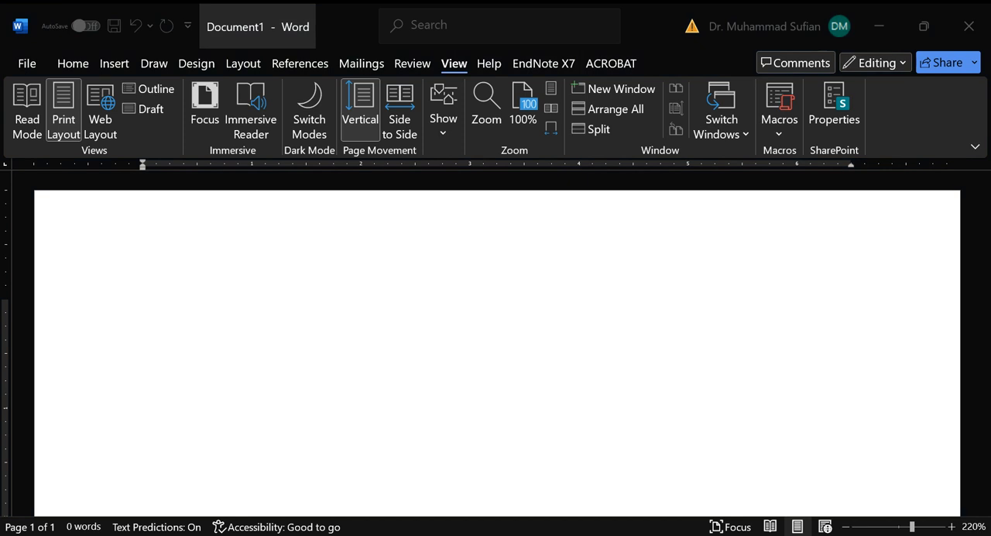
Step: Enter the word SALAM in capitals on the first line of the blank document
{"action": "left_click", "coordinate": [224, 55]}
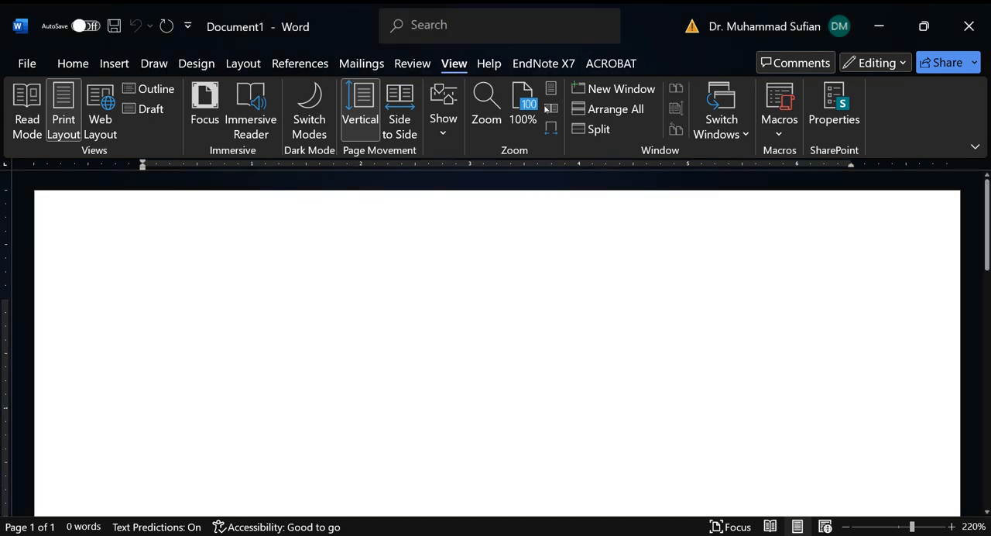
{"action": "type", "text": "DFDS"}
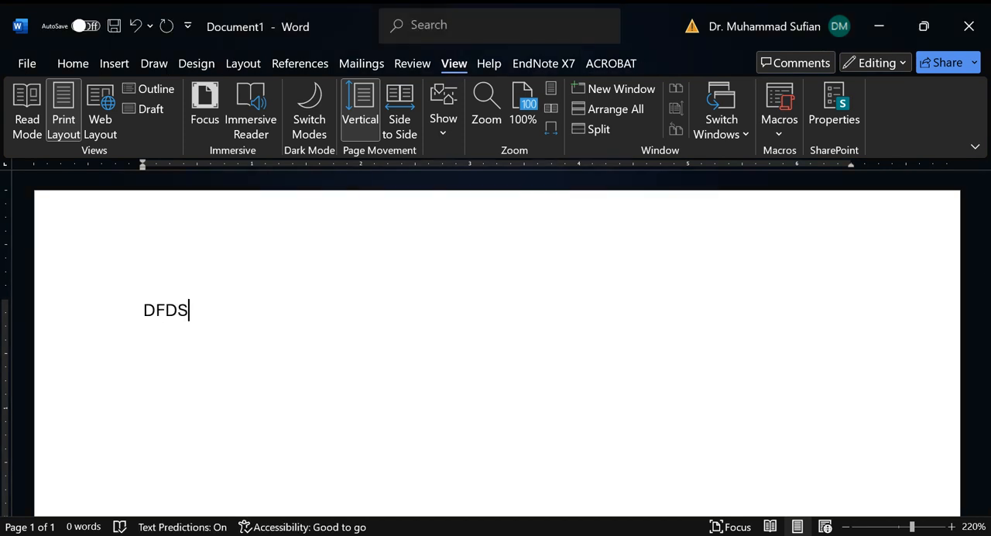
{"action": "key", "text": "BackSpace"}
{"action": "key", "text": "BackSpace"}
{"action": "key", "text": "BackSpace"}
{"action": "key", "text": "BackSpace"}
{"action": "type", "text": "salam"}
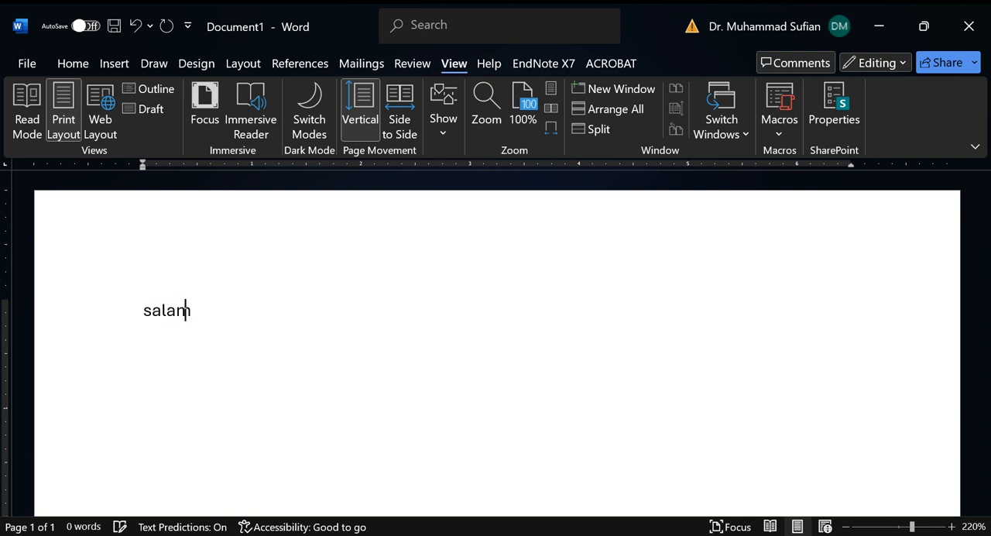
{"action": "key", "text": "BackSpace"}
{"action": "key", "text": "BackSpace"}
{"action": "key", "text": "BackSpace"}
{"action": "key", "text": "BackSpace"}
{"action": "key", "text": "BackSpace"}
{"action": "type", "text": "SALAM"}
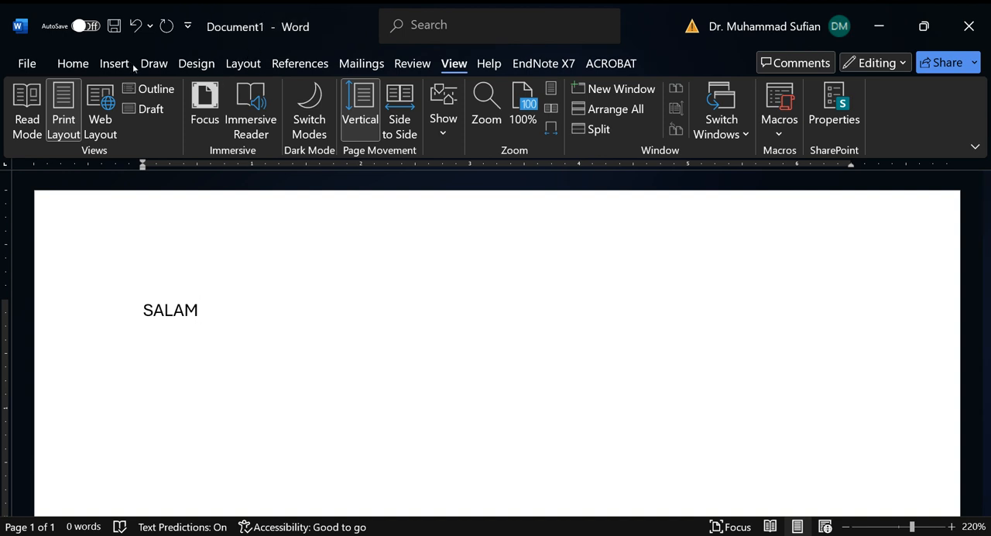
Step: Look through the preset page margins and paper sizes available for the document
{"action": "left_click", "coordinate": [194, 67]}
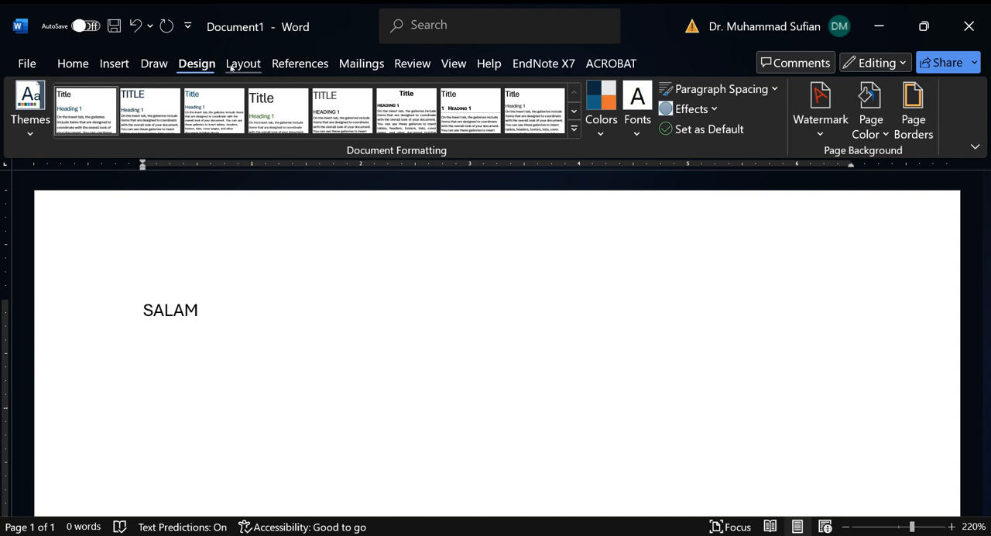
{"action": "left_click", "coordinate": [230, 67]}
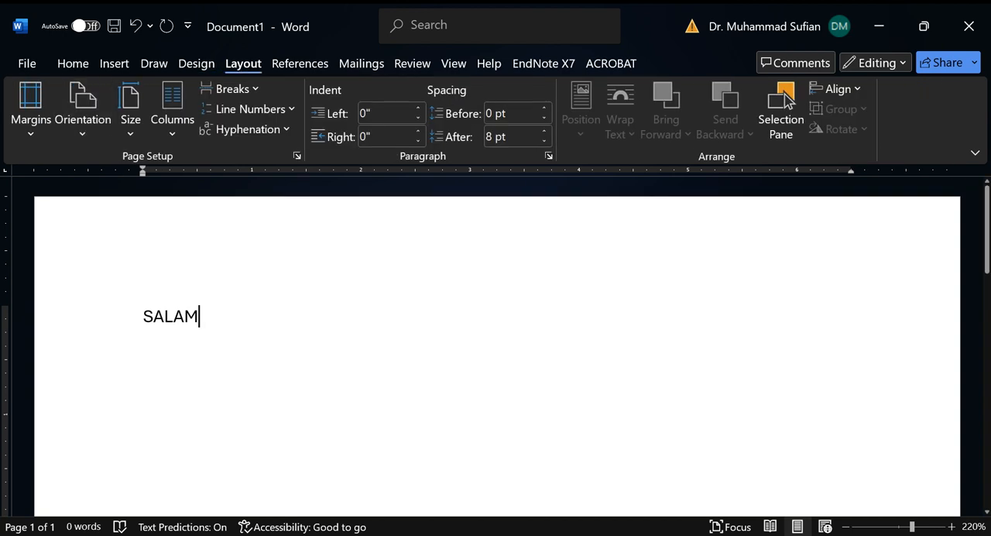
{"action": "left_click", "coordinate": [31, 116]}
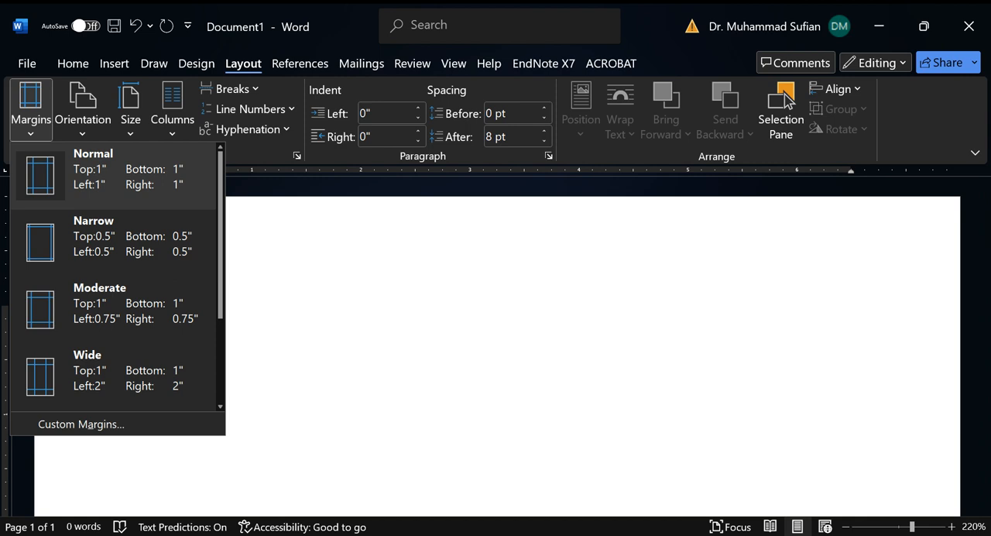
{"action": "left_click", "coordinate": [129, 123]}
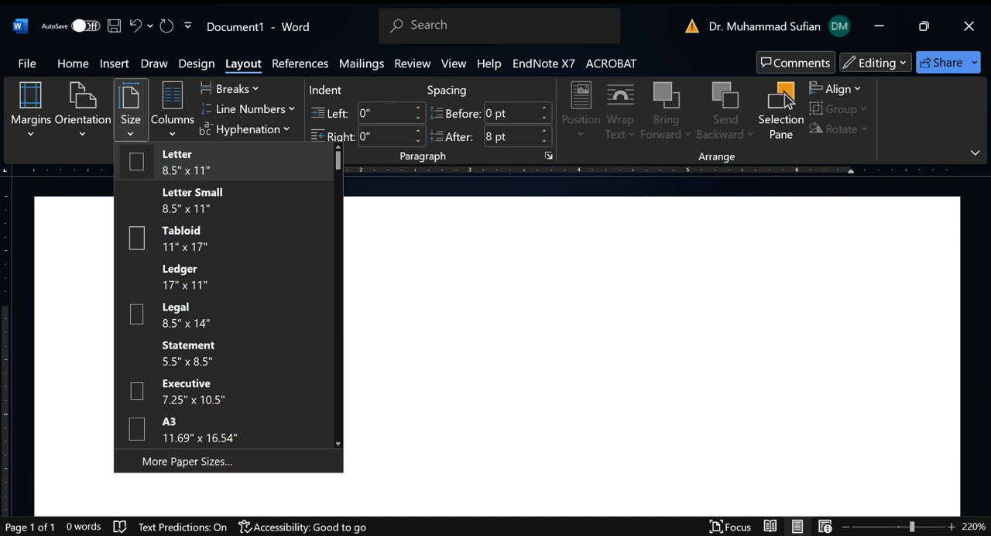
{"action": "left_click", "coordinate": [132, 141]}
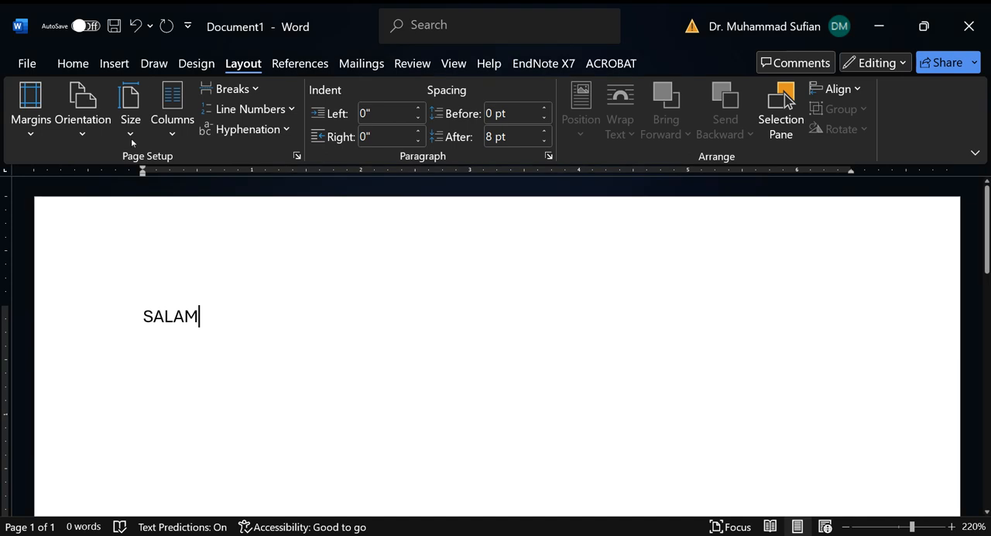
{"action": "left_click", "coordinate": [138, 133]}
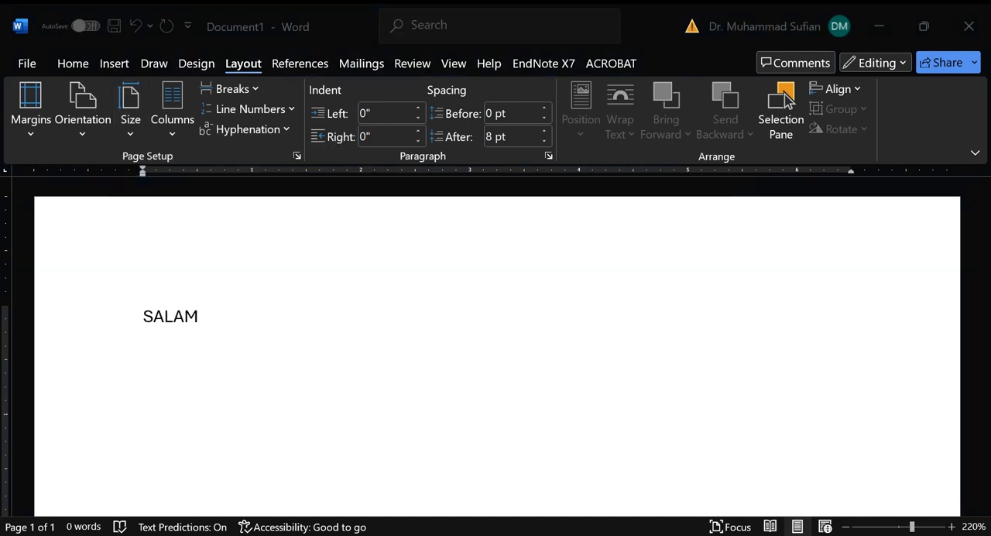
Step: Set the document's paper size to A4 (8.27" x 11.69")
{"action": "left_click", "coordinate": [130, 128]}
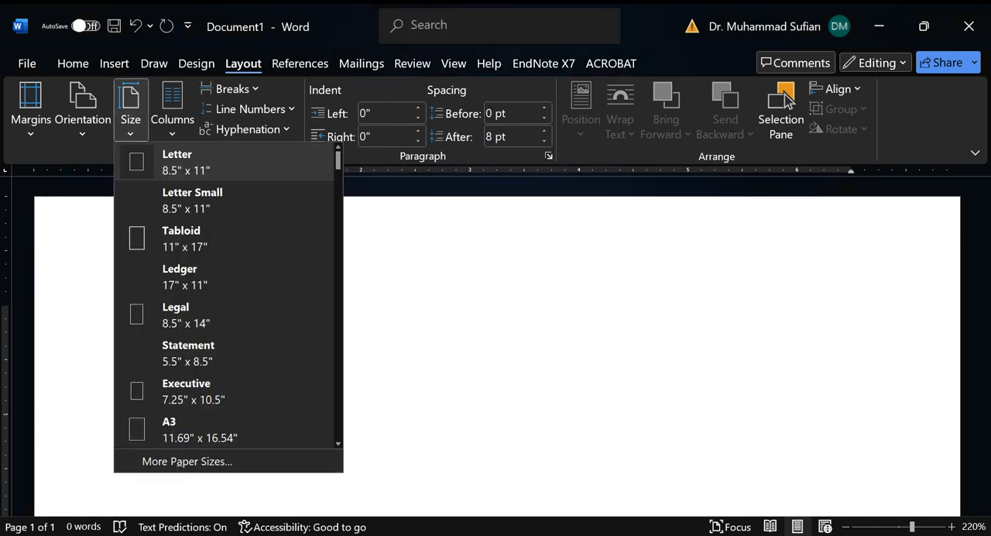
{"action": "key", "text": "Down"}
{"action": "key", "text": "Down"}
{"action": "key", "text": "Down"}
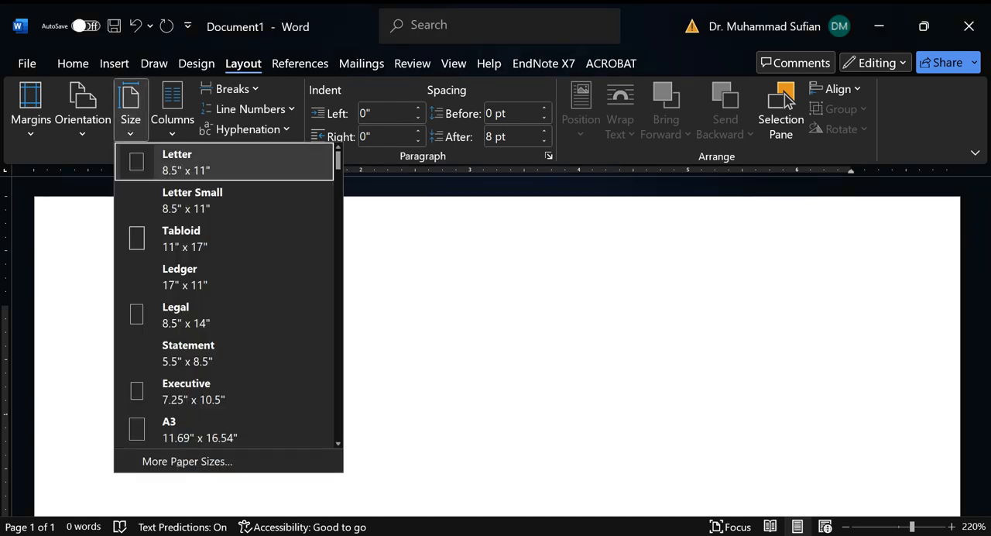
{"action": "key", "text": "Down"}
{"action": "key", "text": "Down"}
{"action": "key", "text": "Down"}
{"action": "key", "text": "Down"}
{"action": "key", "text": "Down"}
{"action": "key", "text": "Down"}
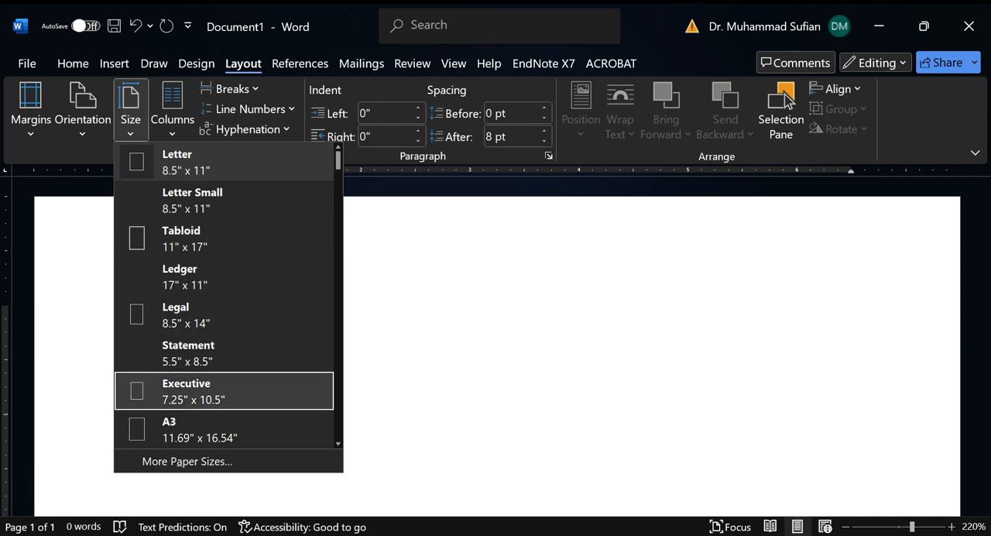
{"action": "key", "text": "Down"}
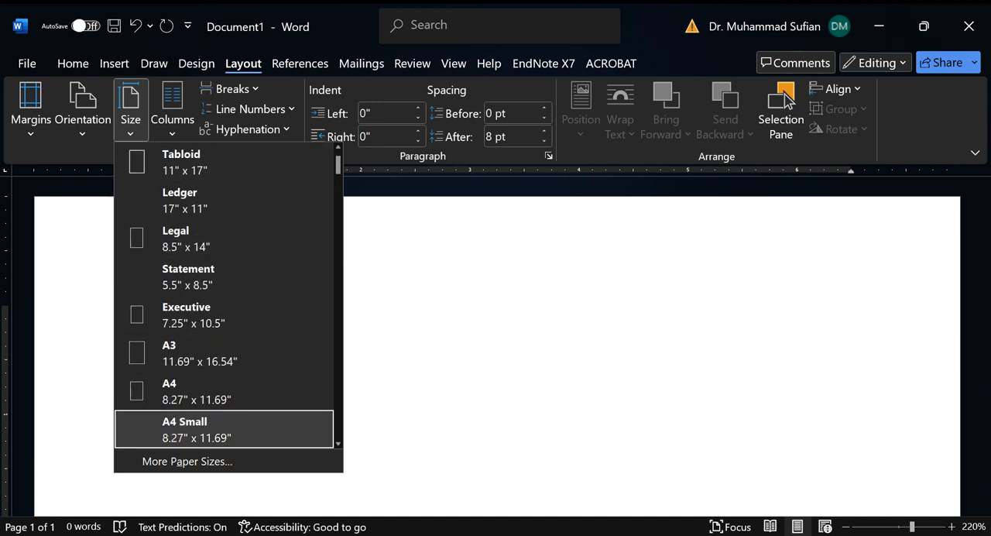
{"action": "key", "text": "Up"}
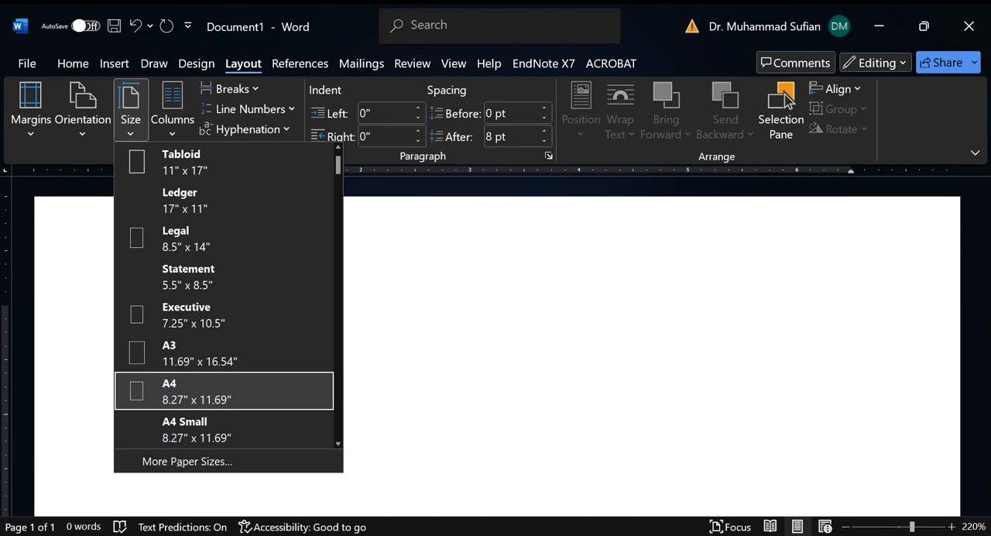
{"action": "key", "text": "Return"}
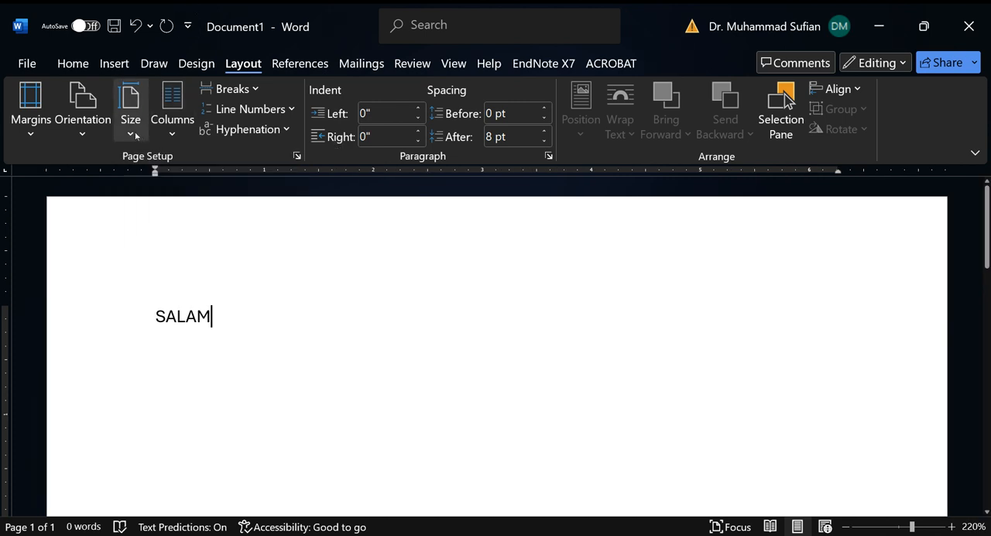
Step: Open the additional paper size settings for the page
{"action": "left_click", "coordinate": [131, 128]}
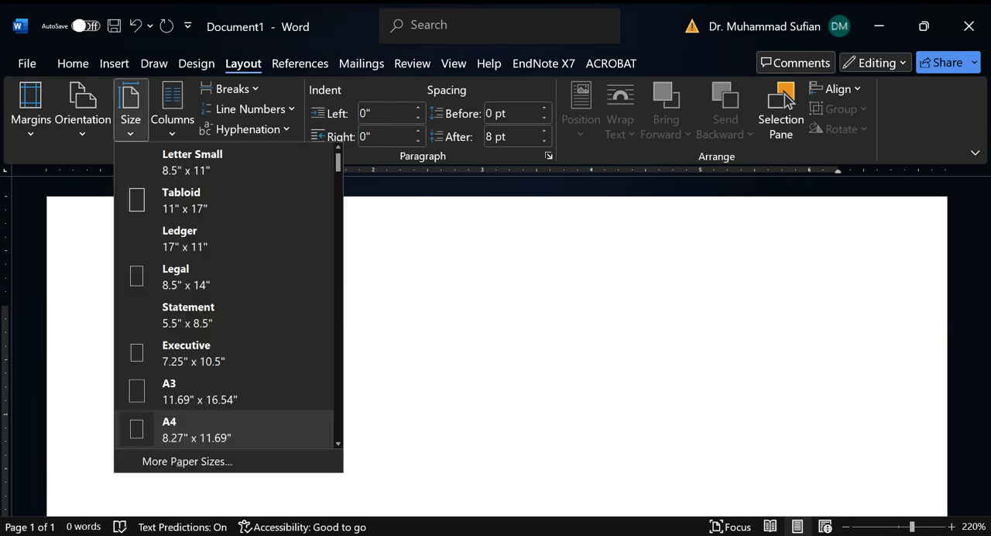
{"action": "left_click", "coordinate": [187, 461]}
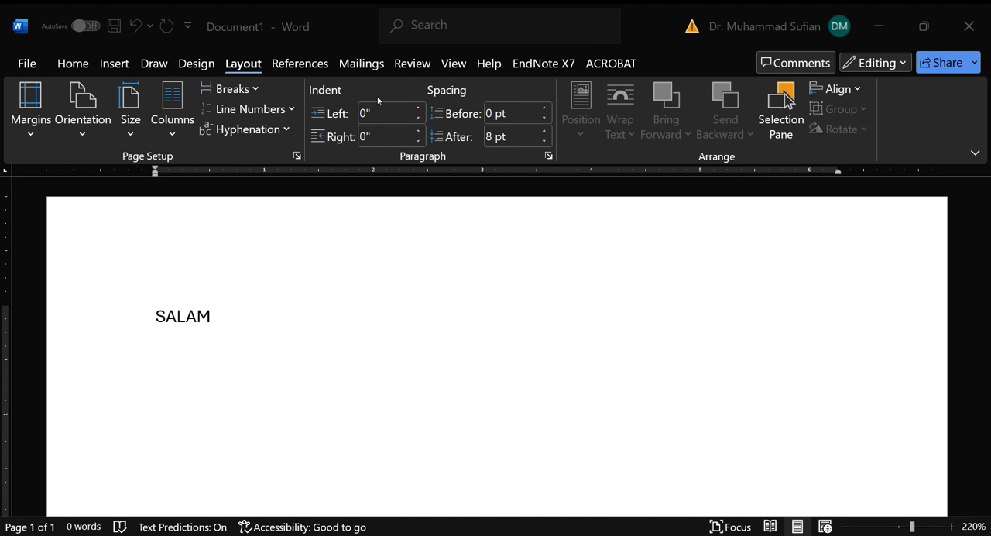
{"action": "left_click", "coordinate": [74, 70]}
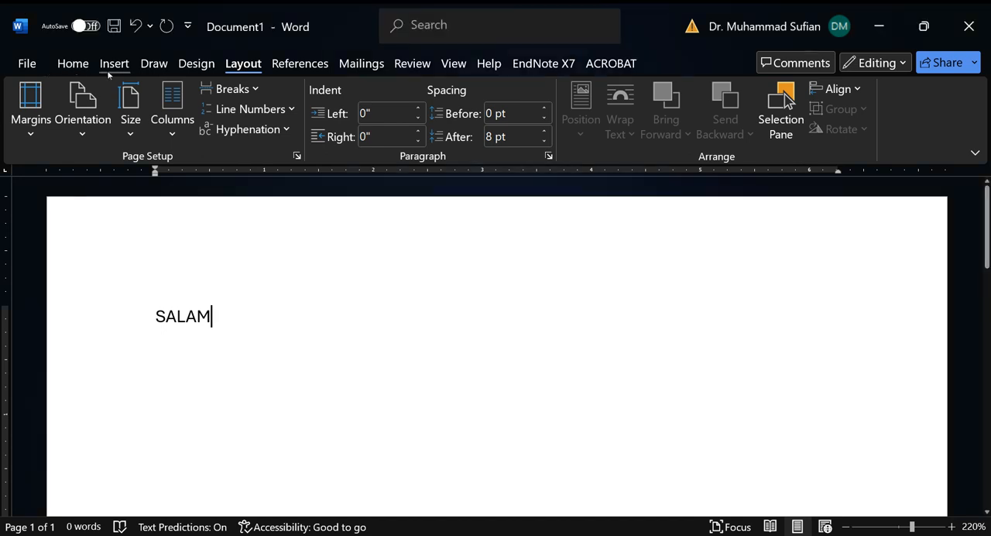
Step: Delete the word SALAM so that the page is blank again
{"action": "left_click", "coordinate": [72, 65]}
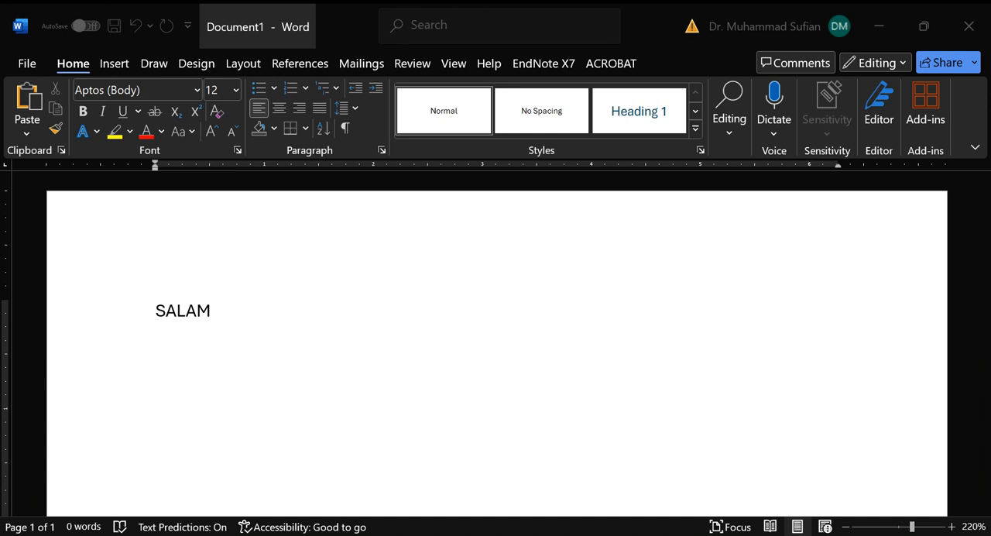
{"action": "left_click", "coordinate": [258, 26]}
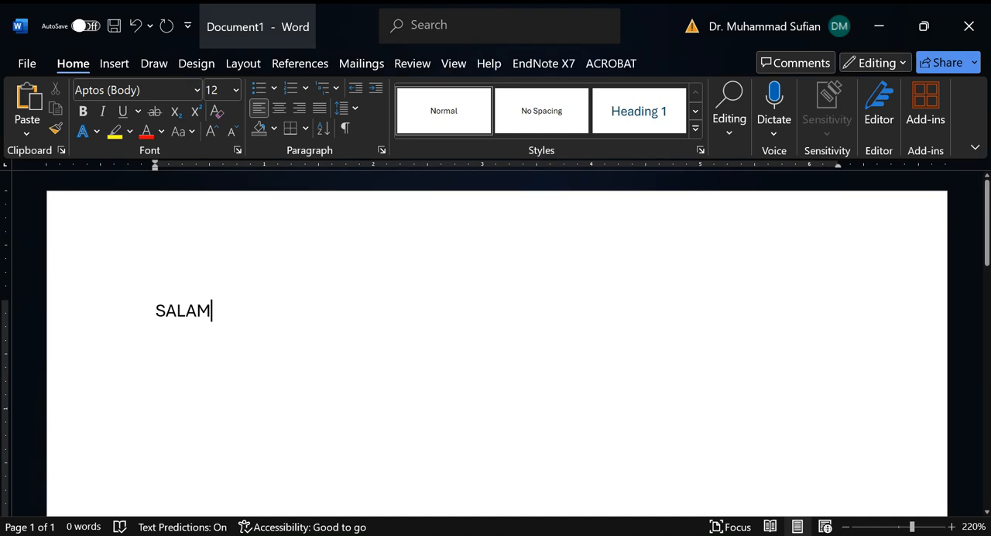
{"action": "key", "text": "BackSpace"}
{"action": "key", "text": "BackSpace"}
{"action": "key", "text": "BackSpace"}
{"action": "key", "text": "BackSpace"}
{"action": "key", "text": "BackSpace"}
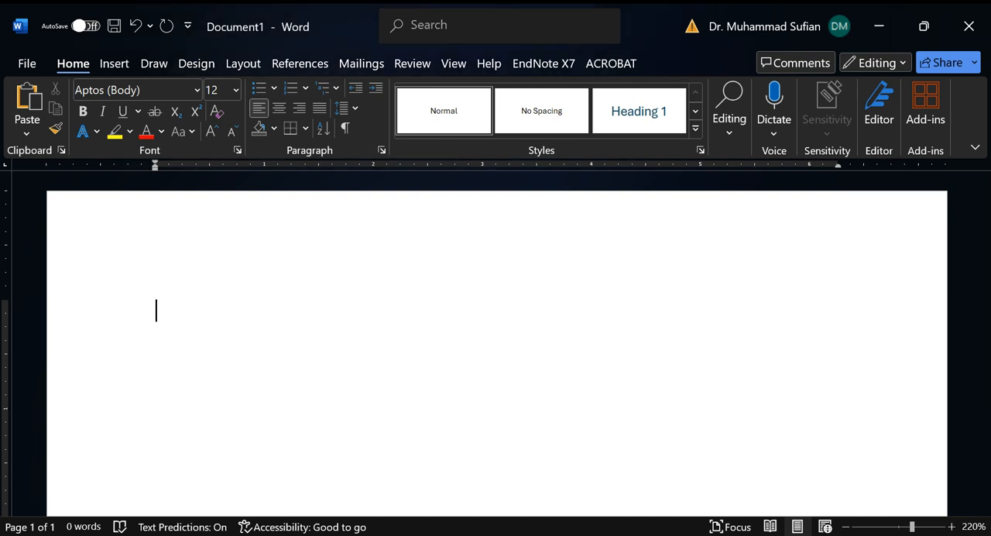
Step: Enter the sentence "The quick brown fox jumps over the lazy dog" on the first line
{"action": "key", "text": "super"}
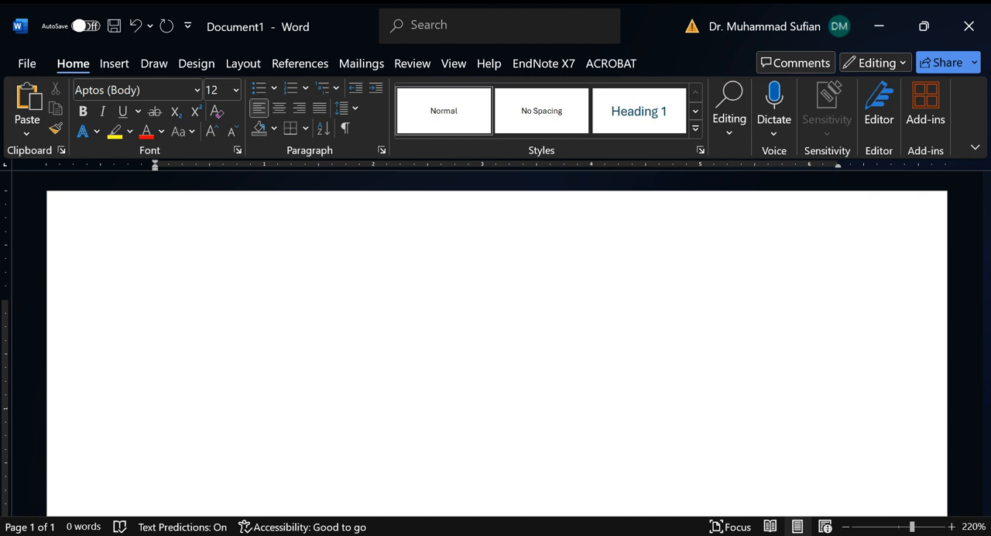
{"action": "type", "text": "The quick bro"}
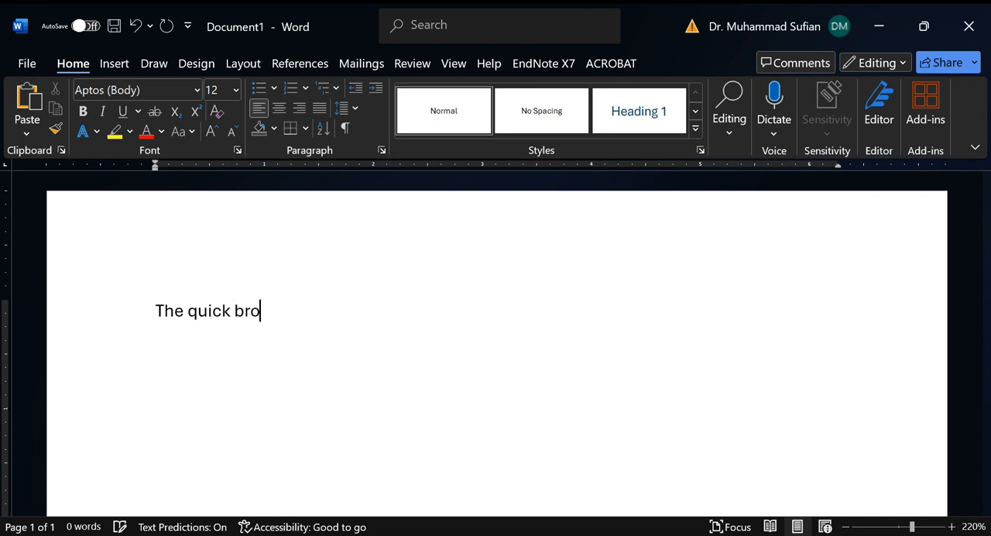
{"action": "type", "text": "wn fox j"}
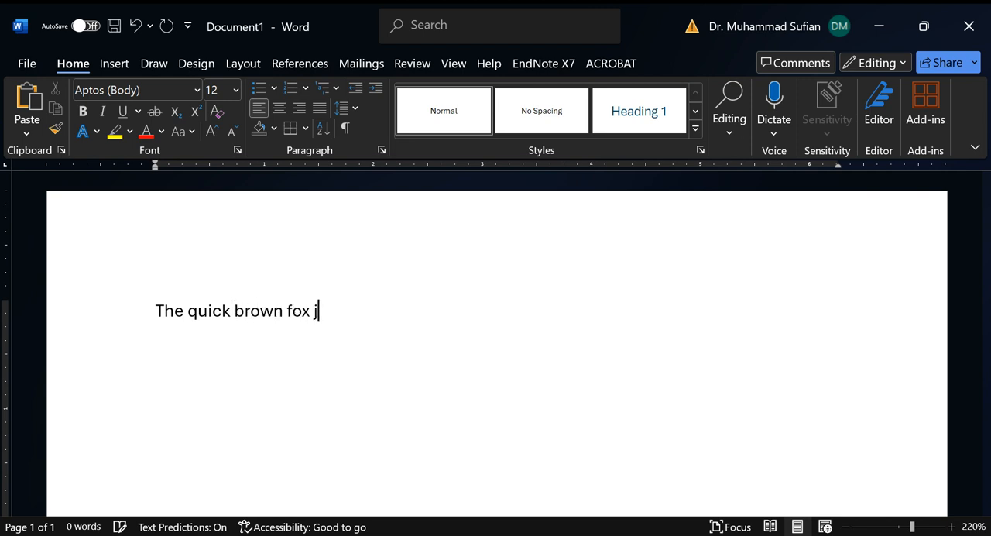
{"action": "type", "text": "umps over"}
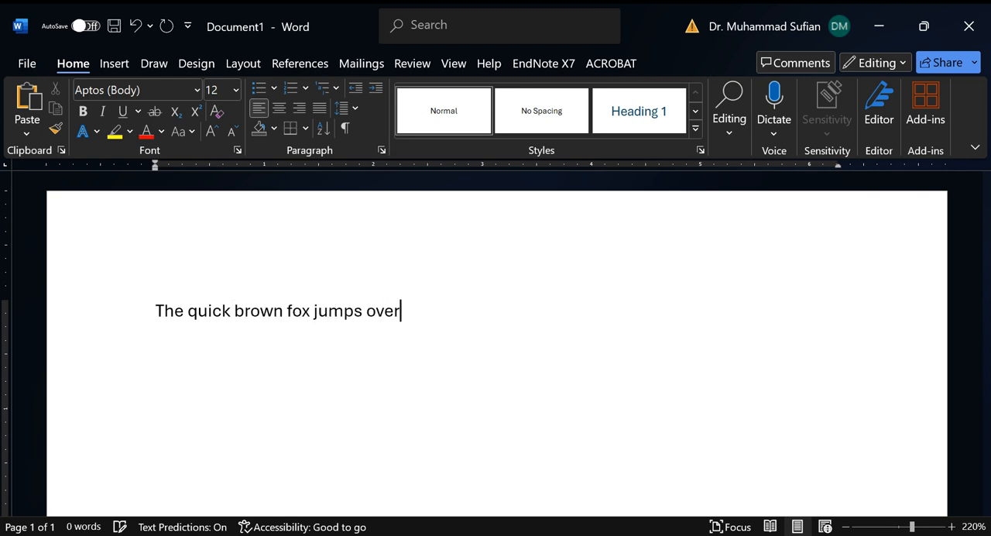
{"action": "type", "text": " the lazy dog"}
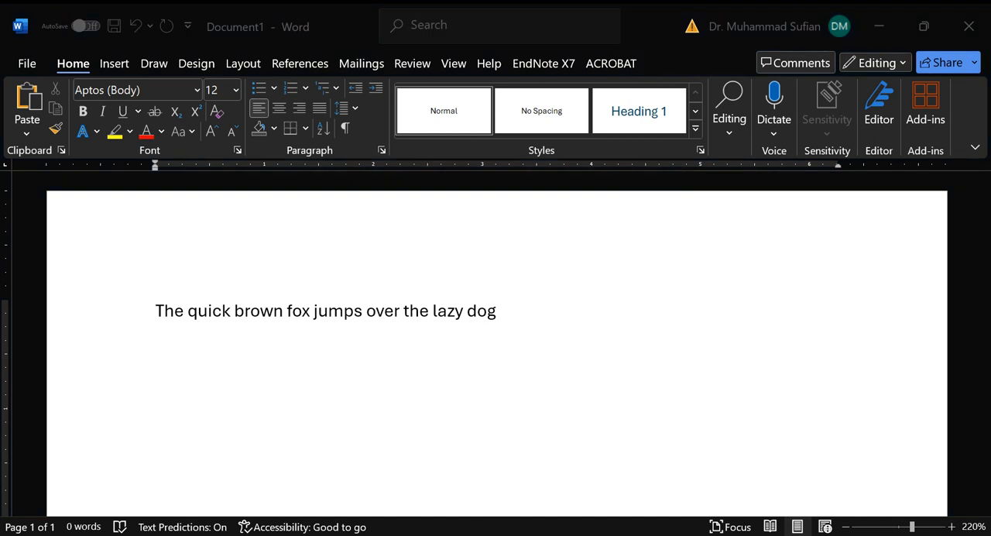
{"action": "left_click", "coordinate": [523, 314]}
{"action": "left_click", "coordinate": [135, 63]}
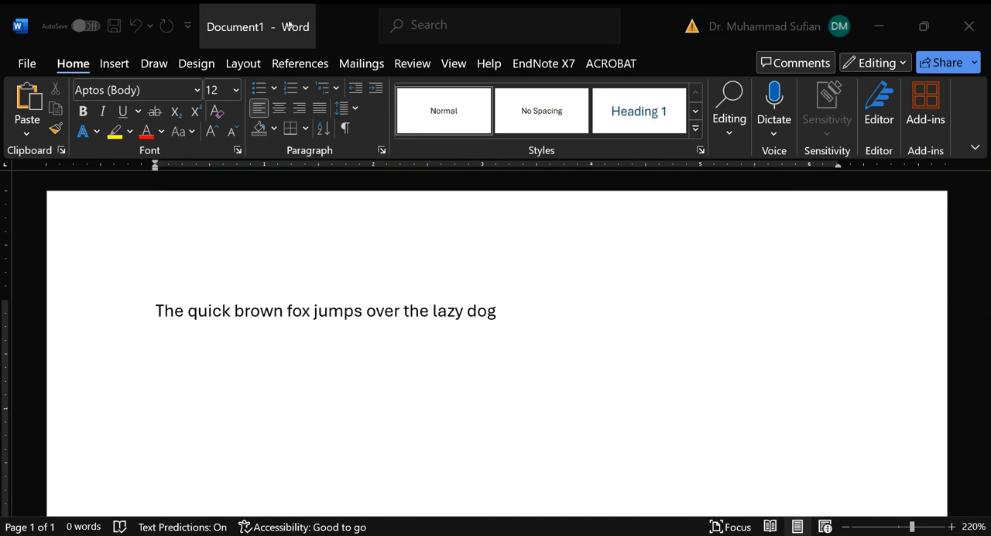
{"action": "left_click", "coordinate": [359, 45]}
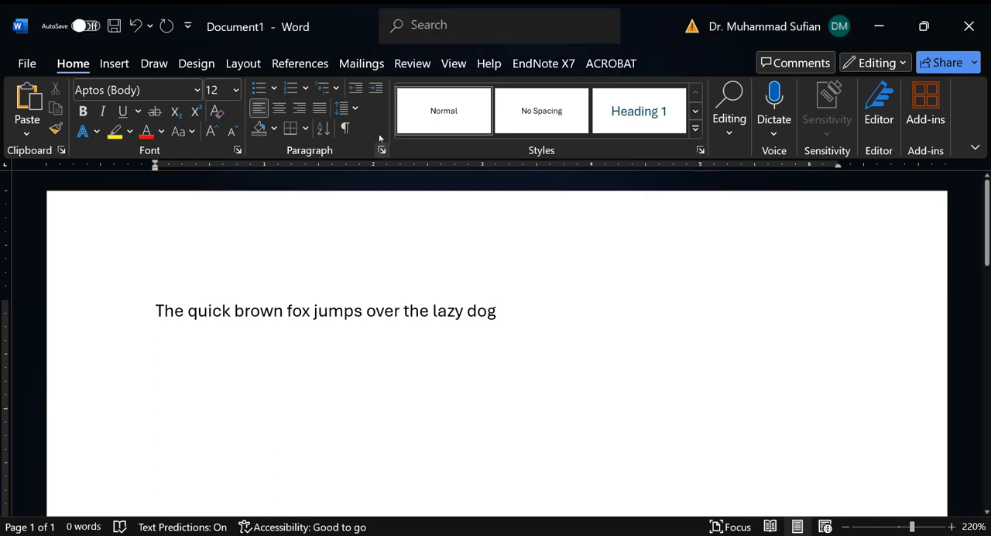
{"action": "left_click", "coordinate": [232, 65]}
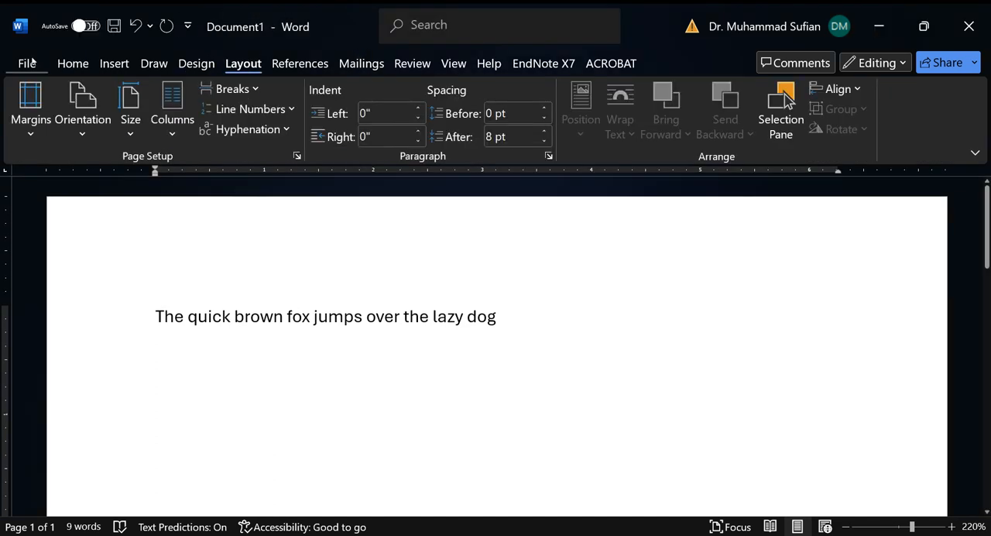
{"action": "left_click", "coordinate": [72, 62]}
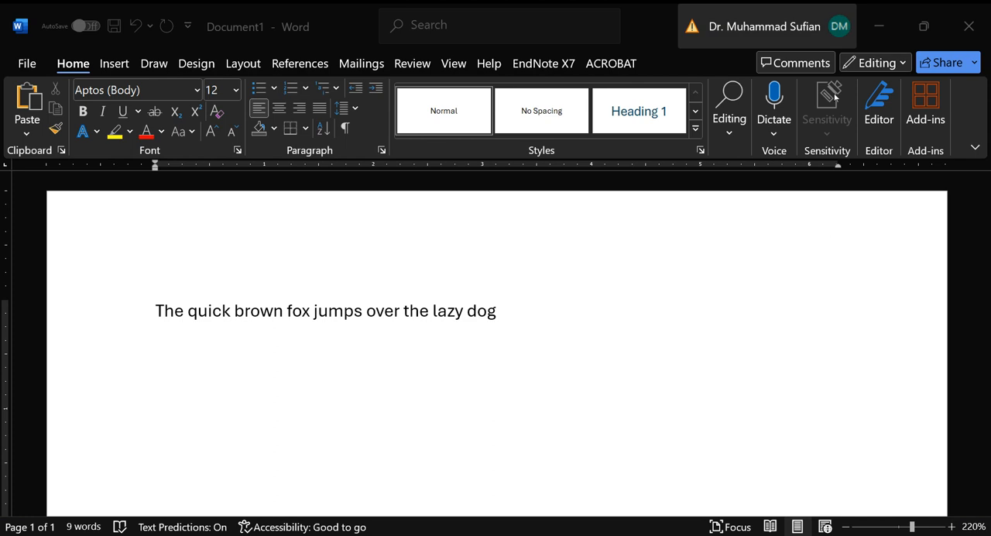
{"action": "left_click", "coordinate": [241, 66]}
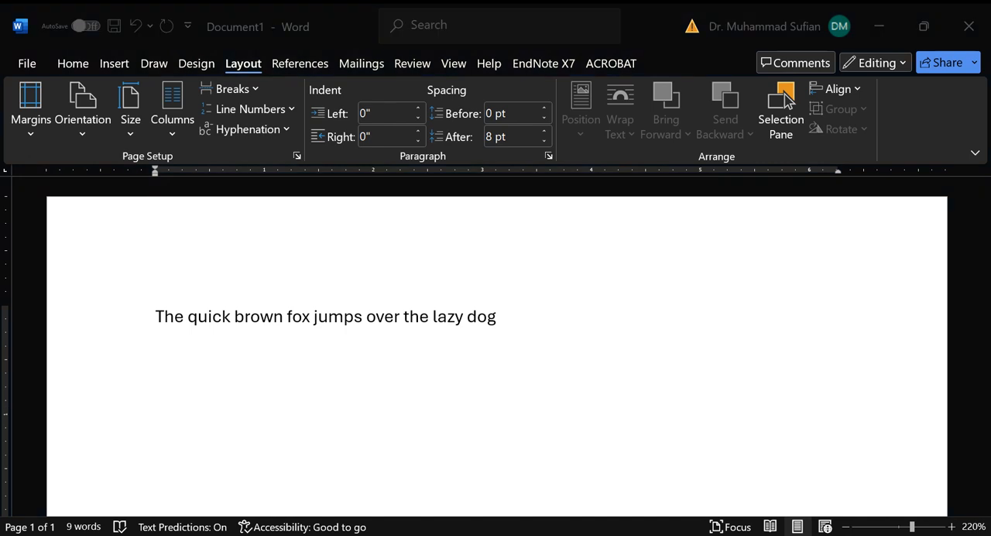
{"action": "left_click", "coordinate": [912, 528]}
{"action": "left_click", "coordinate": [844, 528]}
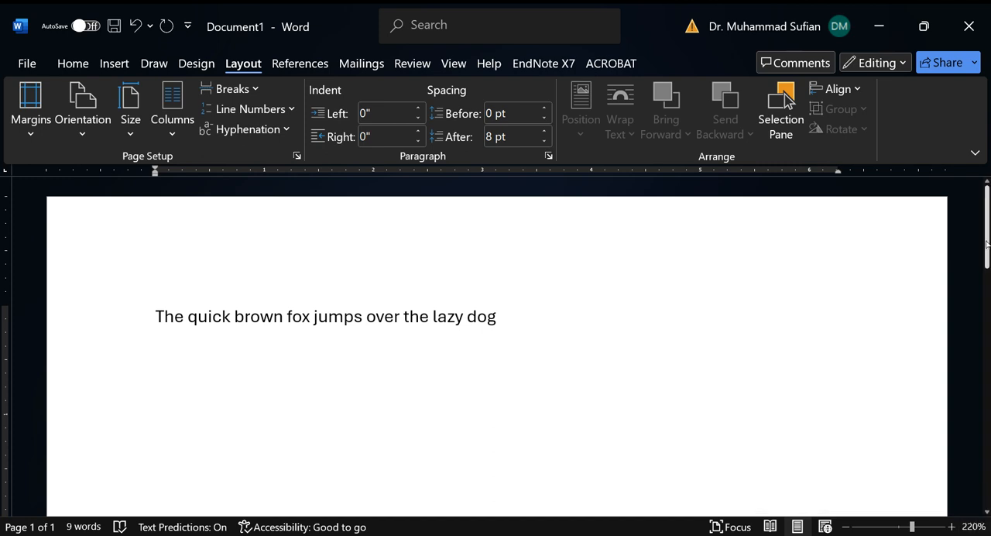
{"action": "scroll", "coordinate": [987, 246], "scroll_direction": "down", "scroll_amount": 1}
{"action": "left_click_drag", "start_coordinate": [987, 249], "coordinate": [986, 218]}
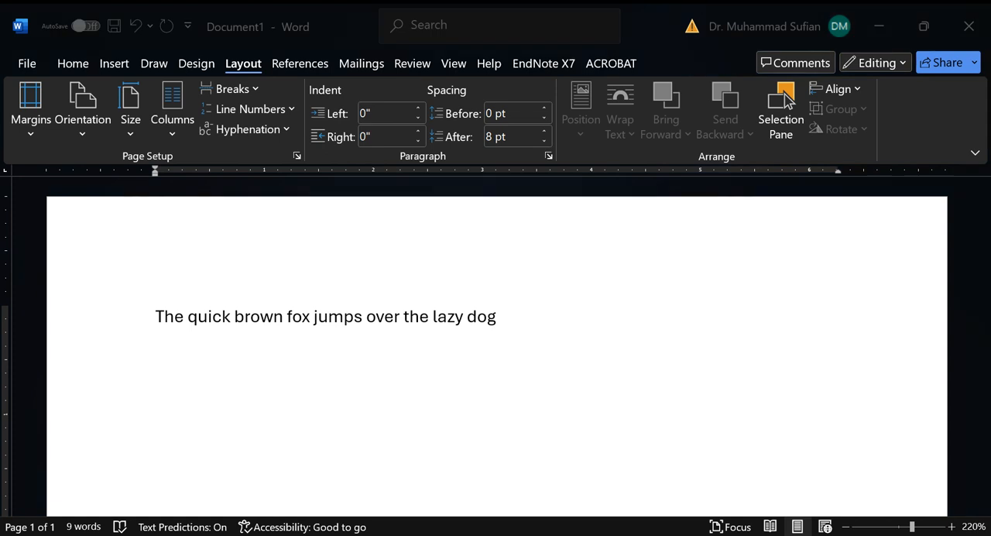
Step: Magnify the page view to 290% and shift it sideways so the page's left margin is in view
{"action": "left_click", "coordinate": [951, 526]}
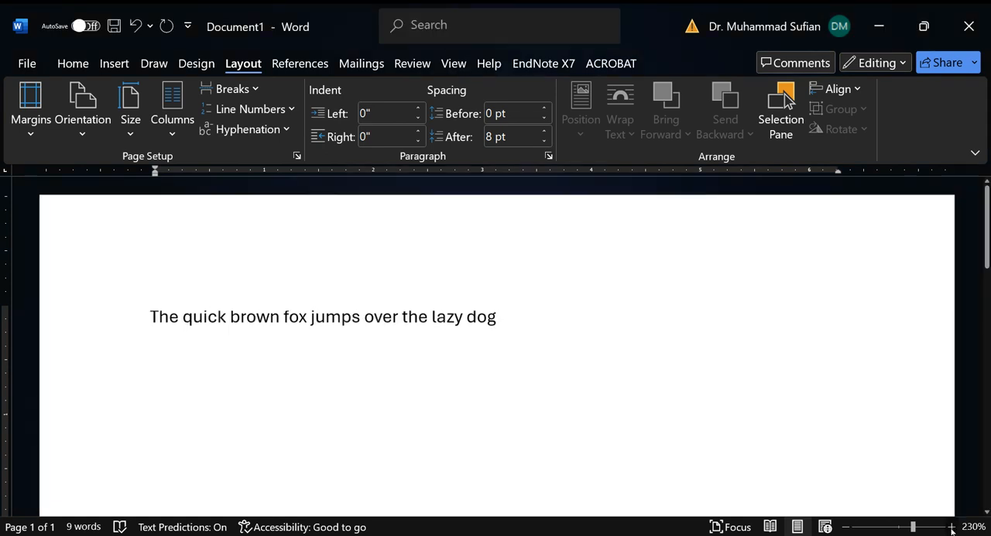
{"action": "left_click", "coordinate": [952, 526]}
{"action": "left_click", "coordinate": [952, 526]}
{"action": "left_click", "coordinate": [951, 527]}
{"action": "left_click", "coordinate": [952, 526]}
{"action": "left_click", "coordinate": [951, 526]}
{"action": "left_click", "coordinate": [951, 527]}
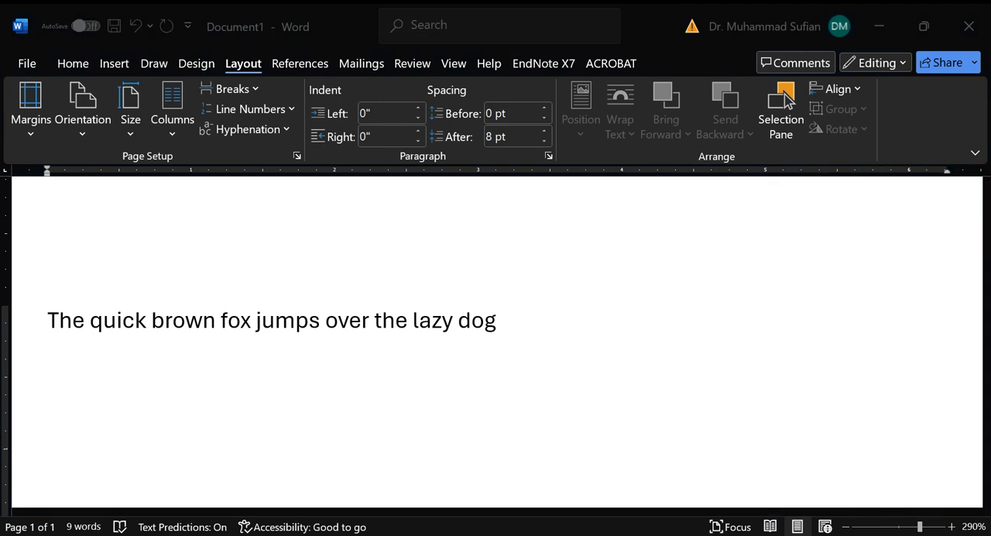
{"action": "left_click", "coordinate": [555, 440]}
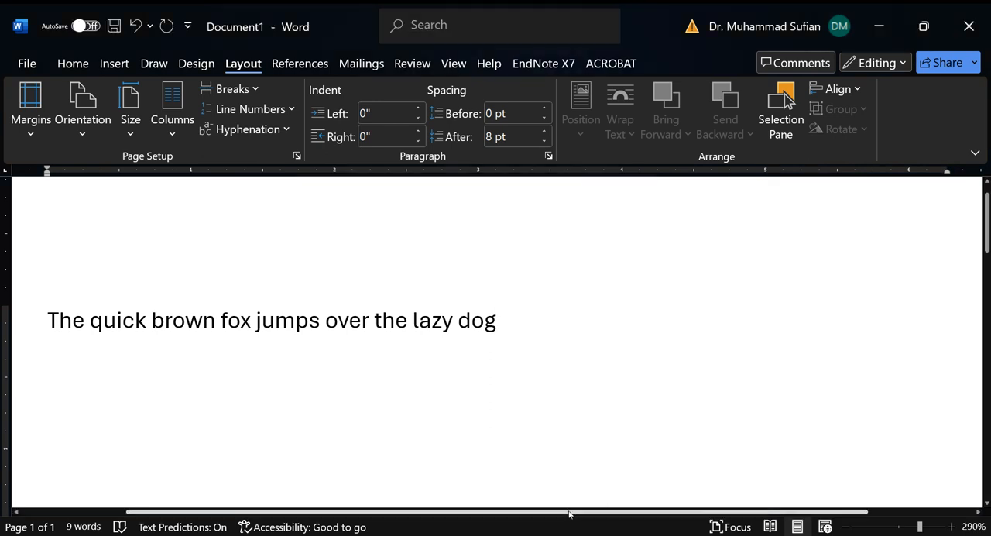
{"action": "left_click_drag", "start_coordinate": [569, 513], "coordinate": [463, 513]}
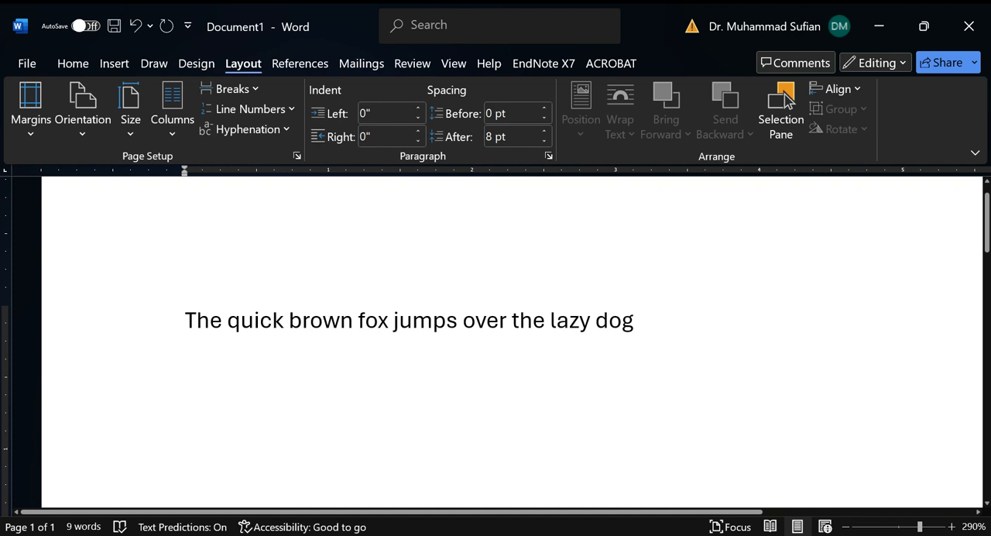
Step: Reduce the page view's zoom to 220%
{"action": "left_click", "coordinate": [846, 526]}
{"action": "left_click", "coordinate": [846, 527]}
{"action": "left_click", "coordinate": [846, 526]}
{"action": "left_click", "coordinate": [846, 526]}
{"action": "left_click", "coordinate": [846, 526]}
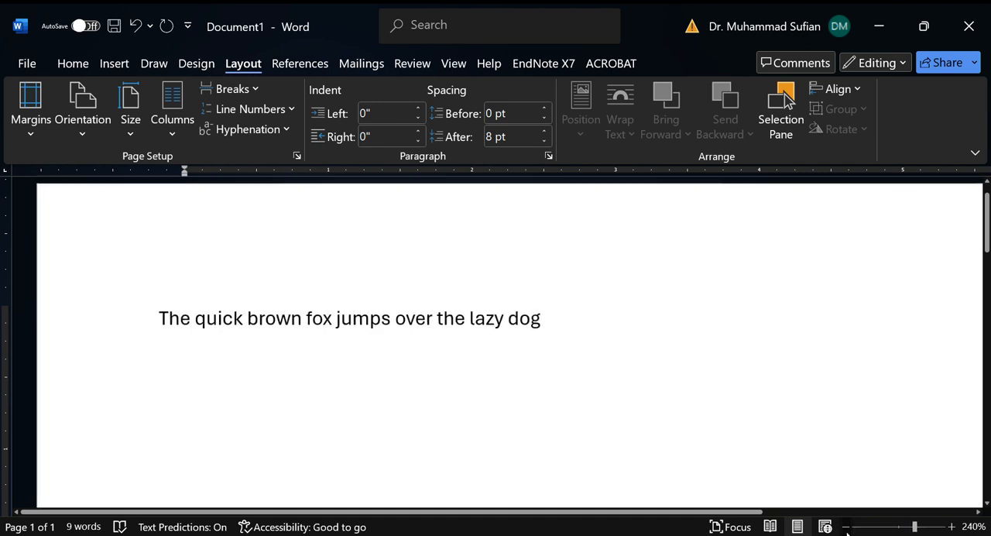
{"action": "left_click", "coordinate": [846, 527]}
{"action": "left_click", "coordinate": [846, 527]}
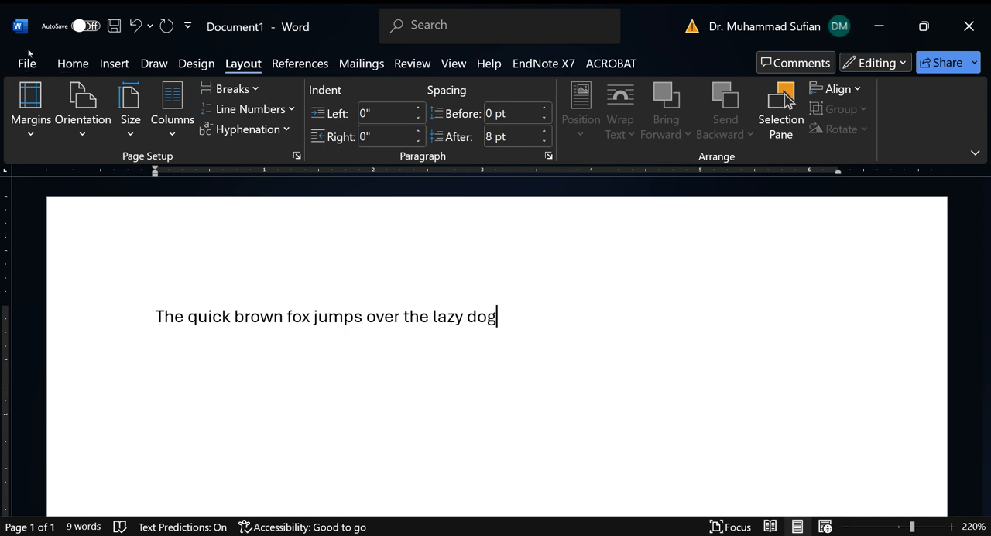
{"action": "left_click", "coordinate": [73, 64]}
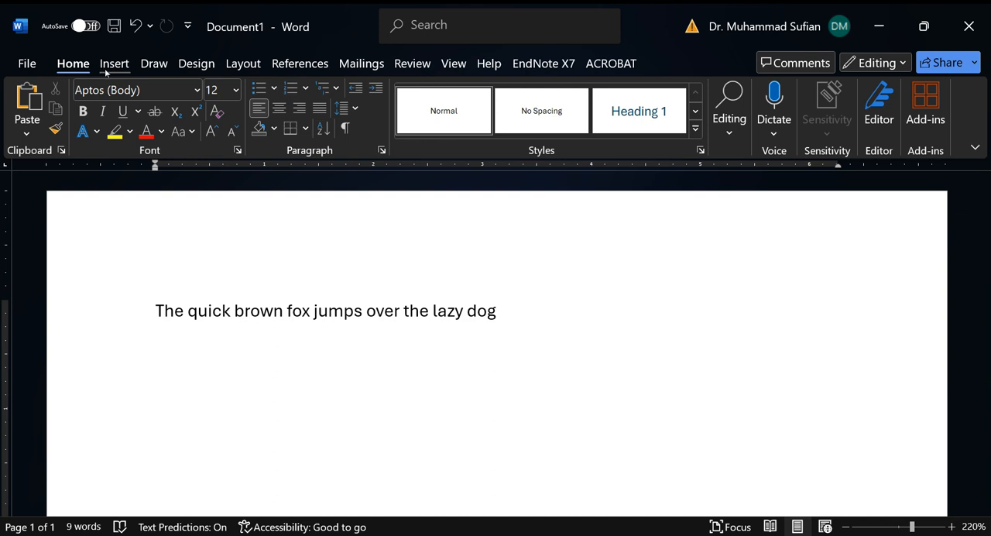
{"action": "scroll", "coordinate": [109, 71], "scroll_direction": "down", "scroll_amount": 3}
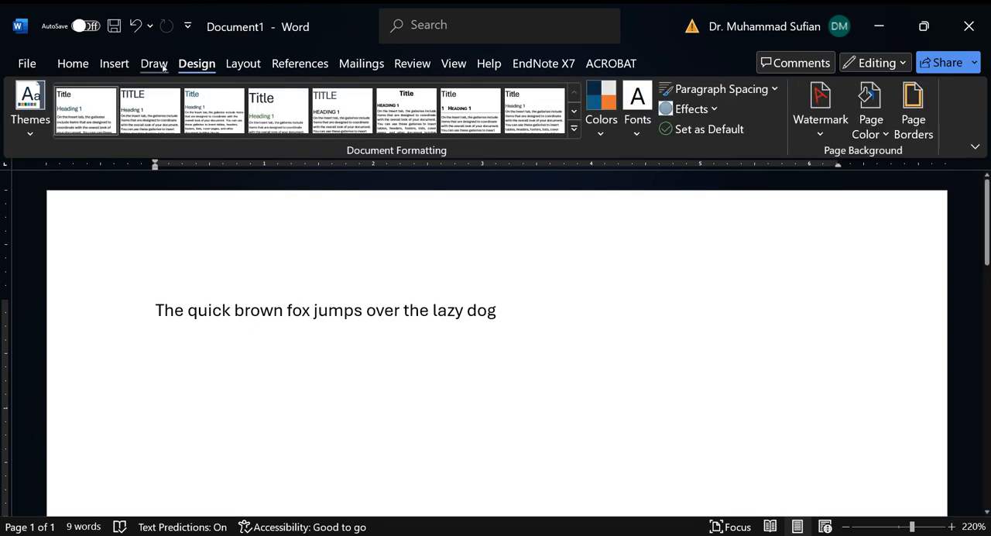
{"action": "scroll", "coordinate": [122, 60], "scroll_direction": "up", "scroll_amount": 1}
{"action": "left_click", "coordinate": [116, 62]}
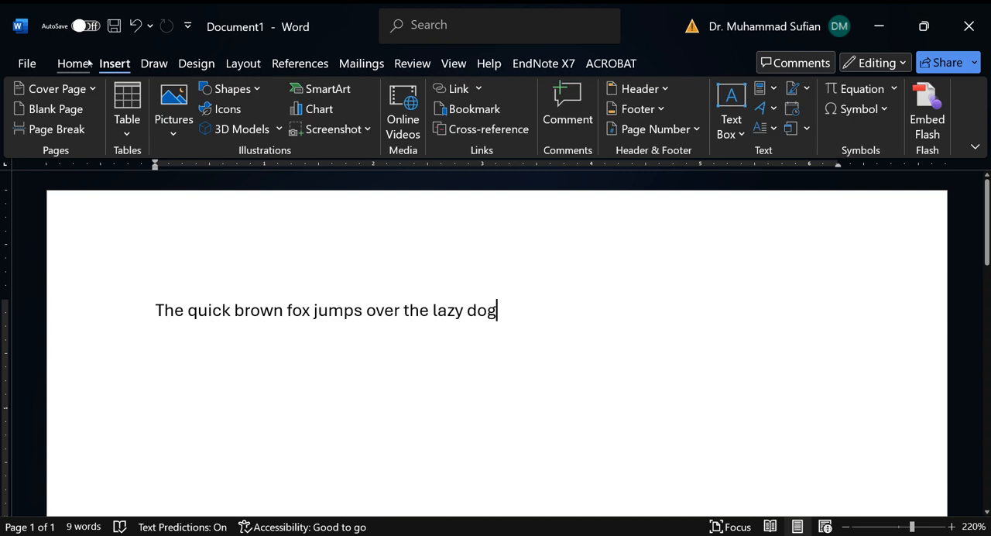
{"action": "left_click", "coordinate": [88, 64]}
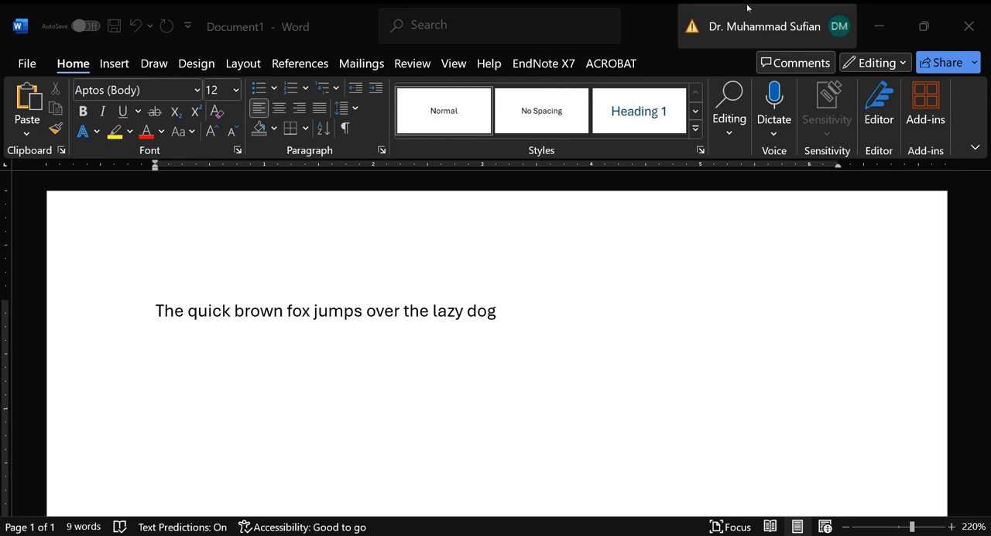
{"action": "left_click", "coordinate": [935, 23]}
{"action": "left_click", "coordinate": [902, 31]}
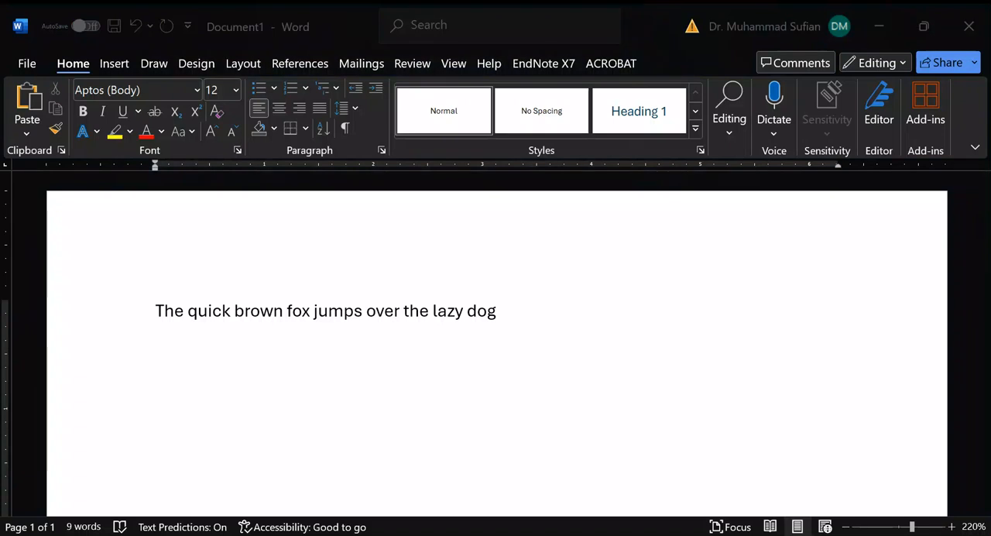
Step: Undo the typing of the sample sentence and redo it
{"action": "left_click", "coordinate": [521, 319]}
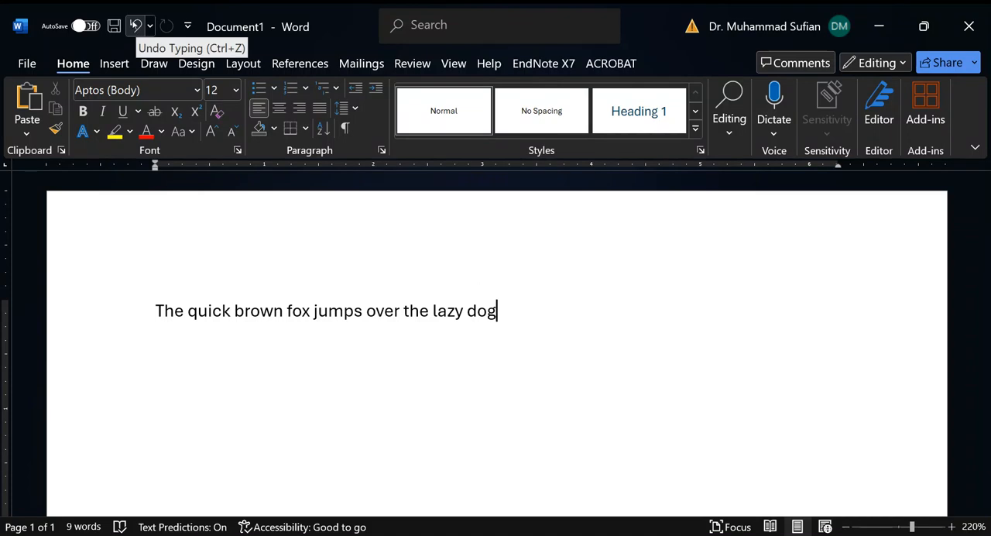
{"action": "left_click", "coordinate": [134, 24]}
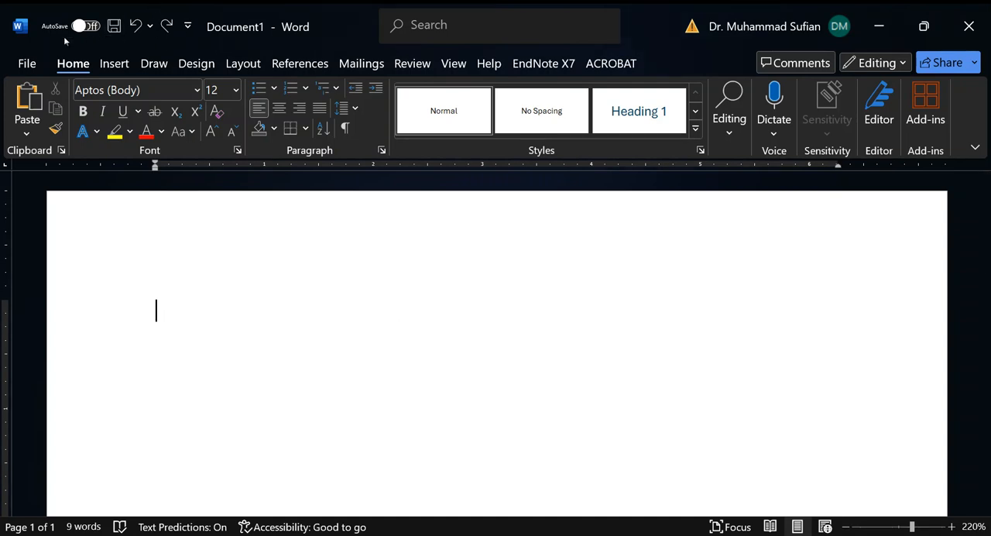
{"action": "left_click", "coordinate": [166, 23]}
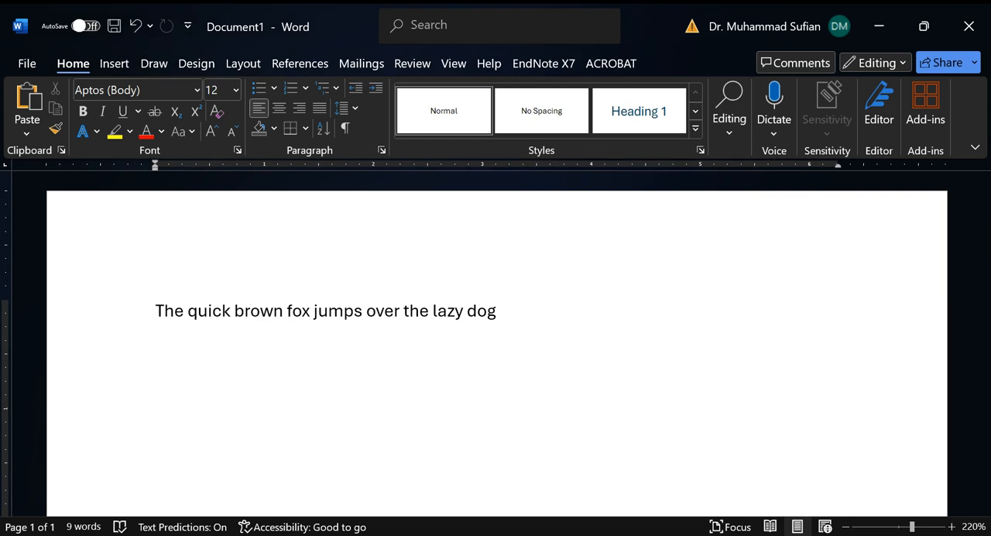
Step: View the file management page with its templates and recent files, and return to the document
{"action": "key", "text": "super"}
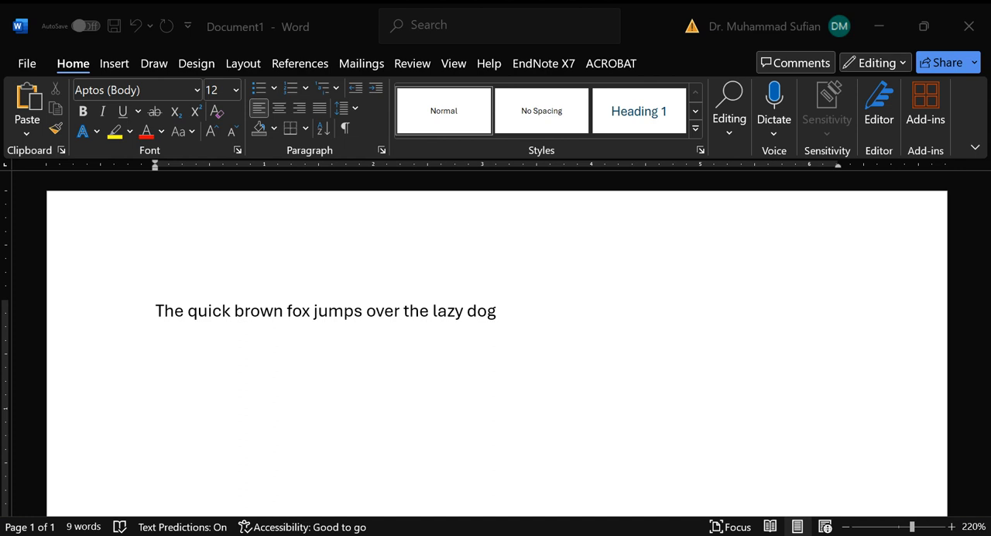
{"action": "left_click", "coordinate": [27, 63]}
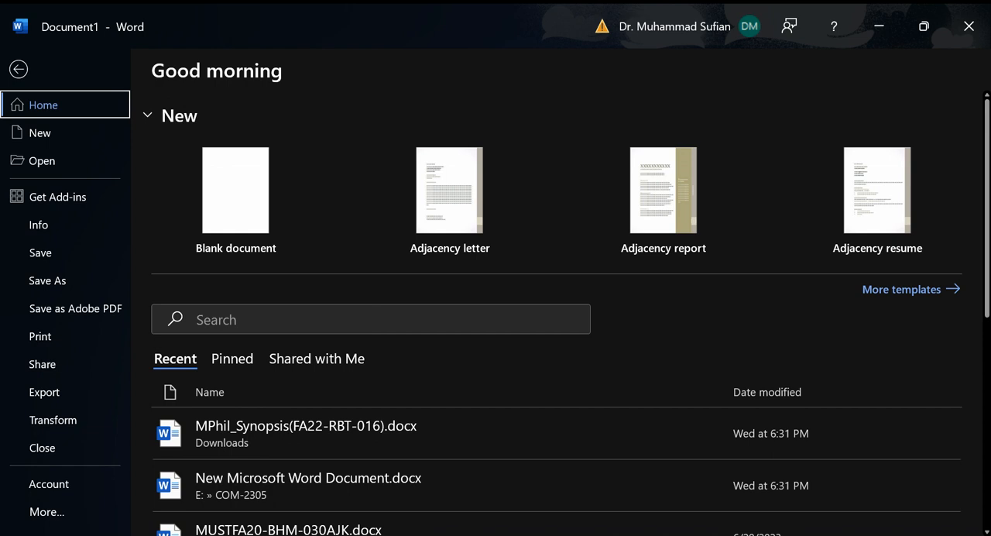
{"action": "left_click", "coordinate": [18, 69]}
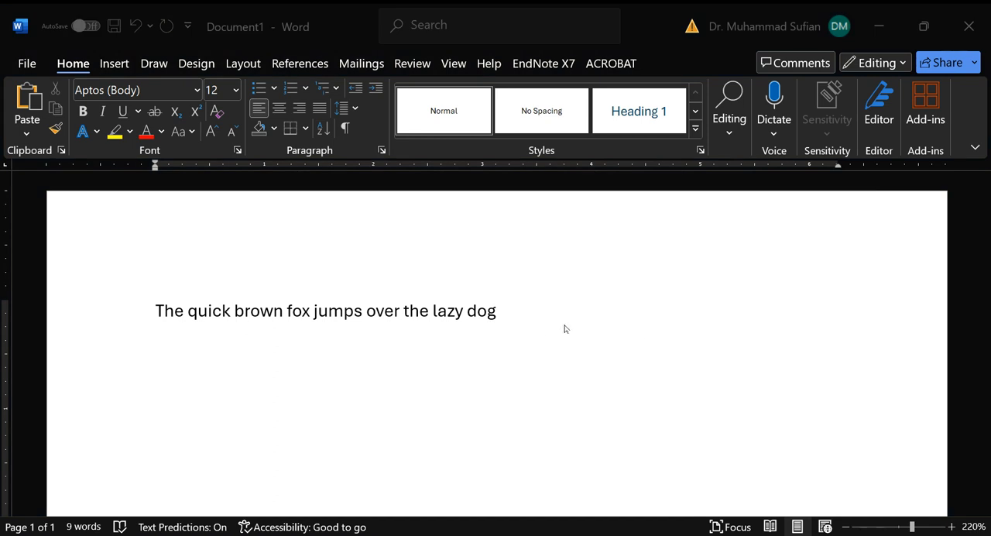
Step: Select the entire sentence "The quick brown fox jumps over the lazy dog"
{"action": "left_click", "coordinate": [496, 311]}
{"action": "key", "text": "ctrl+shift+Left"}
{"action": "key", "text": "ctrl+shift+Left"}
{"action": "key", "text": "ctrl+shift+Left"}
{"action": "key", "text": "ctrl+shift+Left"}
{"action": "key", "text": "ctrl+shift+Left"}
{"action": "key", "text": "ctrl+shift+Left"}
{"action": "key", "text": "ctrl+shift+Left"}
{"action": "key", "text": "ctrl+shift+Left"}
{"action": "key", "text": "ctrl+shift+Left"}
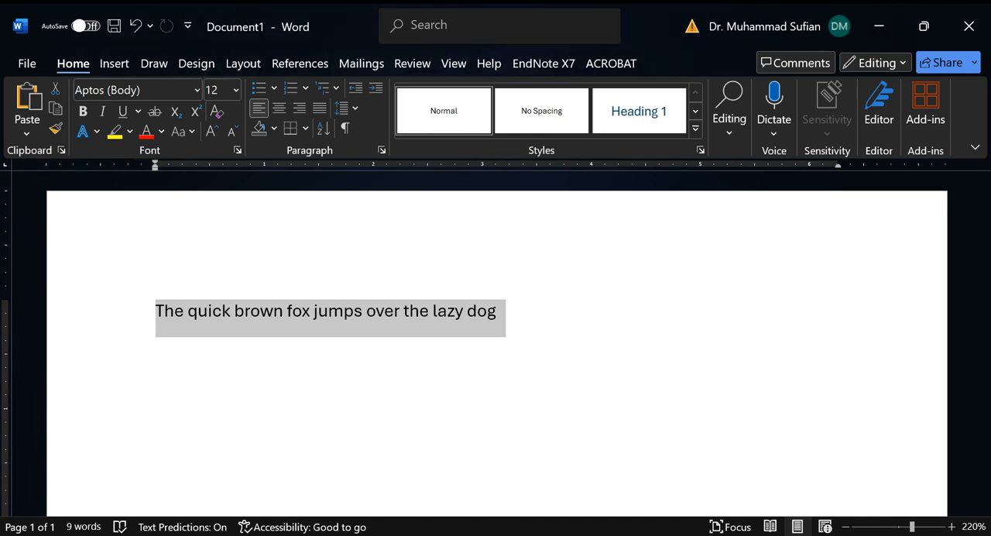
Step: Browse the available fonts for the selected sentence, from the theme fonts down to the Arial and Bahnschrift families
{"action": "left_click", "coordinate": [198, 91]}
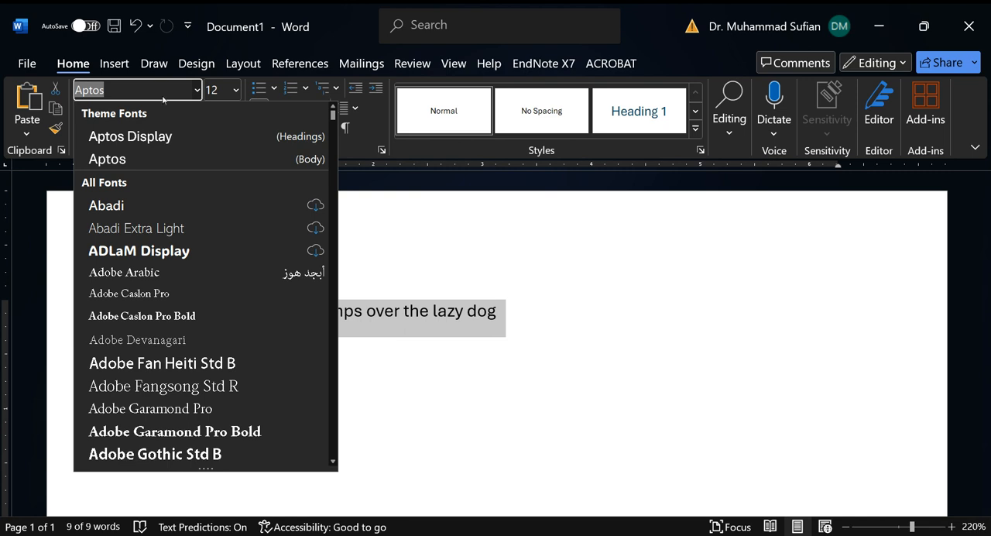
{"action": "left_click", "coordinate": [132, 91]}
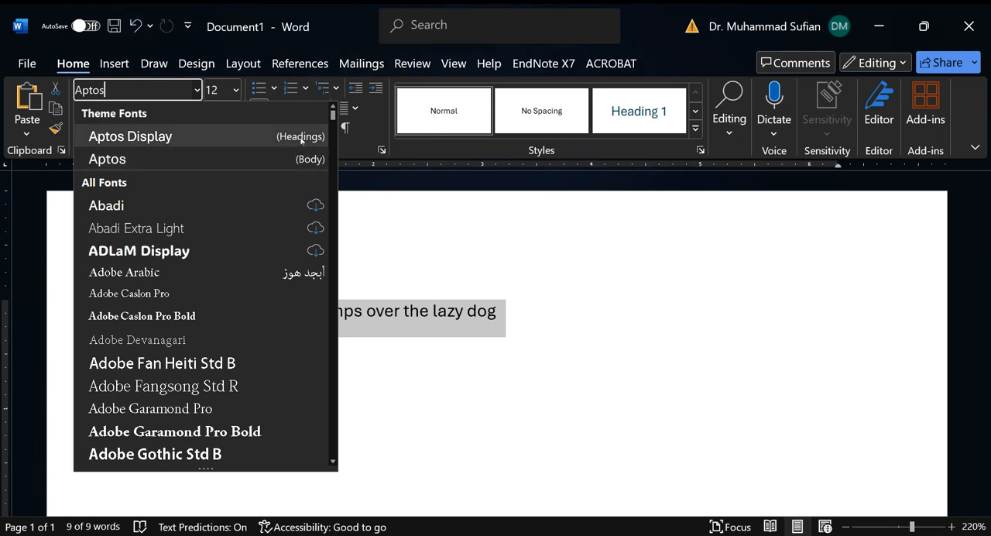
{"action": "left_click_drag", "start_coordinate": [332, 115], "coordinate": [333, 129]}
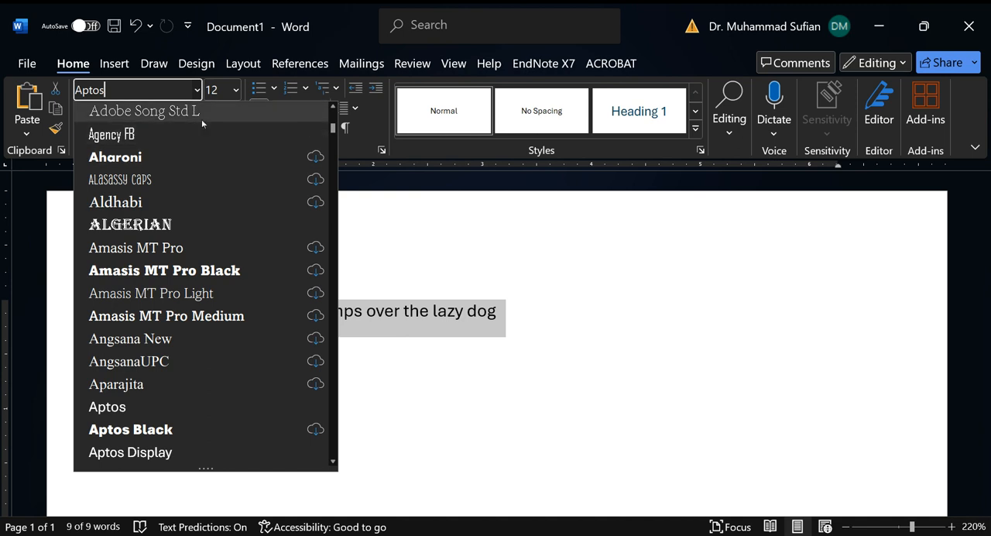
{"action": "scroll", "coordinate": [329, 139], "scroll_direction": "down", "scroll_amount": 7}
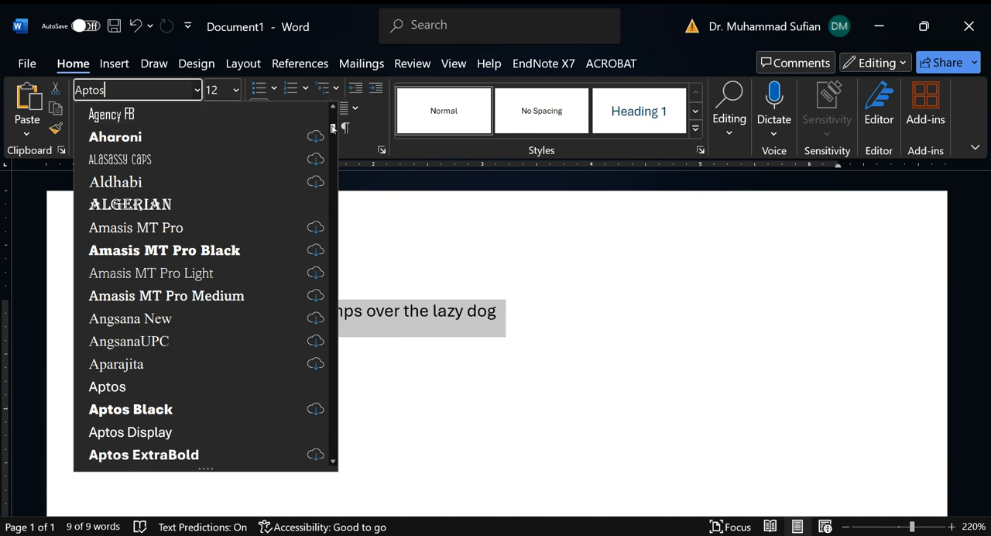
{"action": "scroll", "coordinate": [334, 140], "scroll_direction": "down", "scroll_amount": 1}
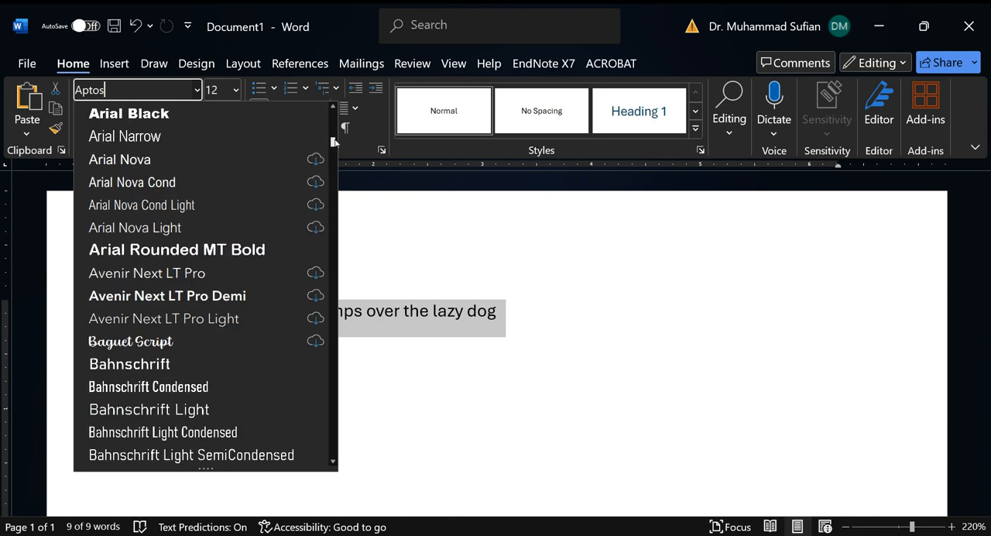
{"action": "scroll", "coordinate": [334, 139], "scroll_direction": "up", "scroll_amount": 1}
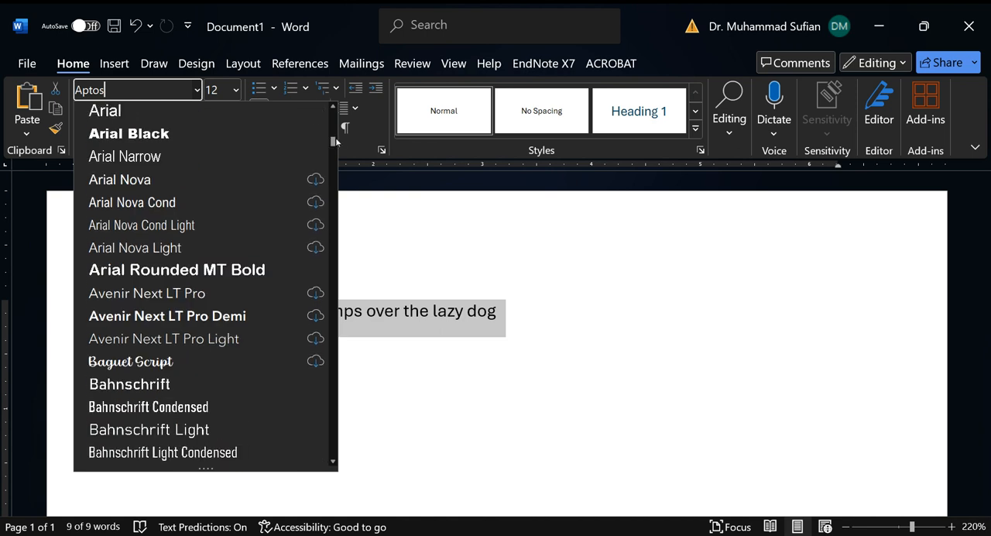
{"action": "left_click", "coordinate": [333, 108]}
{"action": "left_click", "coordinate": [333, 108]}
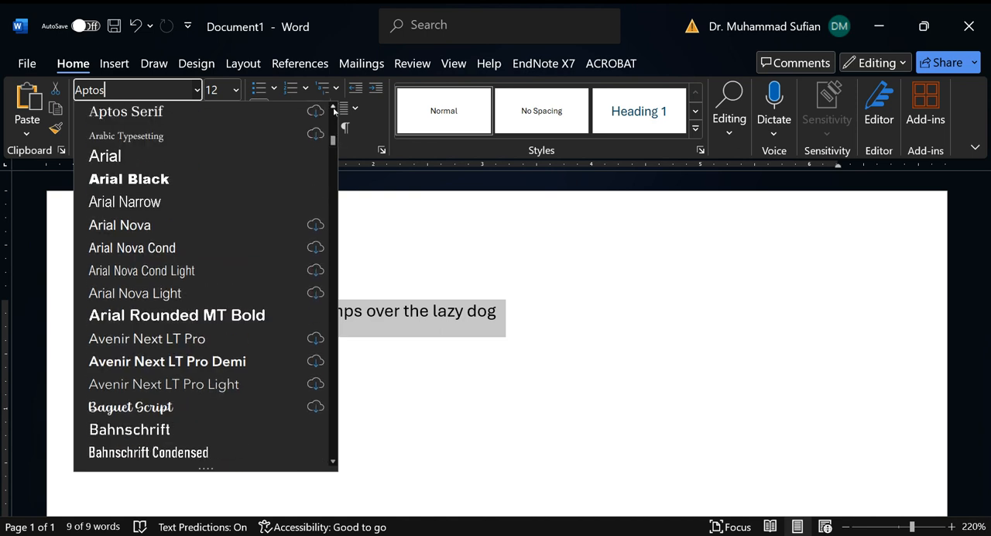
{"action": "left_click", "coordinate": [334, 109]}
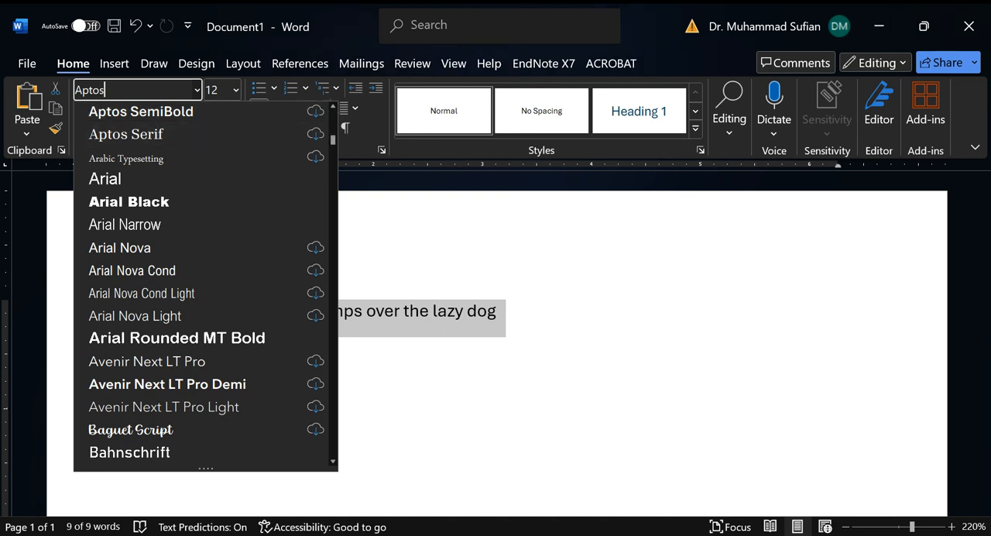
Step: Set the font of the selected sentence to Arial
{"action": "left_click", "coordinate": [196, 92]}
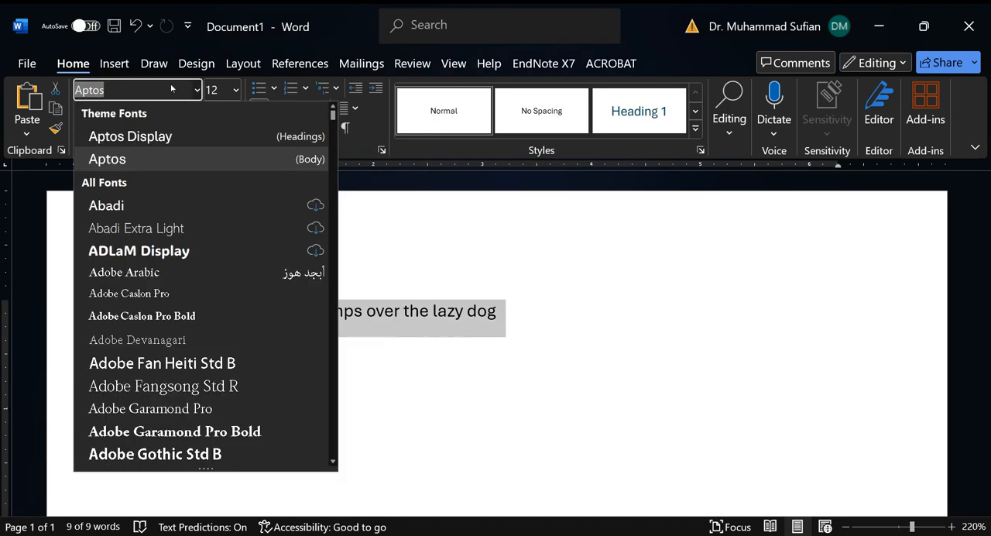
{"action": "type", "text": "Arial"}
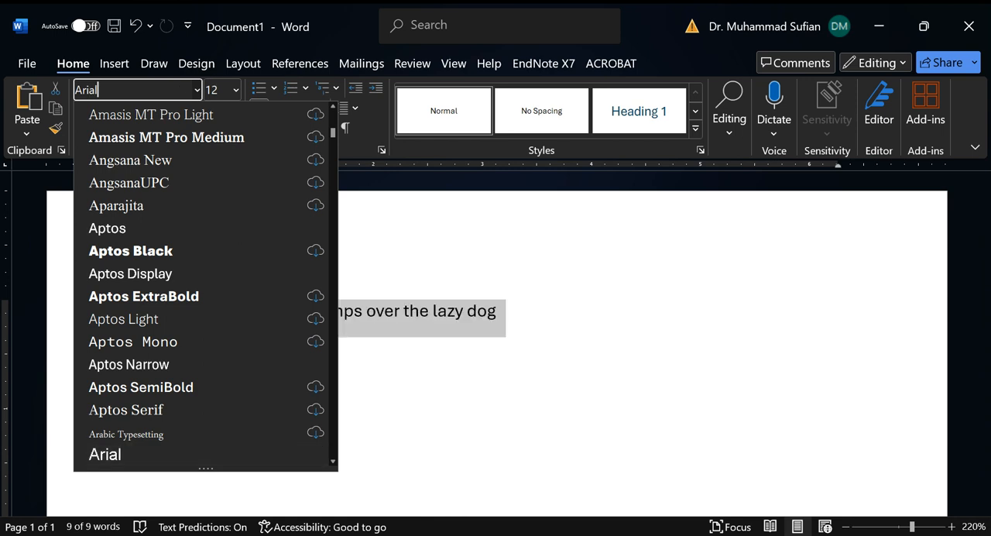
{"action": "left_click", "coordinate": [332, 108]}
{"action": "left_click", "coordinate": [332, 108]}
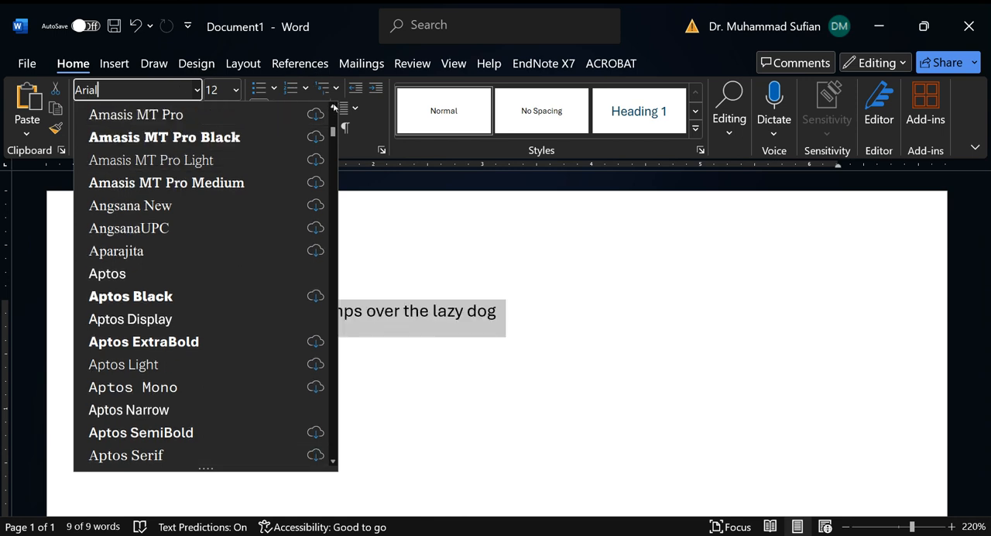
{"action": "left_click", "coordinate": [332, 108]}
{"action": "left_click", "coordinate": [333, 108]}
{"action": "left_click", "coordinate": [333, 109]}
{"action": "left_click", "coordinate": [333, 109]}
{"action": "left_click", "coordinate": [333, 109]}
{"action": "left_click", "coordinate": [333, 108]}
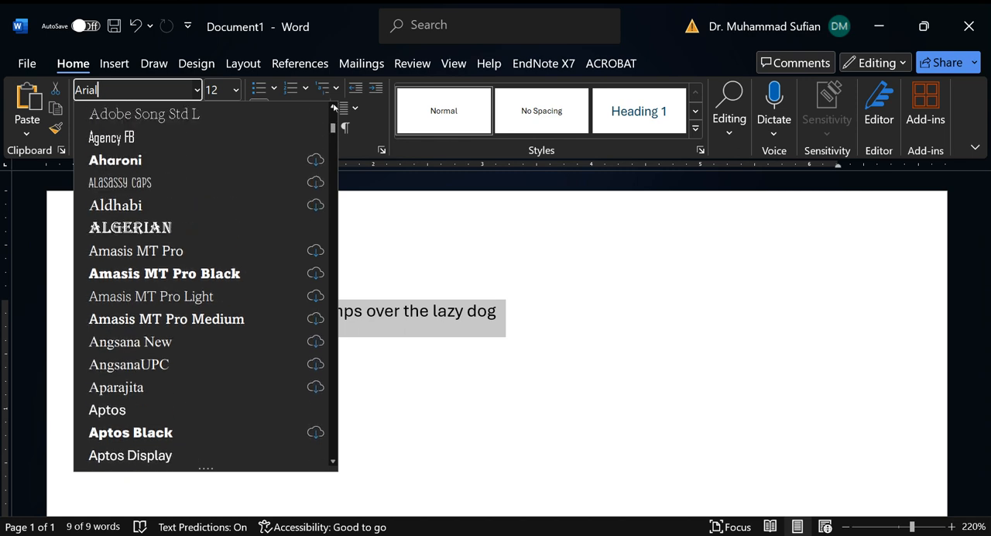
{"action": "left_click_drag", "start_coordinate": [333, 124], "coordinate": [334, 140]}
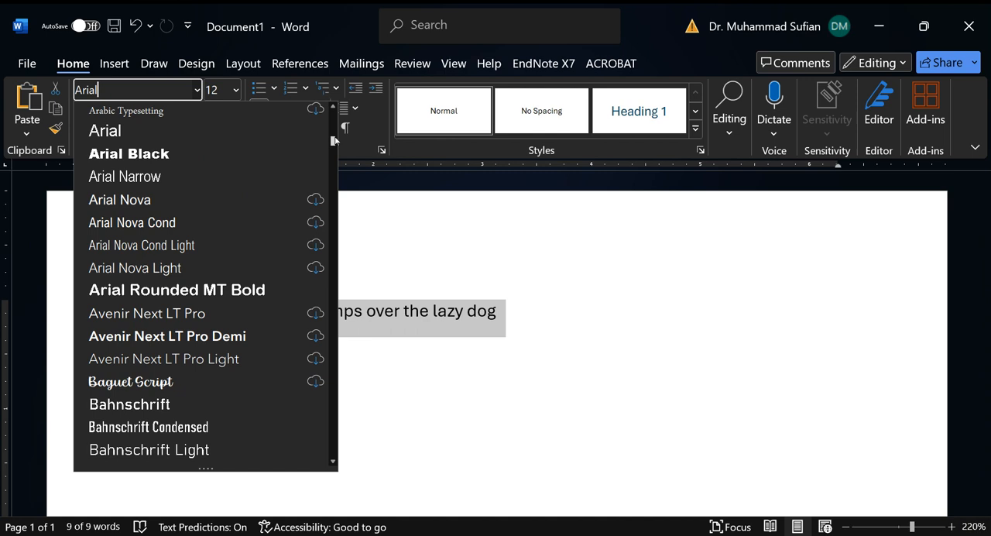
{"action": "left_click", "coordinate": [256, 129]}
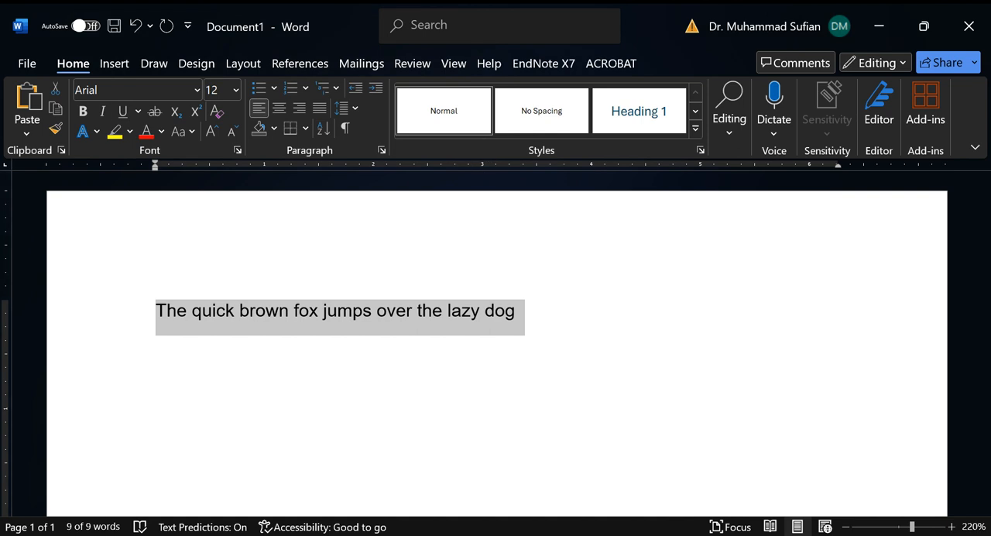
Step: Change the selected sentence's font to Calibri
{"action": "left_click", "coordinate": [197, 90]}
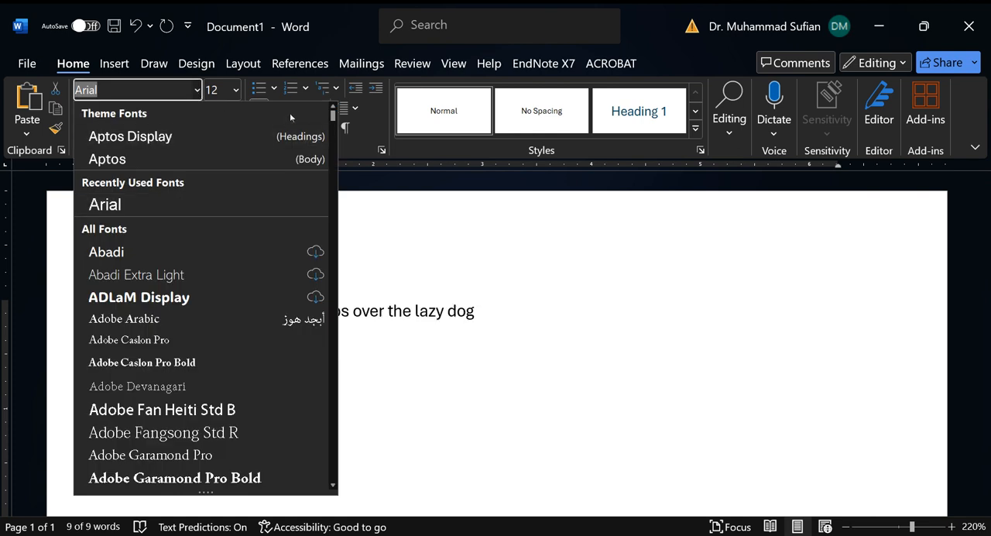
{"action": "left_click_drag", "start_coordinate": [332, 114], "coordinate": [333, 176]}
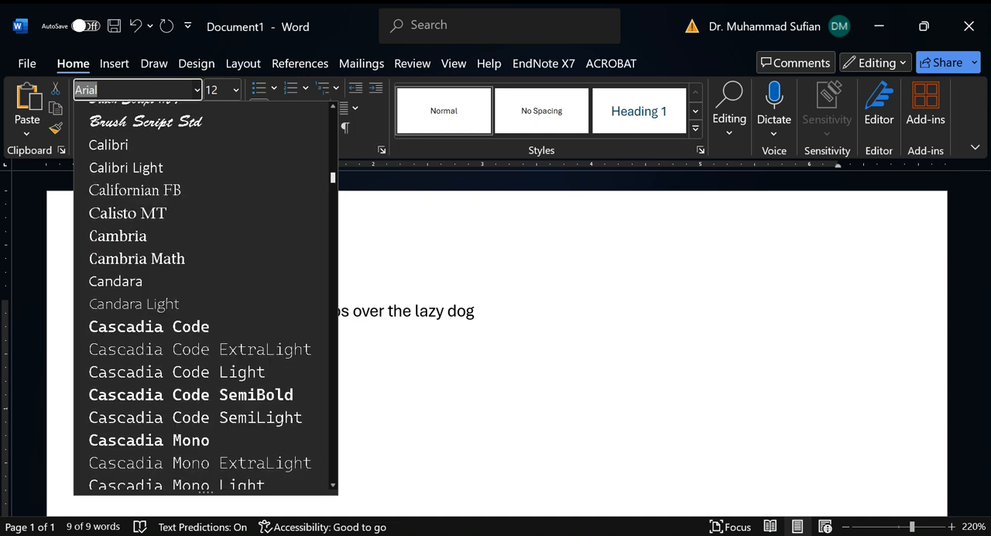
{"action": "left_click", "coordinate": [124, 145]}
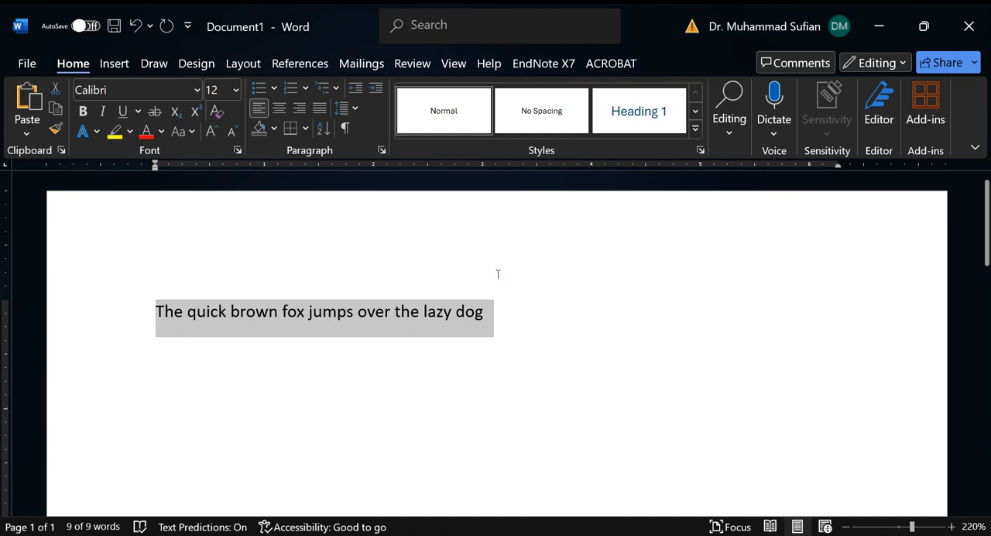
Step: Change the selected sentence's font to Times New Roman
{"action": "left_click", "coordinate": [198, 91]}
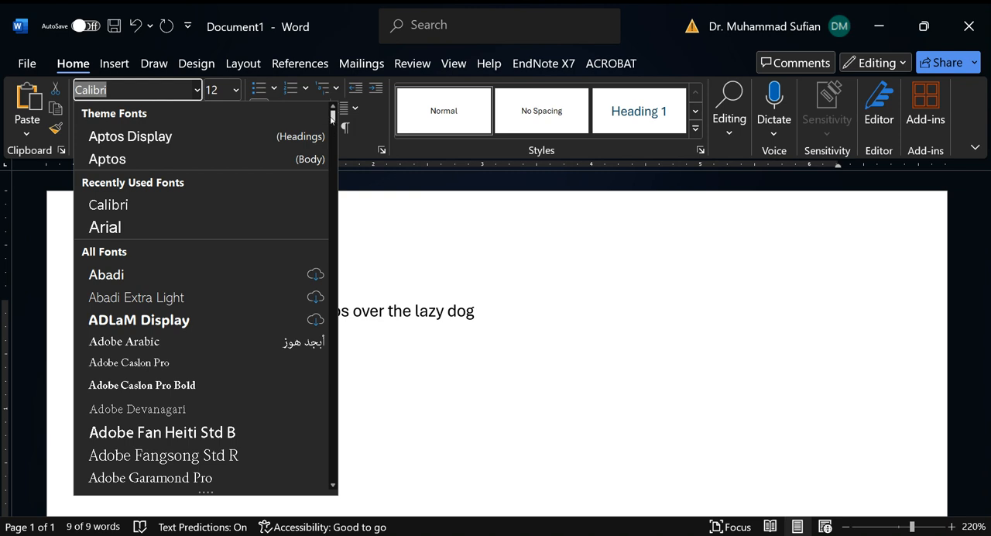
{"action": "left_click_drag", "start_coordinate": [333, 116], "coordinate": [384, 92]}
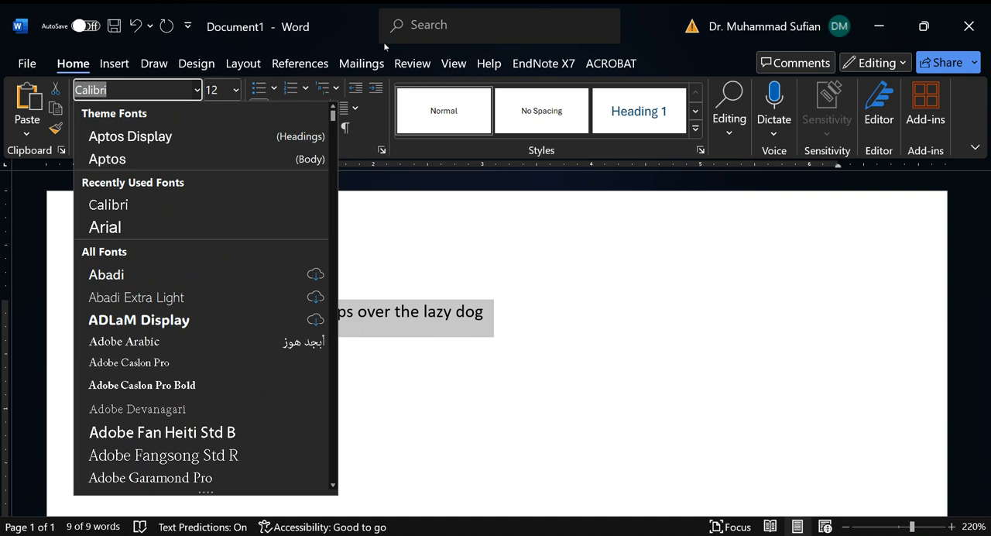
{"action": "type", "text": "Y"}
{"action": "key", "text": "BackSpace"}
{"action": "key", "text": "BackSpace"}
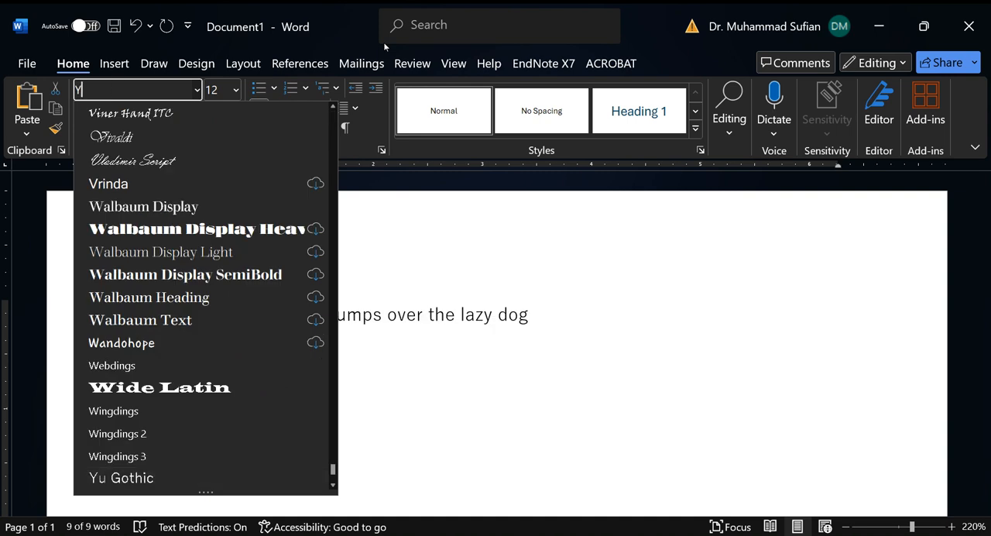
{"action": "type", "text": "Times New Roman"}
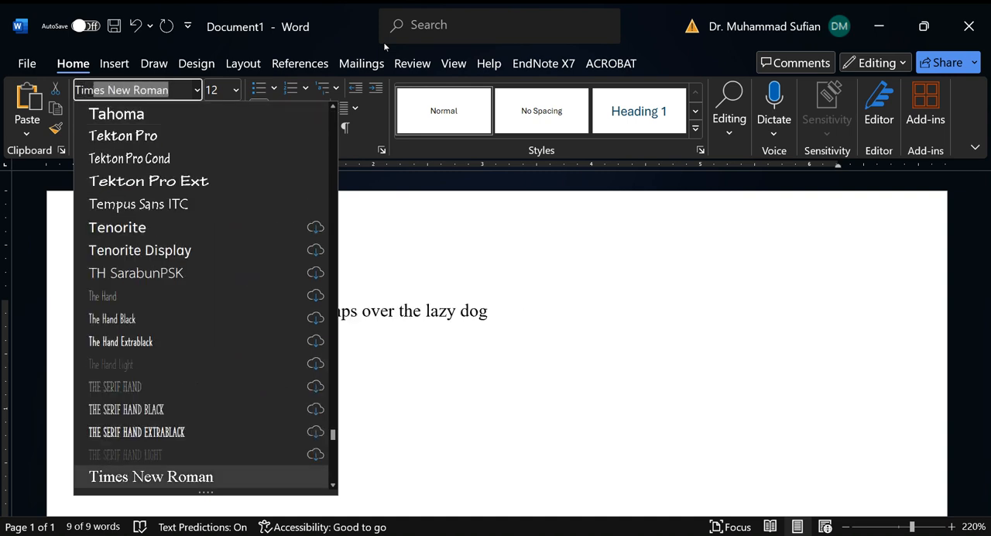
{"action": "key", "text": "Return"}
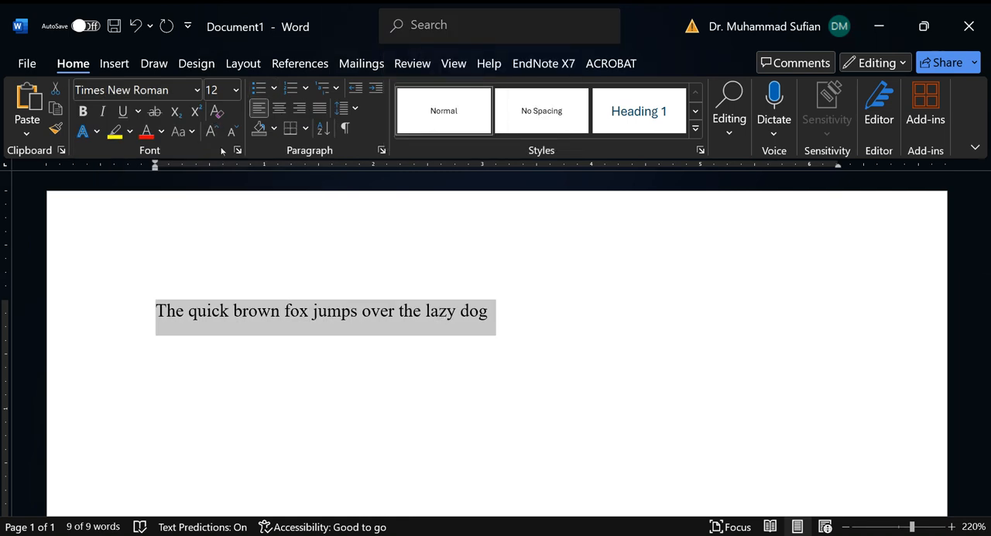
Step: Set the font size of the selected sentence to 20
{"action": "left_click", "coordinate": [237, 91]}
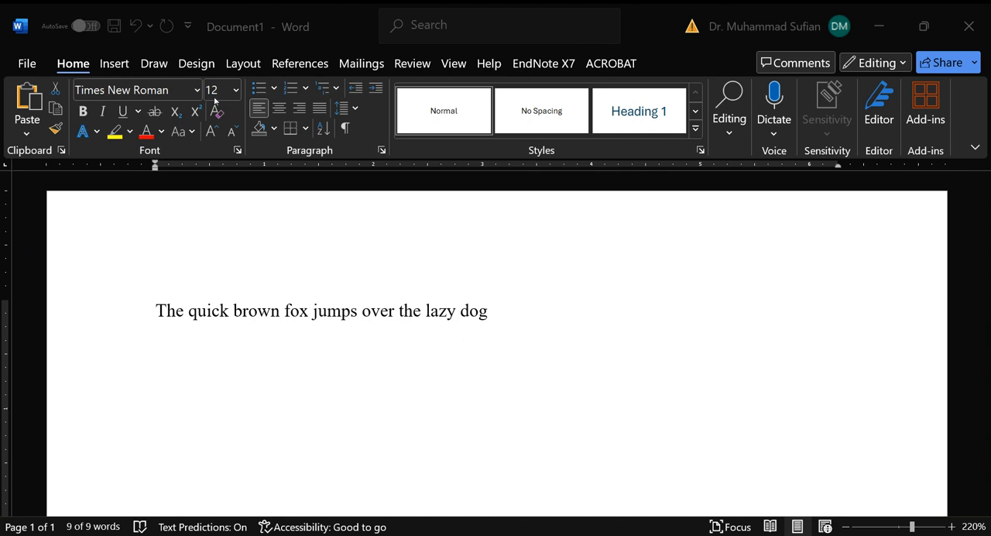
{"action": "left_click", "coordinate": [237, 92]}
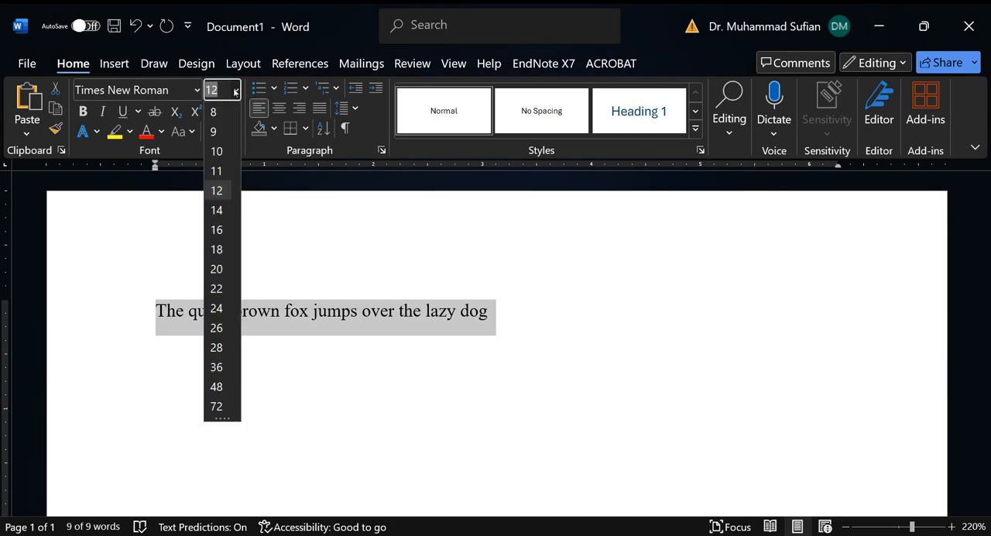
{"action": "type", "text": "20"}
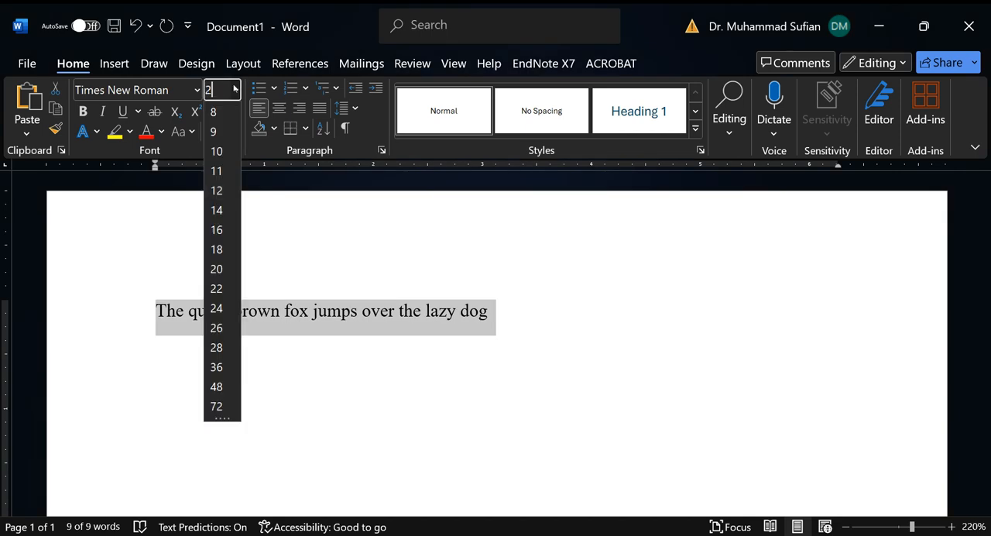
{"action": "key", "text": "Return"}
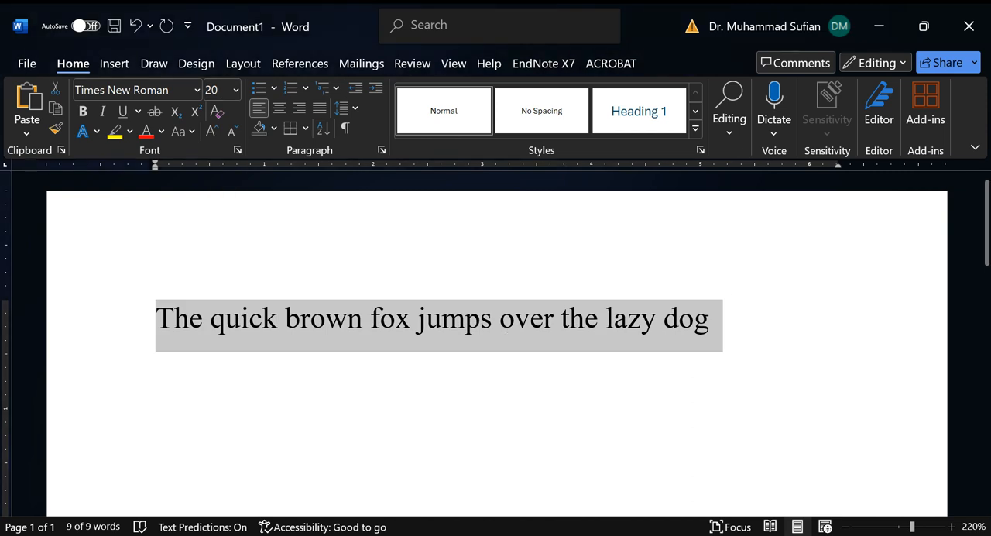
Step: Apply bold, italic and underline formatting to the selected sentence
{"action": "left_click", "coordinate": [83, 116]}
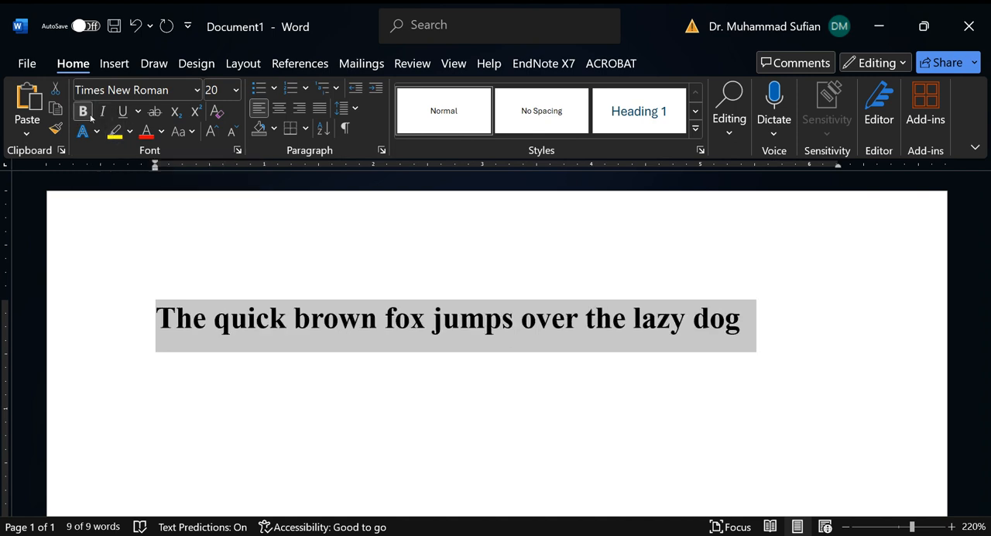
{"action": "left_click", "coordinate": [103, 112]}
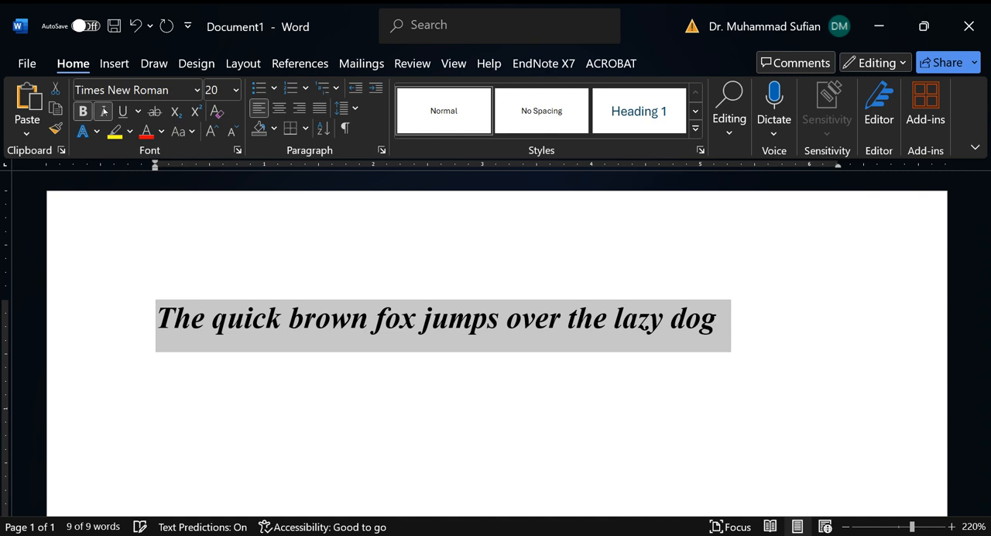
{"action": "left_click", "coordinate": [124, 116]}
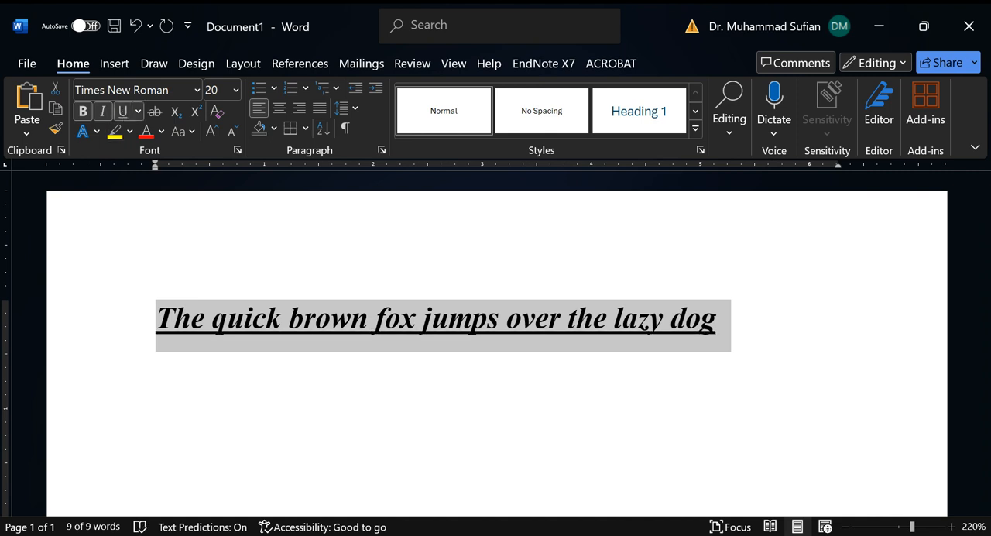
{"action": "left_click", "coordinate": [162, 132]}
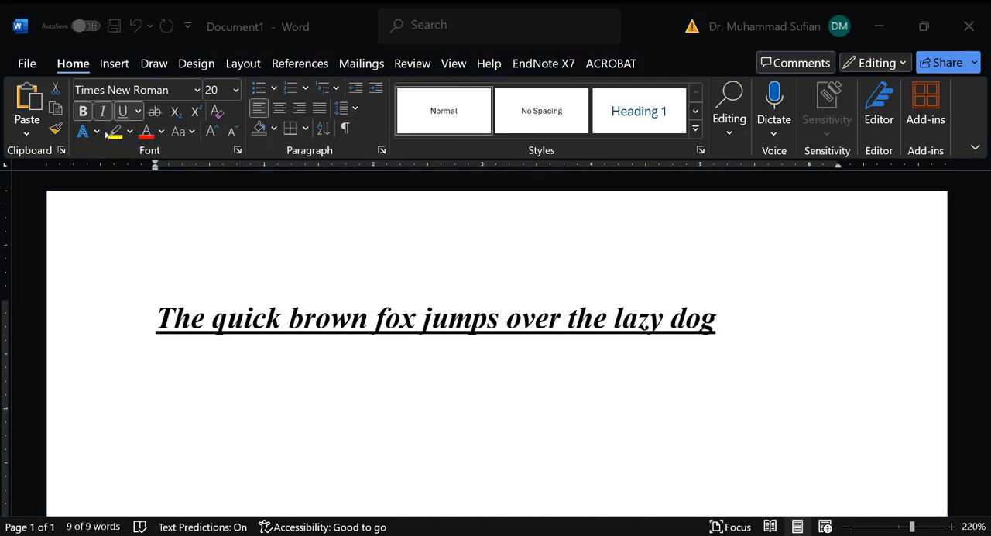
Step: Remove the italic, underline and bold formatting from the sentence
{"action": "left_click", "coordinate": [102, 111]}
{"action": "left_click", "coordinate": [123, 111]}
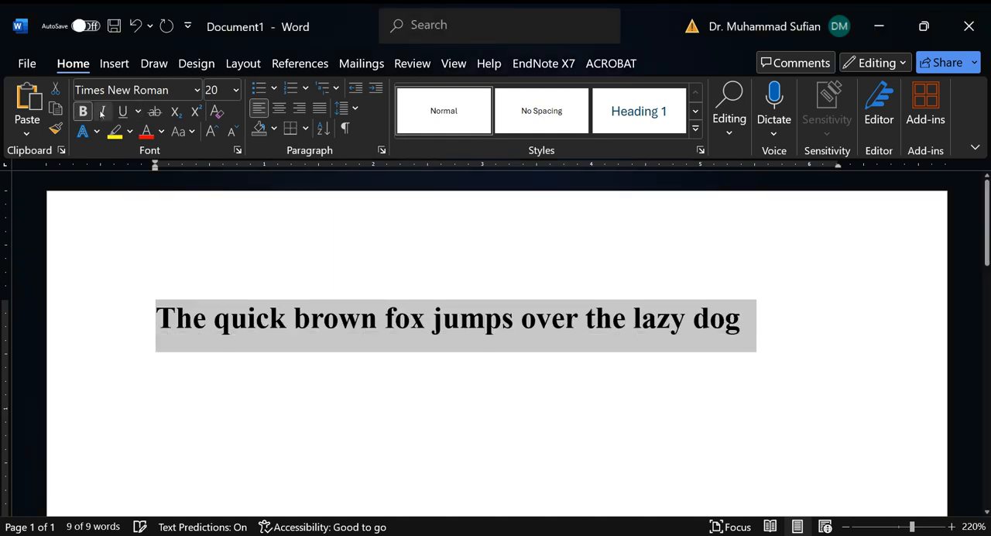
{"action": "left_click", "coordinate": [83, 111]}
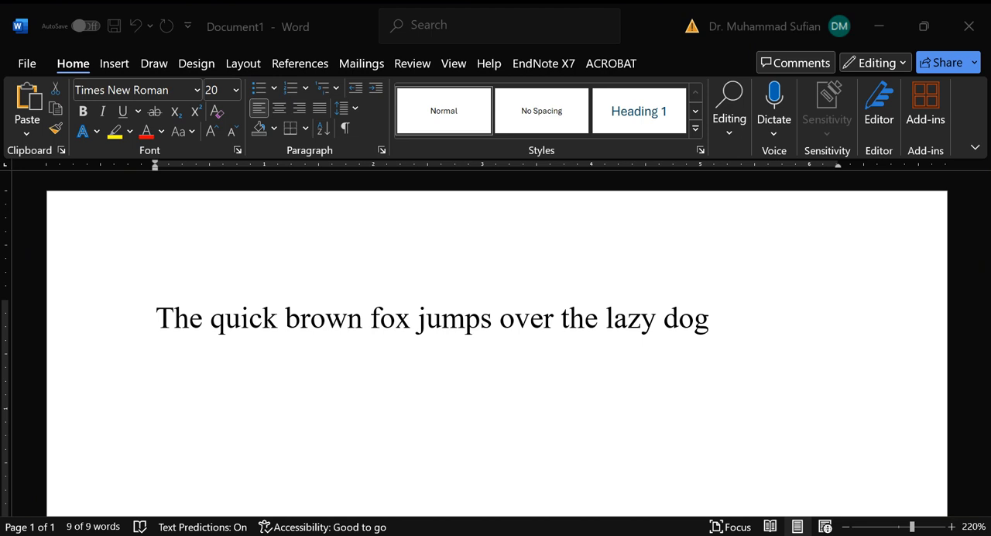
Step: View the file management page and look through its recent documents and new-document templates
{"action": "left_click", "coordinate": [28, 63]}
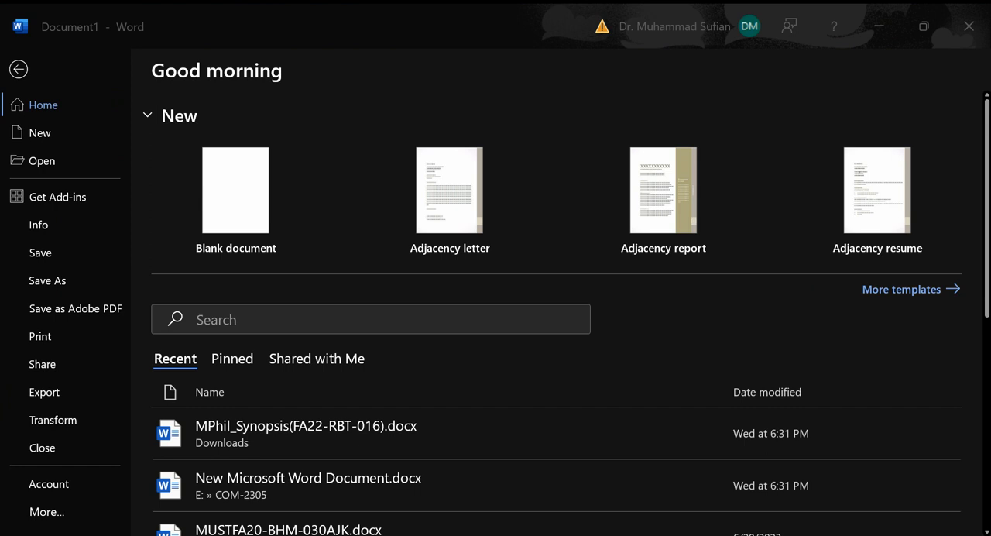
{"action": "scroll", "coordinate": [967, 407], "scroll_direction": "down", "scroll_amount": 8}
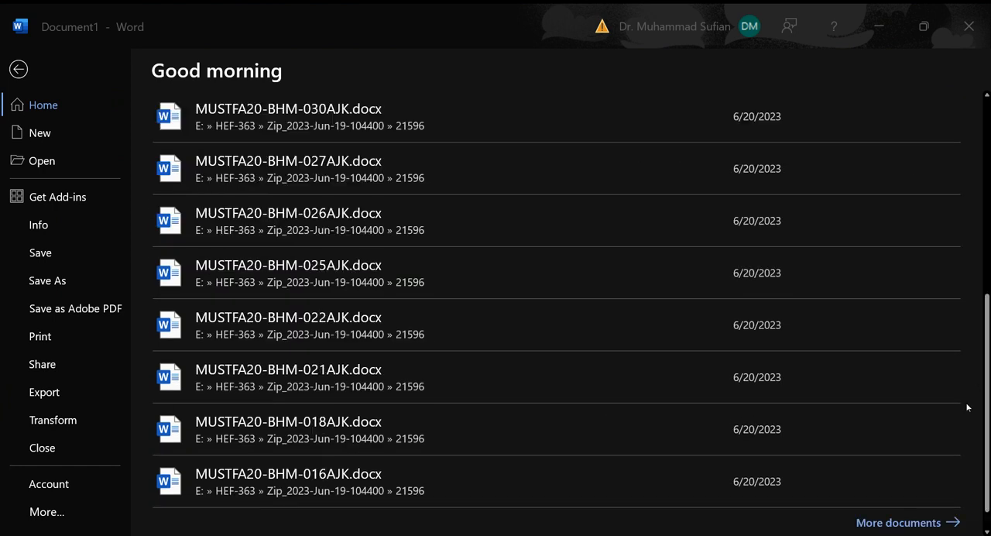
{"action": "scroll", "coordinate": [967, 408], "scroll_direction": "down", "scroll_amount": 1}
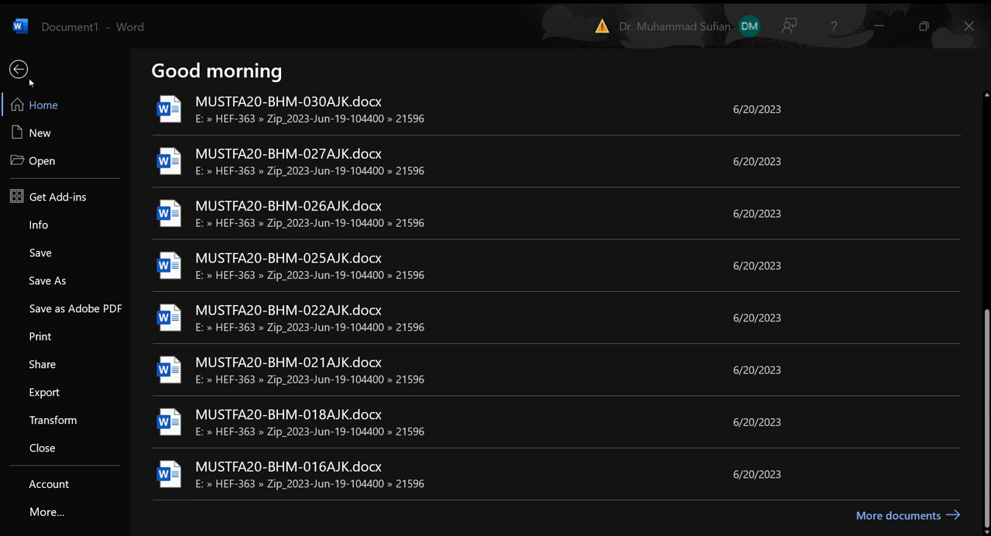
{"action": "scroll", "coordinate": [476, 203], "scroll_direction": "up", "scroll_amount": 1}
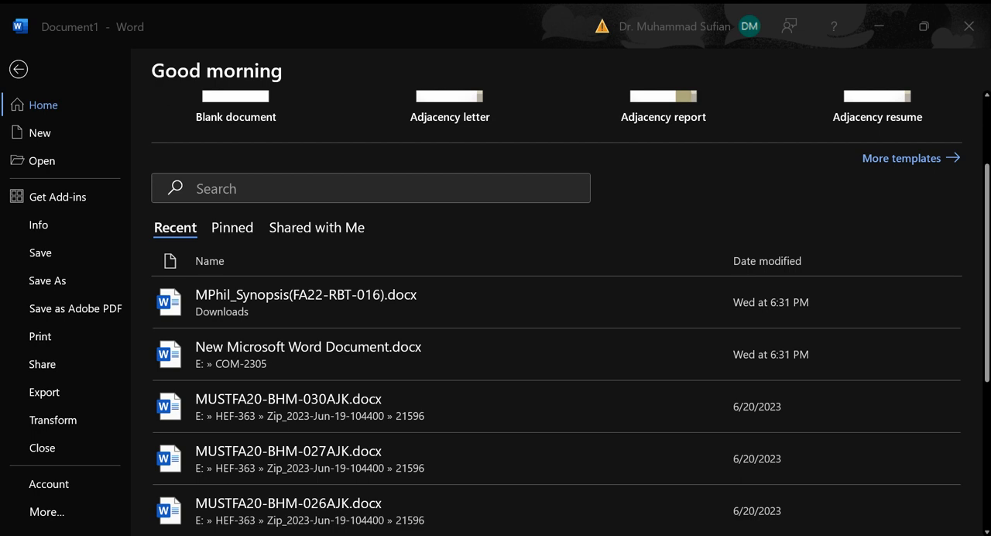
{"action": "left_click", "coordinate": [17, 75]}
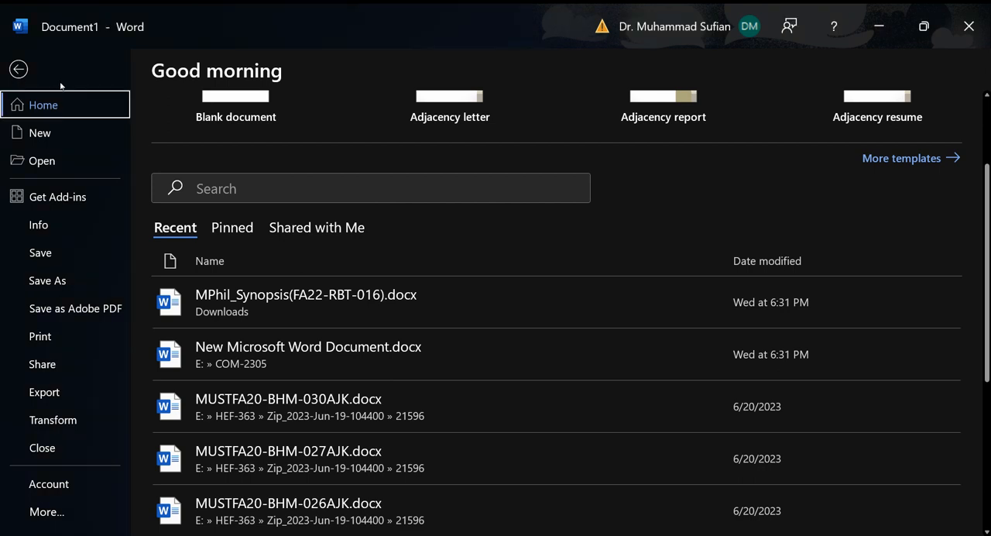
{"action": "key", "text": "Right"}
{"action": "key", "text": "Right"}
{"action": "key", "text": "Right"}
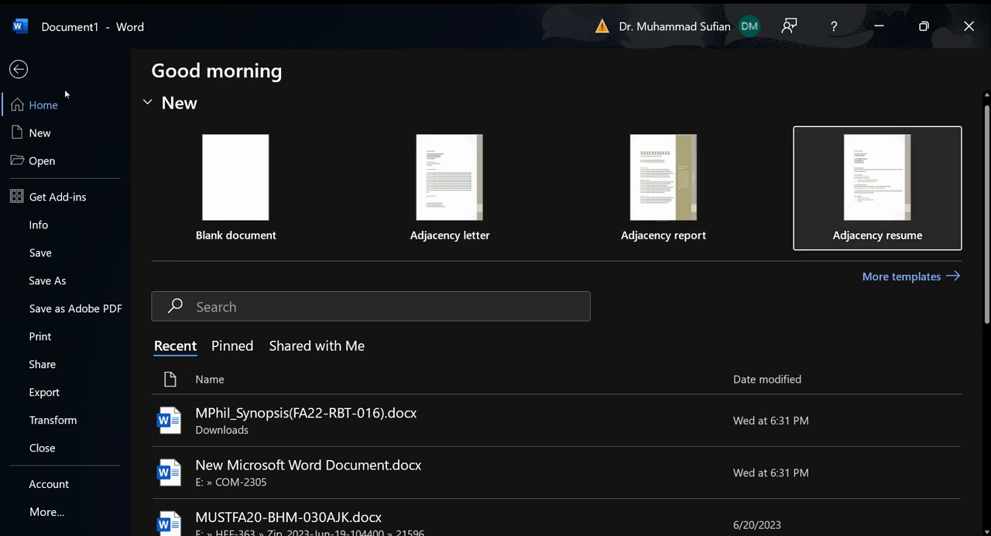
{"action": "key", "text": "Escape"}
{"action": "left_click", "coordinate": [23, 65]}
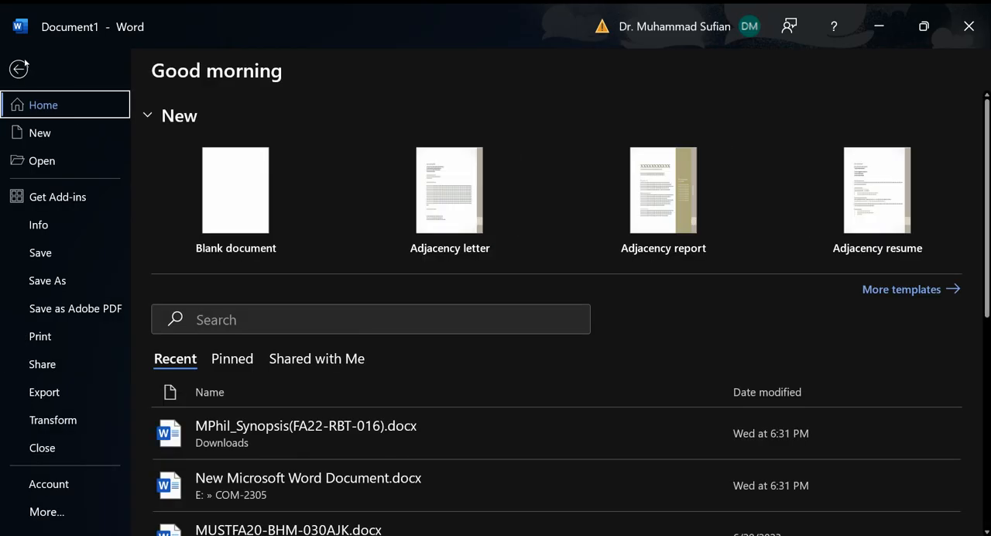
Step: View the options for opening a document and examine its locations, from recent files through the cloud sites to Add a Place and Browse
{"action": "key", "text": "Down"}
{"action": "key", "text": "Down"}
{"action": "key", "text": "Return"}
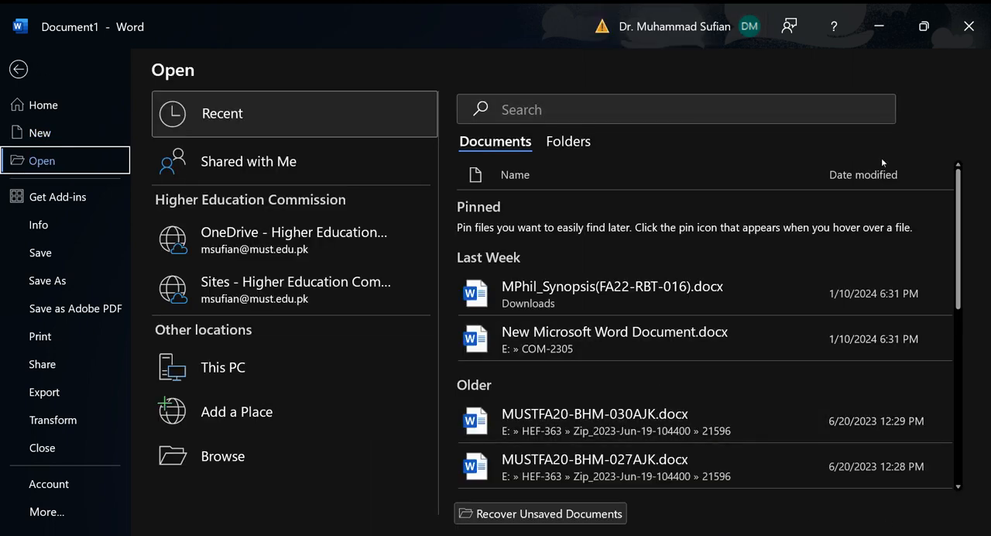
{"action": "left_click", "coordinate": [367, 101]}
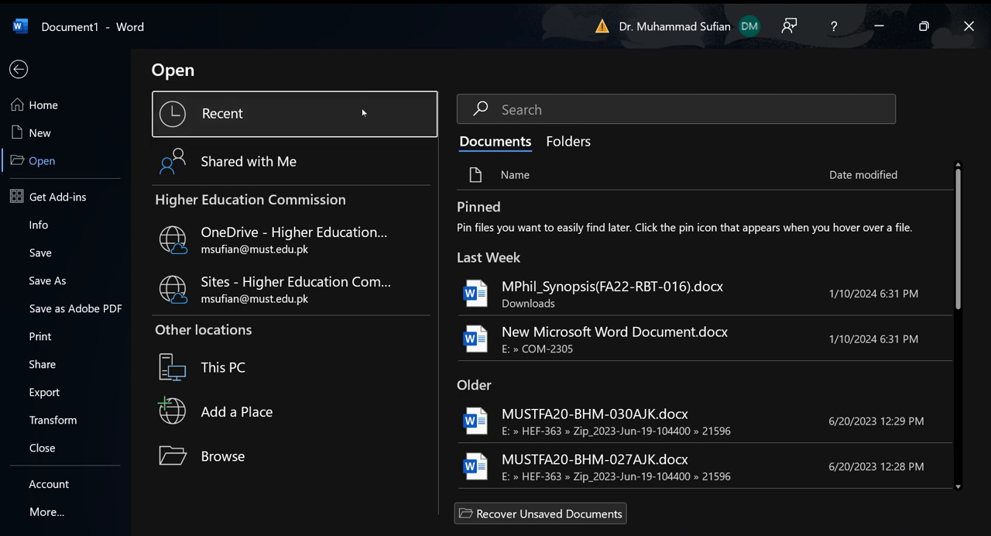
{"action": "key", "text": "Down"}
{"action": "key", "text": "Down"}
{"action": "key", "text": "Down"}
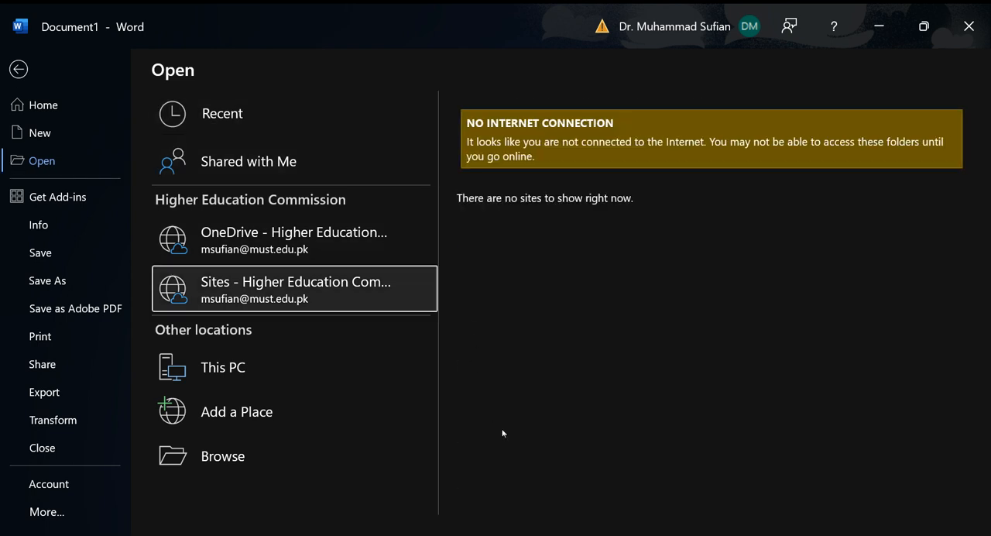
{"action": "key", "text": "Down"}
{"action": "key", "text": "Down"}
{"action": "key", "text": "Down"}
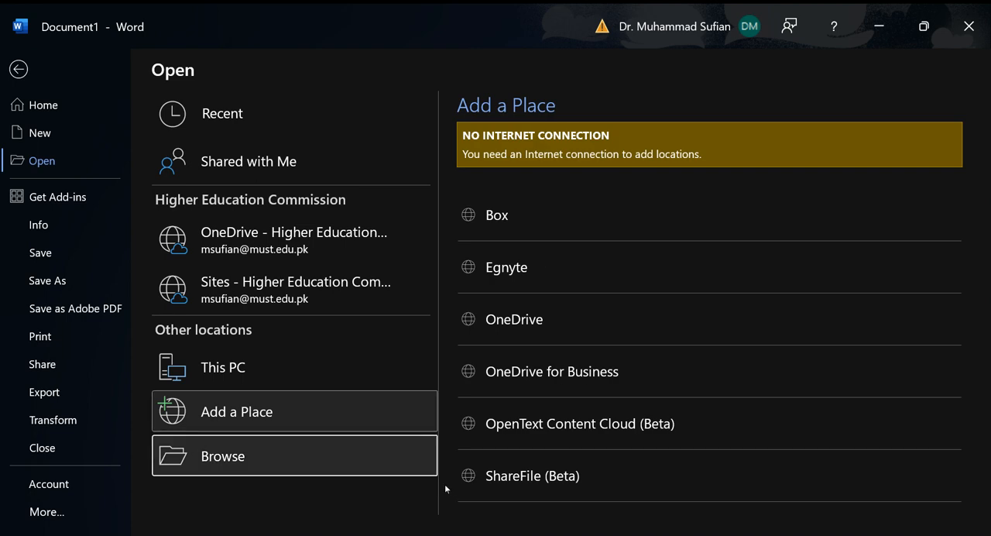
Step: Browse the computer's Documents folder for a file to open, and return to the document without opening one
{"action": "key", "text": "Return"}
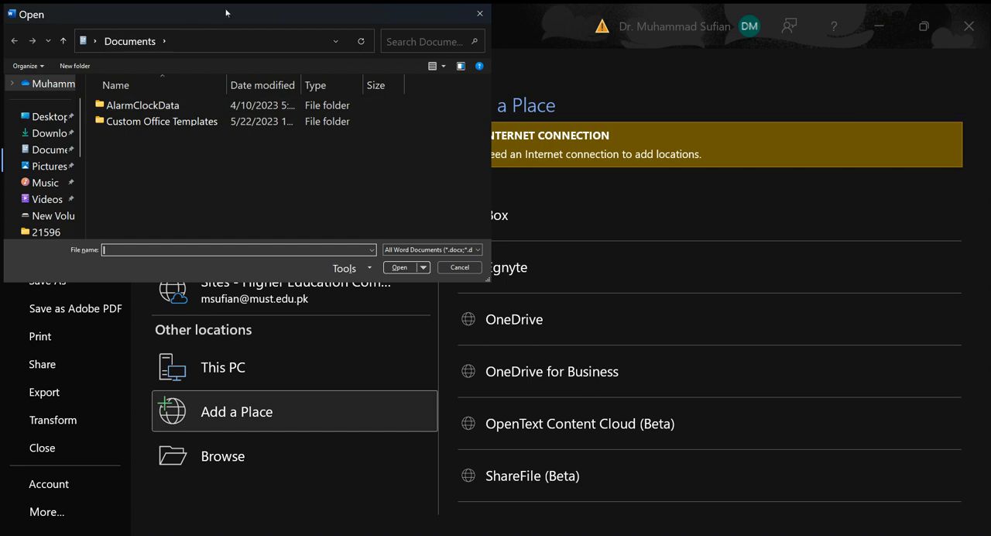
{"action": "left_click_drag", "start_coordinate": [225, 13], "coordinate": [261, 58]}
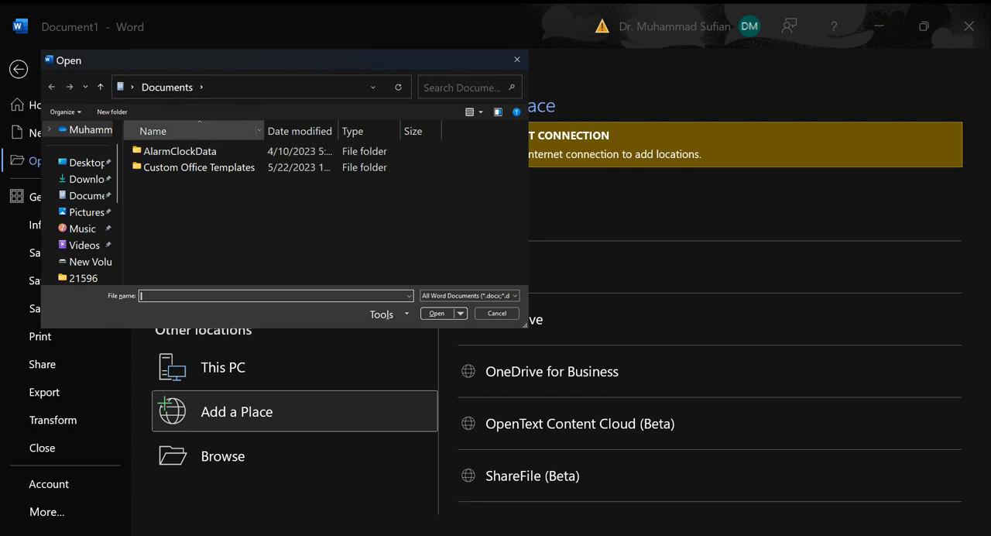
{"action": "left_click", "coordinate": [374, 92]}
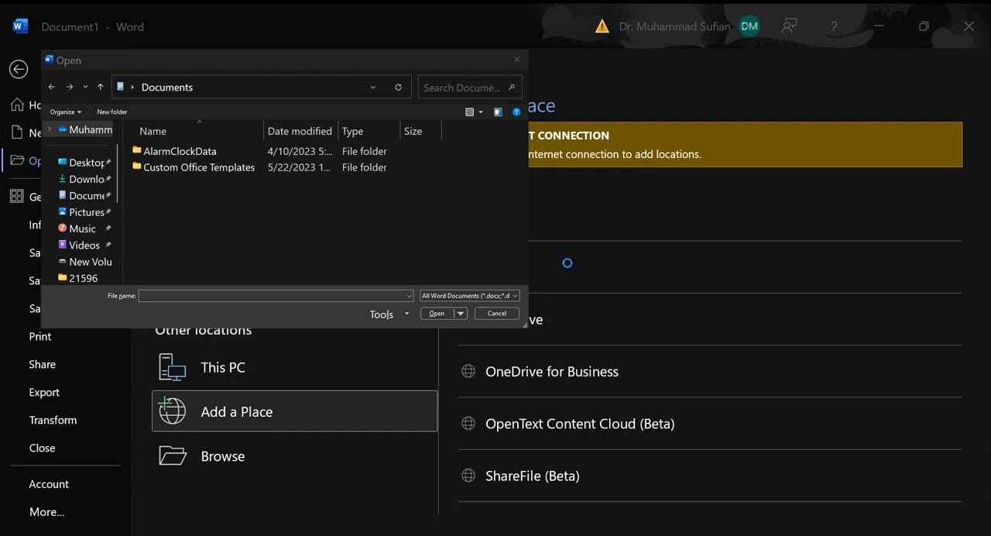
{"action": "left_click", "coordinate": [497, 312]}
{"action": "key", "text": "Escape"}
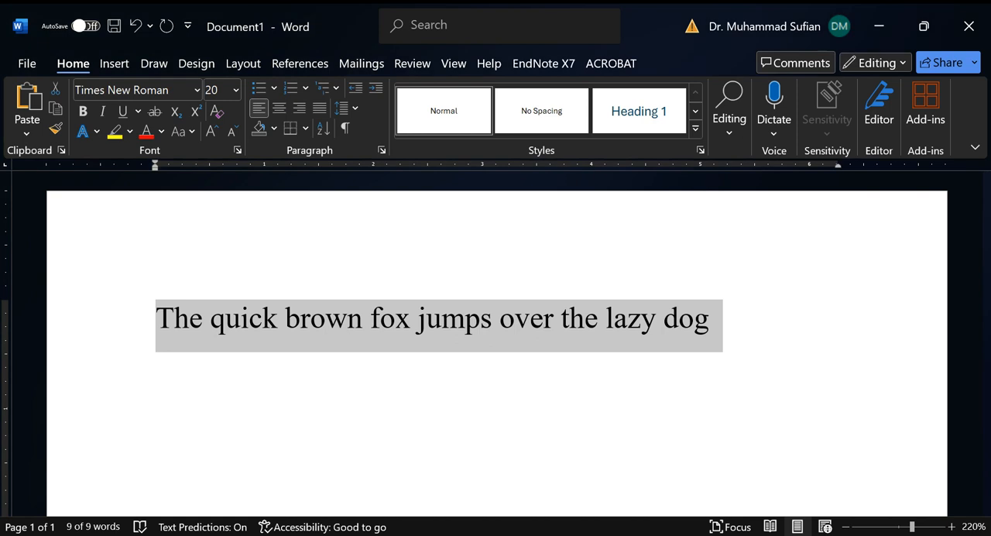
Step: Examine the export options and the print page with its printer, page settings and document preview, and return to the document
{"action": "key", "text": "ctrl+n"}
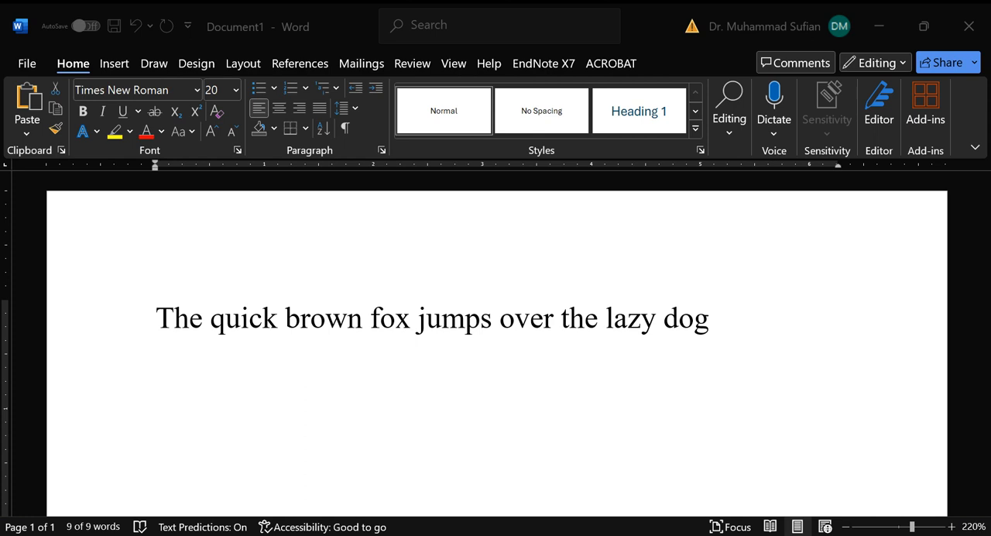
{"action": "key", "text": "ctrl+a"}
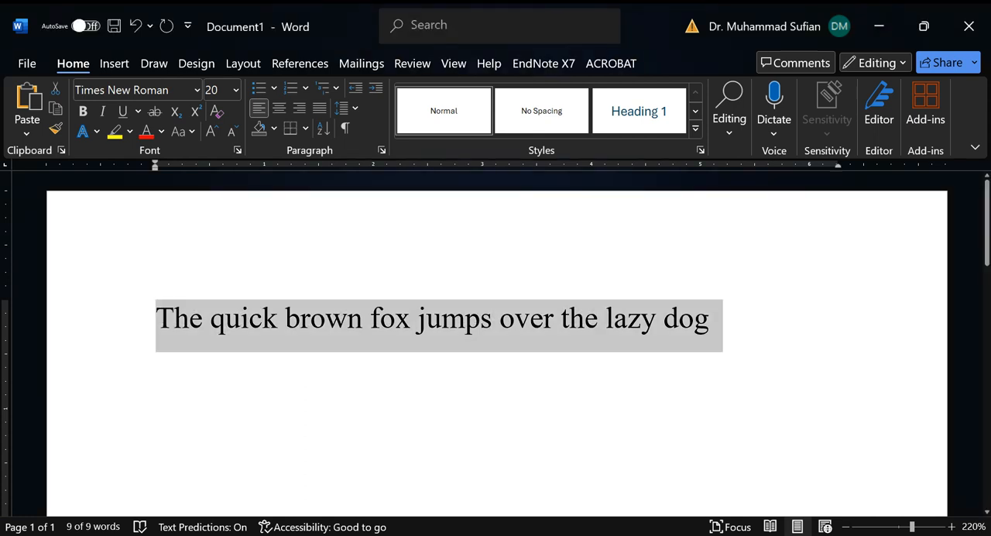
{"action": "left_click", "coordinate": [28, 63]}
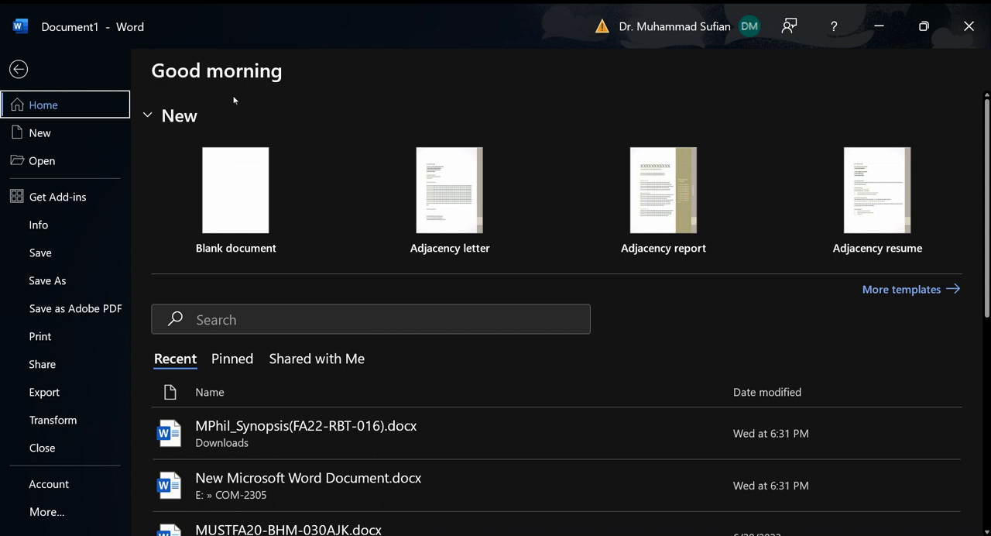
{"action": "key", "text": "Down"}
{"action": "key", "text": "Down"}
{"action": "key", "text": "Down"}
{"action": "key", "text": "Down"}
{"action": "key", "text": "Down"}
{"action": "key", "text": "Down"}
{"action": "key", "text": "Down"}
{"action": "key", "text": "Down"}
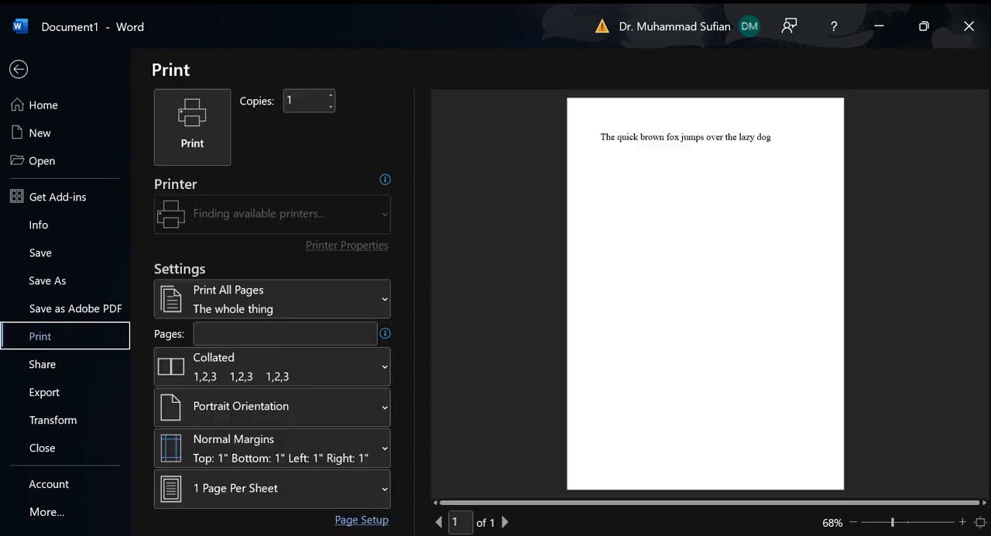
{"action": "key", "text": "Down"}
{"action": "key", "text": "Down"}
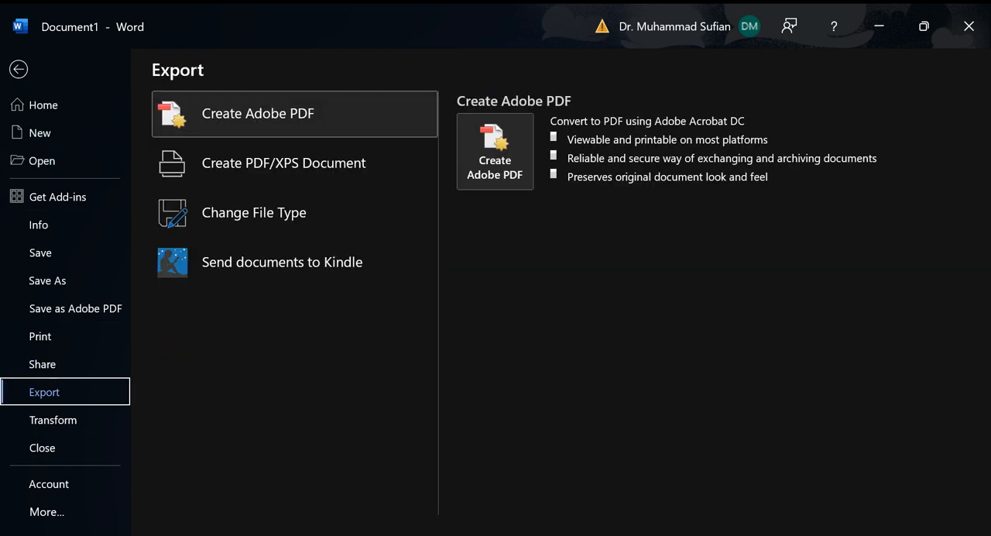
{"action": "key", "text": "Up"}
{"action": "key", "text": "Up"}
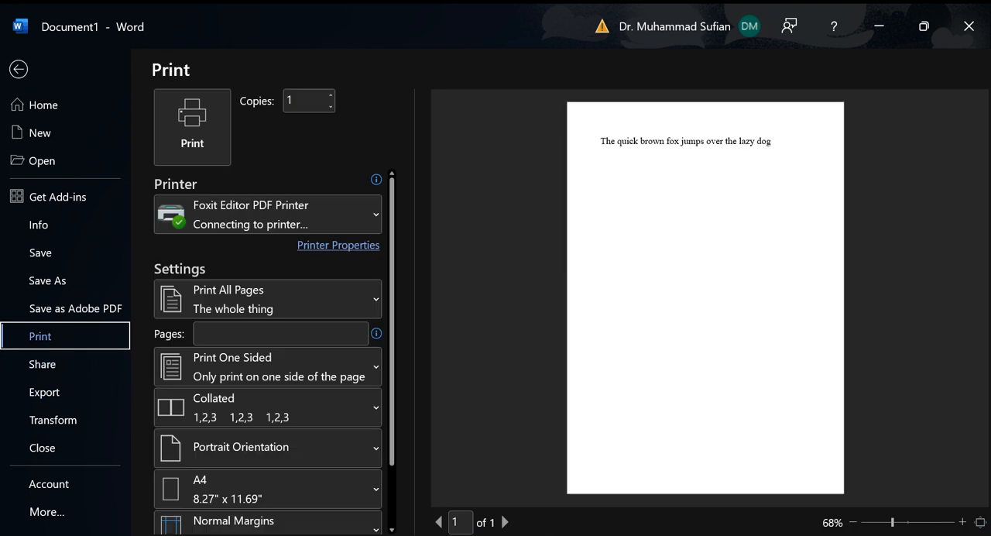
{"action": "key", "text": "Tab"}
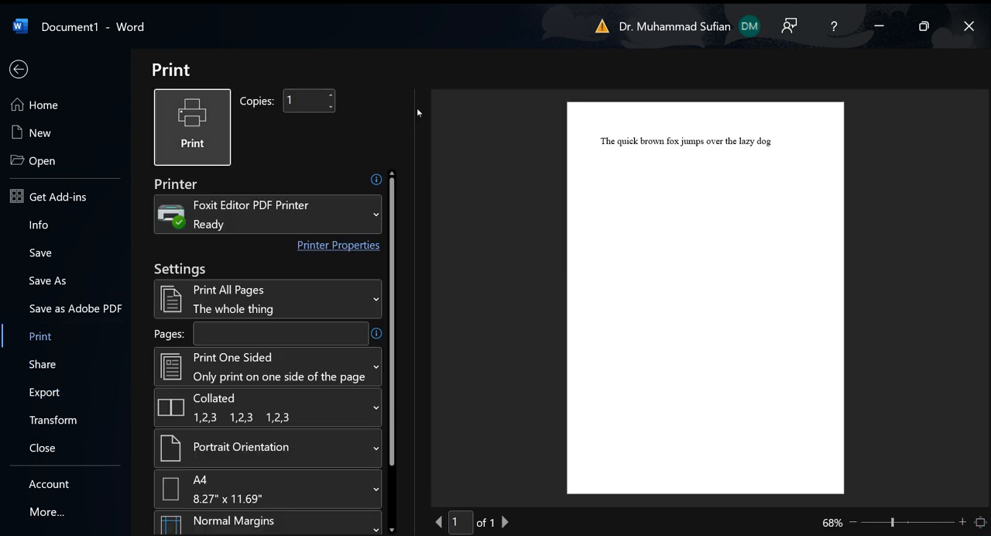
{"action": "key", "text": "Return"}
{"action": "key", "text": "Escape"}
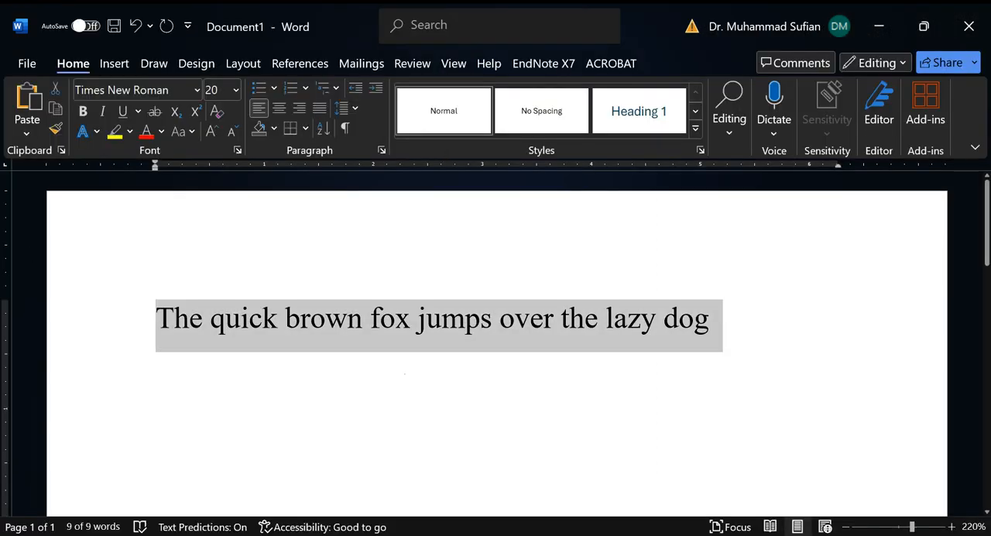
Step: View the document's Word Count statistics, moving the dialog aside and closing it after reading
{"action": "left_click", "coordinate": [396, 318]}
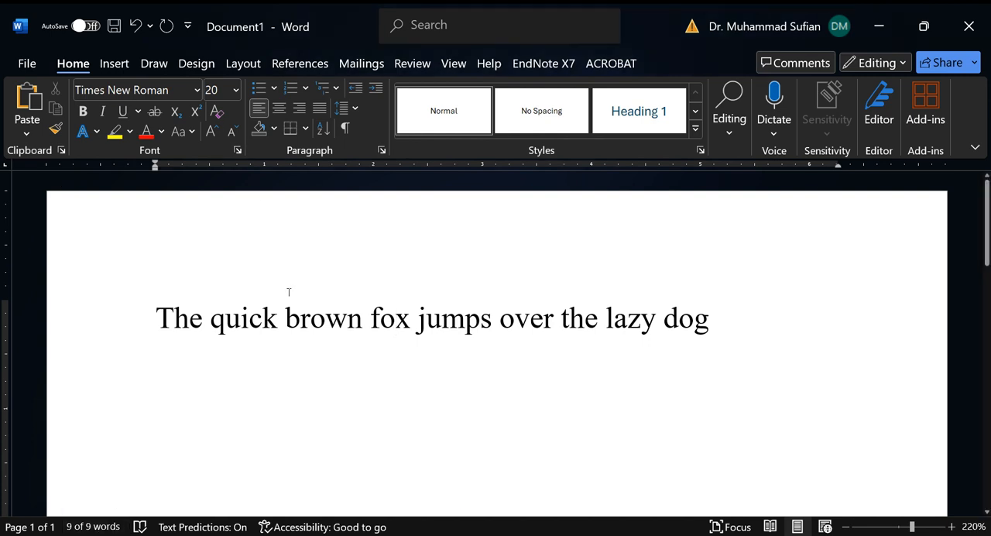
{"action": "left_click", "coordinate": [801, 309]}
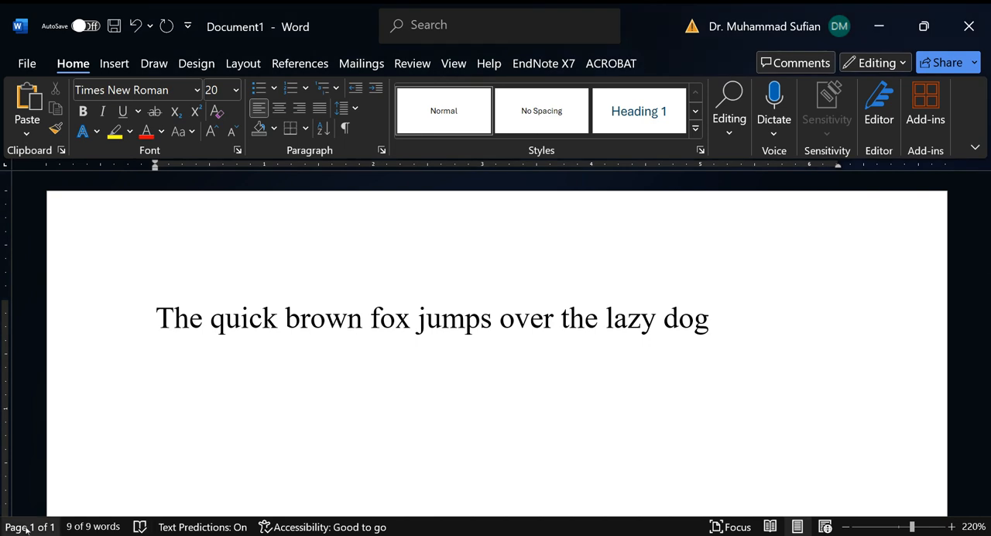
{"action": "left_click", "coordinate": [85, 526]}
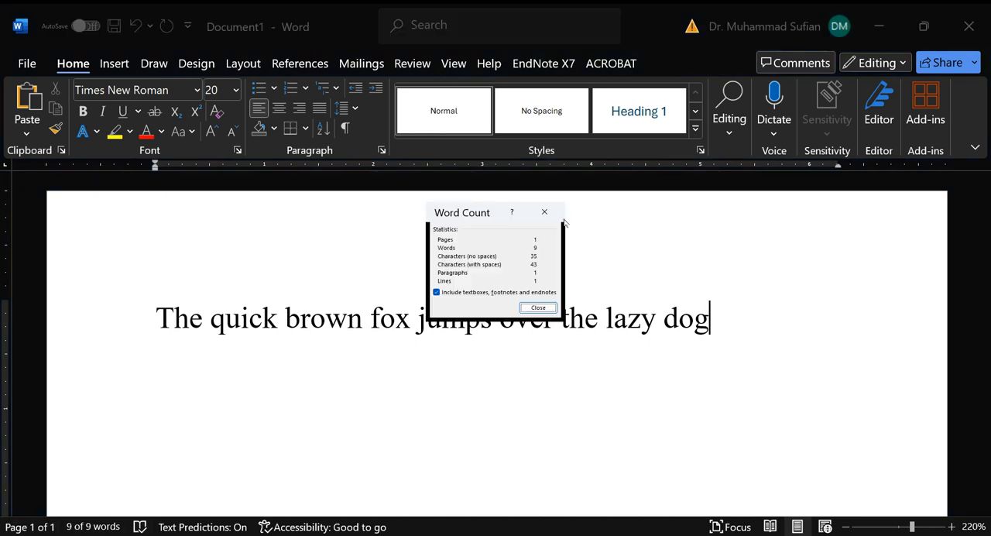
{"action": "left_click_drag", "start_coordinate": [461, 215], "coordinate": [387, 275]}
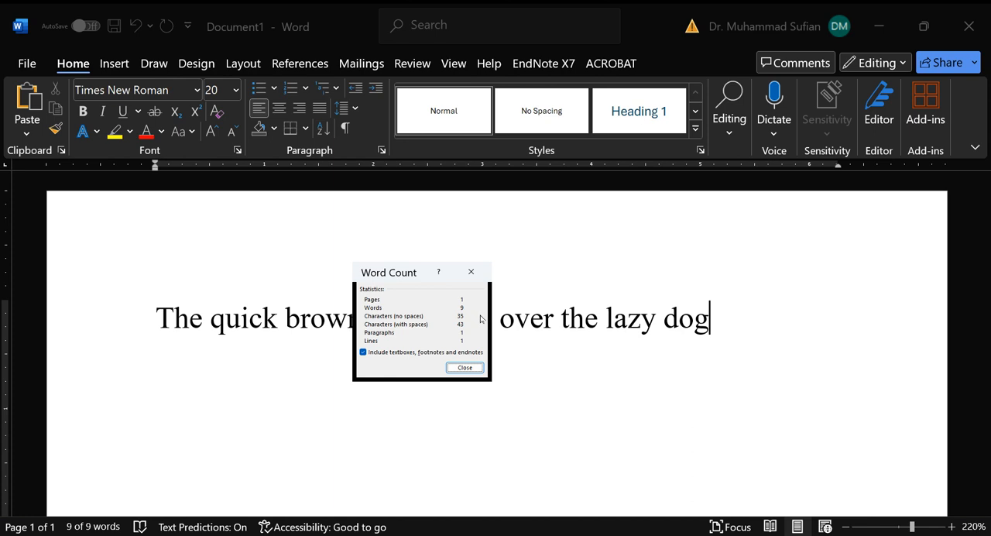
{"action": "left_click", "coordinate": [481, 273]}
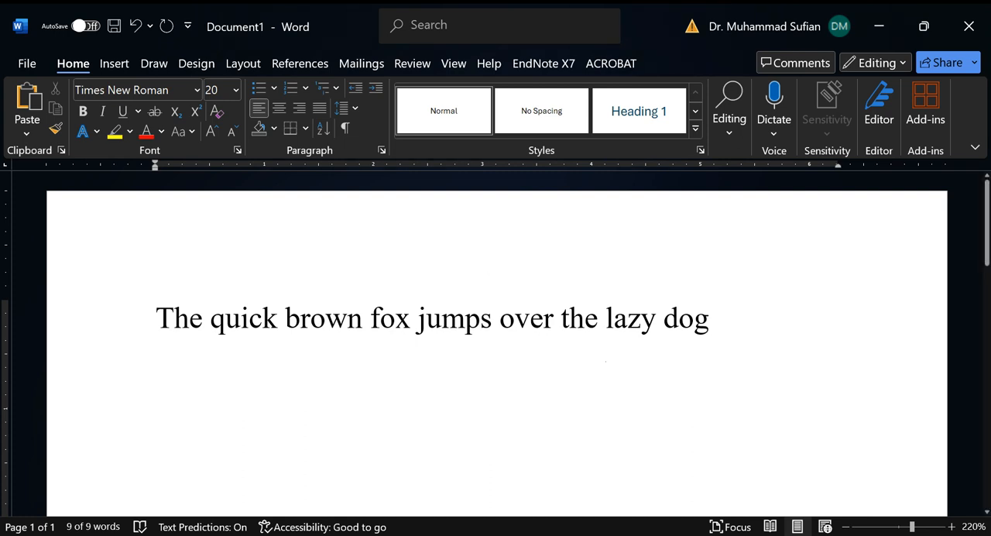
{"action": "left_click", "coordinate": [614, 360]}
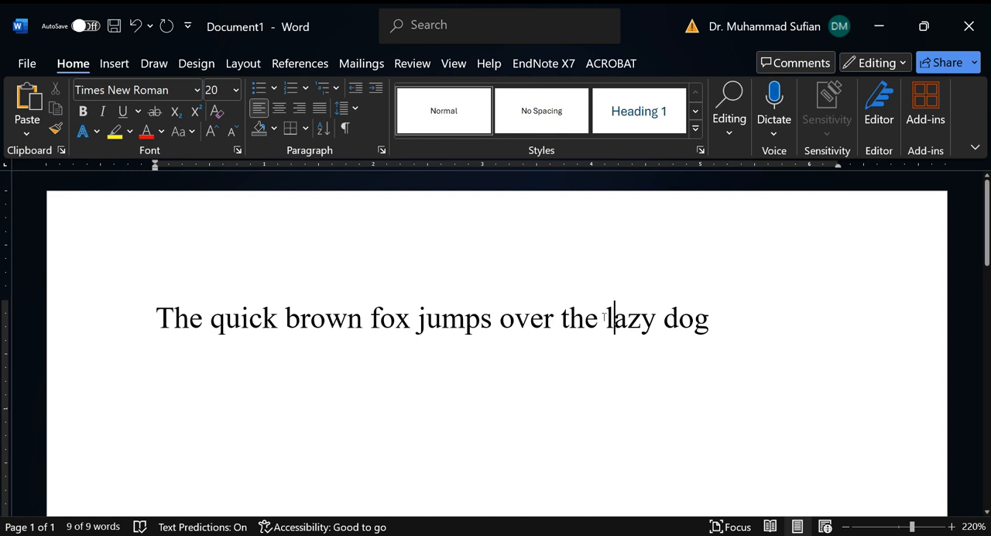
{"action": "left_click", "coordinate": [28, 63]}
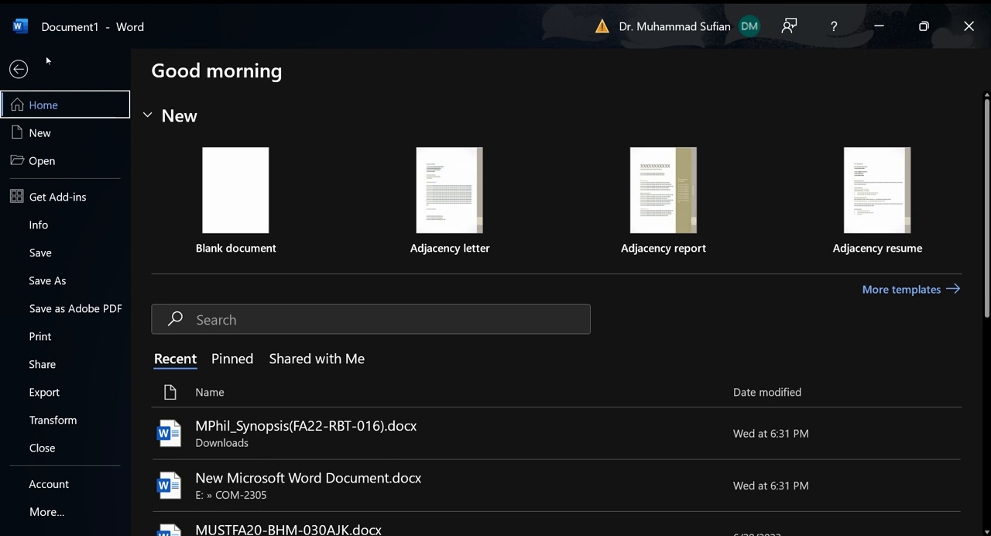
{"action": "left_click", "coordinate": [33, 68]}
{"action": "left_click", "coordinate": [411, 323]}
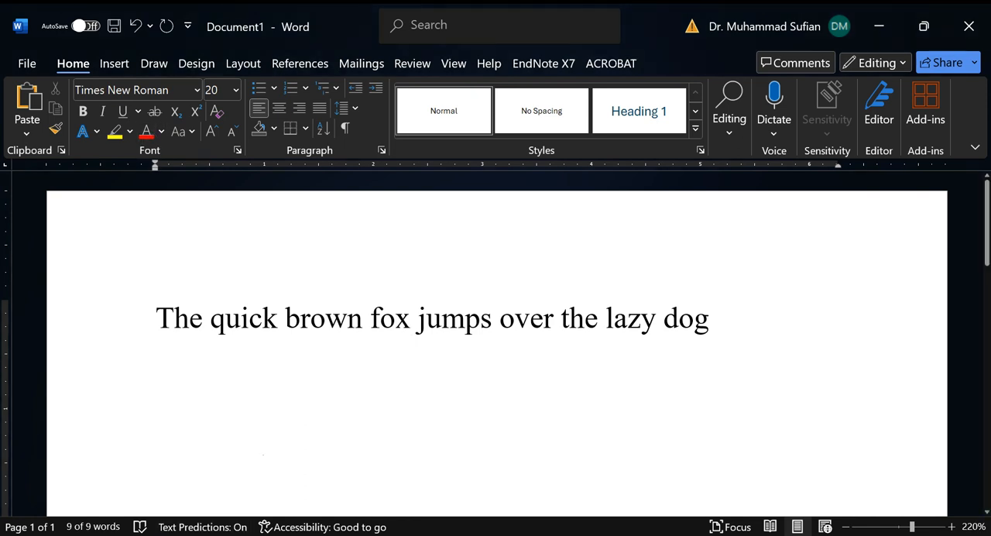
Step: Color the whole sample sentence with the standard Dark Blue and change its font to ADLaM Display
{"action": "left_click", "coordinate": [90, 315]}
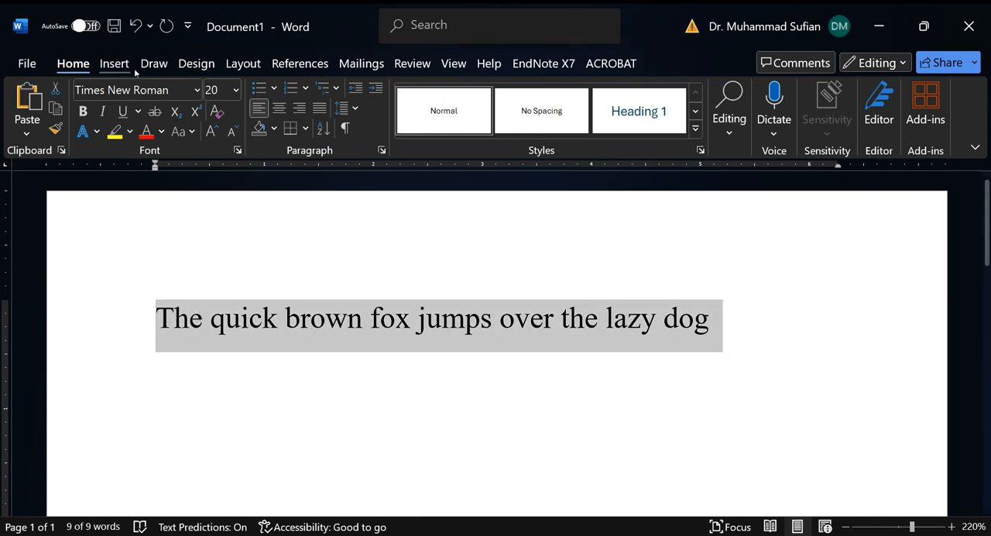
{"action": "left_click", "coordinate": [162, 133]}
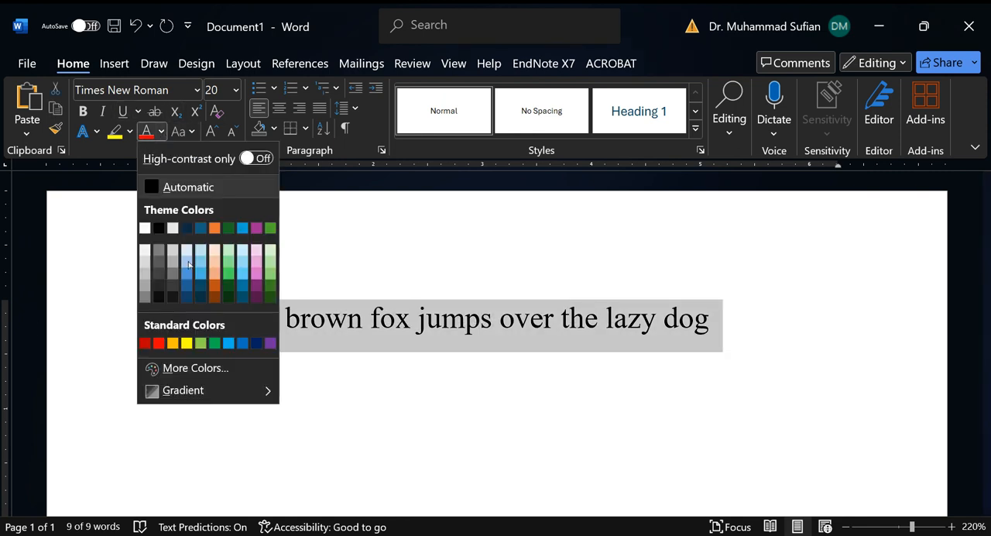
{"action": "left_click", "coordinate": [256, 343]}
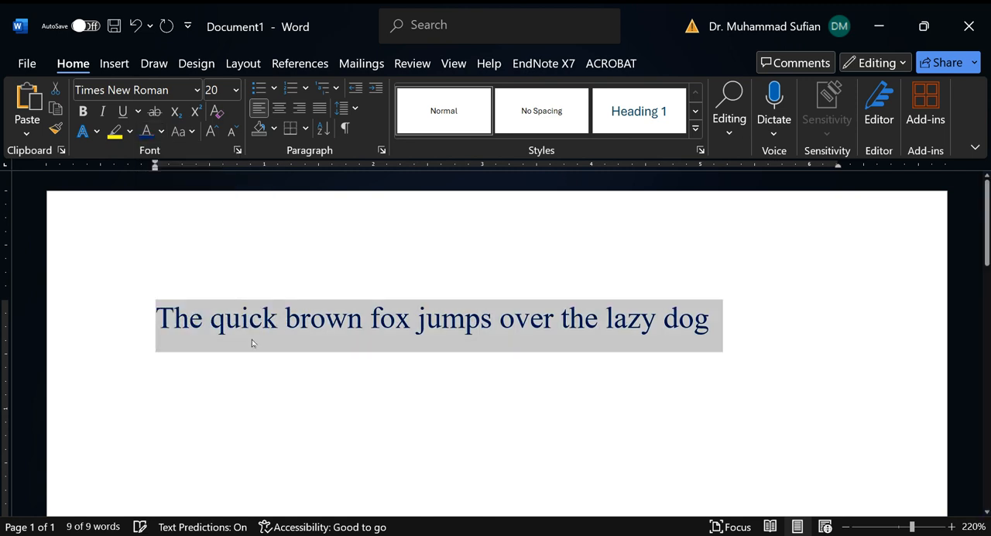
{"action": "left_click", "coordinate": [197, 90]}
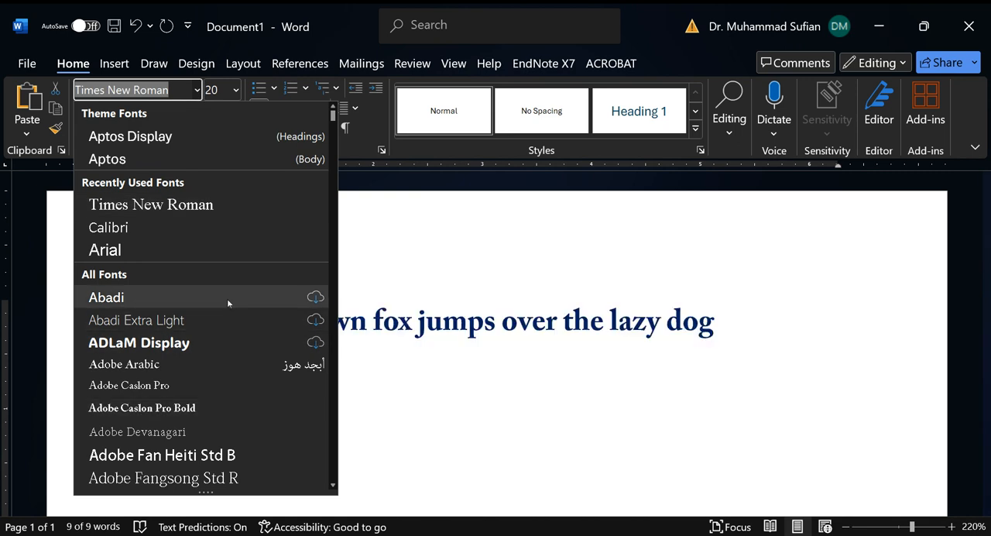
{"action": "scroll", "coordinate": [227, 298], "scroll_direction": "down", "scroll_amount": 2}
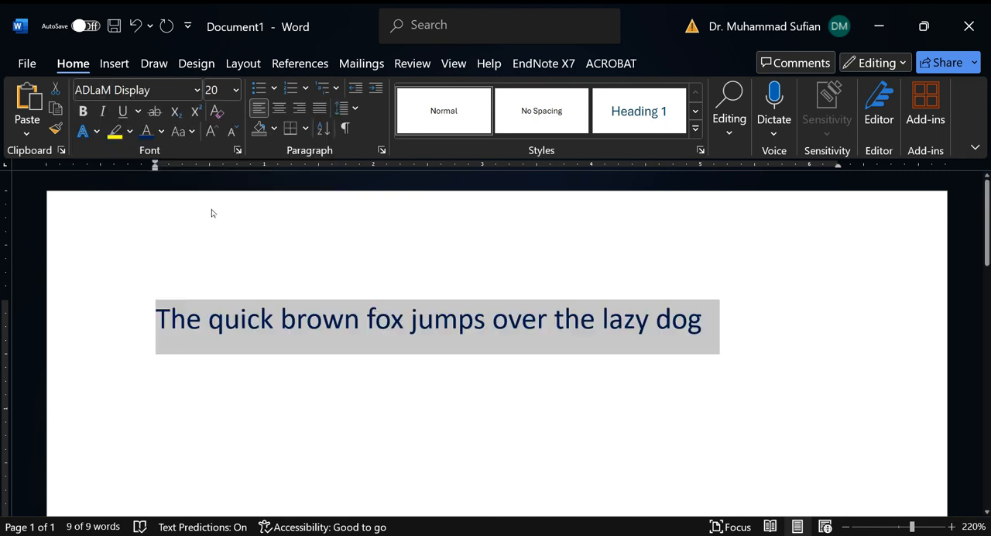
Step: Turn bold on and off again for the sentence, and choose font size 20 for it
{"action": "left_click", "coordinate": [84, 111]}
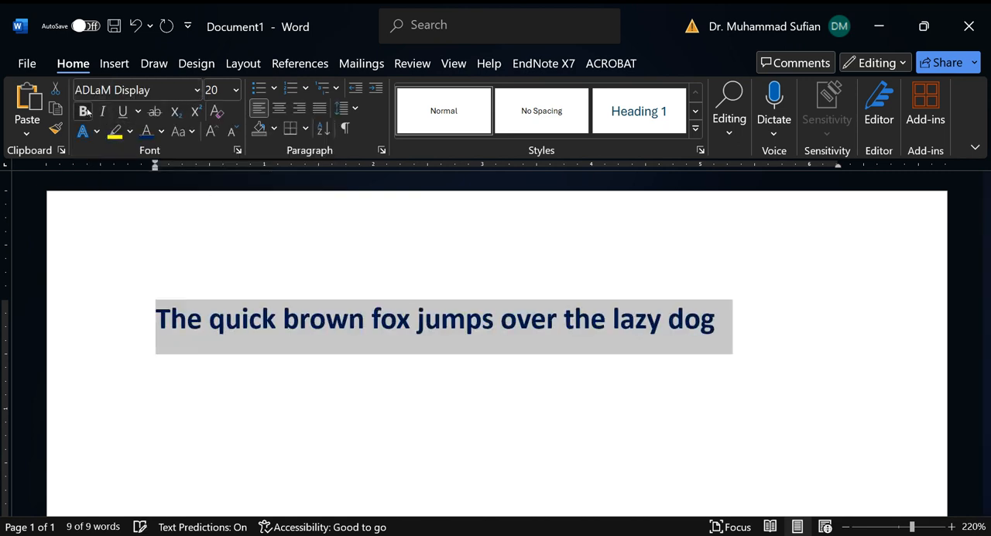
{"action": "left_click", "coordinate": [85, 112]}
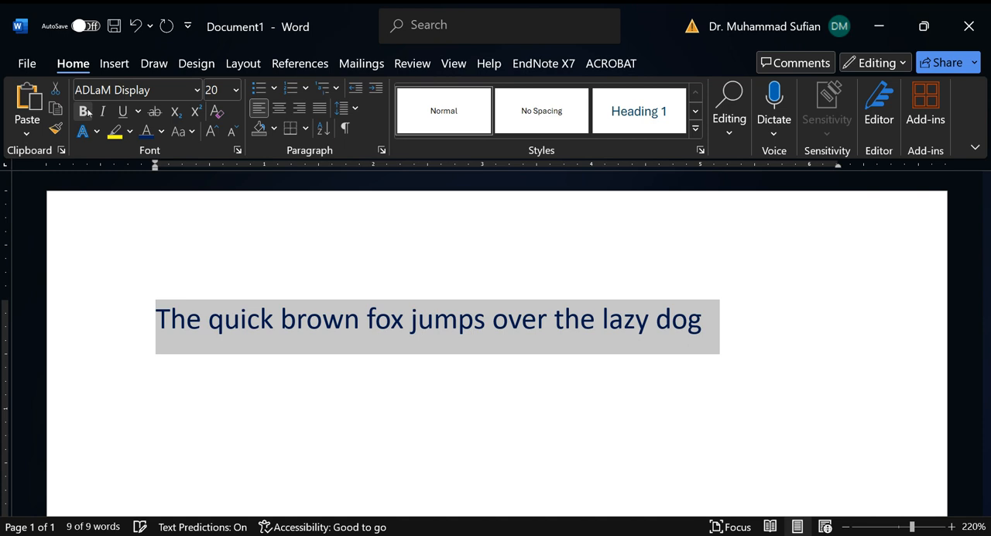
{"action": "left_click", "coordinate": [236, 91]}
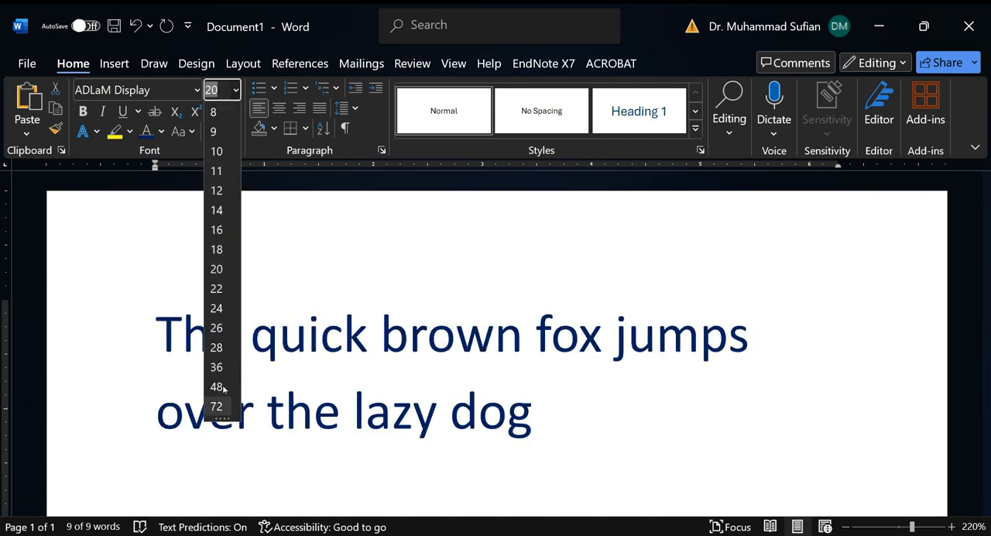
{"action": "left_click", "coordinate": [216, 268]}
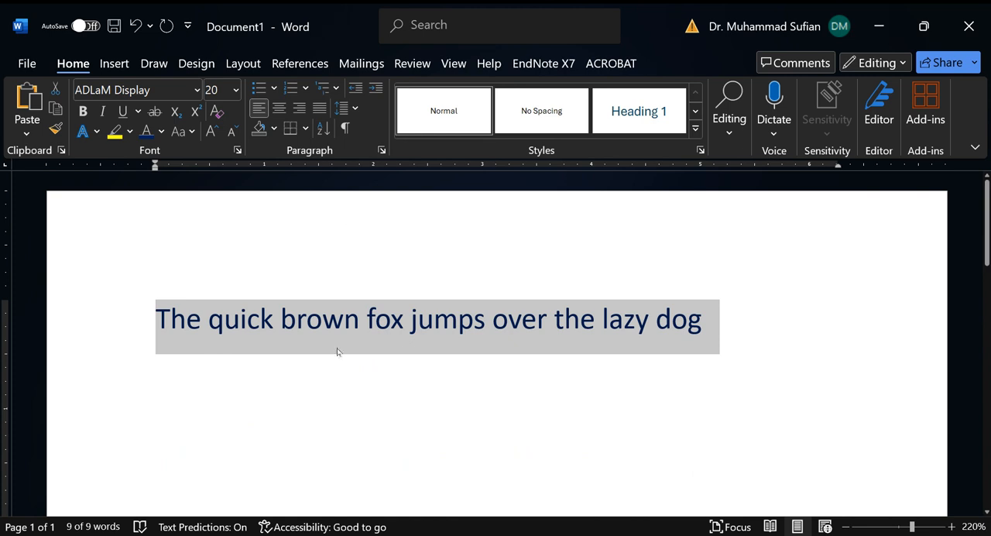
Step: Add a new line below the sentence containing the chemical formula H2SO4
{"action": "left_click", "coordinate": [402, 317]}
{"action": "left_click", "coordinate": [672, 318]}
{"action": "left_click", "coordinate": [715, 315]}
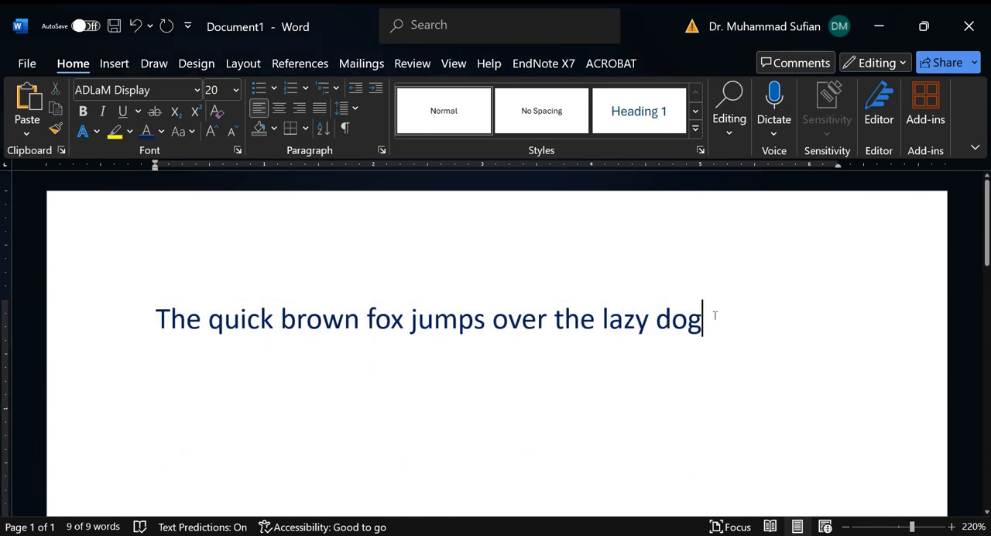
{"action": "key", "text": "Return"}
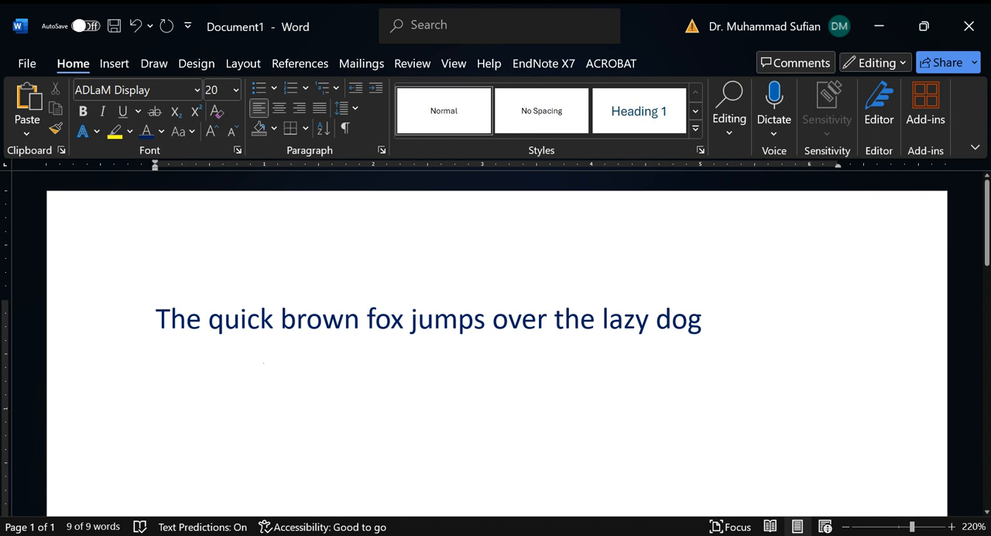
{"action": "type", "text": "H"}
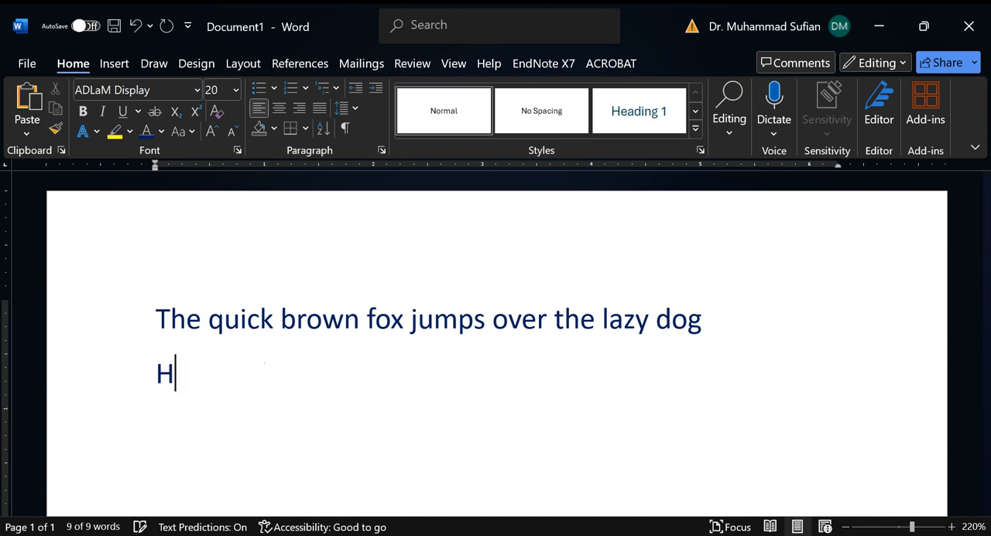
{"action": "type", "text": "2SO"}
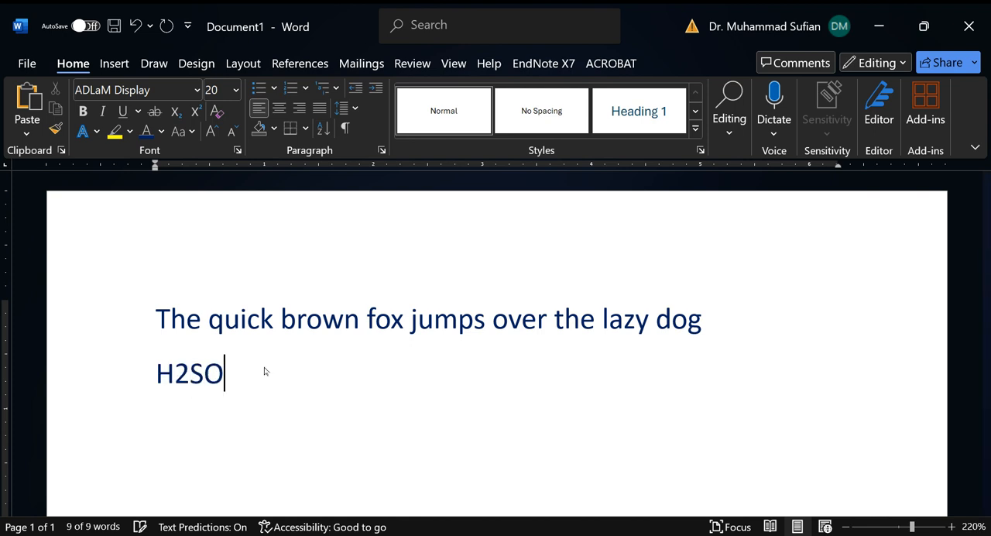
{"action": "type", "text": "4"}
Step: Format the 2 in the H2SO4 formula as subscript
{"action": "key", "text": "Left"}
{"action": "key", "text": "Left"}
{"action": "key", "text": "Left"}
{"action": "key", "text": "shift+Left"}
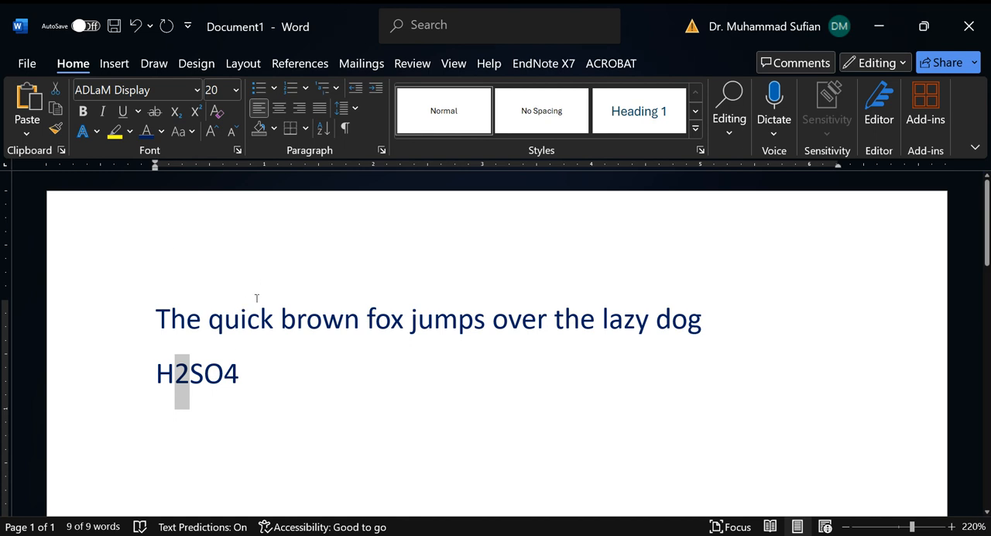
{"action": "left_click", "coordinate": [175, 114]}
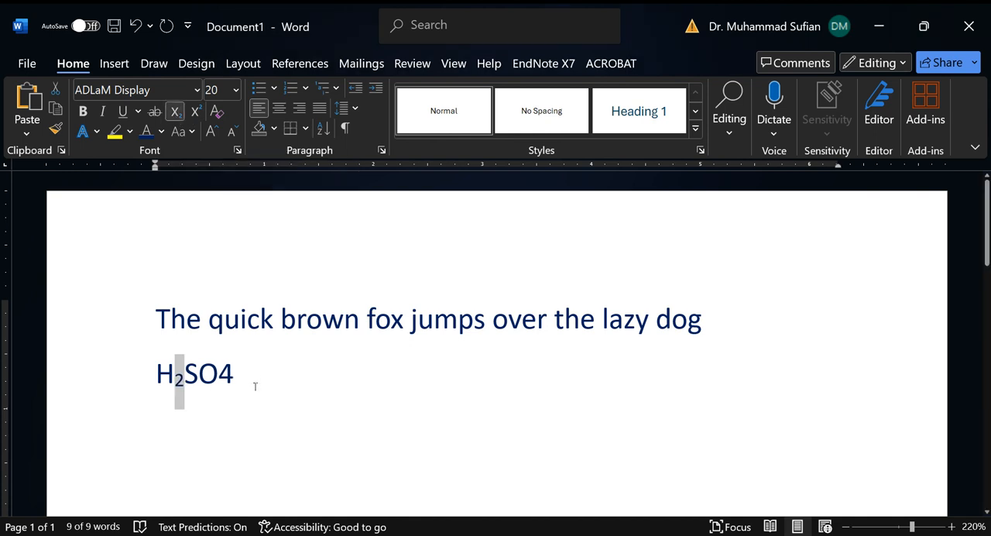
Step: Format the 4 in the H2SO4 formula as subscript
{"action": "left_click_drag", "start_coordinate": [238, 377], "coordinate": [219, 377]}
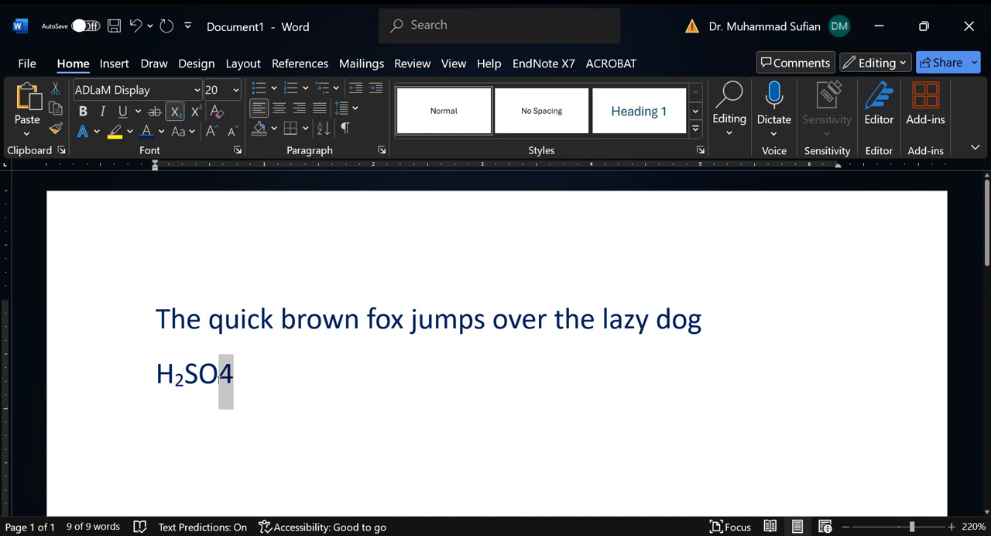
{"action": "left_click", "coordinate": [175, 113]}
{"action": "left_click", "coordinate": [362, 369]}
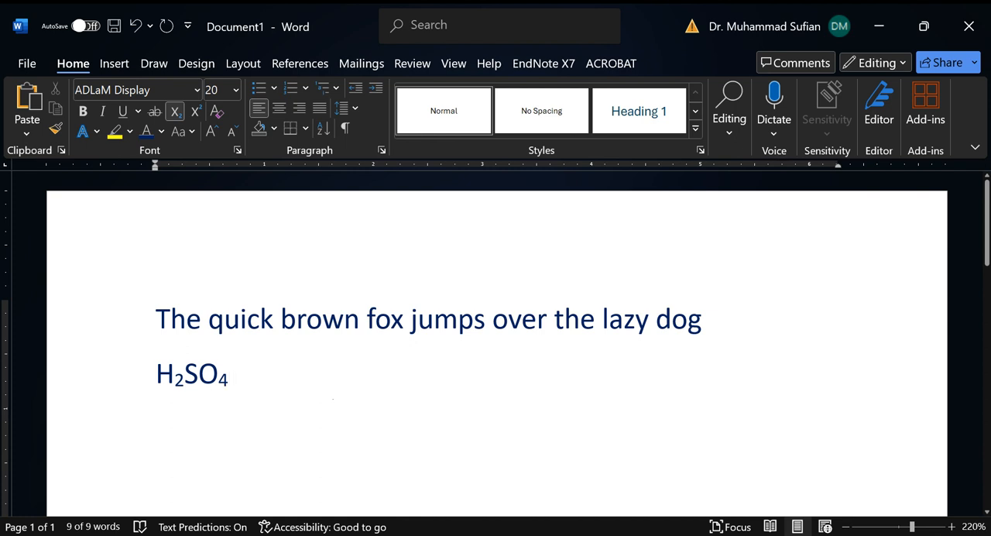
Step: Insert a new line between the sample sentence and the H2SO4 formula containing the text 32oC
{"action": "key", "text": "Home"}
{"action": "key", "text": "Return"}
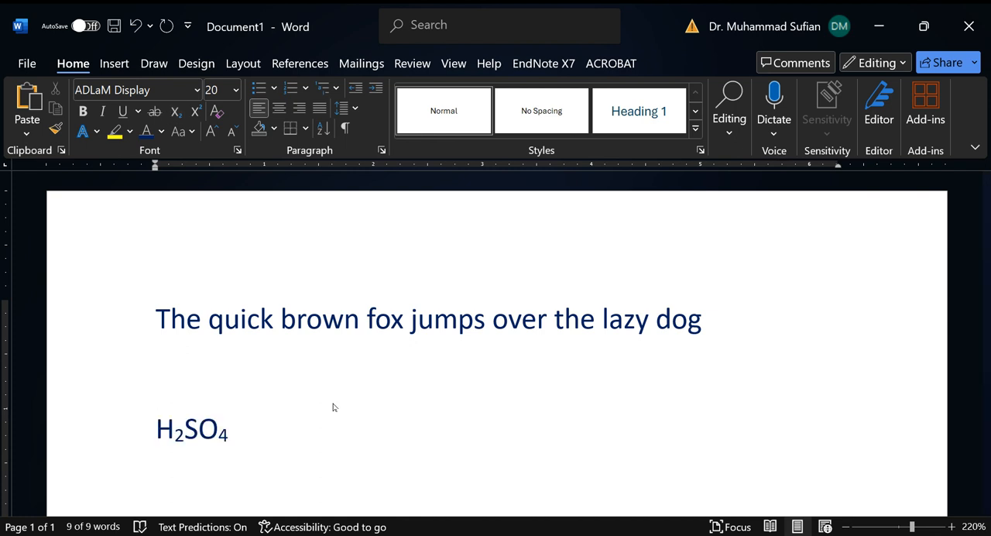
{"action": "key", "text": "Up"}
{"action": "type", "text": "32o"}
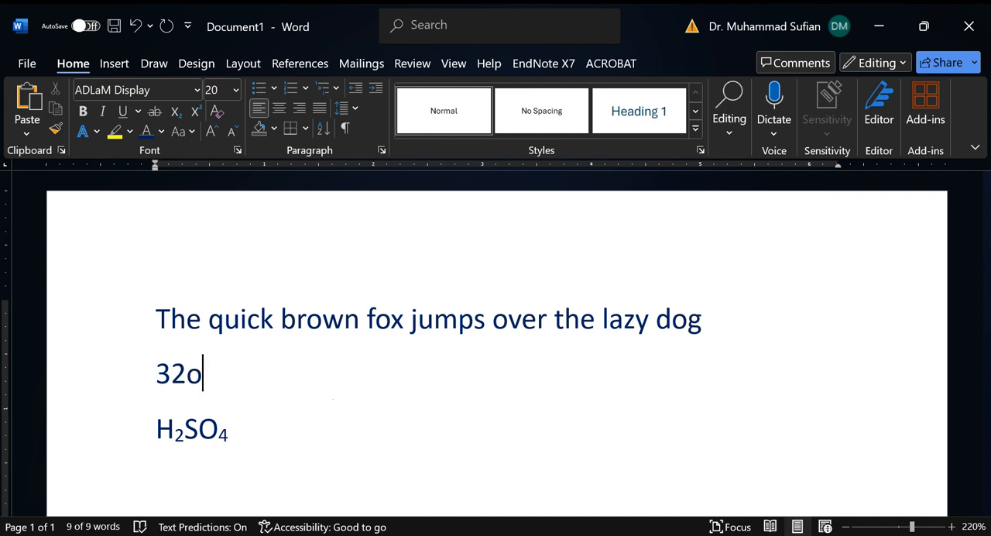
{"action": "type", "text": "C"}
Step: Format the letter o in 32oC as superscript so it serves as a degree sign
{"action": "key", "text": "Left"}
{"action": "key", "text": "shift+Left"}
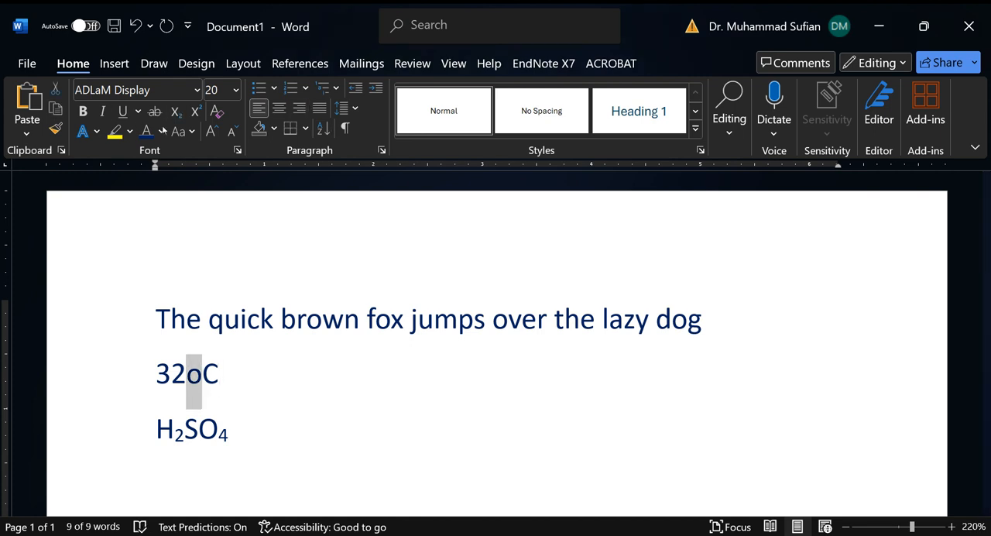
{"action": "left_click", "coordinate": [196, 112]}
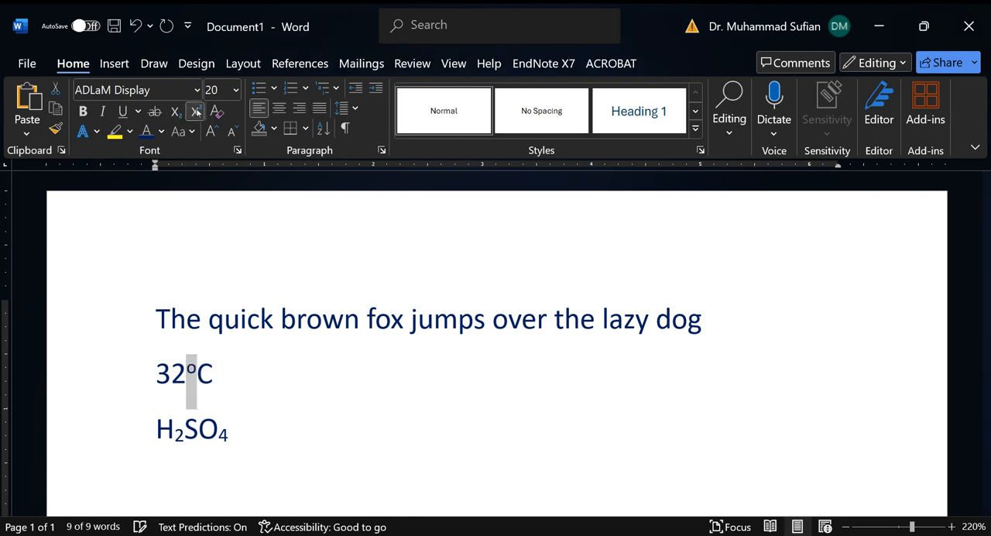
{"action": "left_click", "coordinate": [244, 367]}
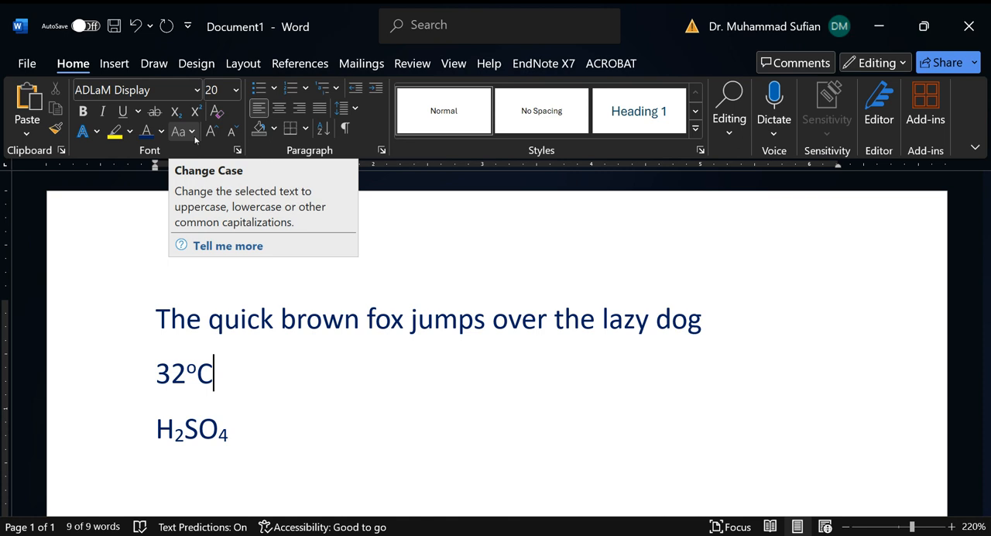
Step: Change the case of the whole sample sentence to UPPERCASE and after that to lowercase
{"action": "left_click", "coordinate": [192, 132]}
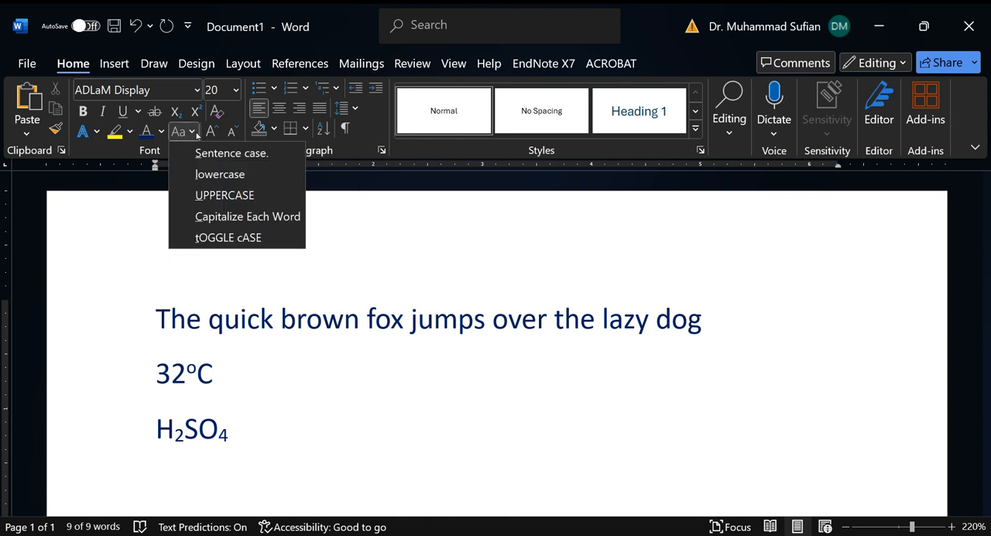
{"action": "left_click", "coordinate": [281, 332]}
{"action": "left_click", "coordinate": [104, 323]}
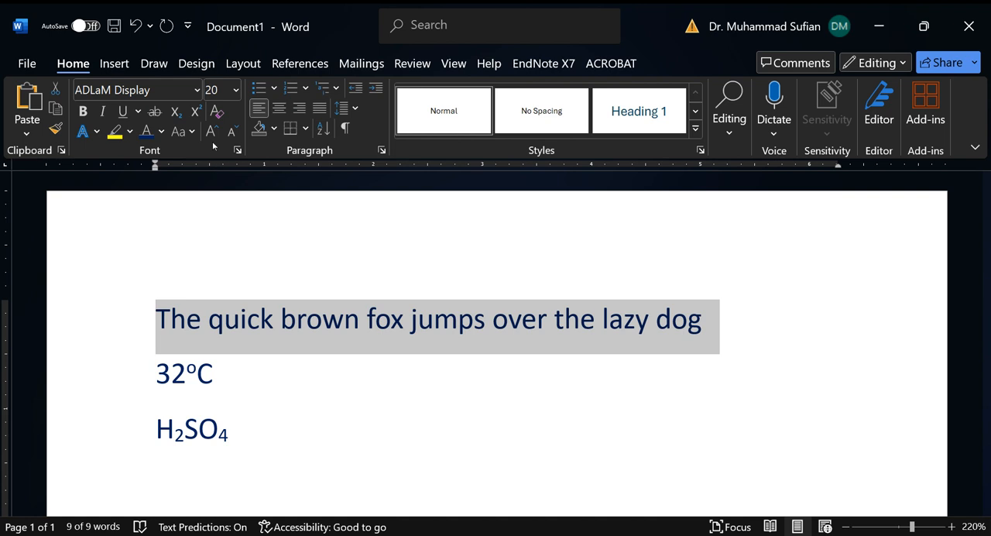
{"action": "left_click", "coordinate": [192, 131]}
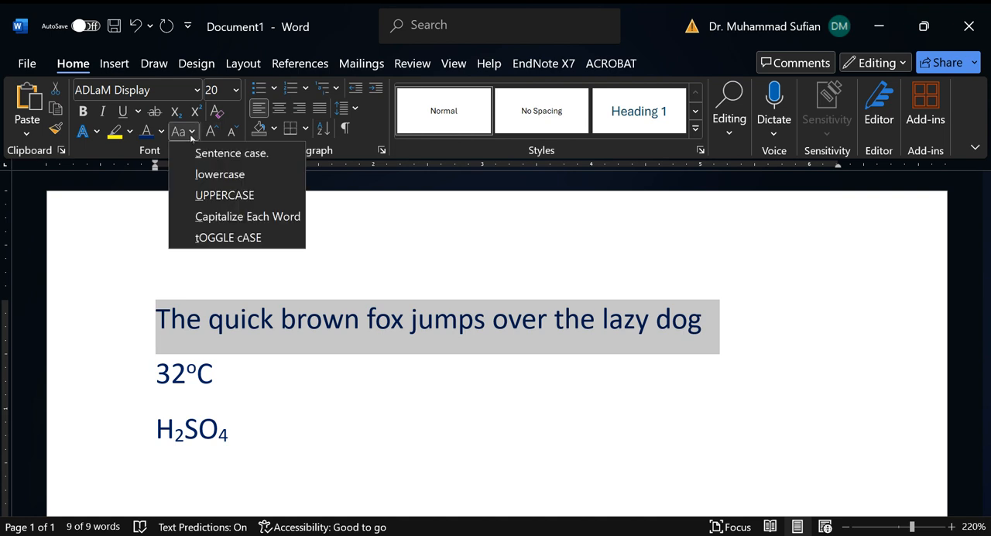
{"action": "left_click", "coordinate": [252, 195]}
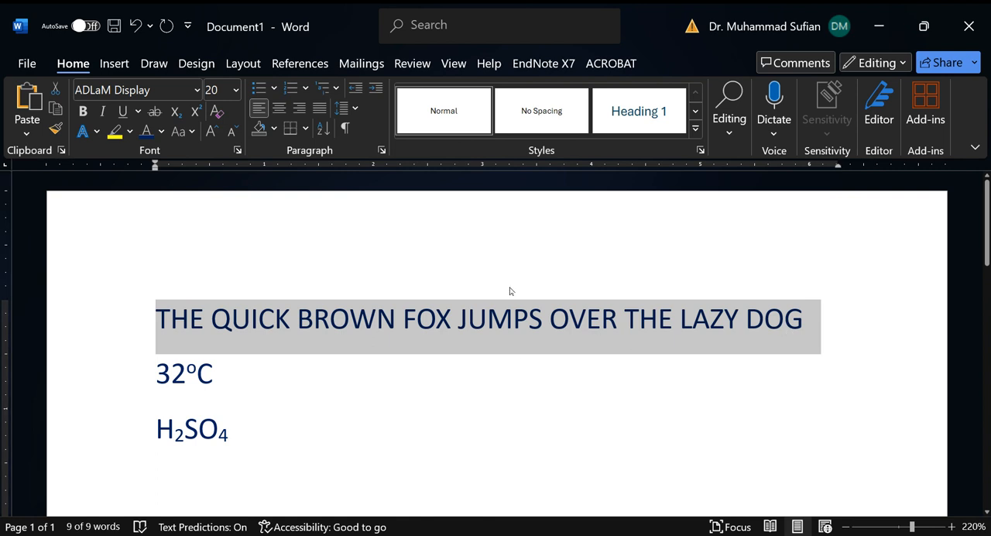
{"action": "left_click", "coordinate": [193, 132]}
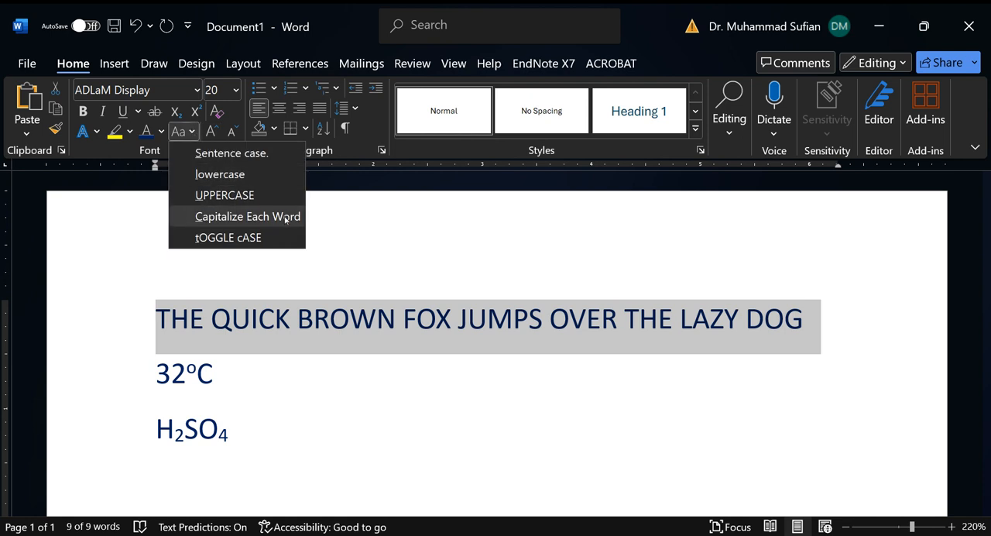
{"action": "left_click", "coordinate": [285, 174]}
Step: Change the case of the sample sentence to Capitalize Each Word
{"action": "left_click", "coordinate": [191, 136]}
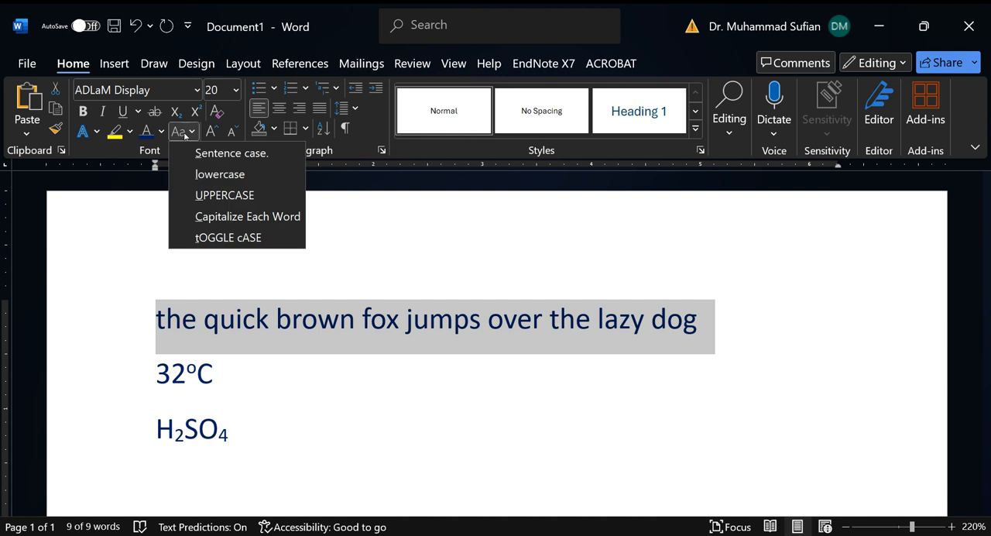
{"action": "left_click", "coordinate": [288, 219]}
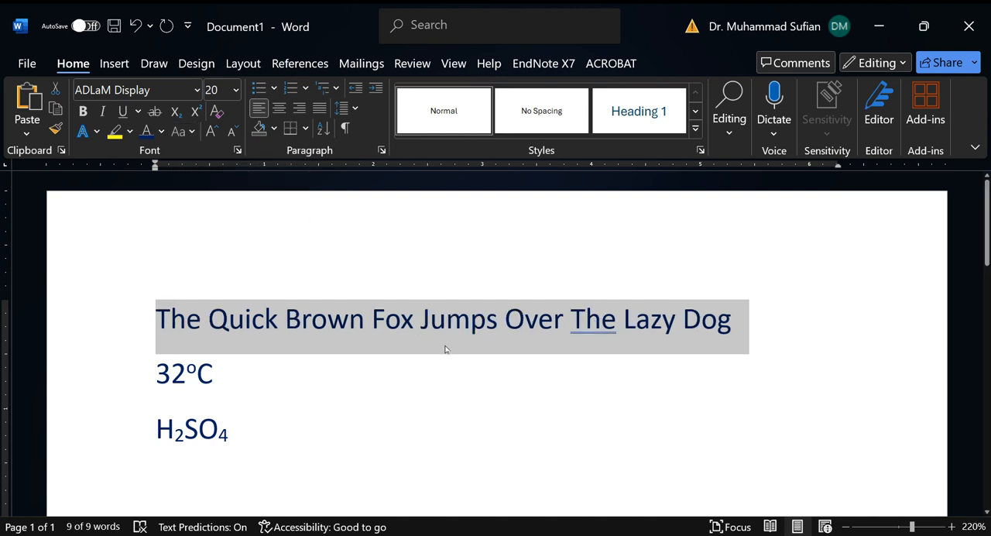
{"action": "left_click", "coordinate": [524, 346]}
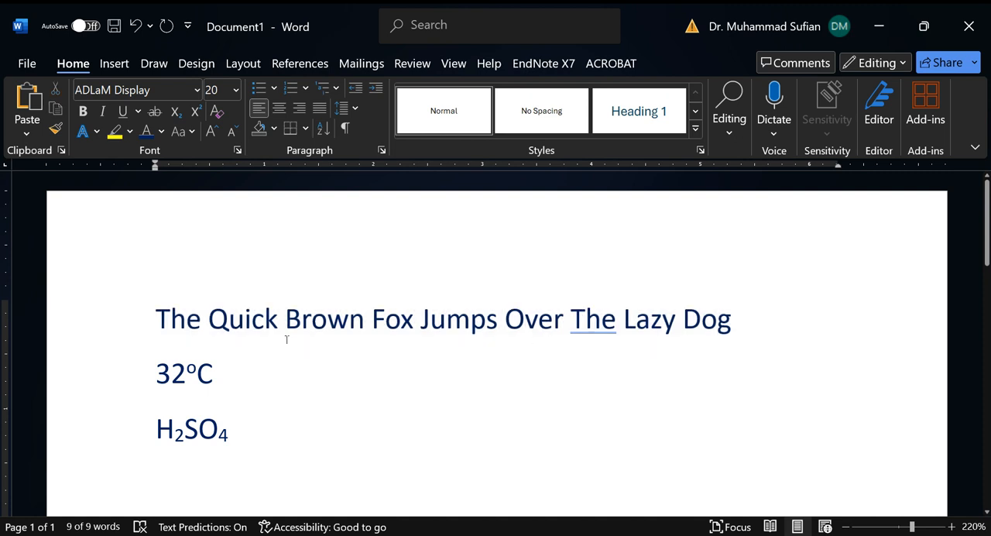
Step: View the grammar suggestions for the flagged word "The" before "Lazy Dog" and close them without choosing one
{"action": "scroll", "coordinate": [263, 318], "scroll_direction": "down", "scroll_amount": 1}
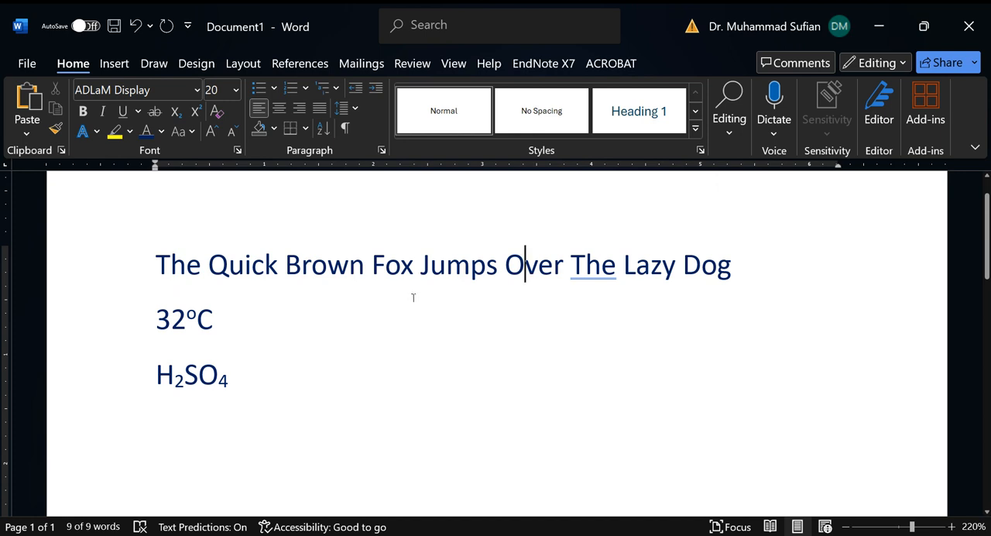
{"action": "double_click", "coordinate": [603, 267]}
{"action": "right_click", "coordinate": [598, 266]}
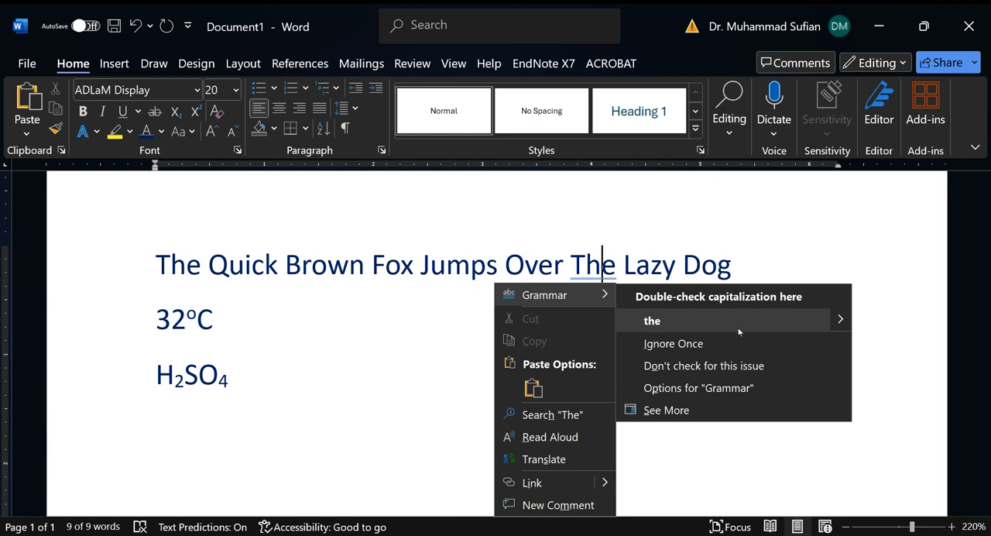
{"action": "left_click", "coordinate": [743, 266]}
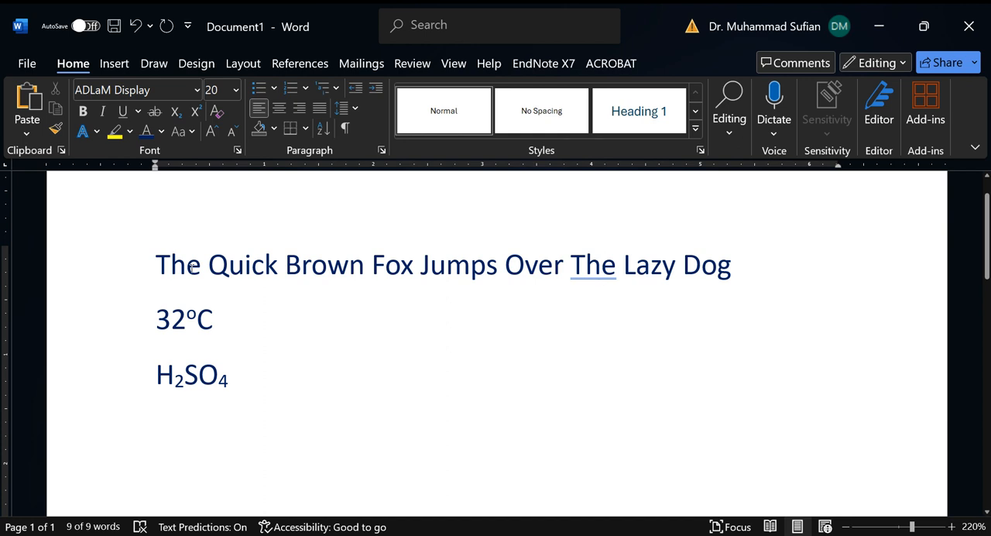
{"action": "double_click", "coordinate": [602, 279]}
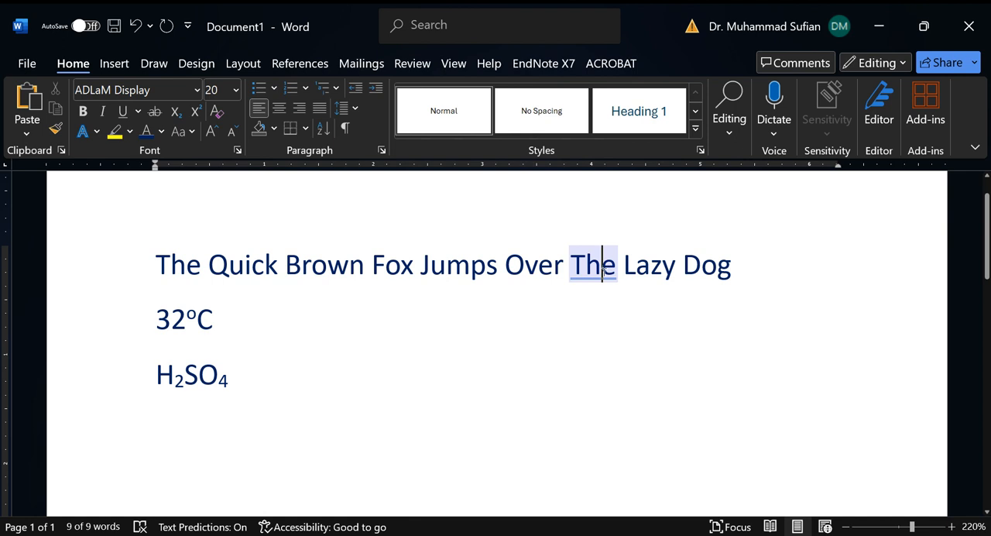
{"action": "left_click", "coordinate": [603, 269]}
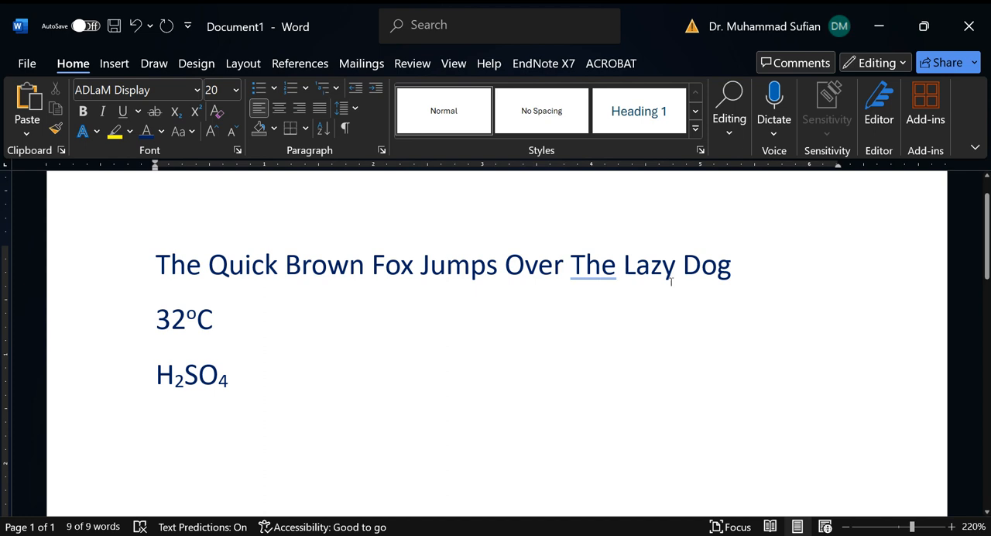
{"action": "double_click", "coordinate": [586, 267]}
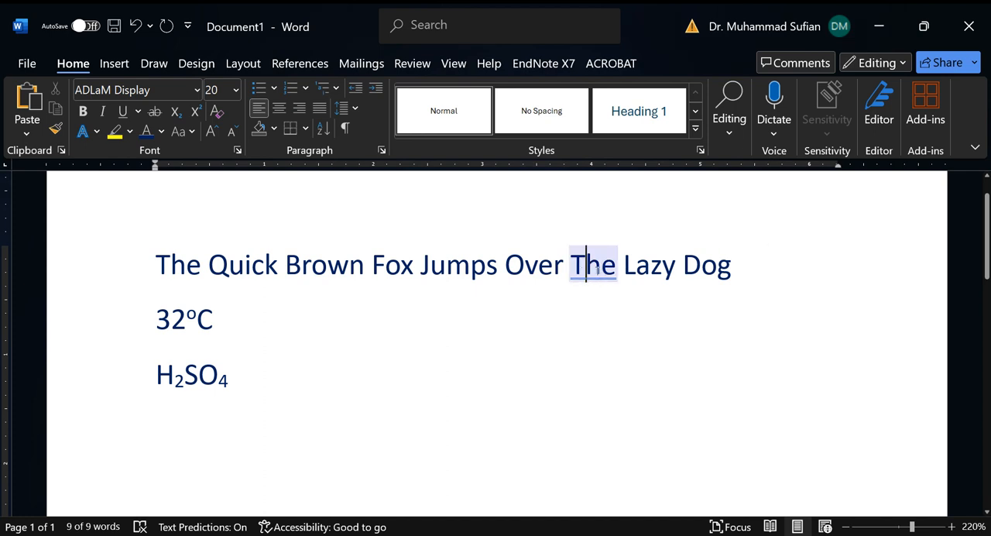
{"action": "left_click", "coordinate": [589, 265]}
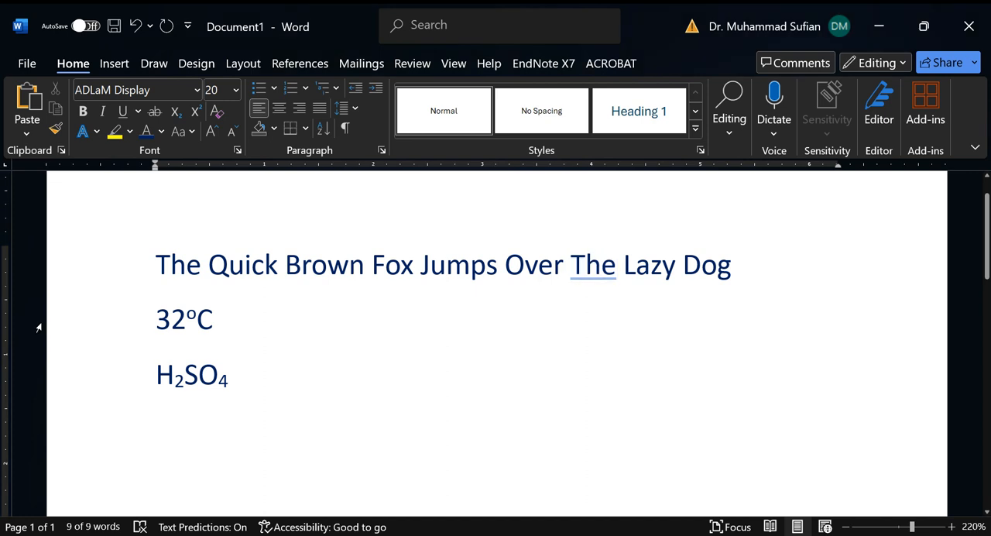
{"action": "left_click", "coordinate": [106, 268]}
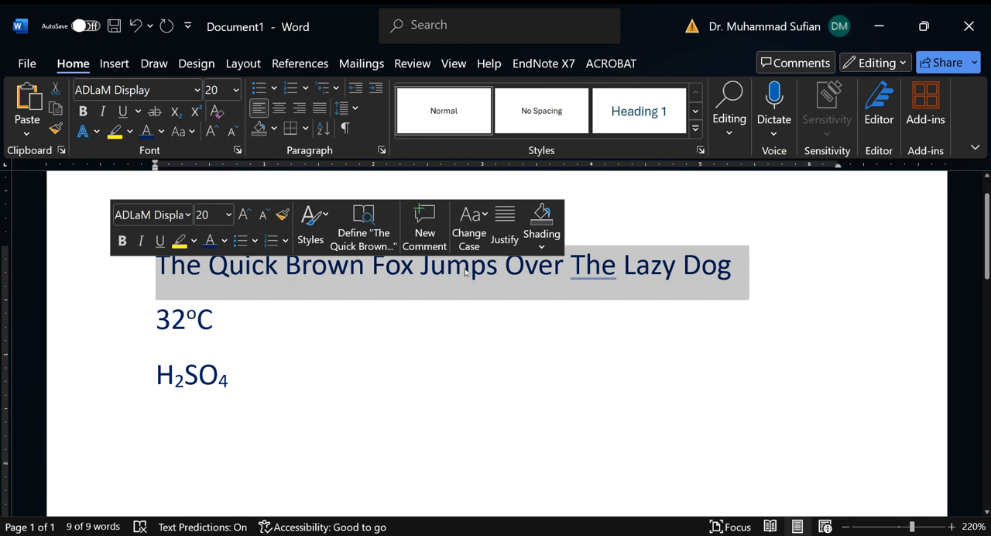
{"action": "left_click", "coordinate": [603, 265]}
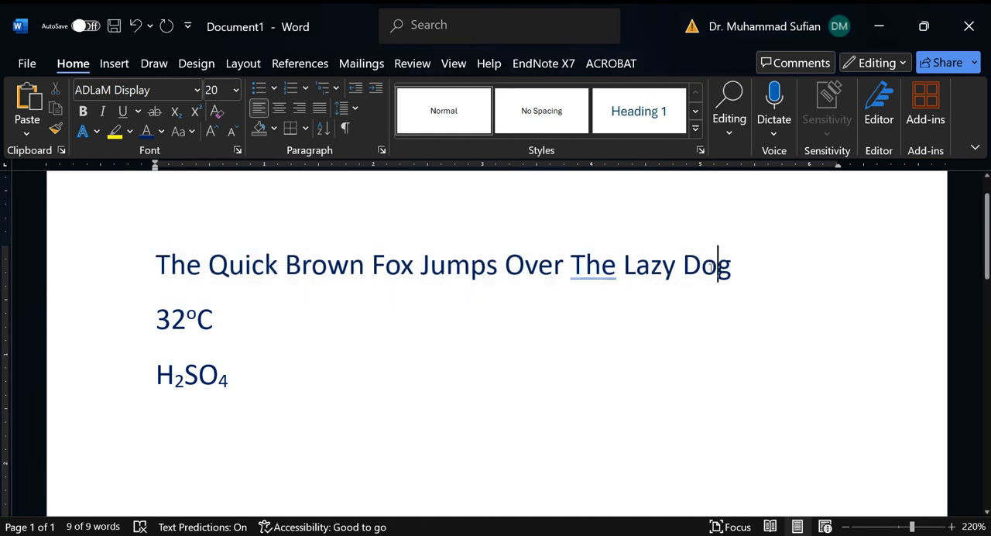
Step: Accept the grammar suggestion "the" for the flagged word "The" before "Lazy Dog"
{"action": "right_click", "coordinate": [598, 268]}
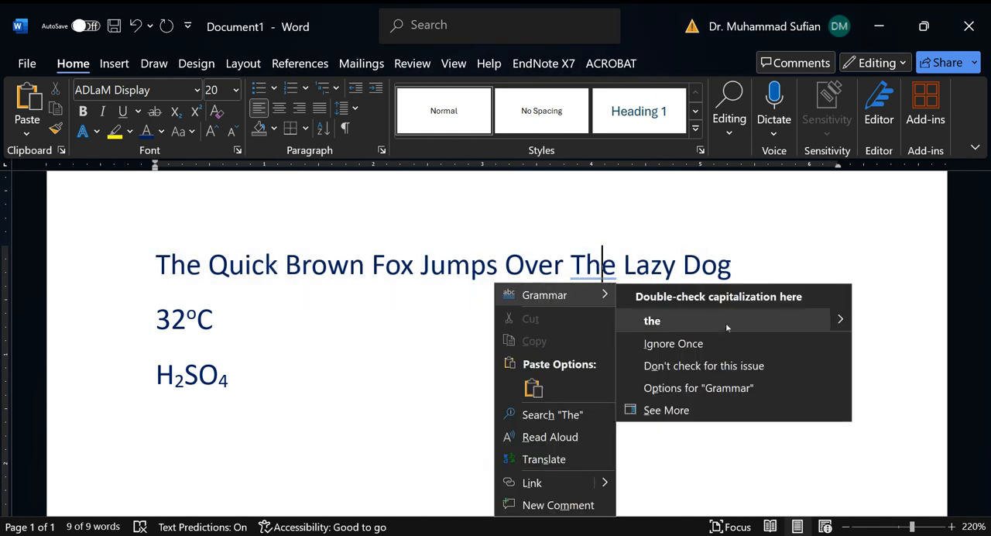
{"action": "left_click", "coordinate": [725, 323]}
{"action": "left_click", "coordinate": [713, 268]}
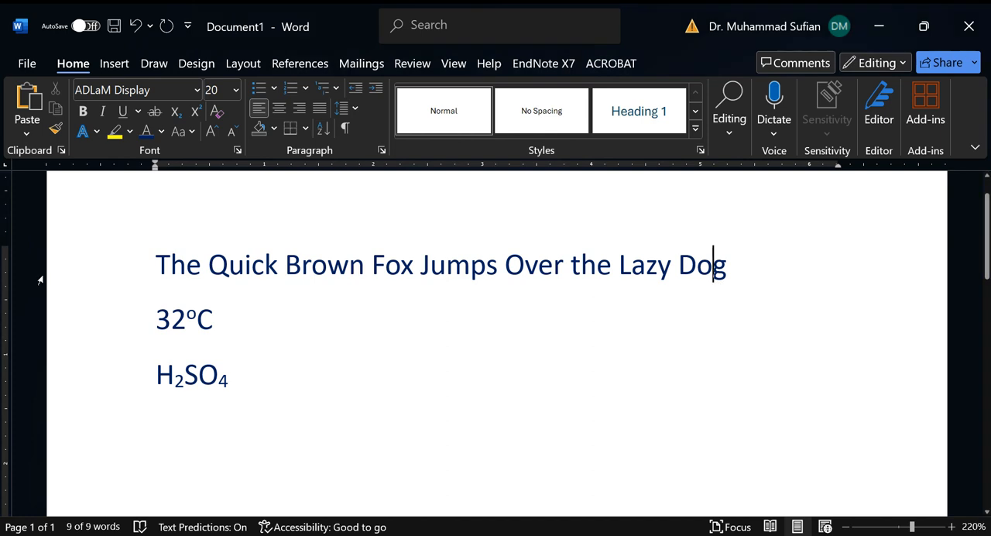
Step: Try to change the whole sample sentence to Sentence case
{"action": "left_click", "coordinate": [113, 276]}
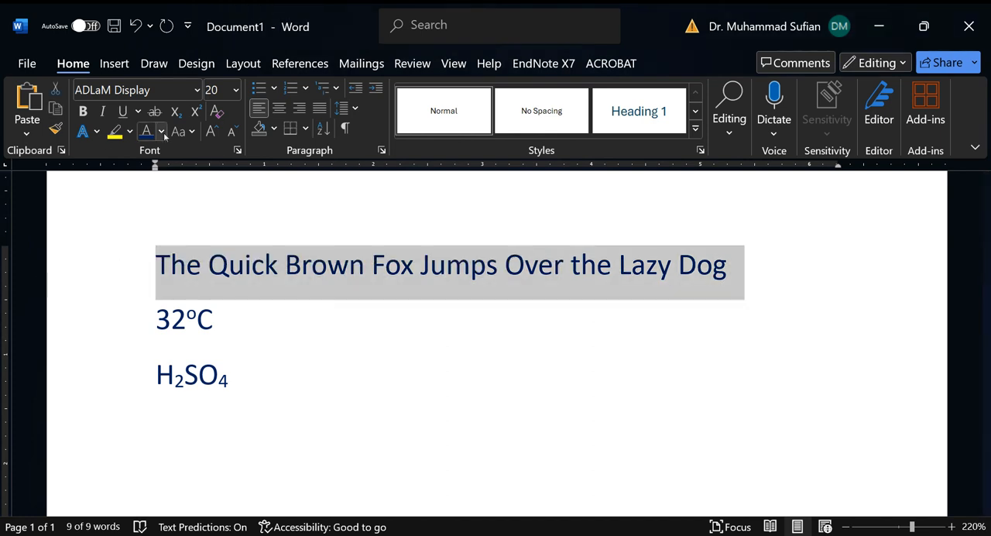
{"action": "left_click", "coordinate": [191, 133]}
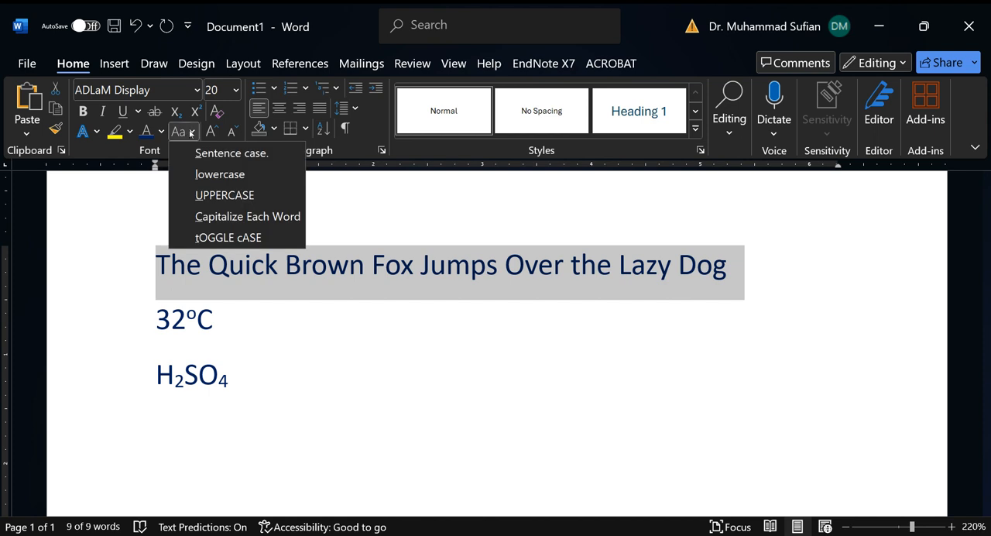
{"action": "left_click", "coordinate": [238, 157]}
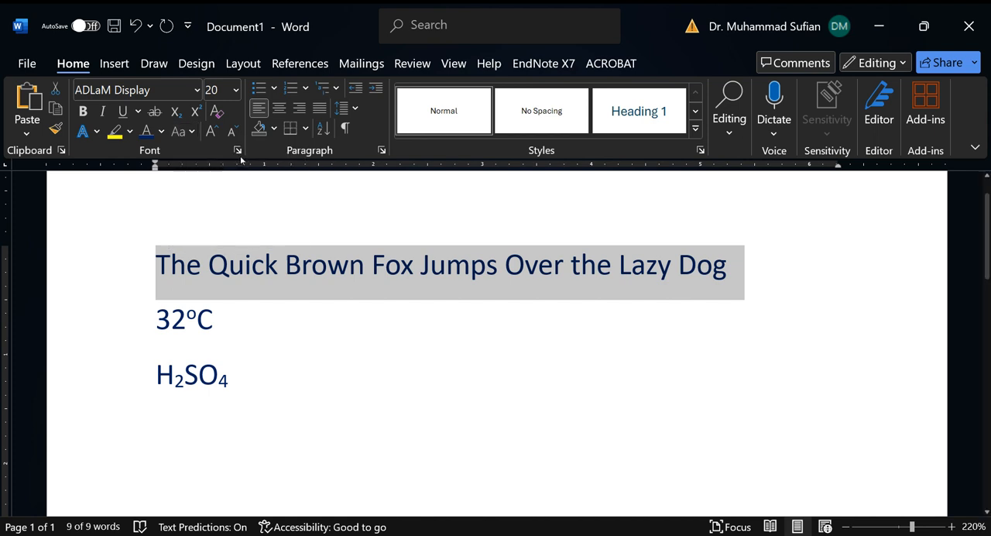
{"action": "left_click", "coordinate": [416, 277]}
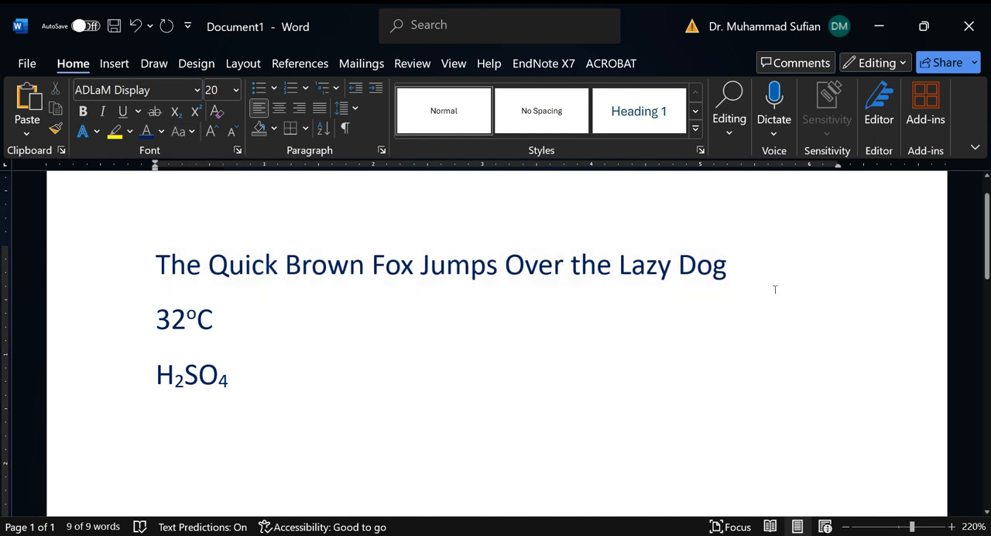
{"action": "left_click", "coordinate": [130, 273]}
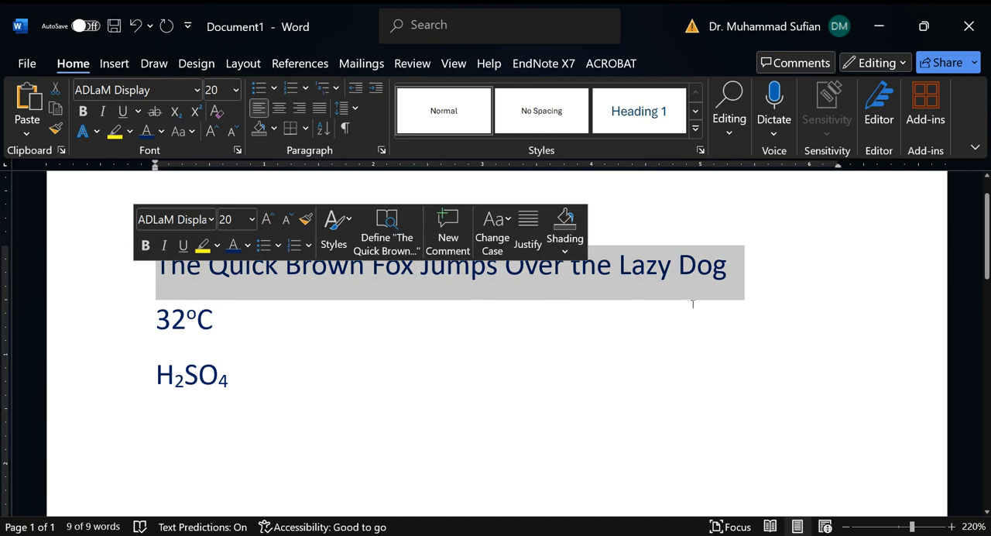
{"action": "left_click", "coordinate": [193, 140]}
{"action": "left_click", "coordinate": [339, 260]}
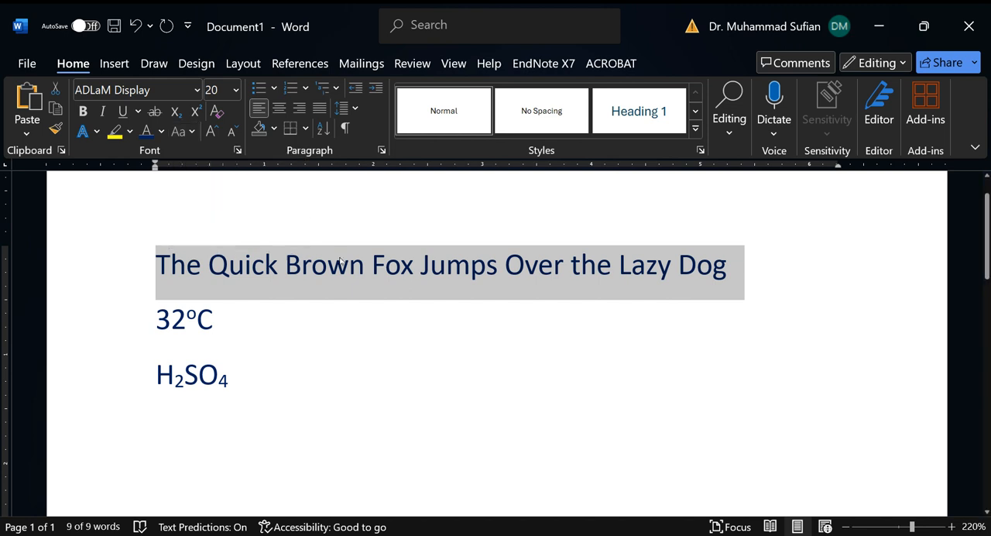
{"action": "left_click", "coordinate": [334, 280]}
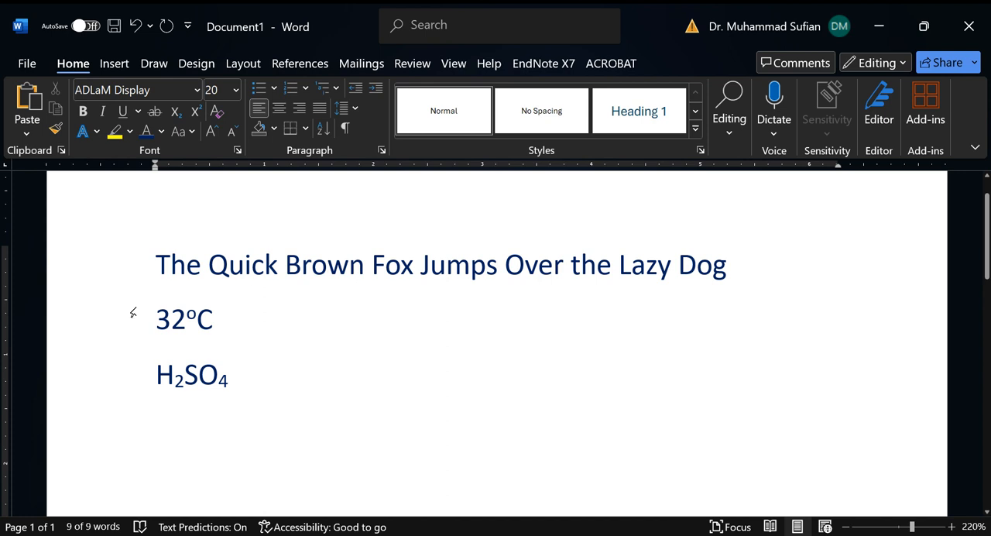
Step: Number all three text lines with the 1. 2. 3. format
{"action": "left_click_drag", "start_coordinate": [122, 266], "coordinate": [119, 381]}
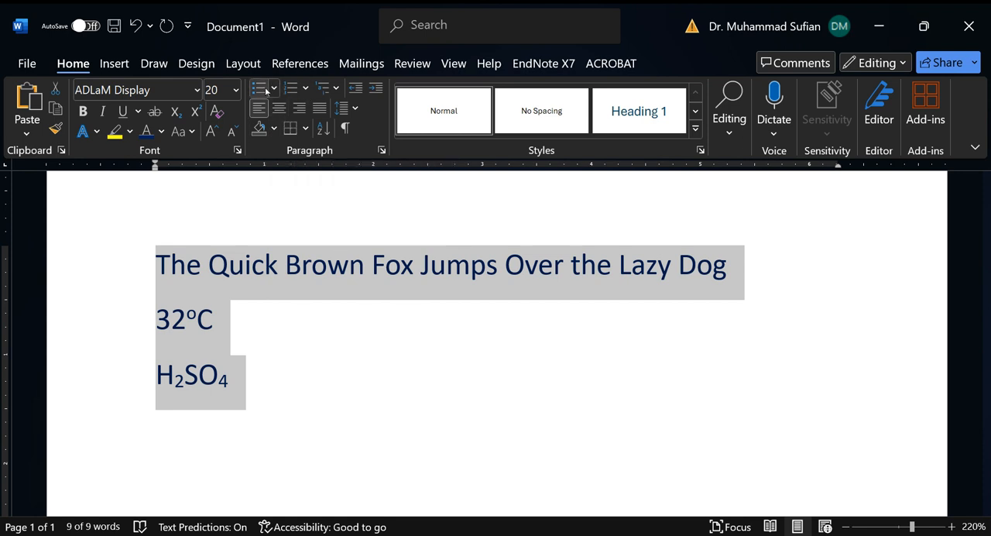
{"action": "left_click", "coordinate": [307, 91]}
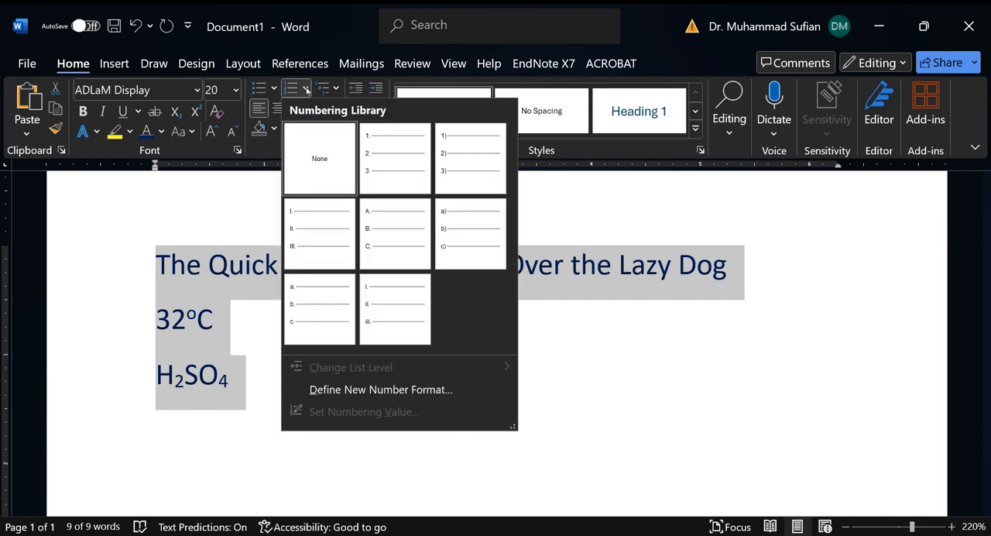
{"action": "left_click", "coordinate": [394, 151]}
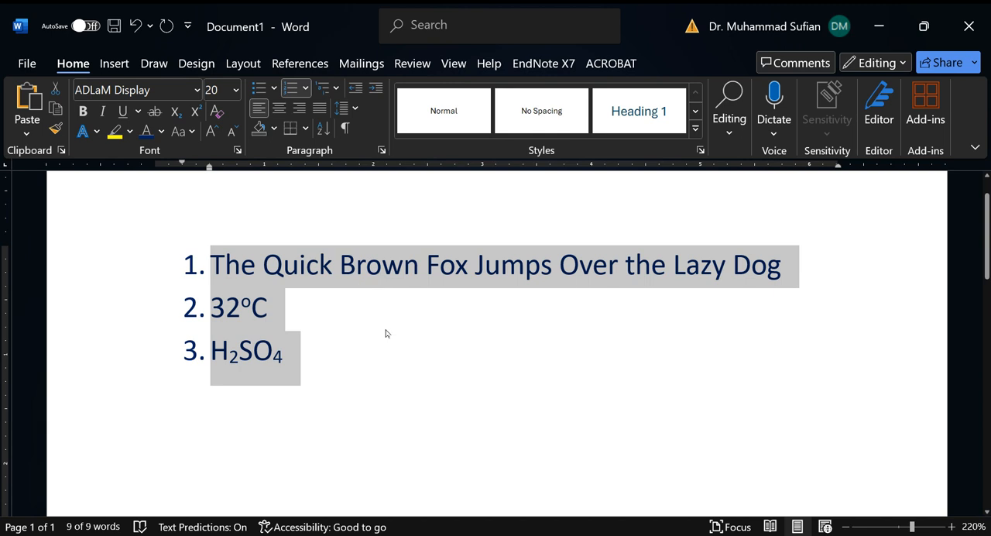
Step: Look through the bullet and numbering formats and remove the numbering from the three lines
{"action": "left_click", "coordinate": [310, 91]}
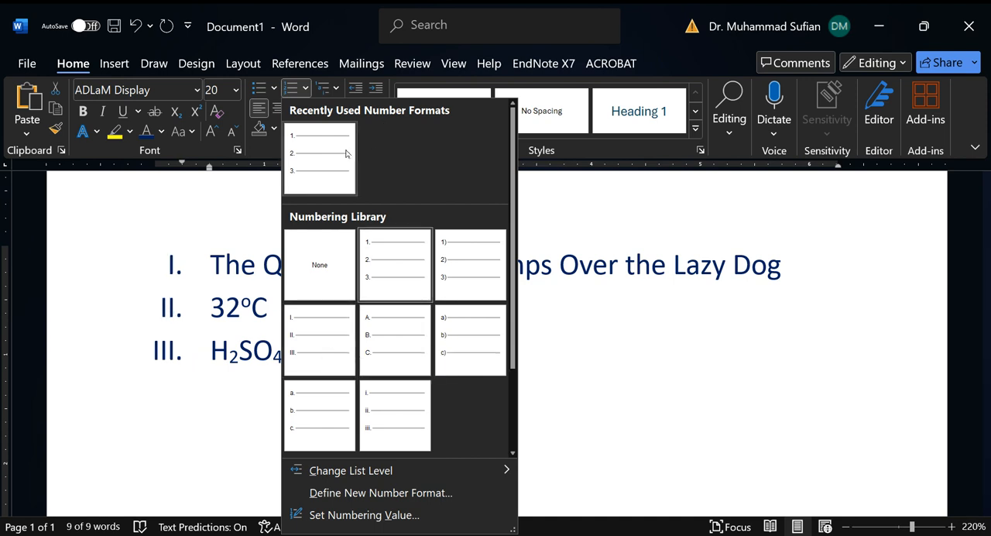
{"action": "left_click", "coordinate": [275, 88]}
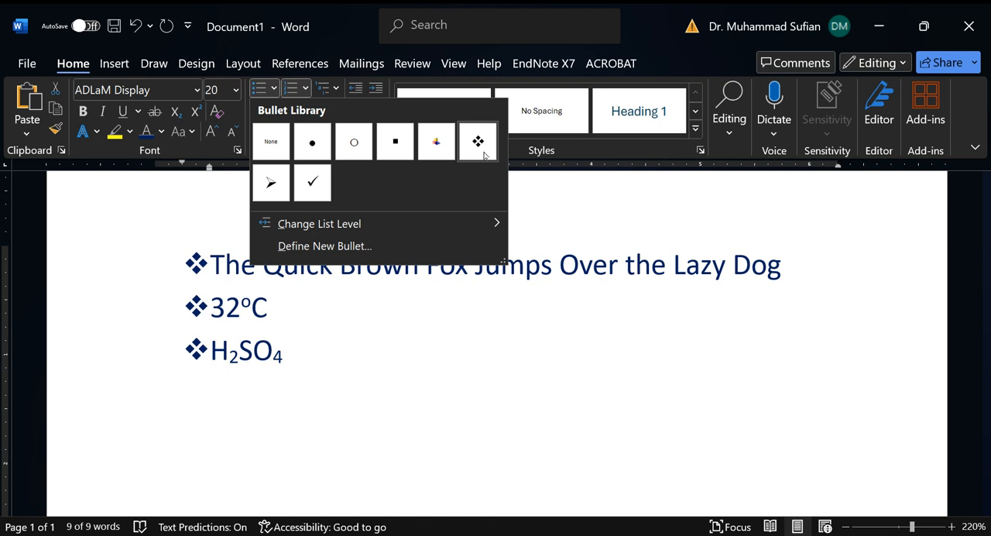
{"action": "left_click", "coordinate": [306, 87]}
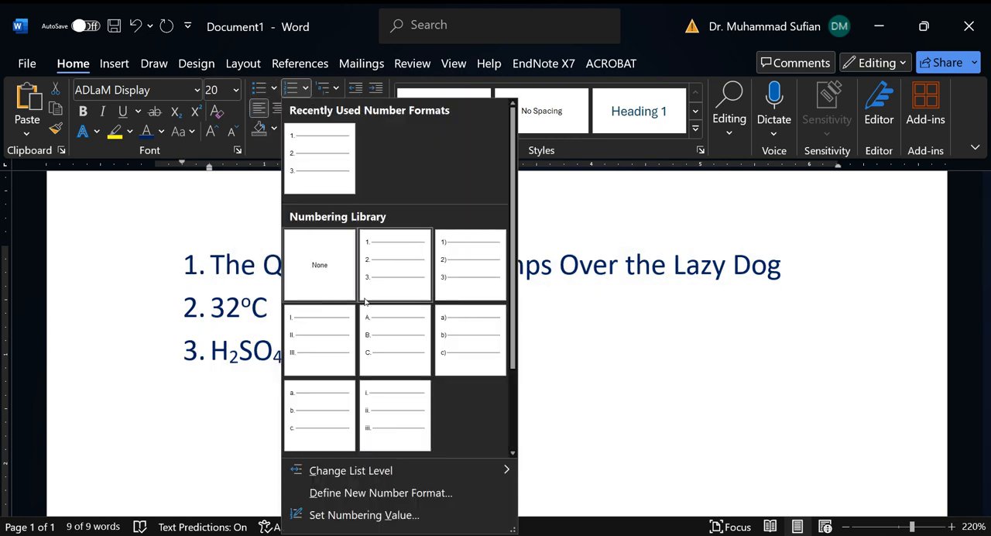
{"action": "left_click", "coordinate": [327, 274]}
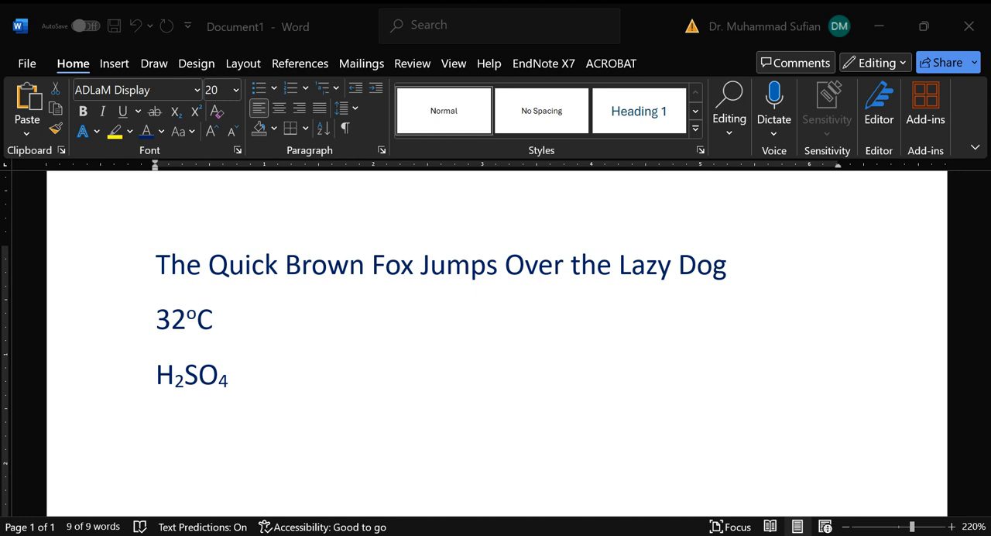
Step: Select the whole document and deselect it, and move the cursor to the start and end of the line and of the document
{"action": "key", "text": "ctrl+a"}
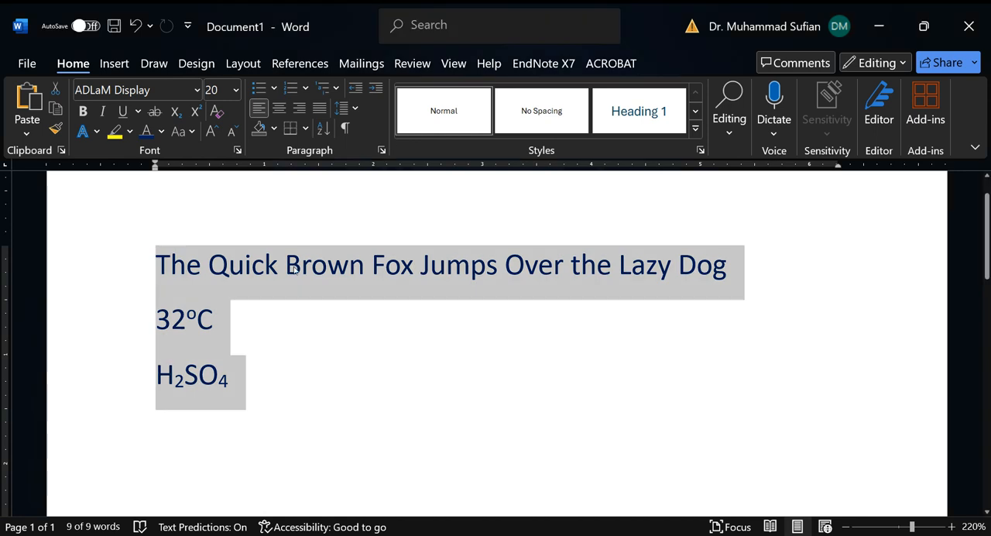
{"action": "left_click", "coordinate": [379, 279]}
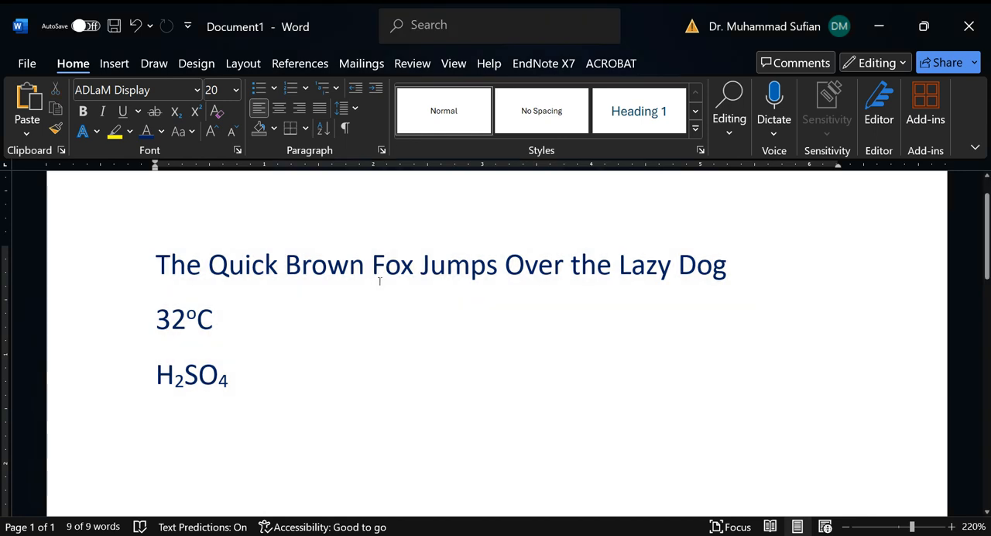
{"action": "key", "text": "Home"}
{"action": "left_click", "coordinate": [425, 269]}
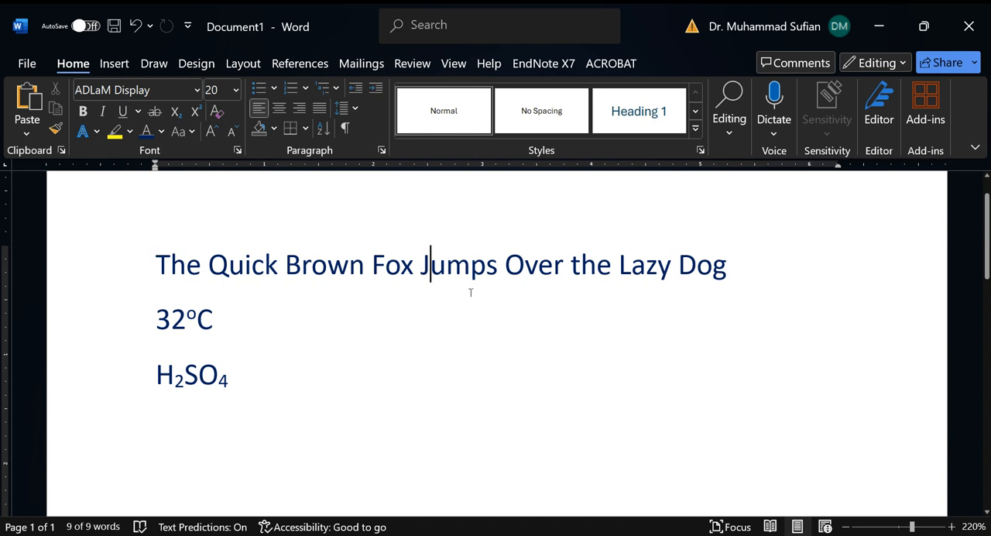
{"action": "key", "text": "Home"}
{"action": "key", "text": "End"}
{"action": "key", "text": "Down"}
{"action": "key", "text": "ctrl+Home"}
{"action": "key", "text": "ctrl+End"}
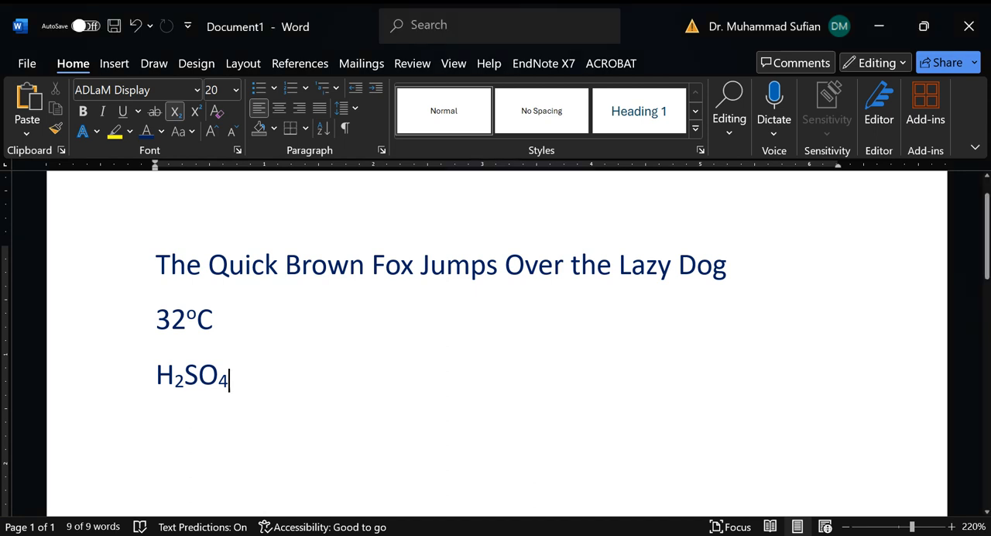
Step: End the sample sentence with a period and paste three more copies of it behind it in the same paragraph
{"action": "left_click", "coordinate": [772, 266]}
{"action": "type", "text": "."}
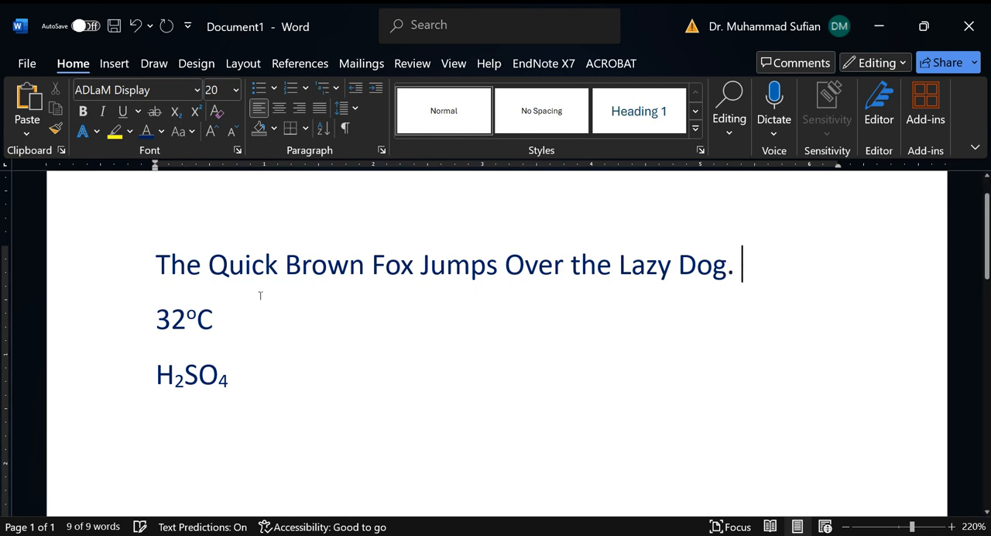
{"action": "left_click", "coordinate": [104, 269]}
{"action": "key", "text": "ctrl+c"}
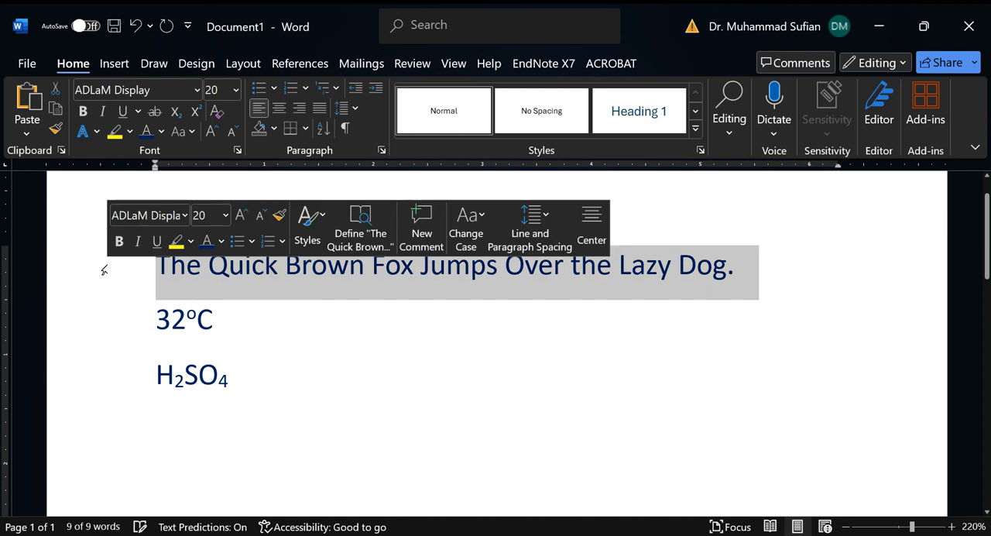
{"action": "left_click", "coordinate": [792, 270]}
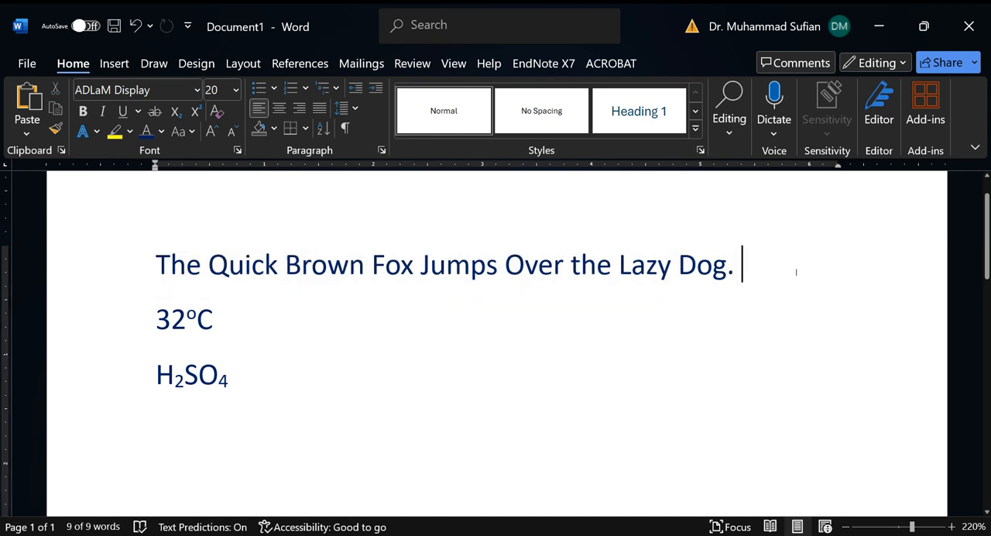
{"action": "key", "text": "ctrl+v"}
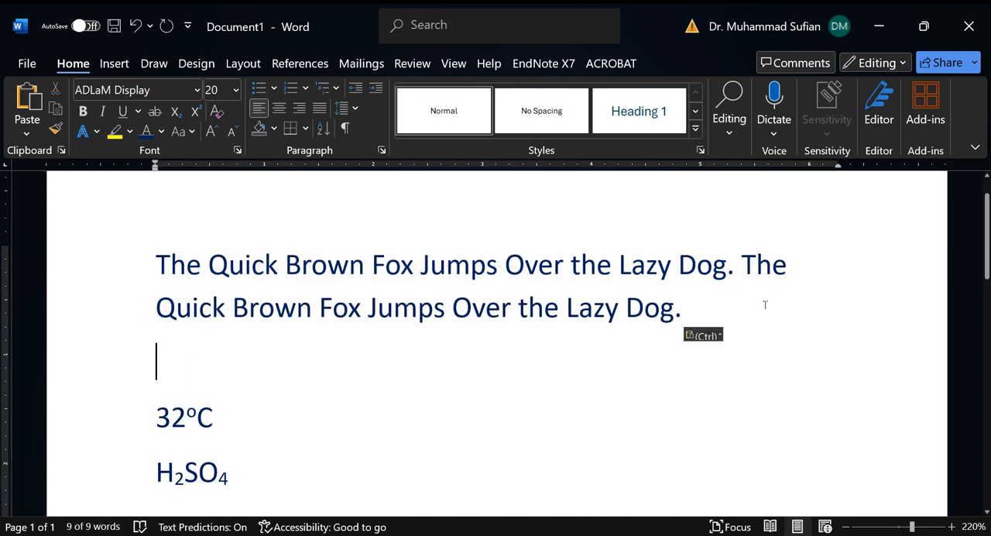
{"action": "left_click", "coordinate": [755, 308]}
{"action": "key", "text": "ctrl+v"}
{"action": "left_click", "coordinate": [702, 347]}
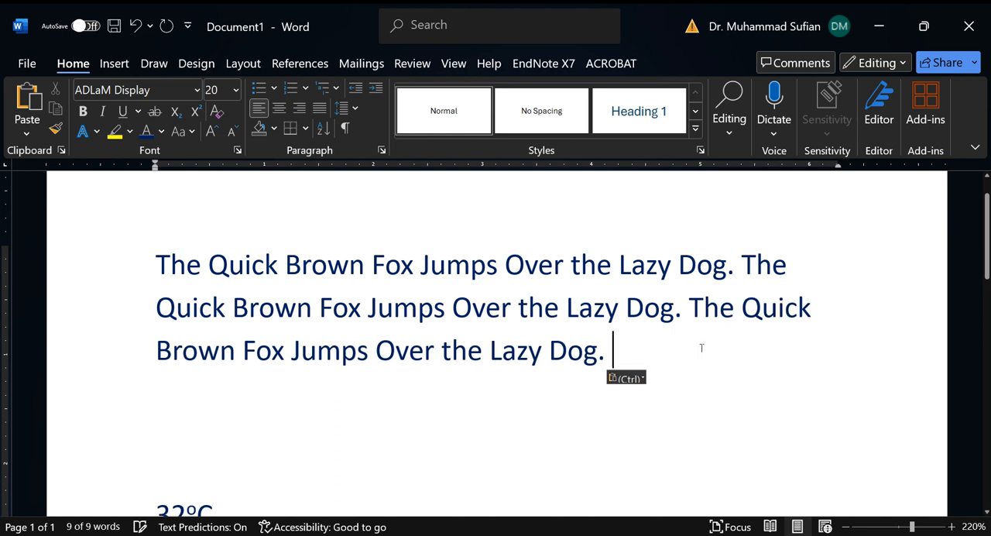
{"action": "key", "text": "ctrl+v"}
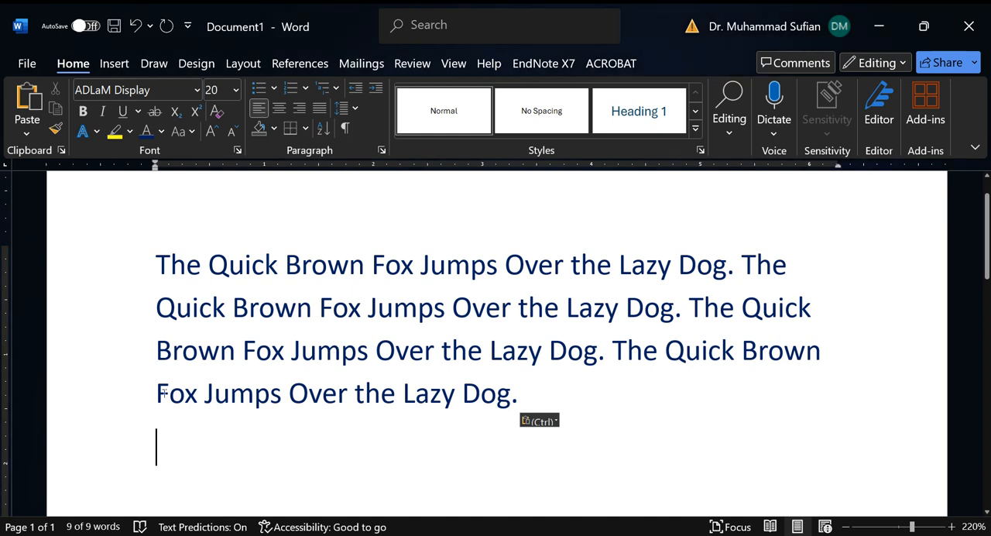
Step: Delete the empty paragraphs between the repeated sample sentences and the 32°C line
{"action": "scroll", "coordinate": [496, 349], "scroll_direction": "down", "scroll_amount": 4}
{"action": "scroll", "coordinate": [496, 349], "scroll_direction": "up", "scroll_amount": 3}
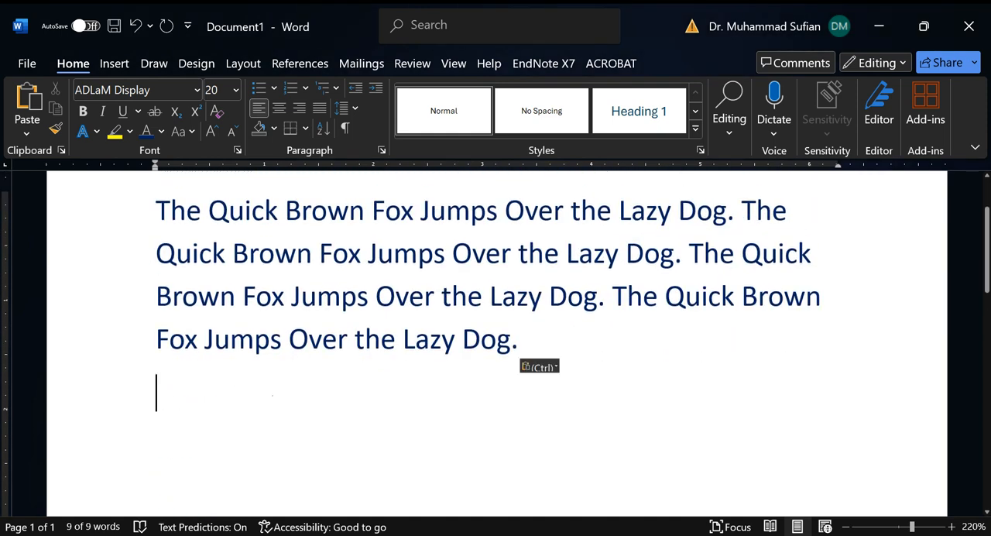
{"action": "key", "text": "Delete"}
{"action": "key", "text": "Delete"}
{"action": "key", "text": "Delete"}
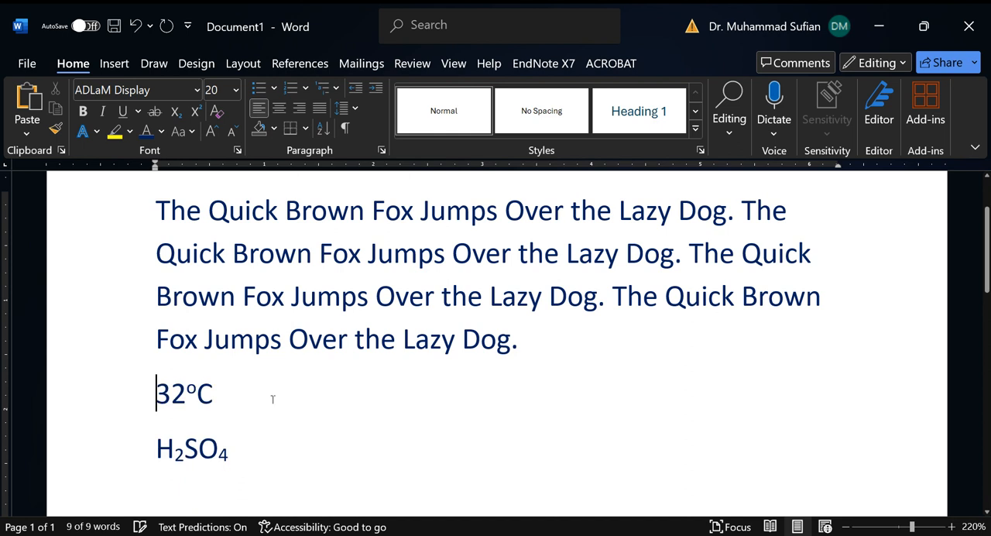
Step: Add the word "temperature" after 32°C
{"action": "scroll", "coordinate": [283, 397], "scroll_direction": "down", "scroll_amount": 1}
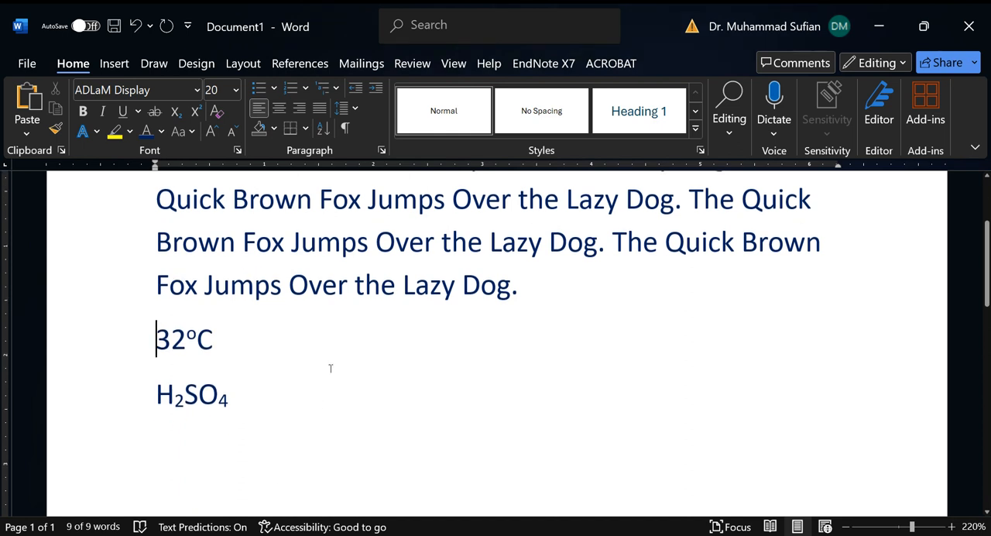
{"action": "left_click", "coordinate": [328, 338]}
{"action": "type", "text": "te"}
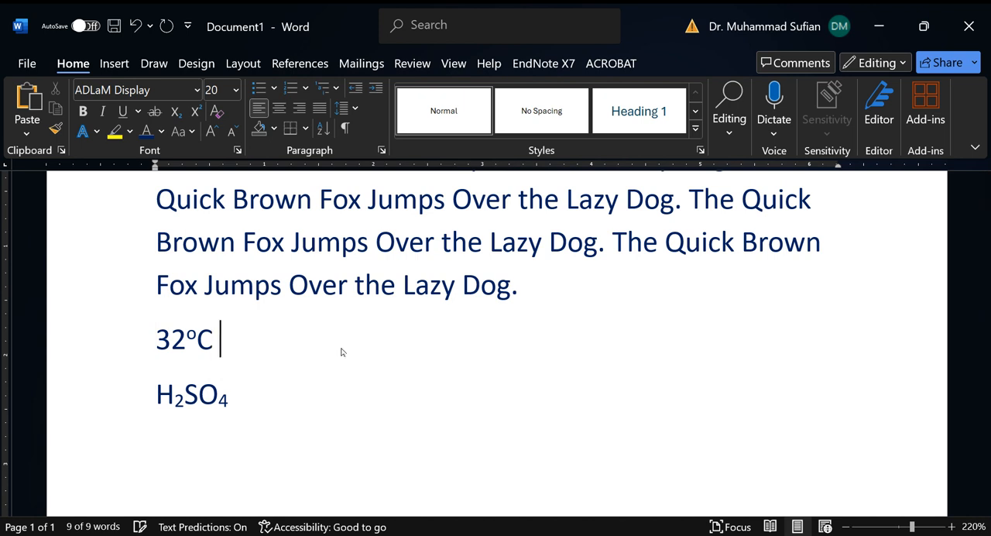
{"action": "type", "text": "mper"}
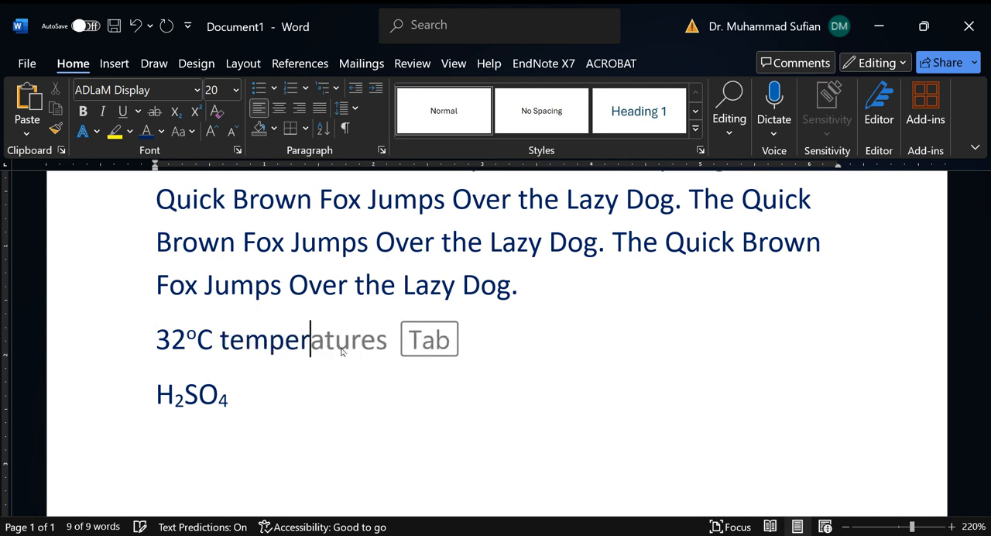
{"action": "type", "text": "ature"}
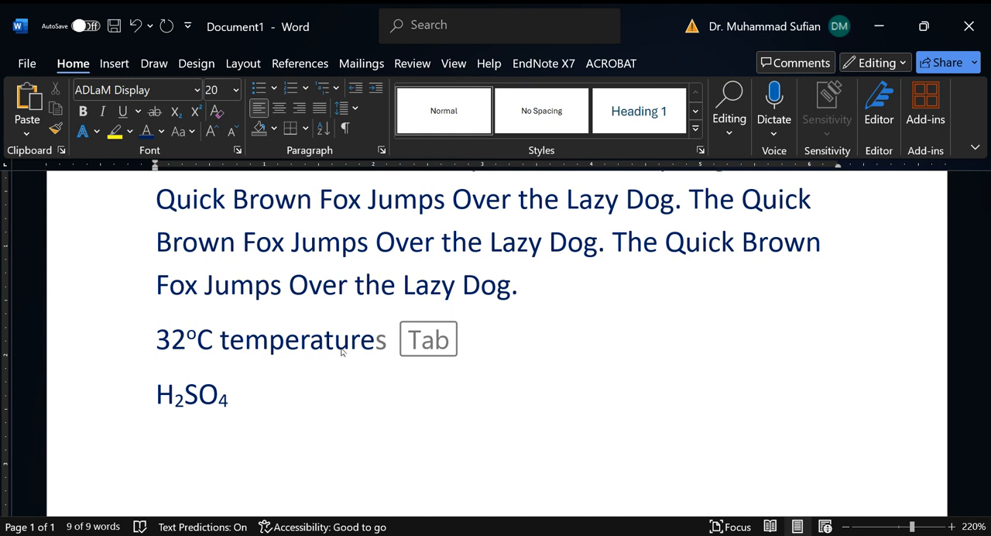
Step: Add "sulphuric acid" after the H2SO4 formula in normal text with subscript turned off
{"action": "key", "text": "Down"}
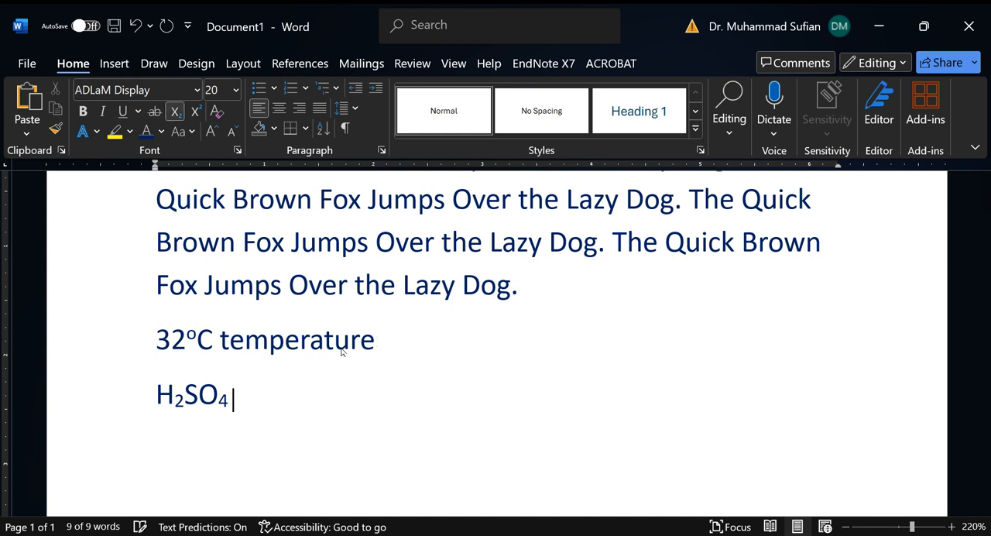
{"action": "type", "text": "sy"}
{"action": "key", "text": "BackSpace"}
{"action": "key", "text": "BackSpace"}
{"action": "key", "text": "BackSpace"}
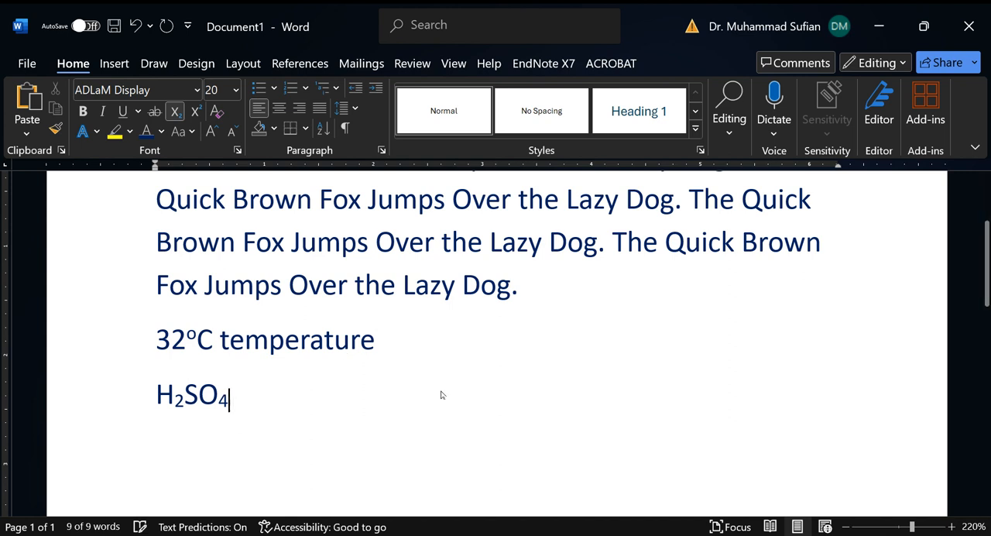
{"action": "left_click", "coordinate": [175, 112]}
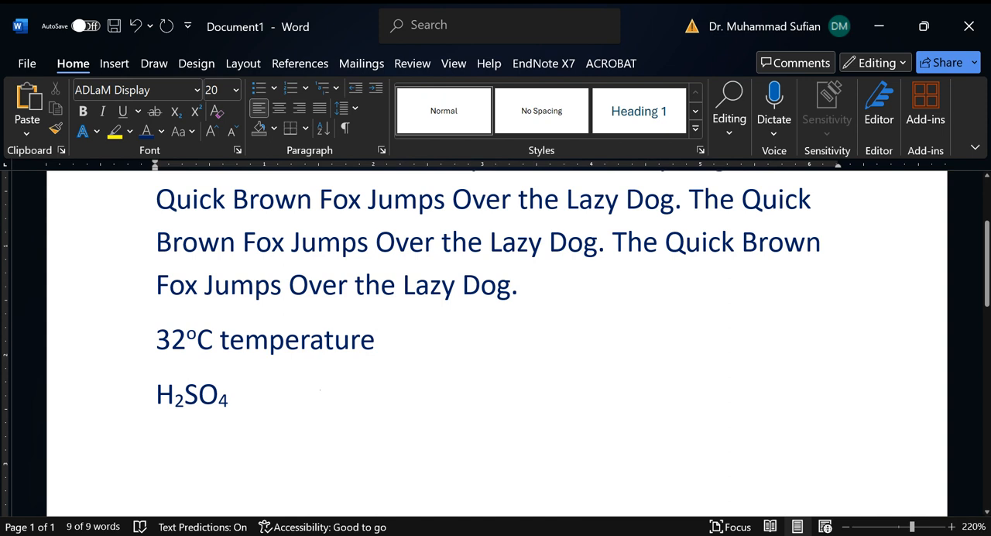
{"action": "type", "text": "sulp"}
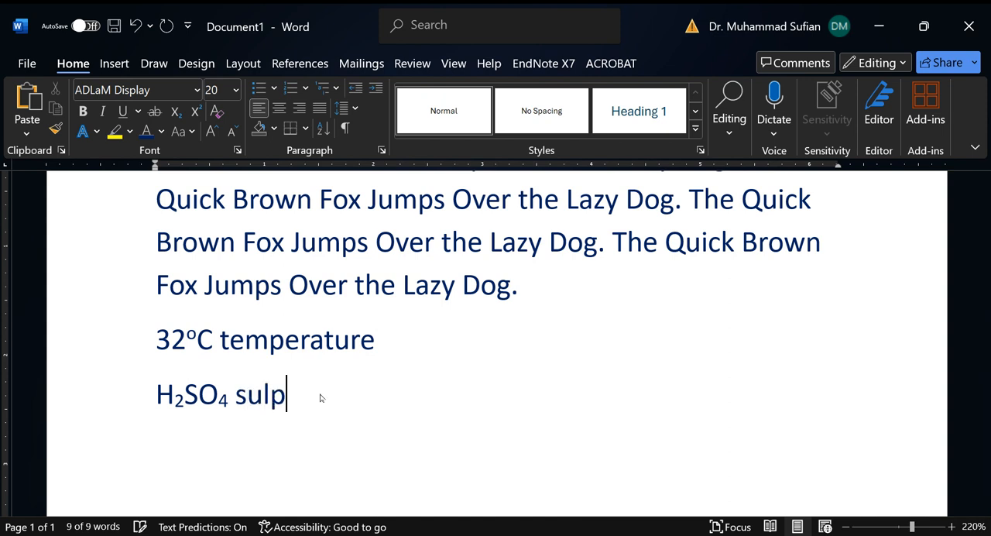
{"action": "type", "text": "huric acid"}
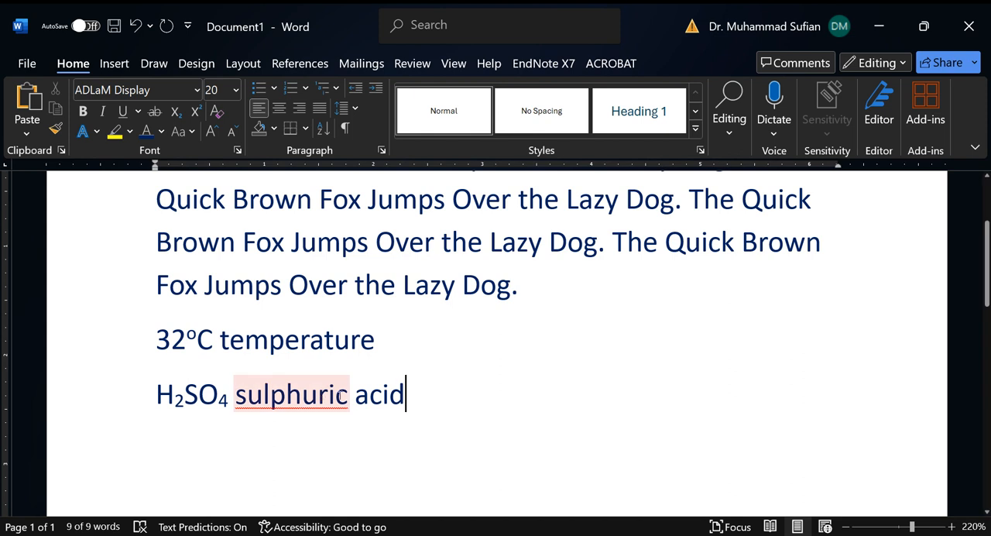
Step: Add the flagged word "sulphuric" to the dictionary
{"action": "right_click", "coordinate": [328, 396]}
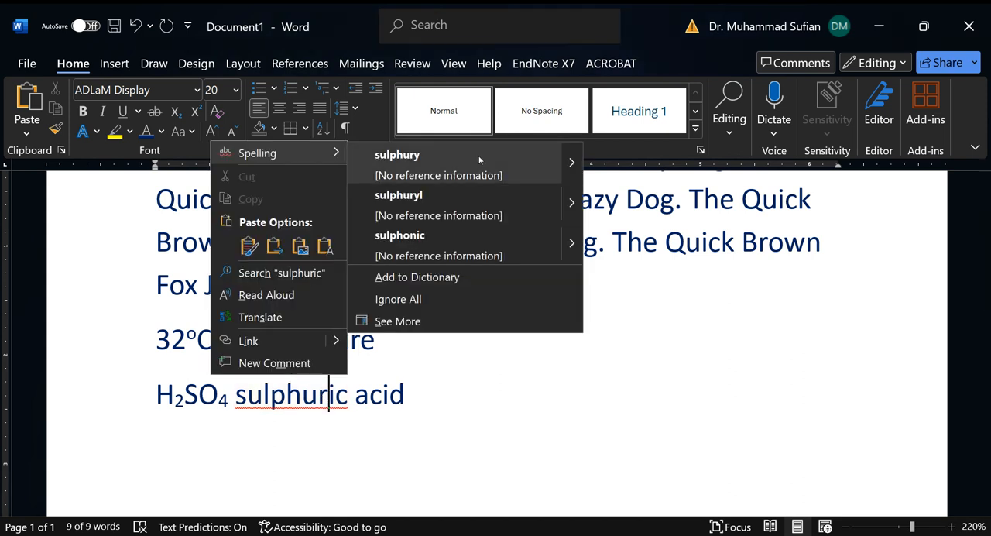
{"action": "left_click", "coordinate": [467, 277]}
{"action": "left_click", "coordinate": [421, 390]}
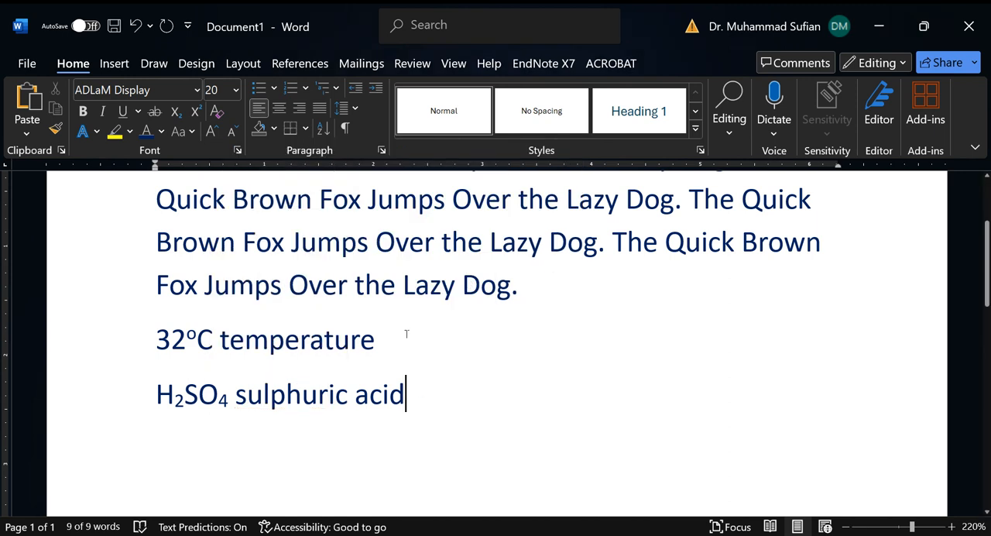
Step: Set the font color of the first two sample sentences to the standard orange
{"action": "left_click", "coordinate": [406, 334]}
{"action": "scroll", "coordinate": [531, 306], "scroll_direction": "up", "scroll_amount": 3}
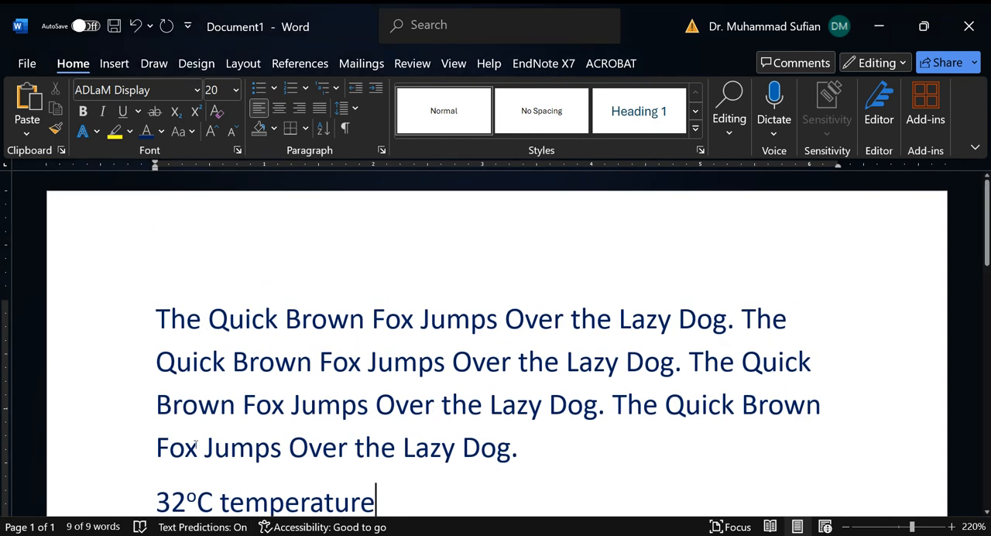
{"action": "left_click_drag", "start_coordinate": [155, 319], "coordinate": [689, 369]}
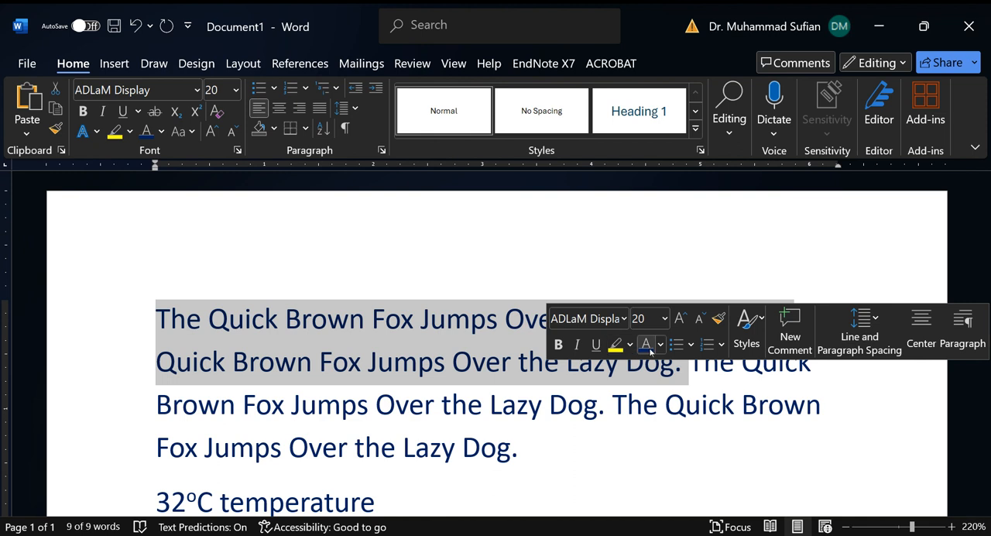
{"action": "left_click", "coordinate": [660, 345]}
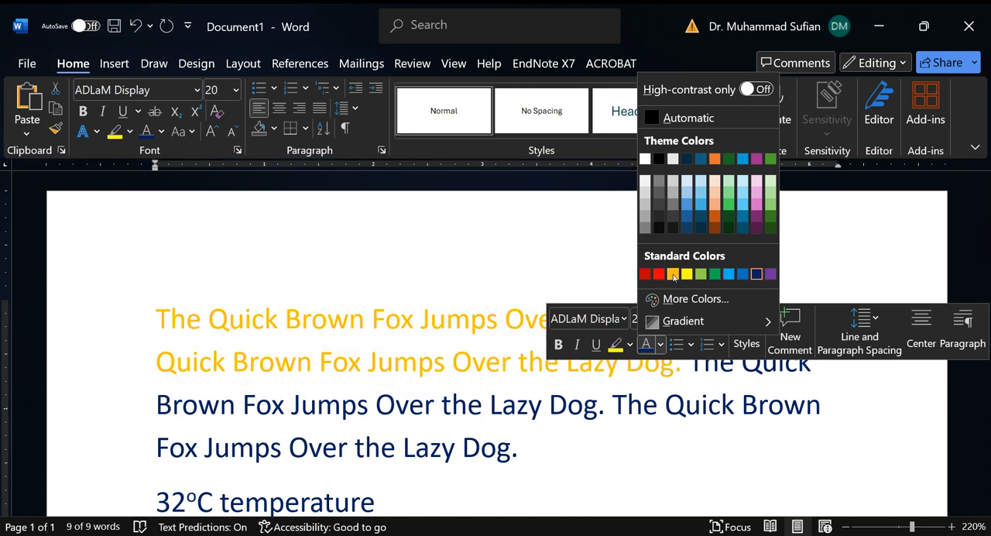
{"action": "left_click", "coordinate": [673, 274]}
{"action": "left_click", "coordinate": [612, 406]}
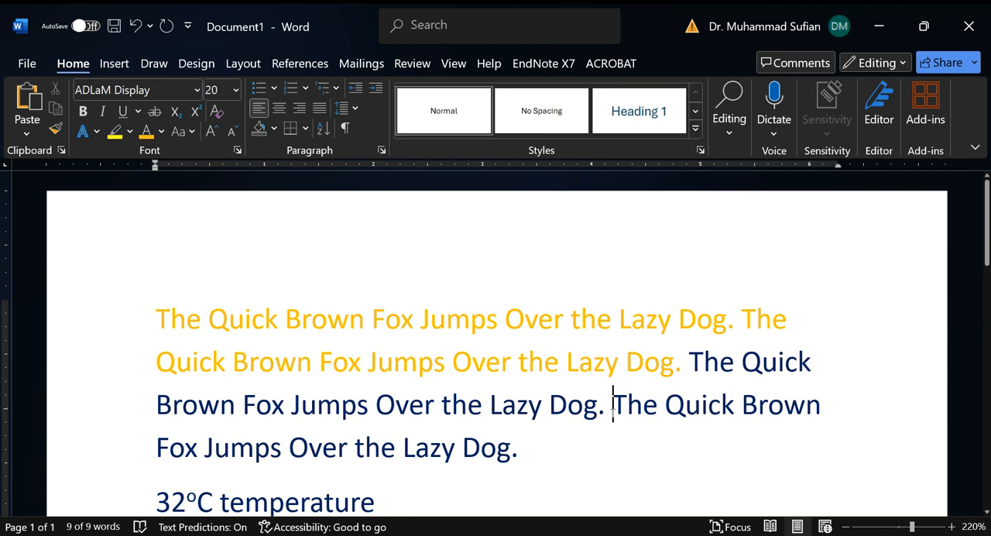
Step: Select only the first sample sentence and set its font color to the purple theme color
{"action": "left_click", "coordinate": [523, 405], "text": "ctrl"}
{"action": "left_click", "coordinate": [597, 451]}
{"action": "left_click", "coordinate": [247, 312], "text": "ctrl"}
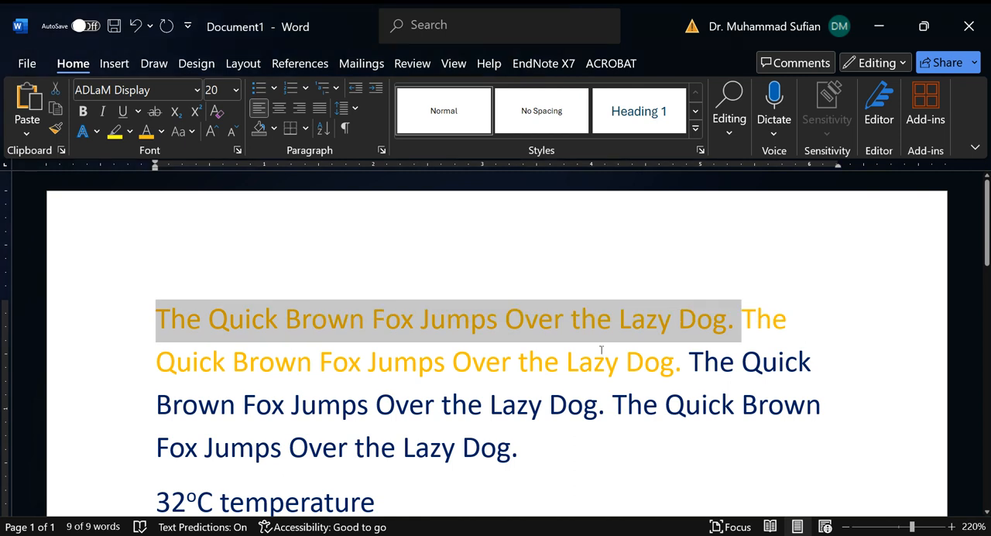
{"action": "right_click", "coordinate": [444, 325]}
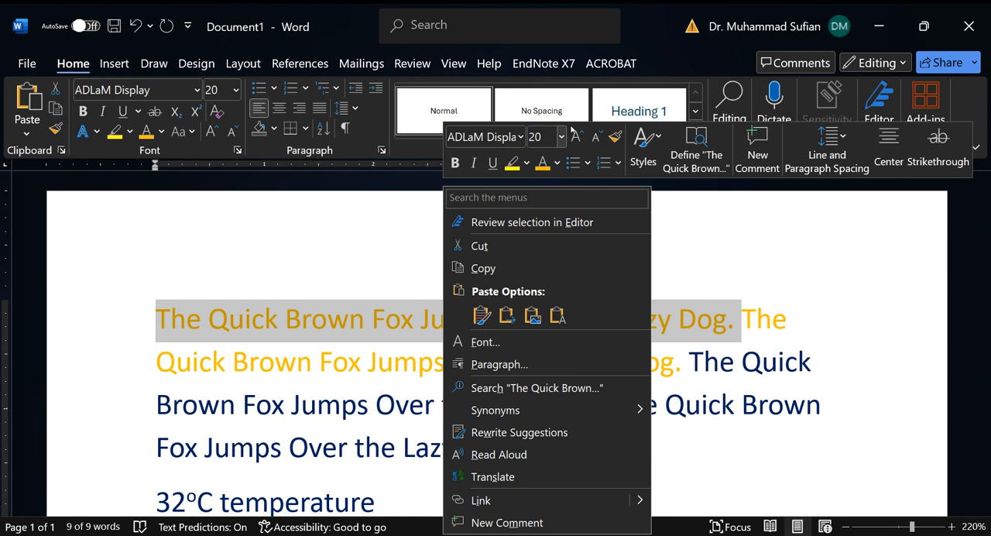
{"action": "left_click", "coordinate": [557, 164]}
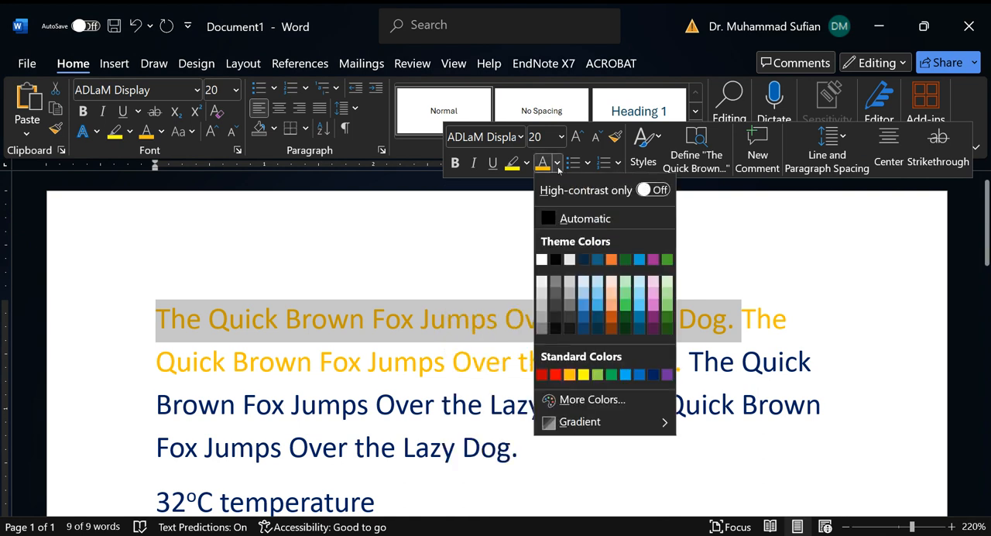
{"action": "left_click", "coordinate": [655, 261]}
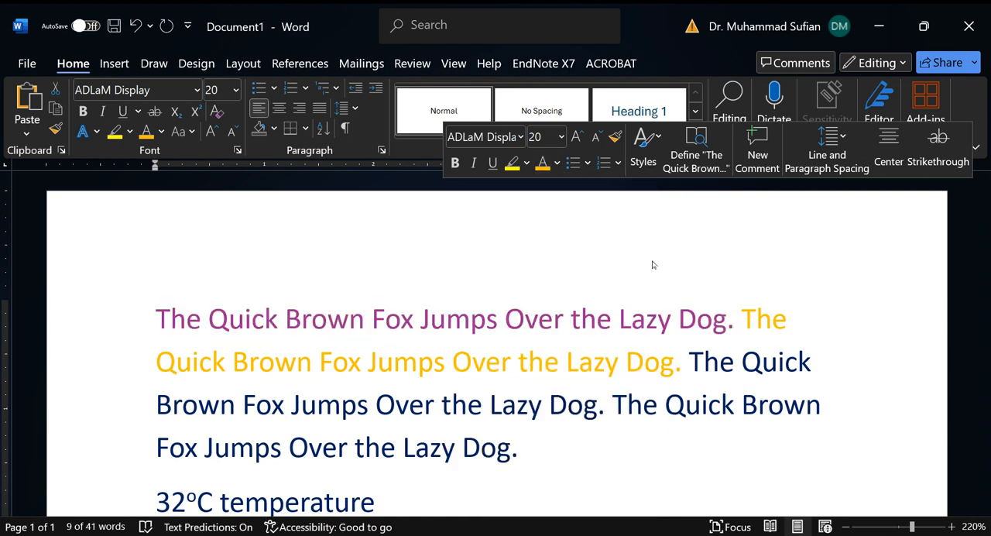
{"action": "left_click", "coordinate": [665, 405]}
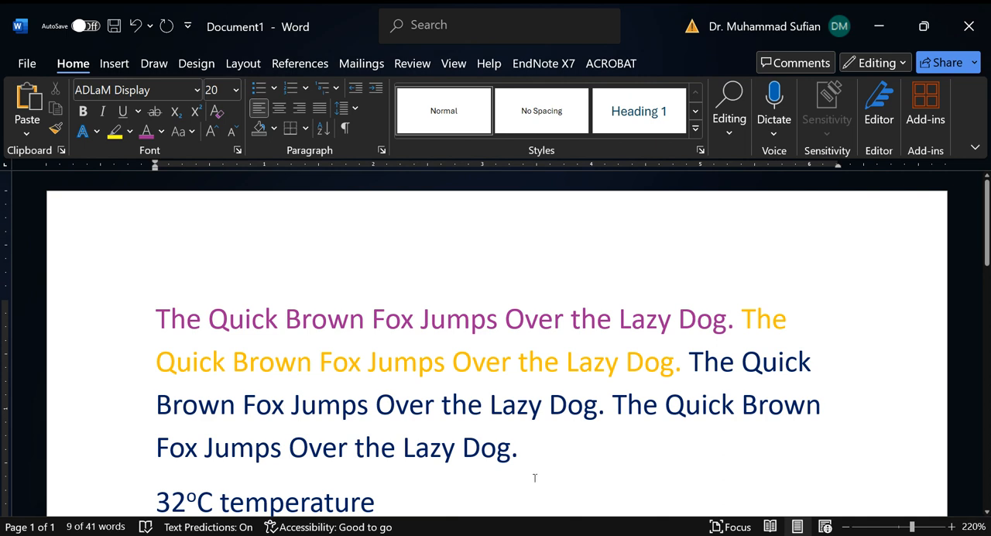
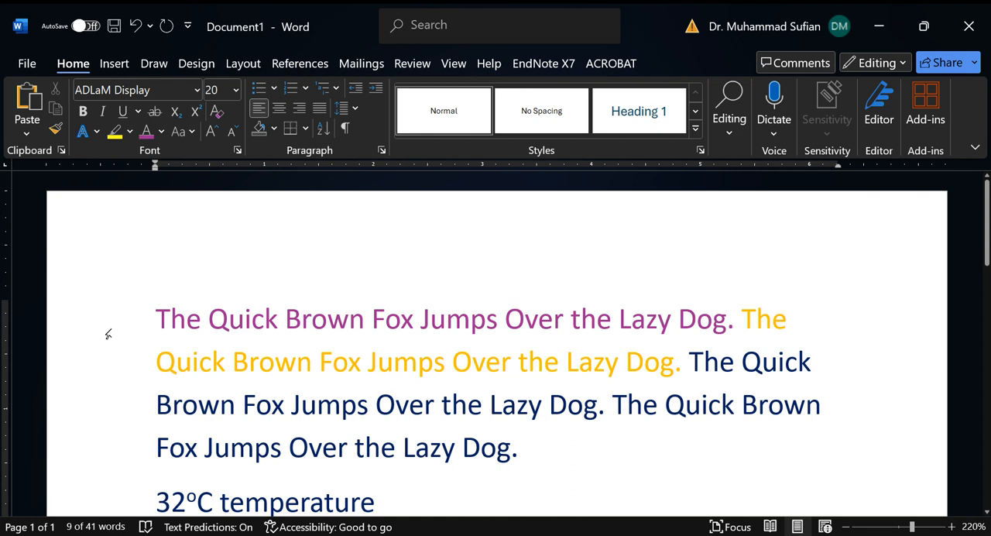
Step: Select the first line, select the entire first paragraph, and clear the selection
{"action": "left_click", "coordinate": [110, 331]}
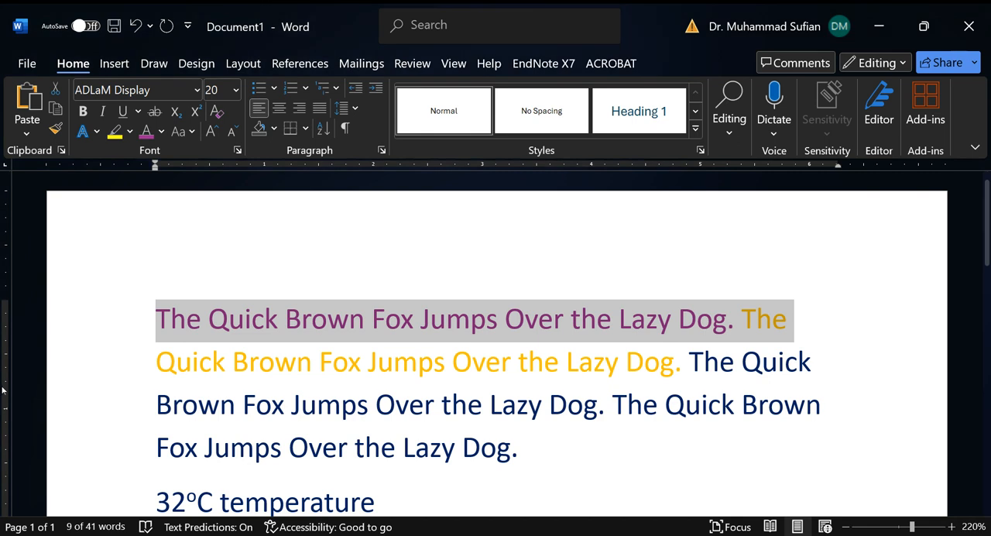
{"action": "left_click", "coordinate": [209, 340]}
{"action": "double_click", "coordinate": [117, 325]}
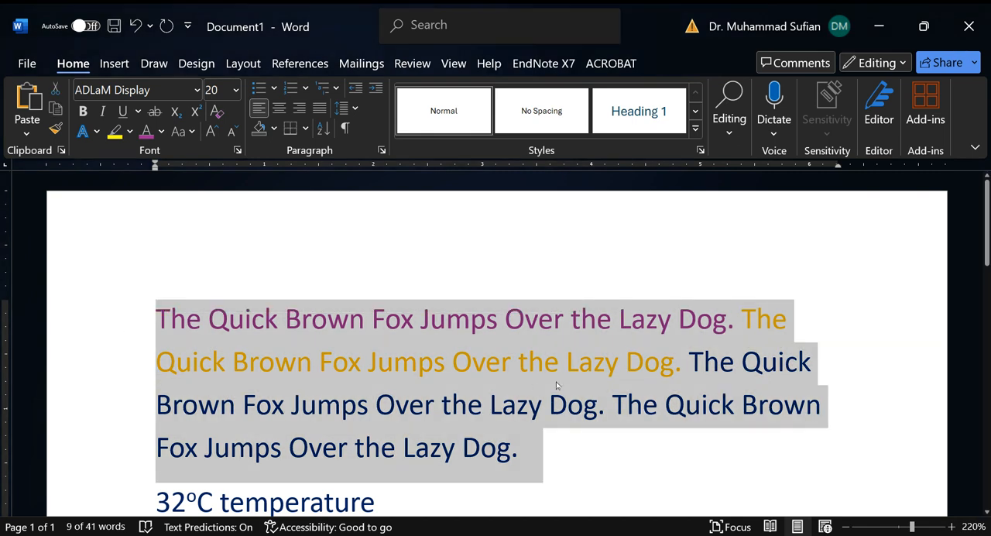
{"action": "left_click", "coordinate": [475, 361]}
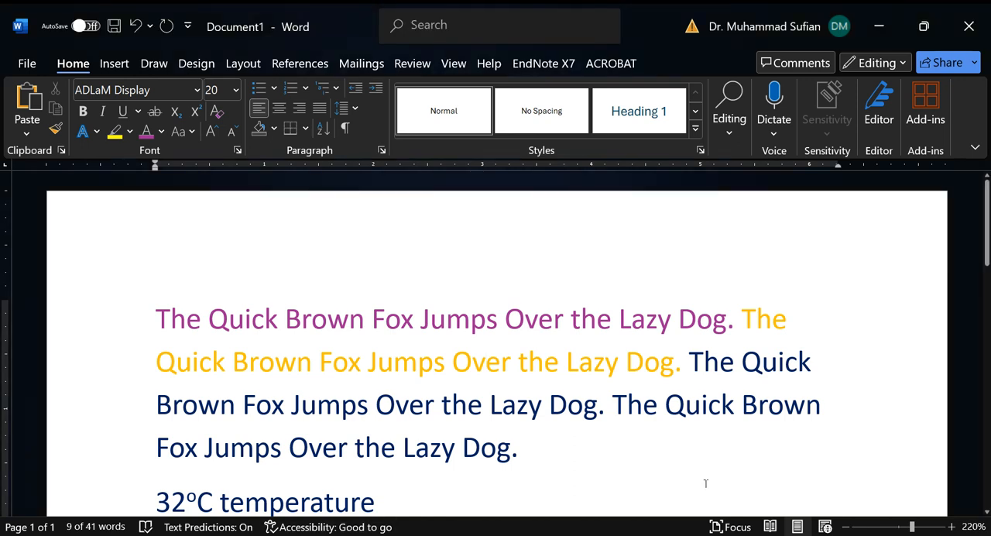
Step: Copy the last sentence of the first paragraph and paste it as text only after "sulphuric acid", adding a period between them
{"action": "left_click", "coordinate": [727, 405], "text": "ctrl"}
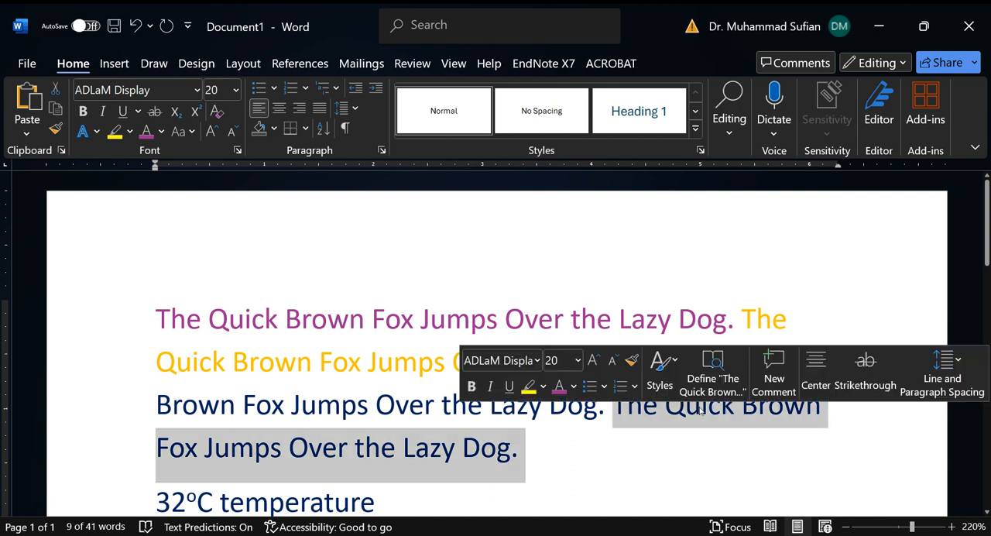
{"action": "right_click", "coordinate": [696, 415]}
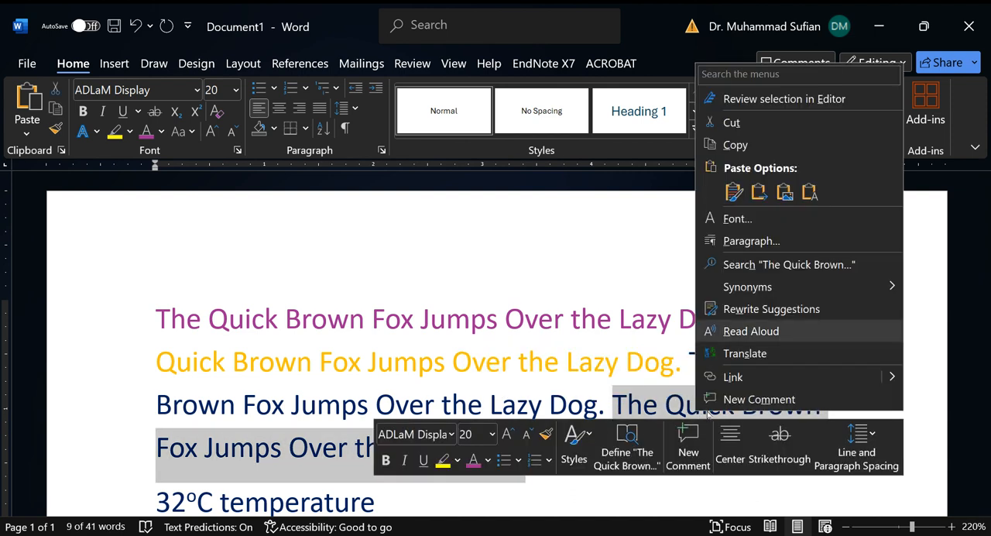
{"action": "left_click", "coordinate": [842, 149]}
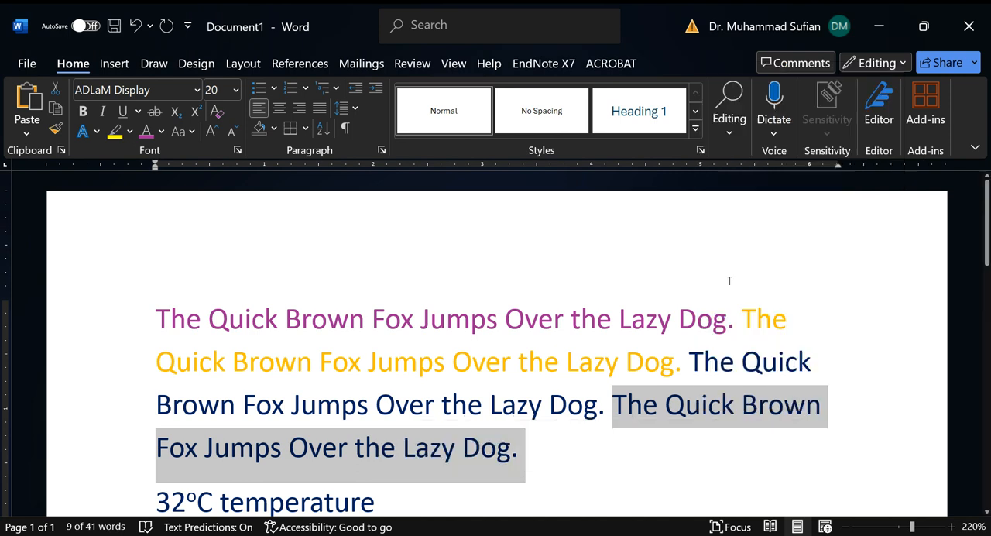
{"action": "scroll", "coordinate": [433, 460], "scroll_direction": "down", "scroll_amount": 3}
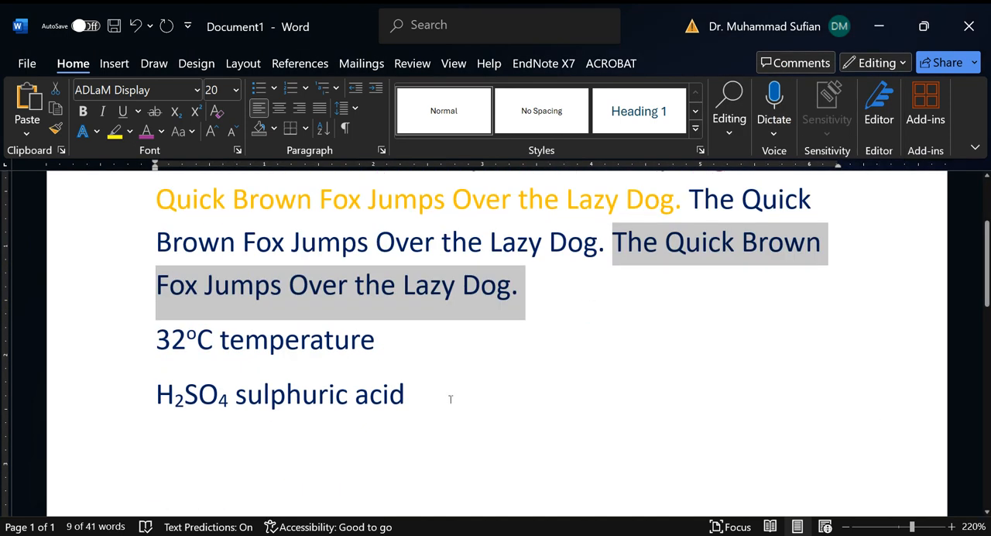
{"action": "left_click", "coordinate": [449, 398]}
{"action": "type", "text": "."}
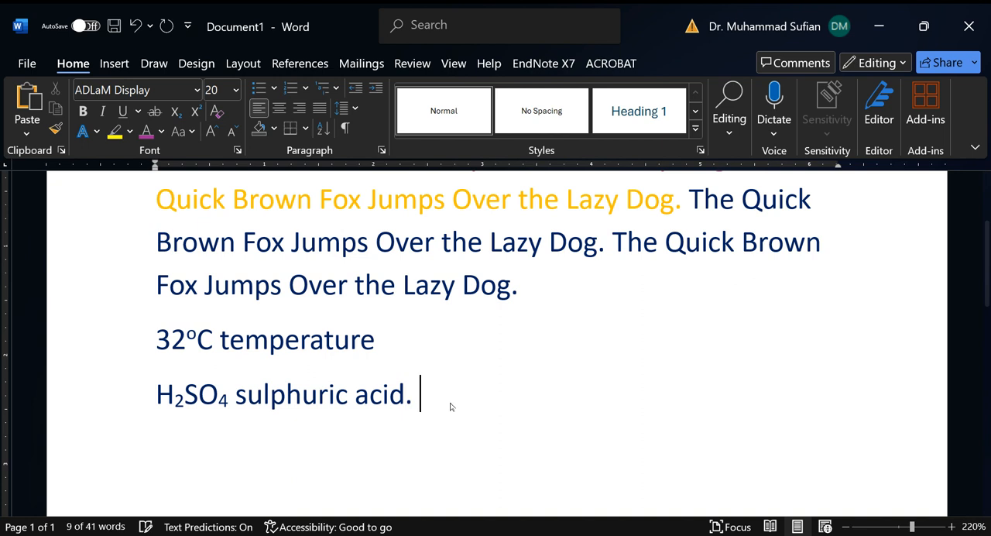
{"action": "right_click", "coordinate": [450, 389]}
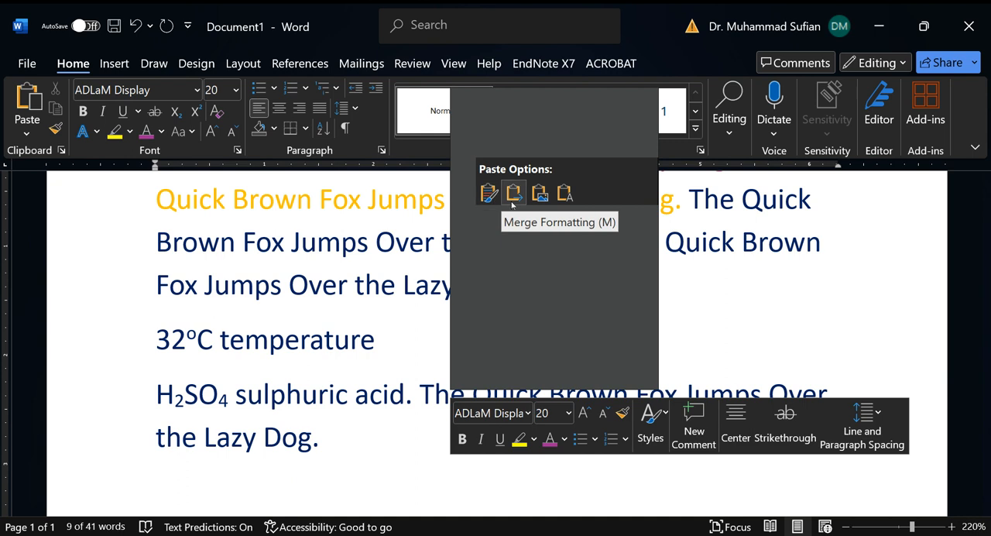
{"action": "left_click", "coordinate": [564, 193]}
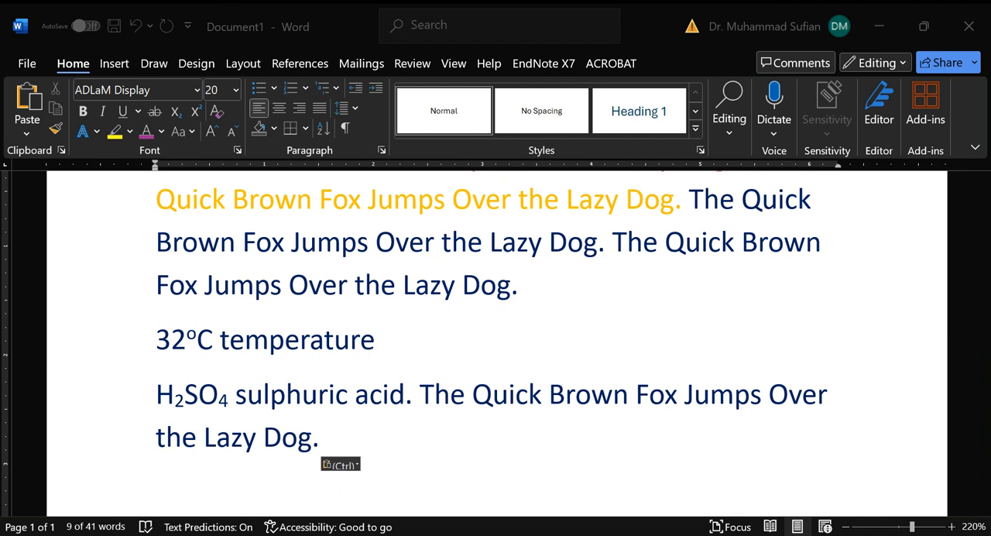
Step: Cut the pasted sentence from the sulphuric acid line and paste it after "32°C temperature", adding a period before it
{"action": "left_click", "coordinate": [641, 393], "text": "ctrl"}
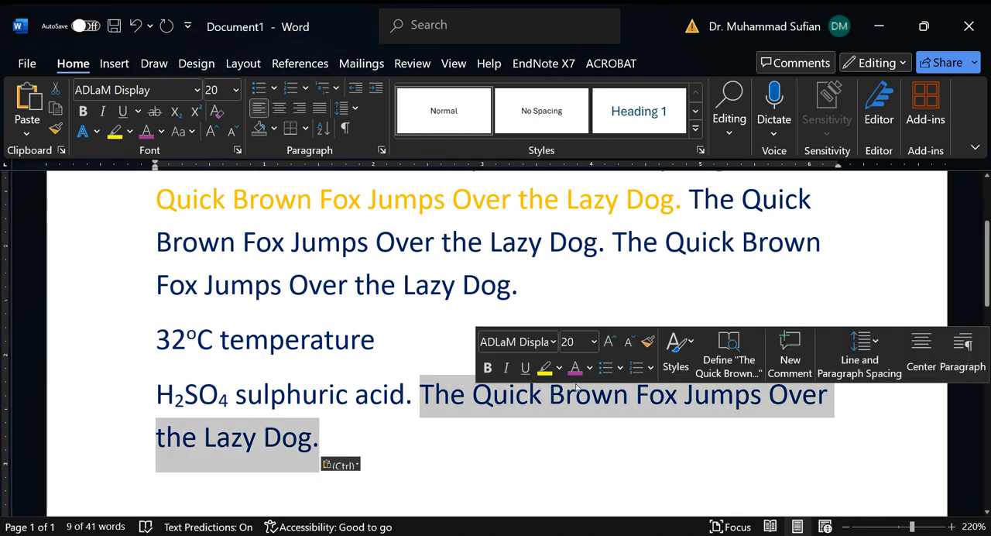
{"action": "right_click", "coordinate": [577, 391]}
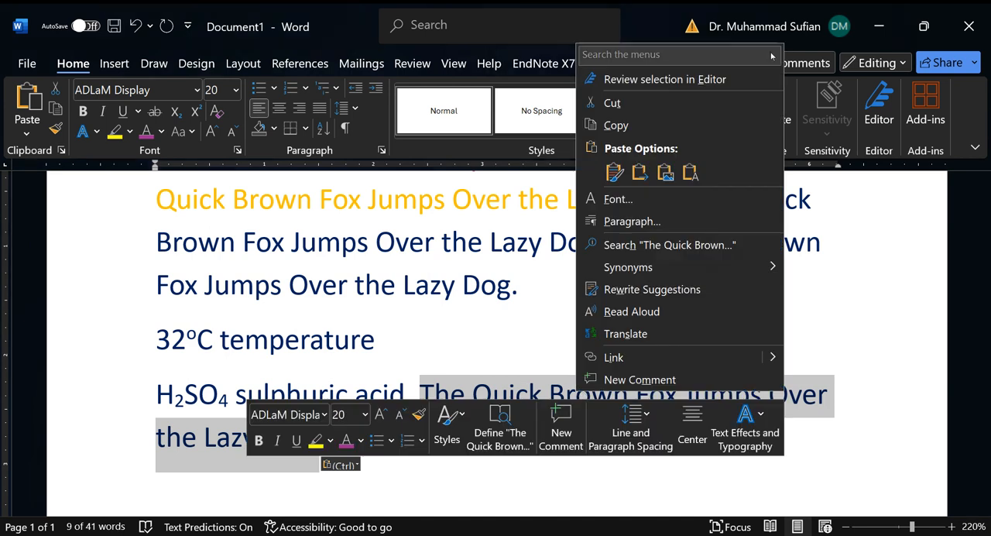
{"action": "left_click", "coordinate": [712, 102]}
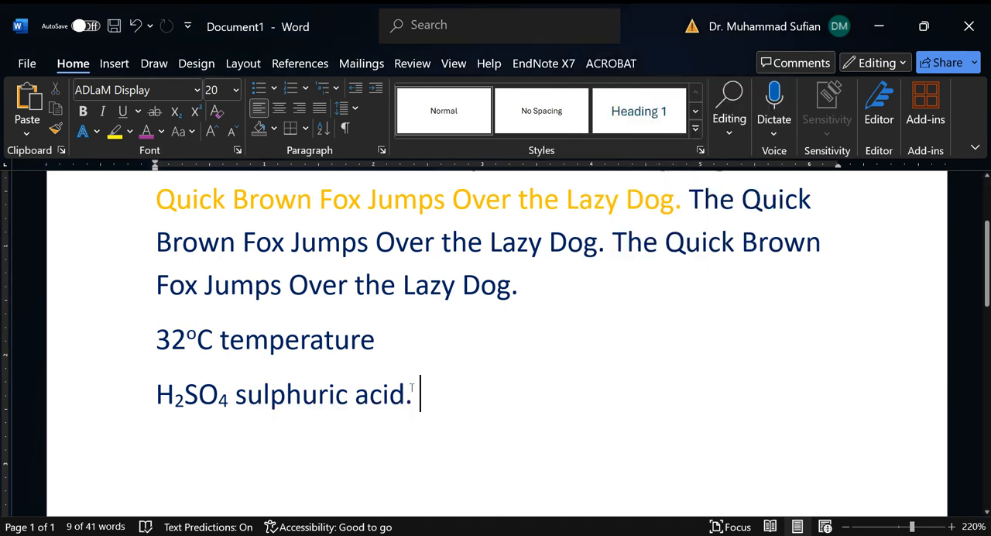
{"action": "left_click", "coordinate": [424, 356]}
{"action": "type", "text": "."}
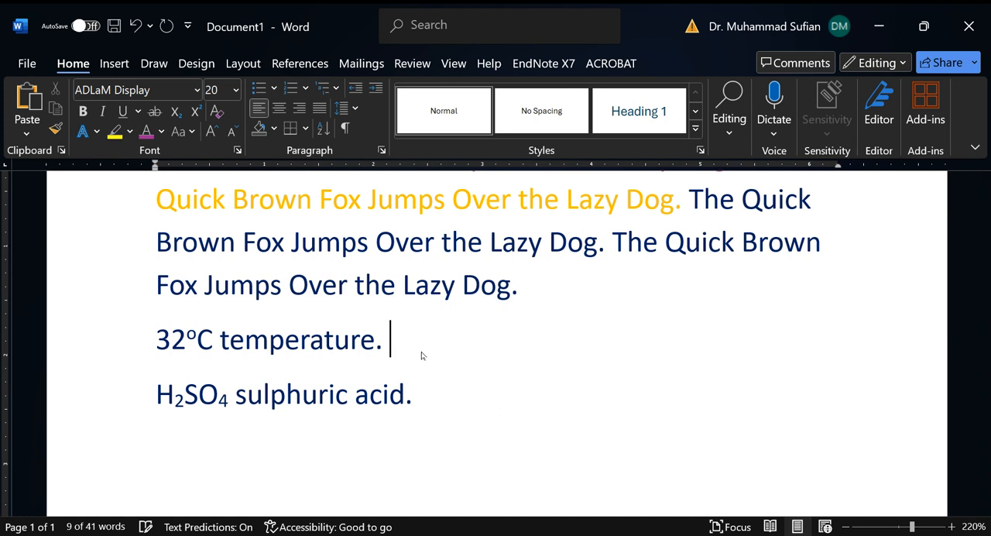
{"action": "key", "text": "ctrl+v"}
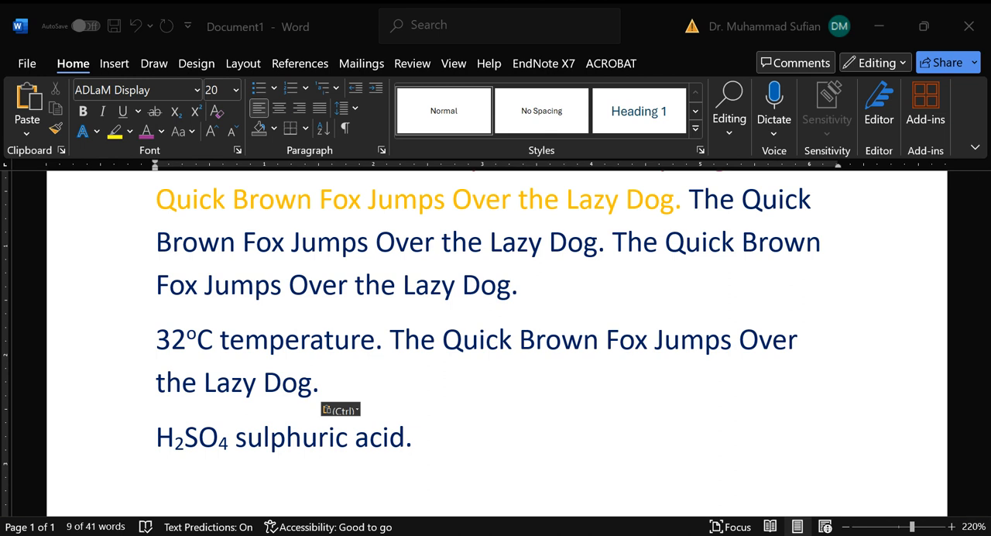
Step: Add an empty paragraph below the sulphuric acid line and reduce the font size of the whole document to 16
{"action": "left_click", "coordinate": [502, 438]}
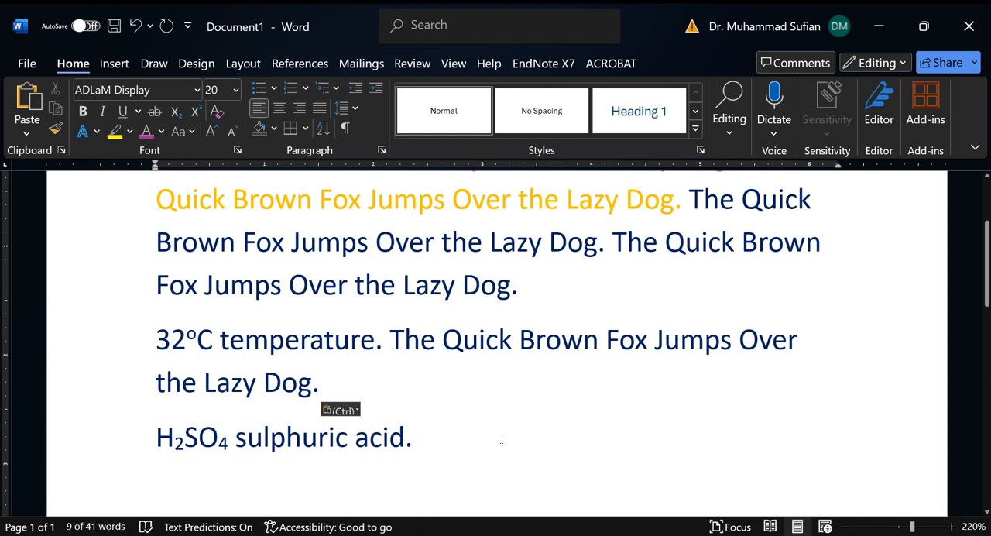
{"action": "key", "text": "Return"}
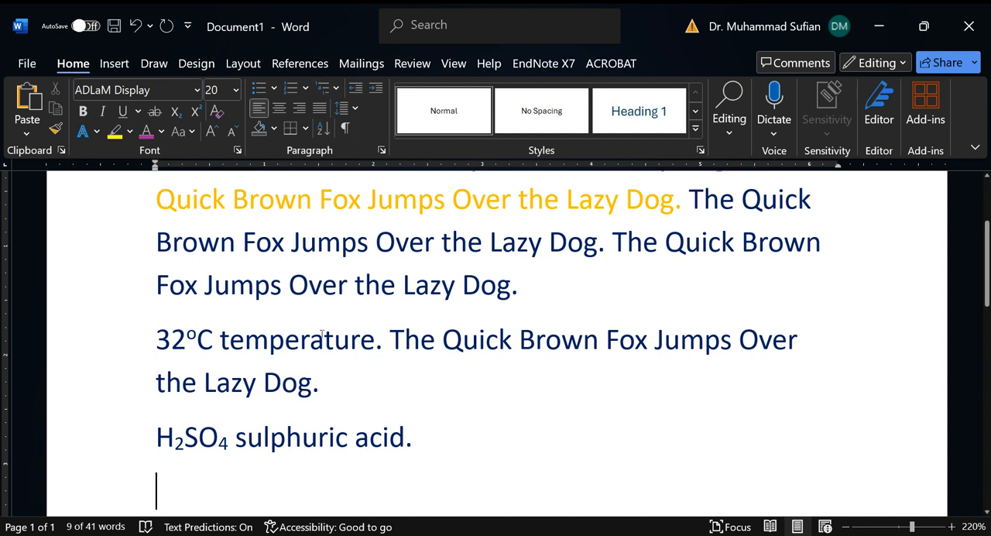
{"action": "key", "text": "ctrl+a"}
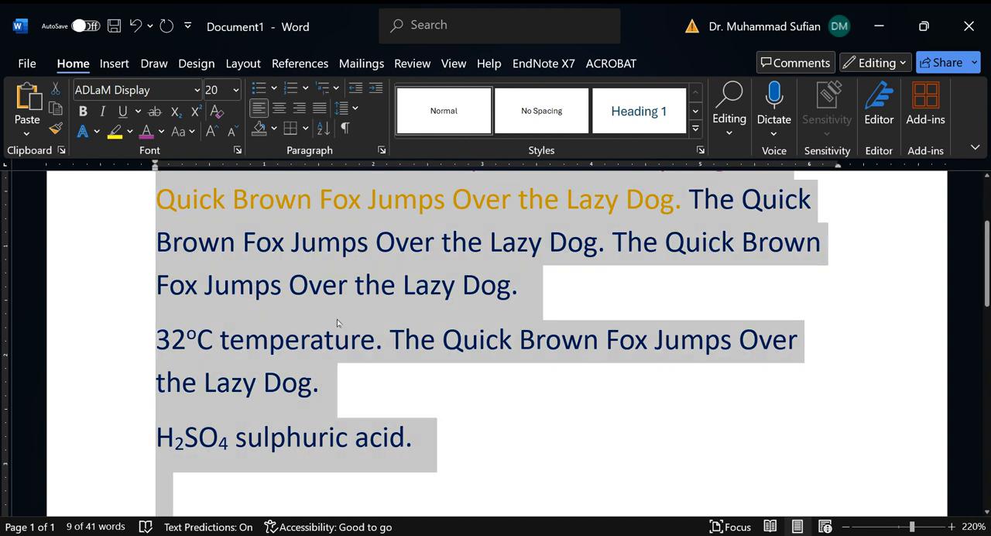
{"action": "key", "text": "ctrl+shift+comma"}
{"action": "key", "text": "ctrl+shift+comma"}
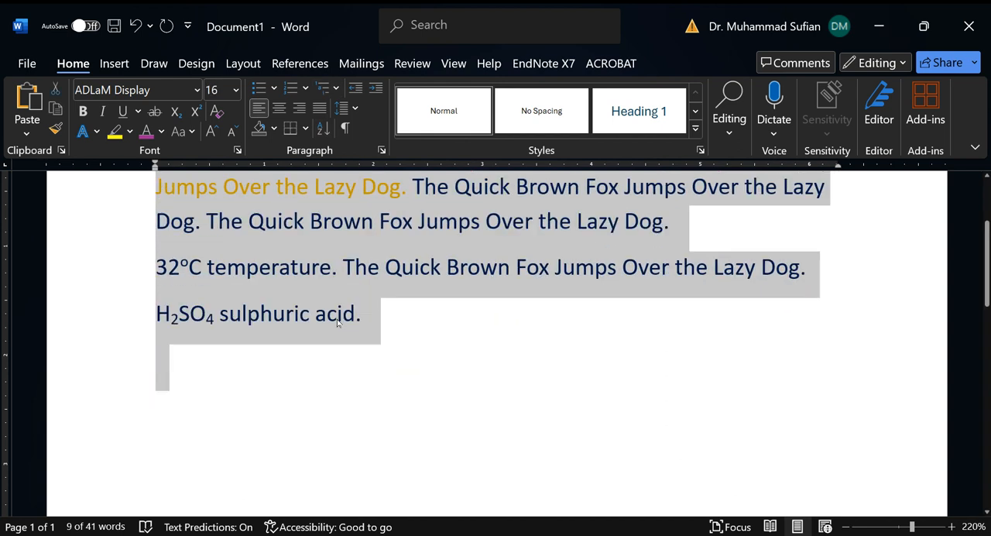
{"action": "scroll", "coordinate": [389, 274], "scroll_direction": "up", "scroll_amount": 2}
{"action": "left_click", "coordinate": [442, 424]}
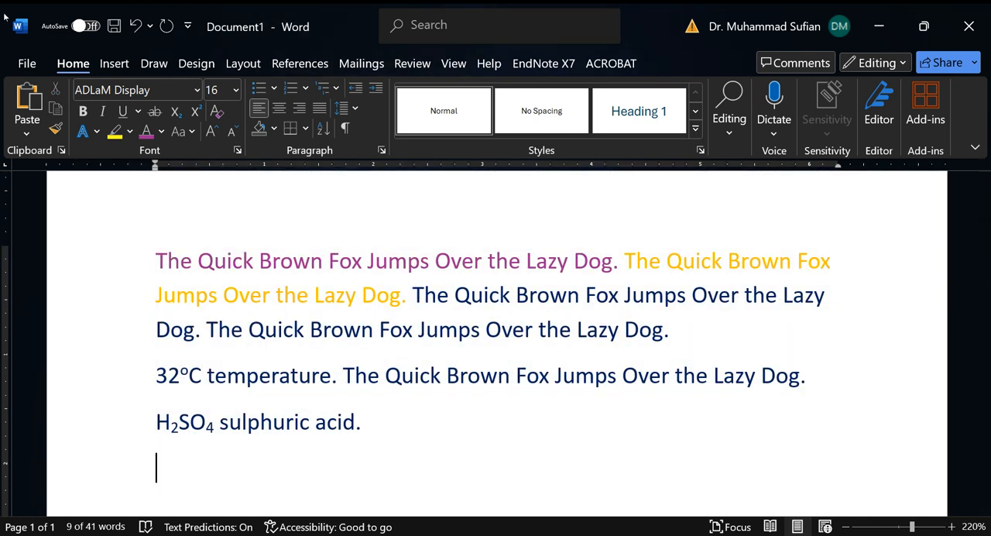
{"action": "left_click", "coordinate": [335, 93]}
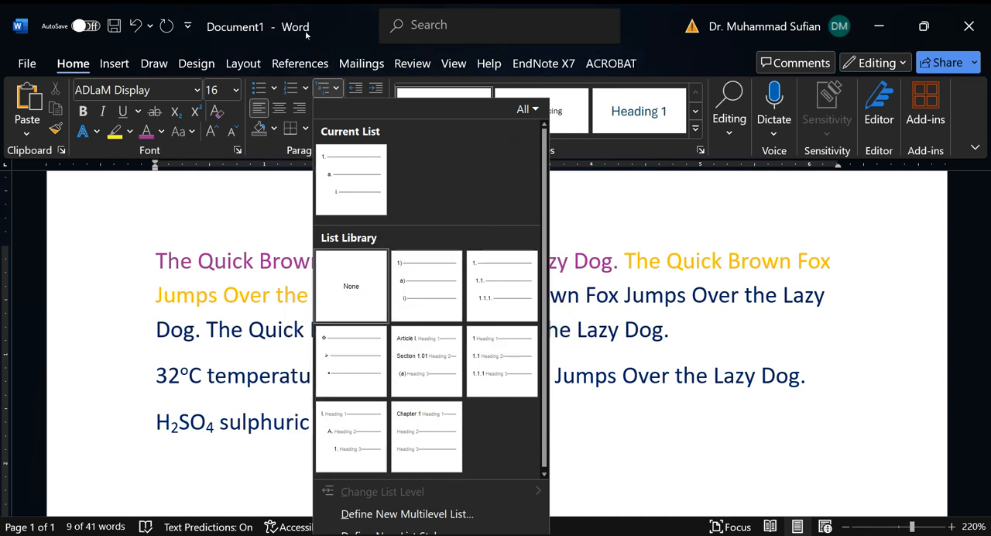
{"action": "left_click", "coordinate": [244, 202]}
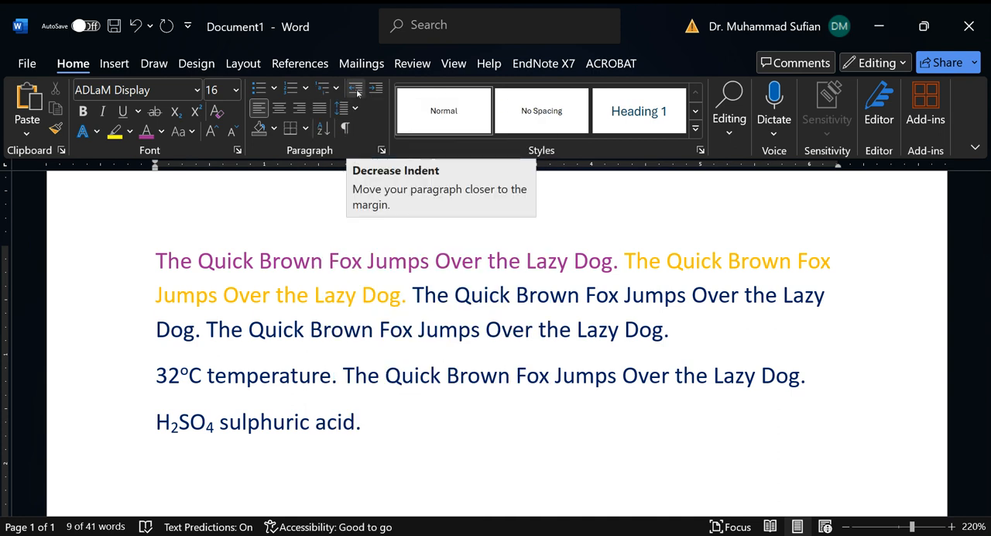
{"action": "left_click", "coordinate": [286, 344]}
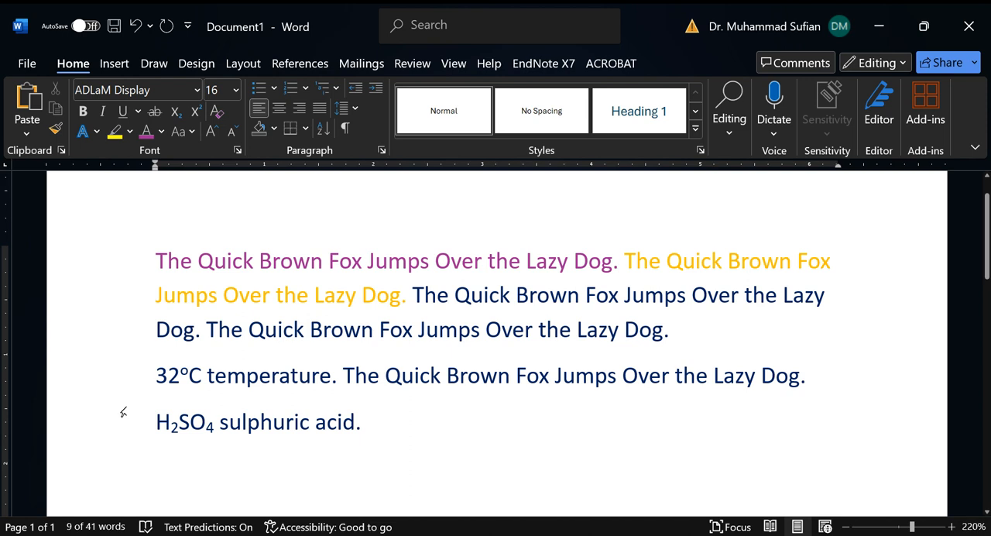
Step: Increase the indent of the 32°C temperature paragraph by one level
{"action": "left_click", "coordinate": [135, 374]}
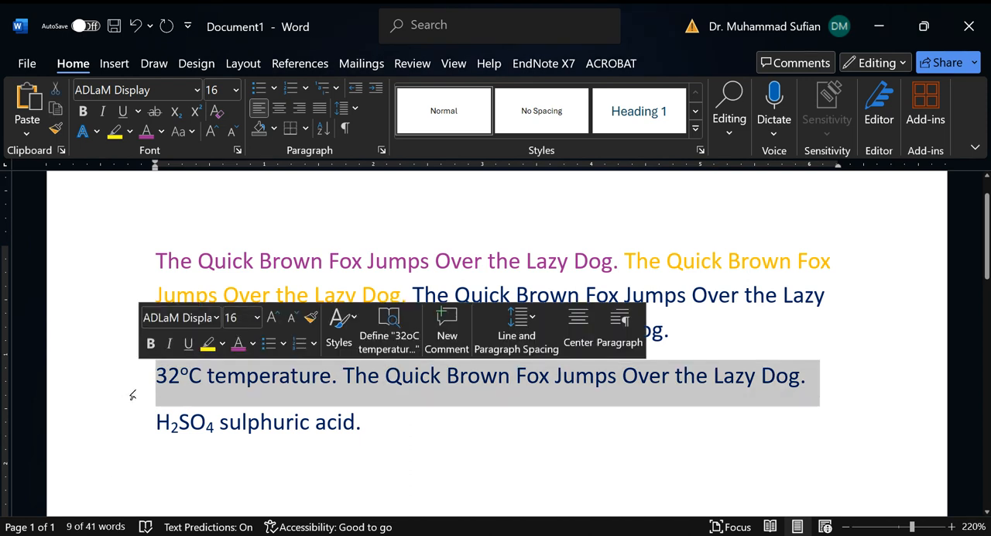
{"action": "left_click", "coordinate": [144, 391]}
{"action": "left_click", "coordinate": [103, 388]}
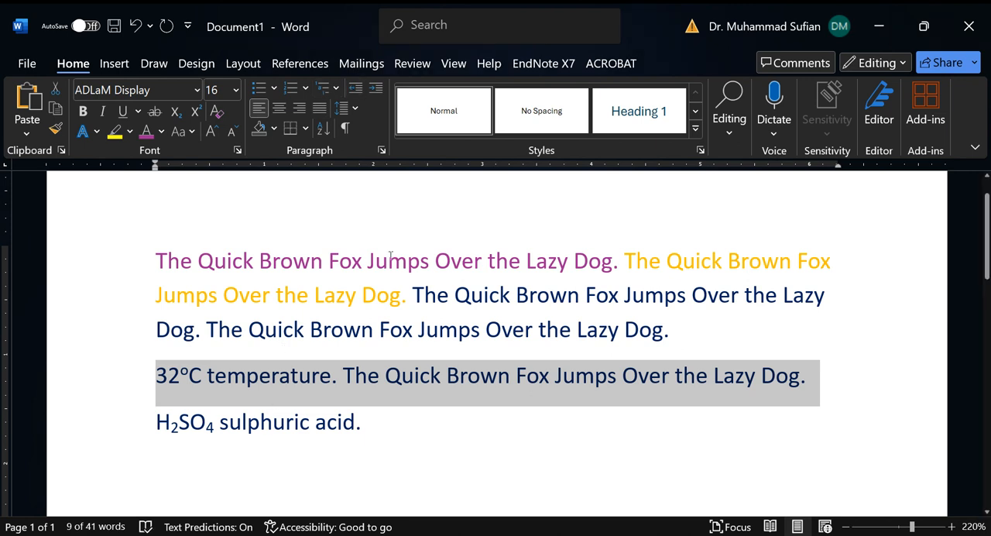
{"action": "left_click", "coordinate": [375, 87]}
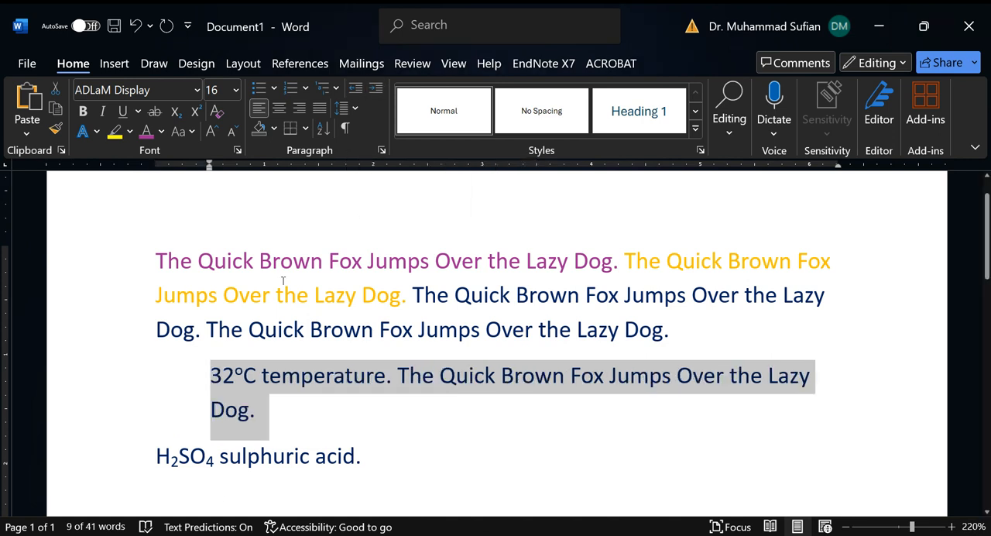
Step: Increase the indent of the H2SO4 sulphuric acid paragraph by two levels
{"action": "left_click", "coordinate": [188, 456]}
{"action": "left_click", "coordinate": [119, 465]}
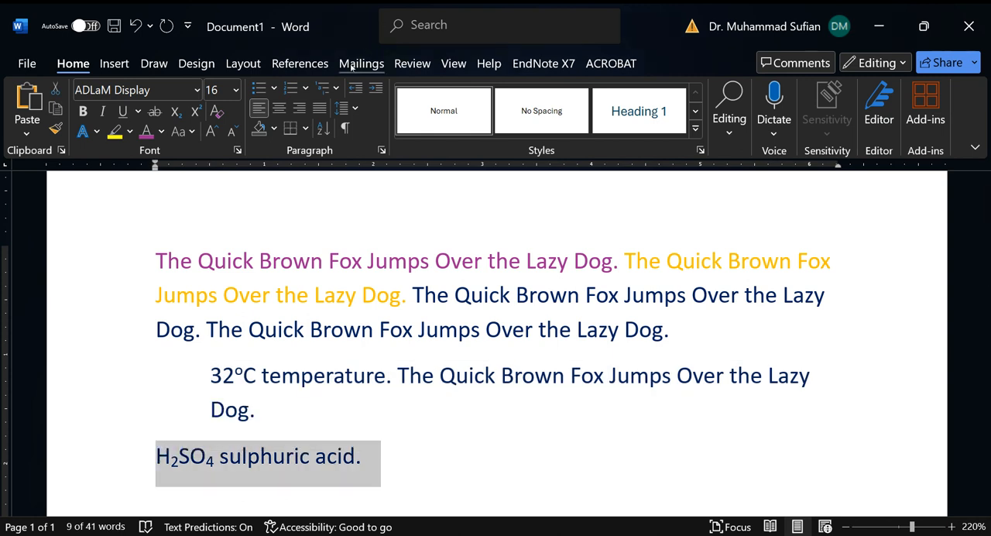
{"action": "left_click", "coordinate": [376, 87]}
{"action": "left_click", "coordinate": [375, 88]}
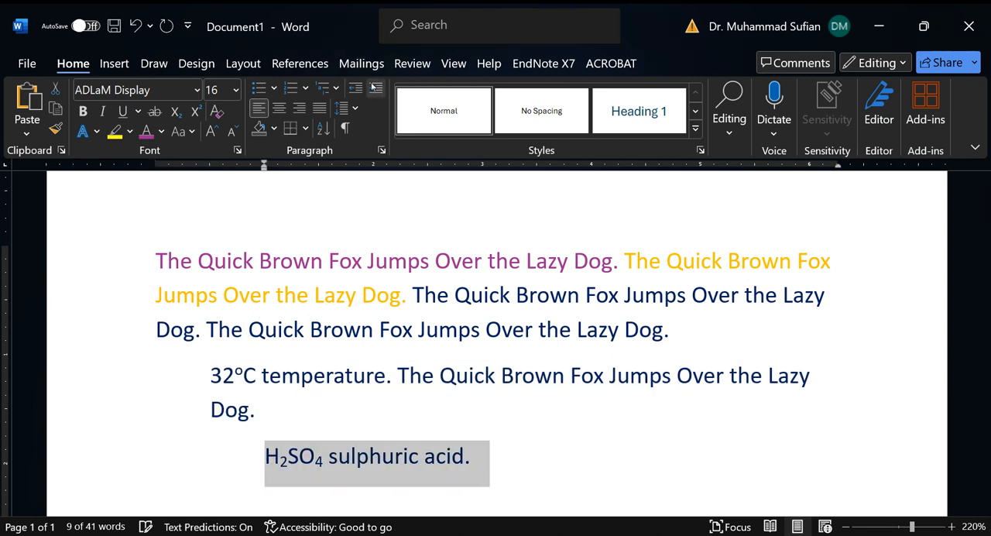
Step: Undo all indent increases on the temperature and sulphuric acid paragraphs and clear the selection
{"action": "left_click", "coordinate": [352, 457]}
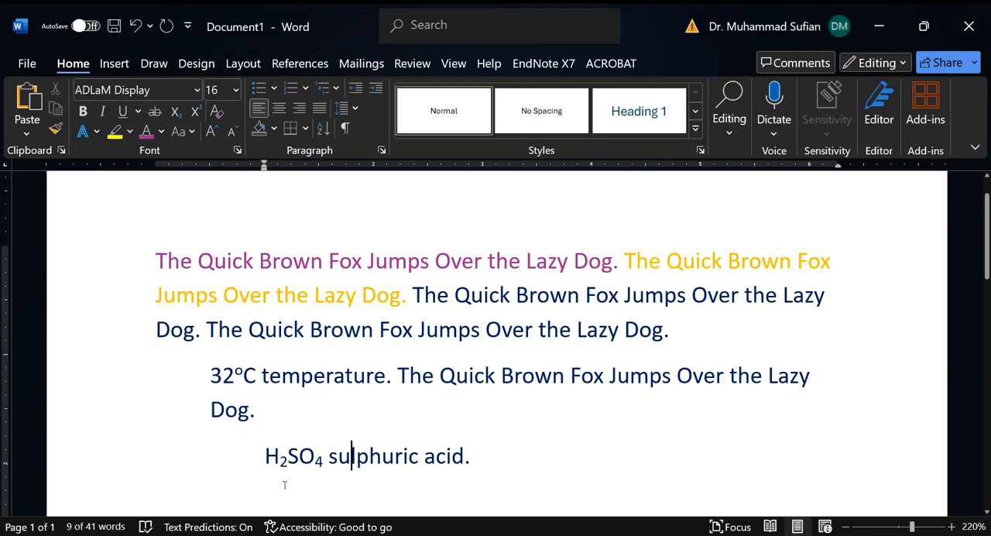
{"action": "key", "text": "ctrl+z"}
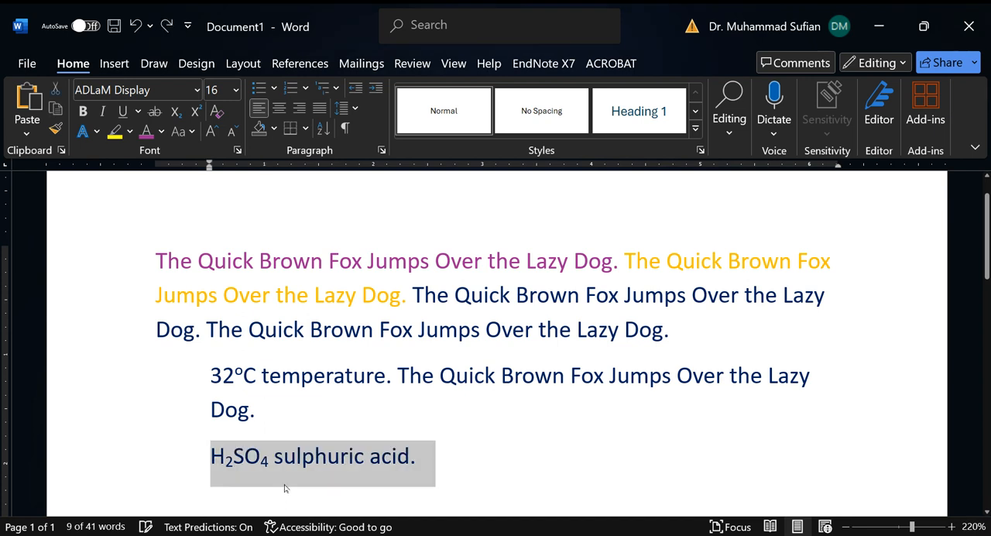
{"action": "key", "text": "ctrl+z"}
{"action": "key", "text": "ctrl+z"}
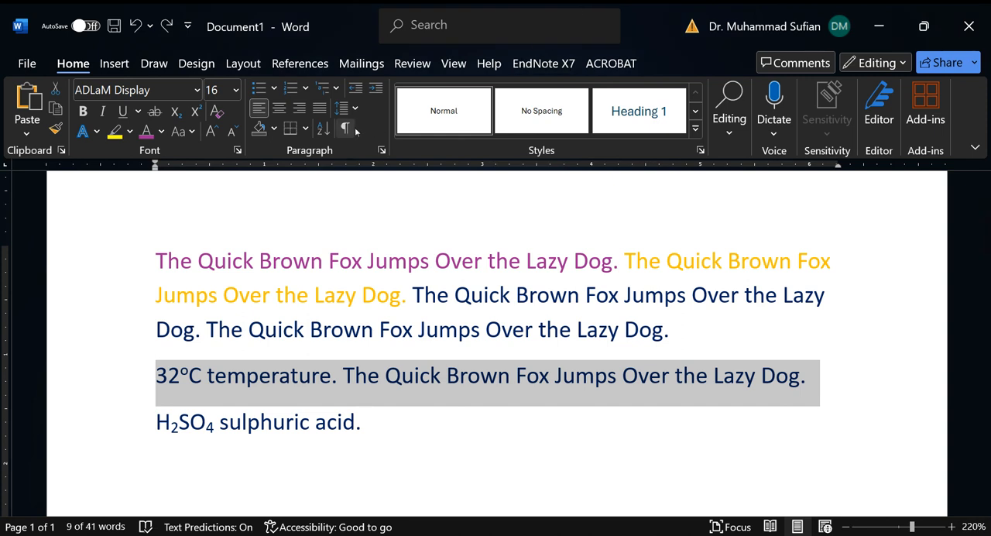
{"action": "left_click", "coordinate": [171, 346]}
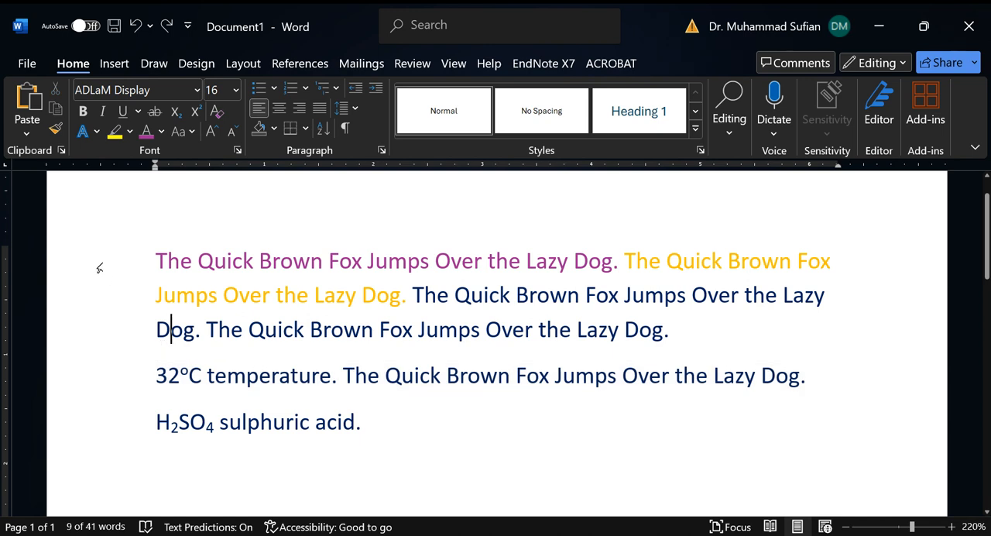
Step: Sort the three text paragraphs by Paragraphs as Text in ascending order with no header row
{"action": "left_click_drag", "start_coordinate": [100, 268], "coordinate": [100, 428]}
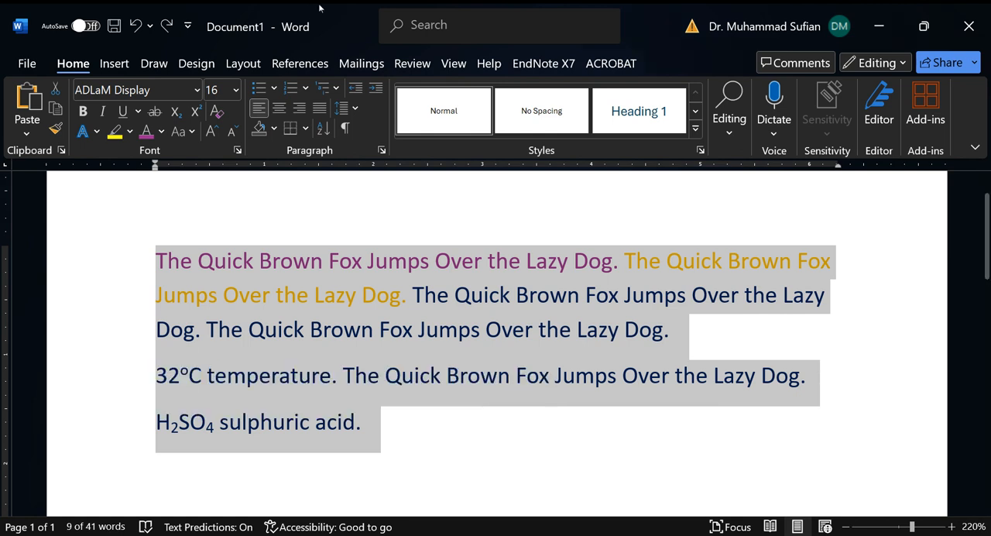
{"action": "left_click", "coordinate": [321, 132]}
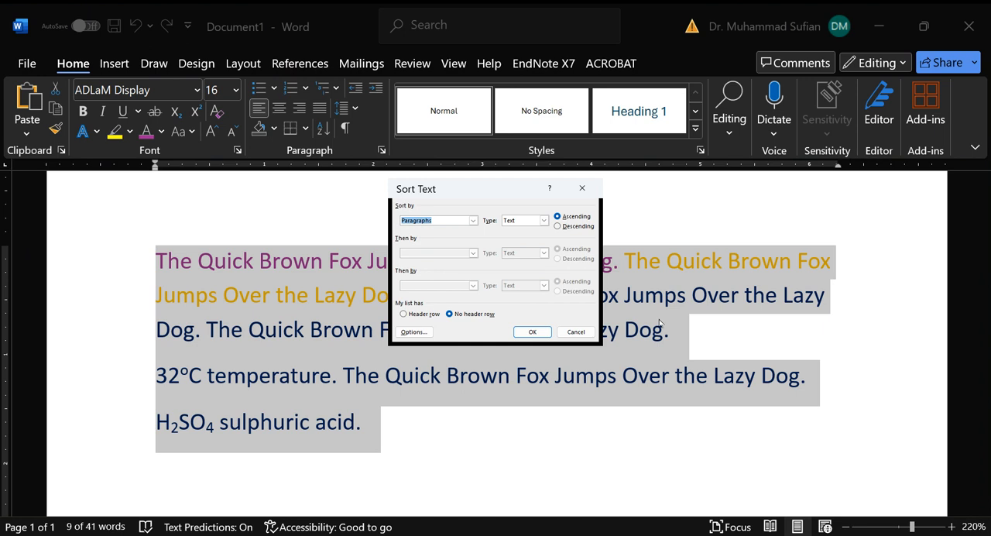
{"action": "left_click", "coordinate": [532, 332]}
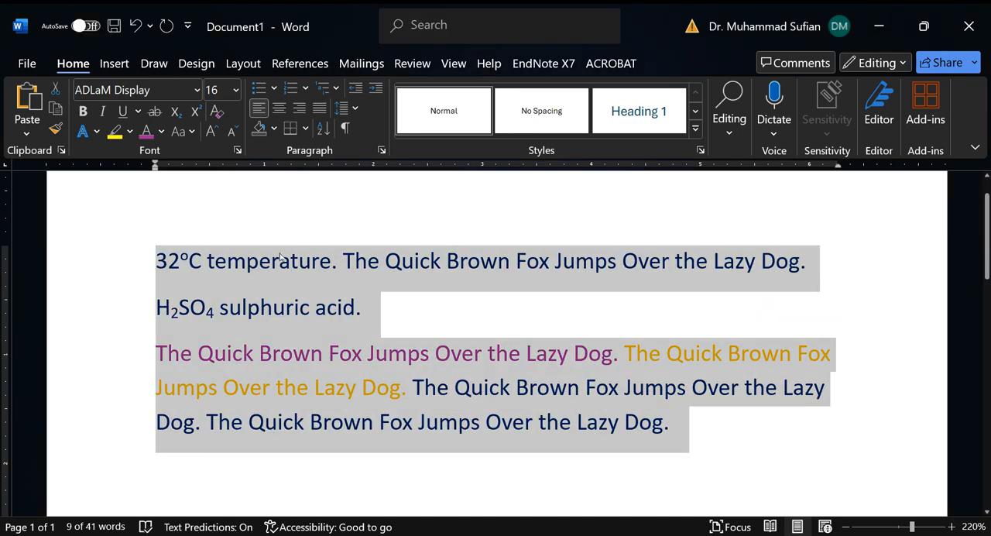
Step: Apply a bottom border to all three text paragraphs, review the other border options, and undo the border
{"action": "left_click", "coordinate": [180, 264]}
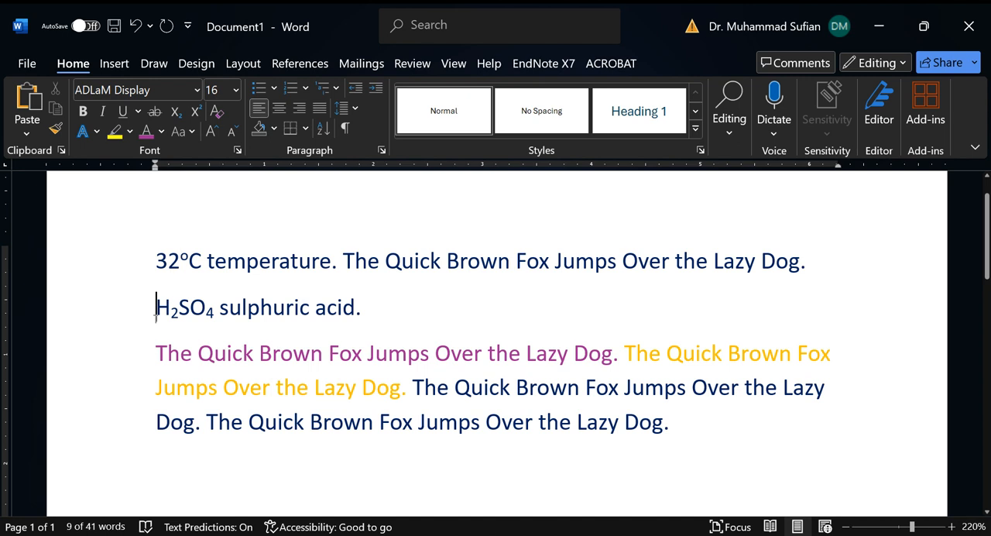
{"action": "left_click_drag", "start_coordinate": [155, 345], "coordinate": [165, 345]}
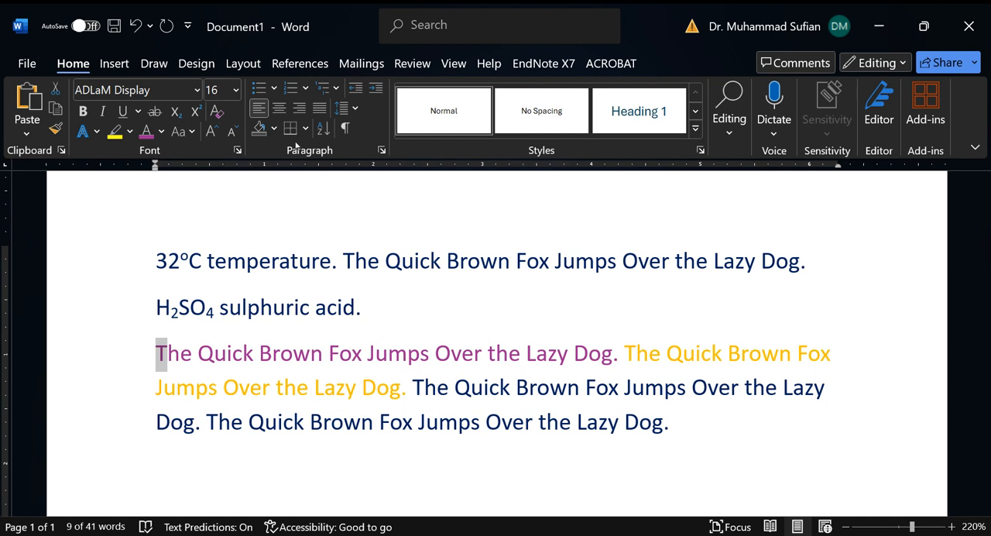
{"action": "left_click_drag", "start_coordinate": [122, 267], "coordinate": [127, 422]}
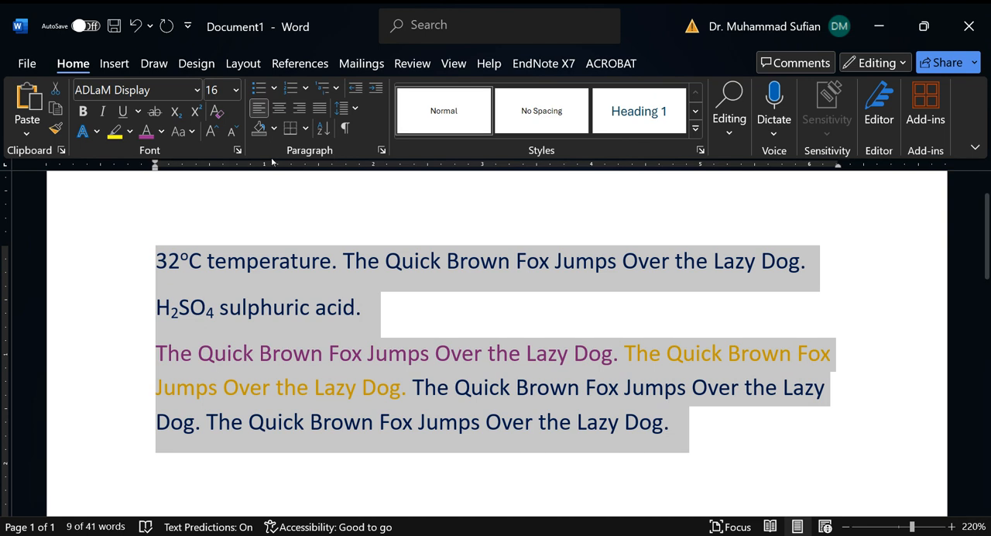
{"action": "left_click", "coordinate": [289, 130]}
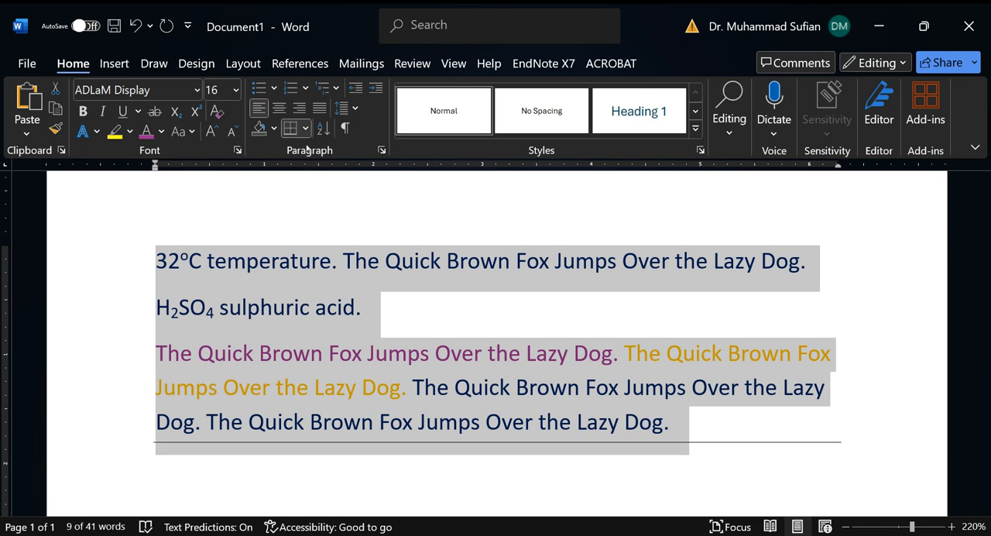
{"action": "left_click", "coordinate": [306, 129]}
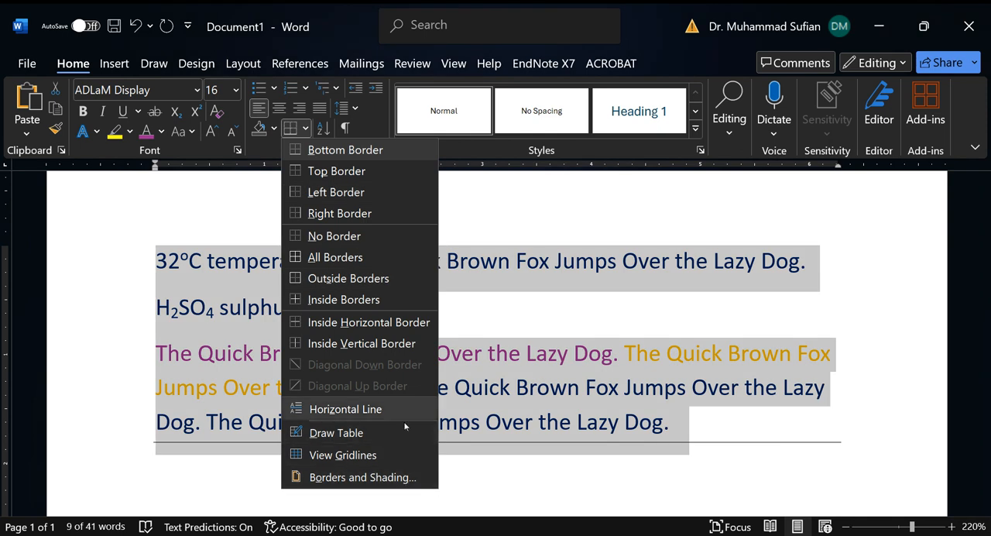
{"action": "left_click", "coordinate": [231, 366]}
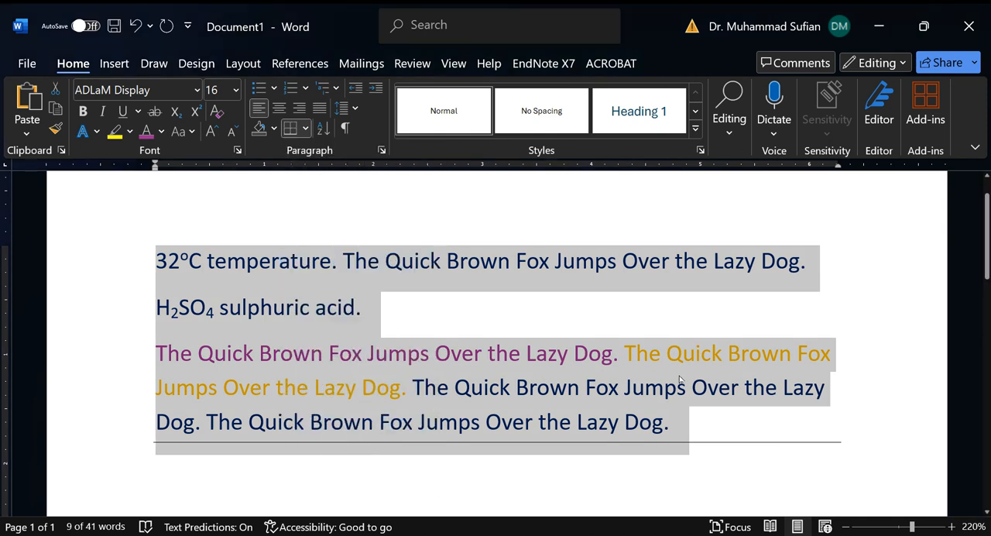
{"action": "scroll", "coordinate": [679, 379], "scroll_direction": "down", "scroll_amount": 3}
{"action": "scroll", "coordinate": [445, 342], "scroll_direction": "up", "scroll_amount": 4}
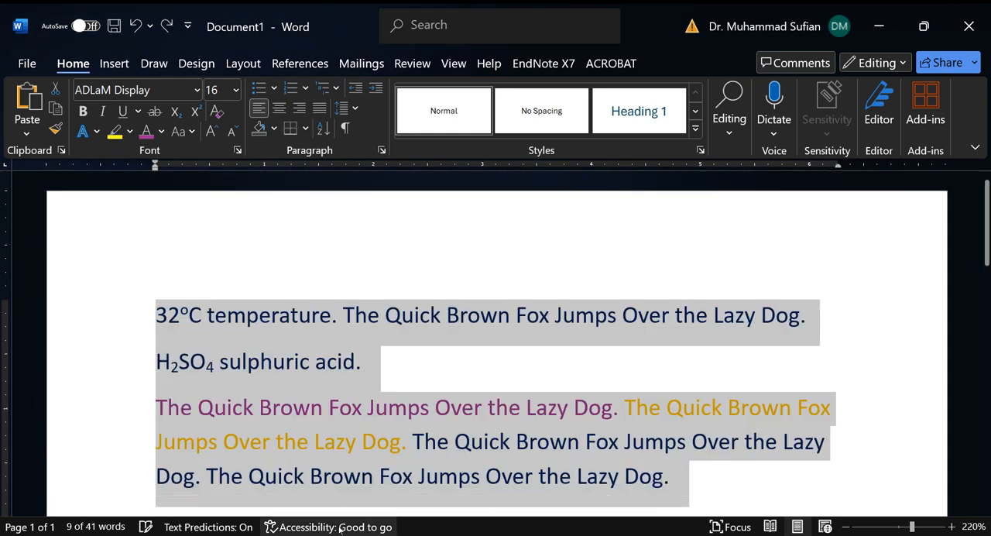
{"action": "scroll", "coordinate": [342, 480], "scroll_direction": "down", "scroll_amount": 4}
{"action": "scroll", "coordinate": [786, 329], "scroll_direction": "up", "scroll_amount": 1}
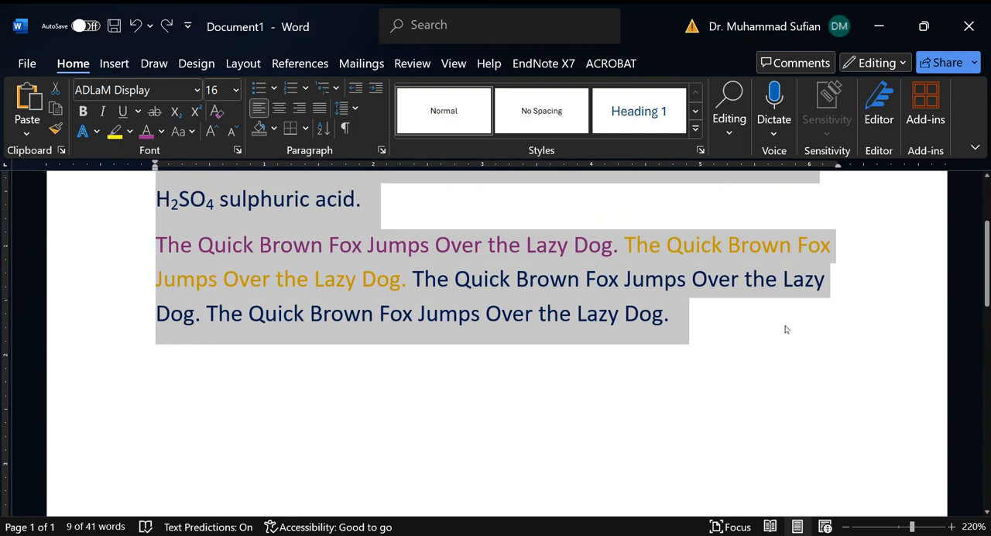
Step: Start a new paragraph below the text and insert a 5x4 table there
{"action": "left_click", "coordinate": [729, 325]}
{"action": "key", "text": "Return"}
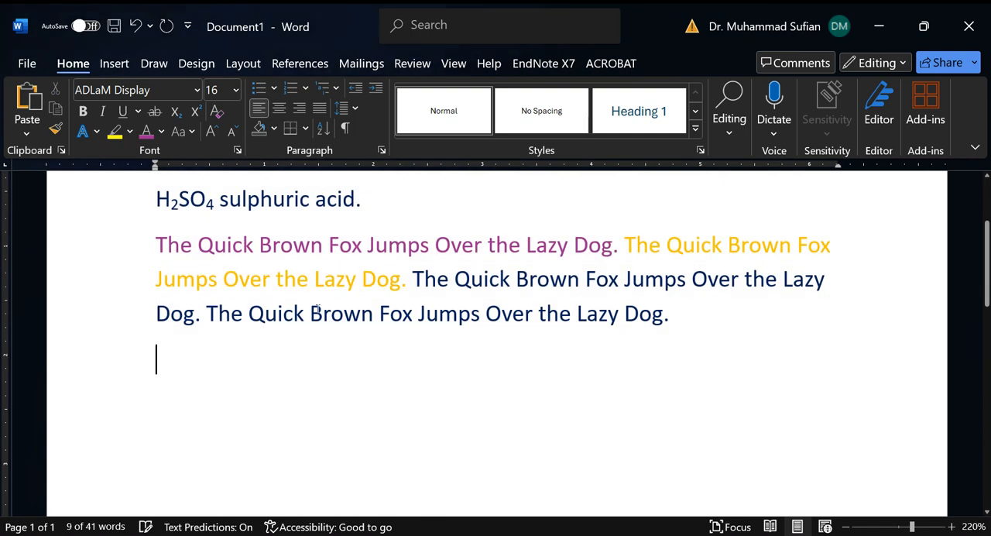
{"action": "left_click", "coordinate": [306, 128]}
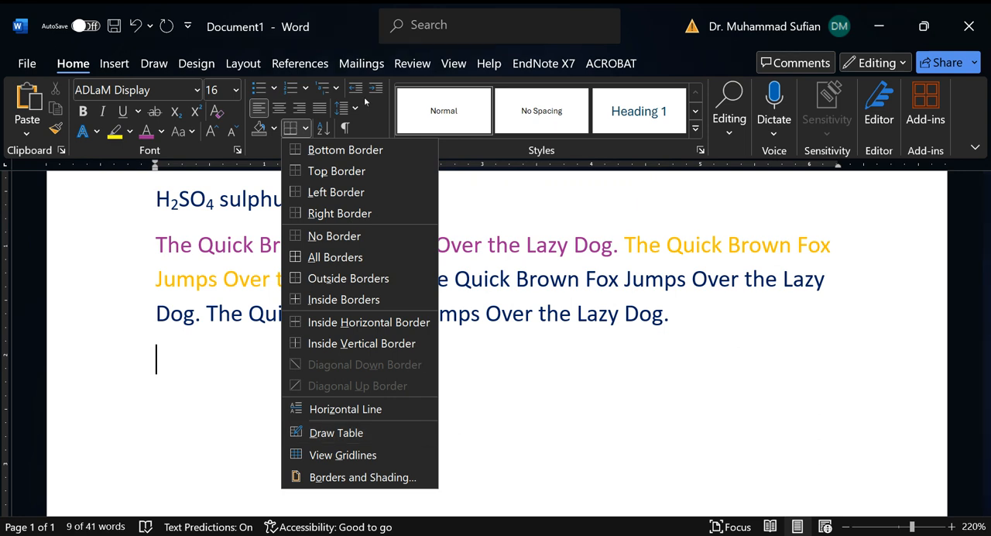
{"action": "left_click", "coordinate": [108, 64]}
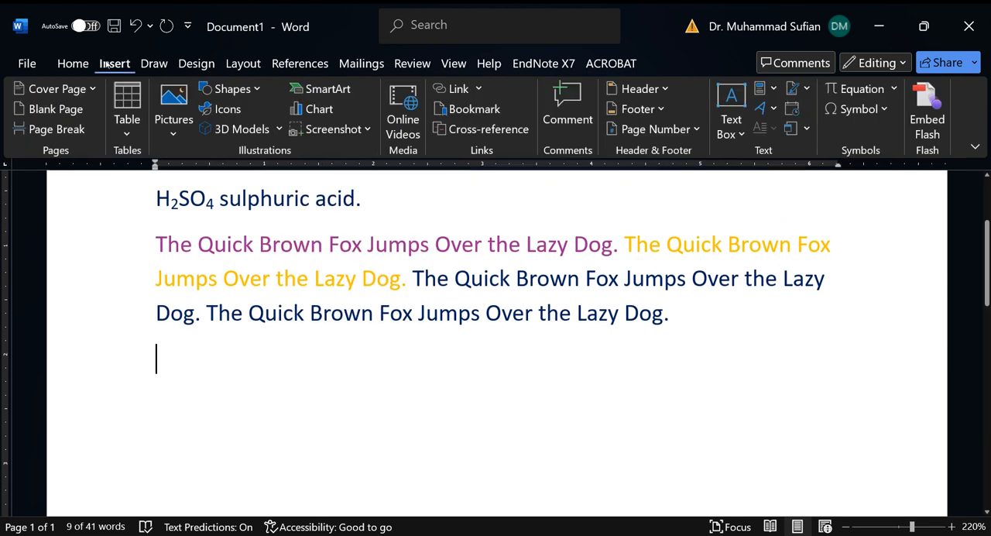
{"action": "left_click", "coordinate": [127, 136]}
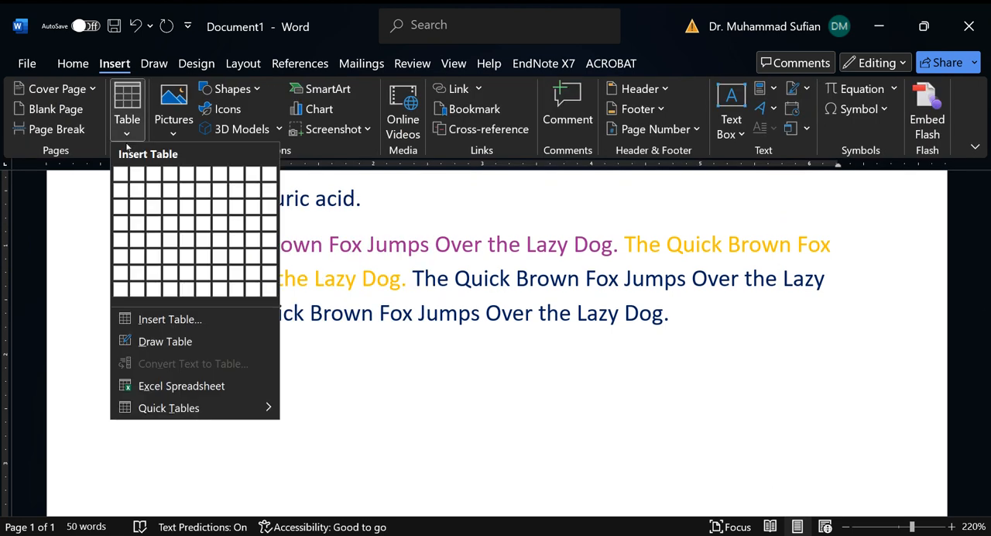
{"action": "left_click", "coordinate": [186, 224]}
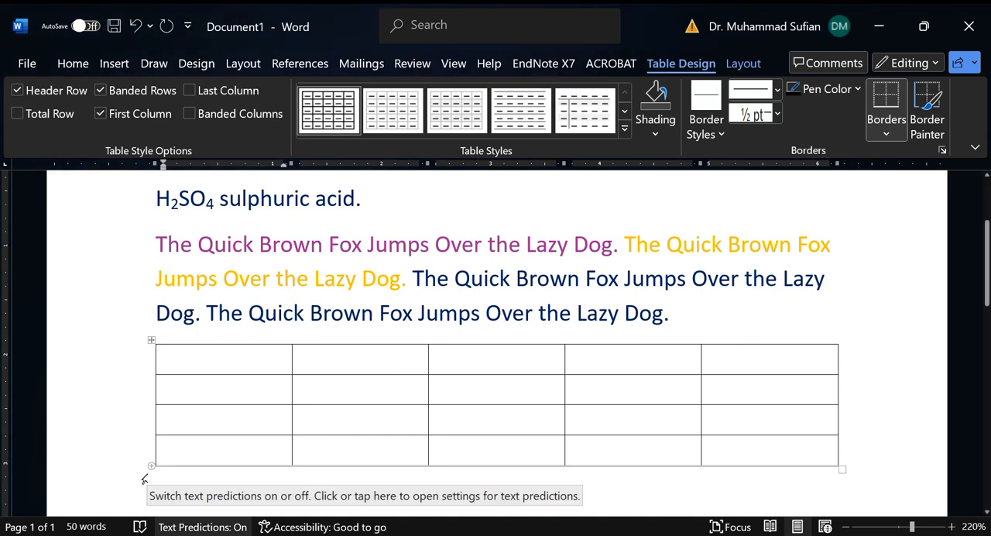
Step: Select the whole table and apply the grid style with a dark blue header row and first column
{"action": "left_click", "coordinate": [152, 339]}
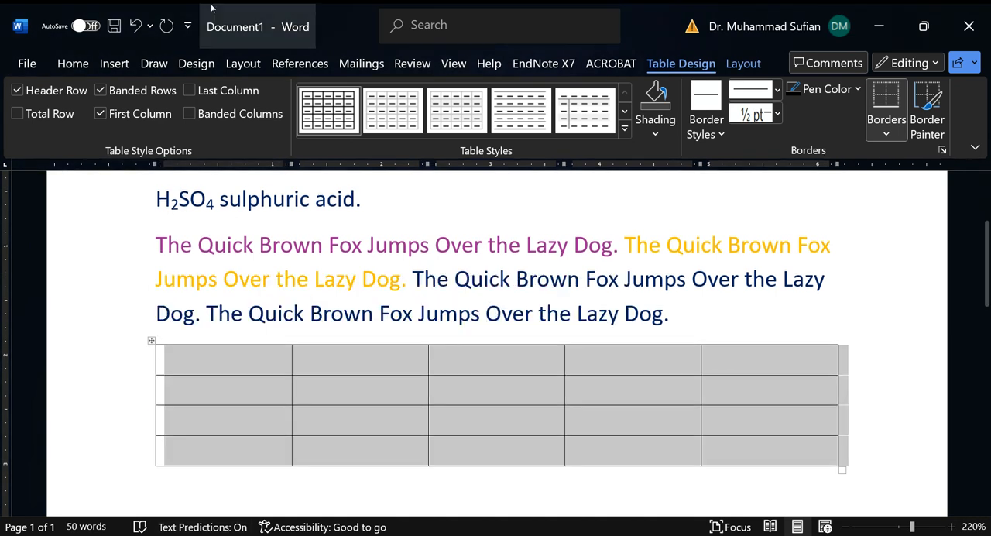
{"action": "left_click", "coordinate": [624, 128]}
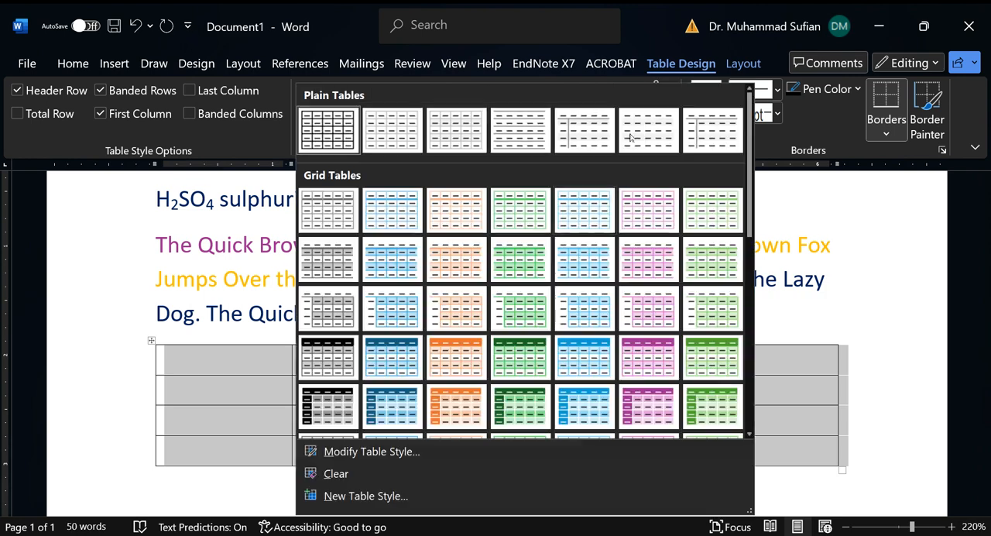
{"action": "left_click", "coordinate": [392, 405]}
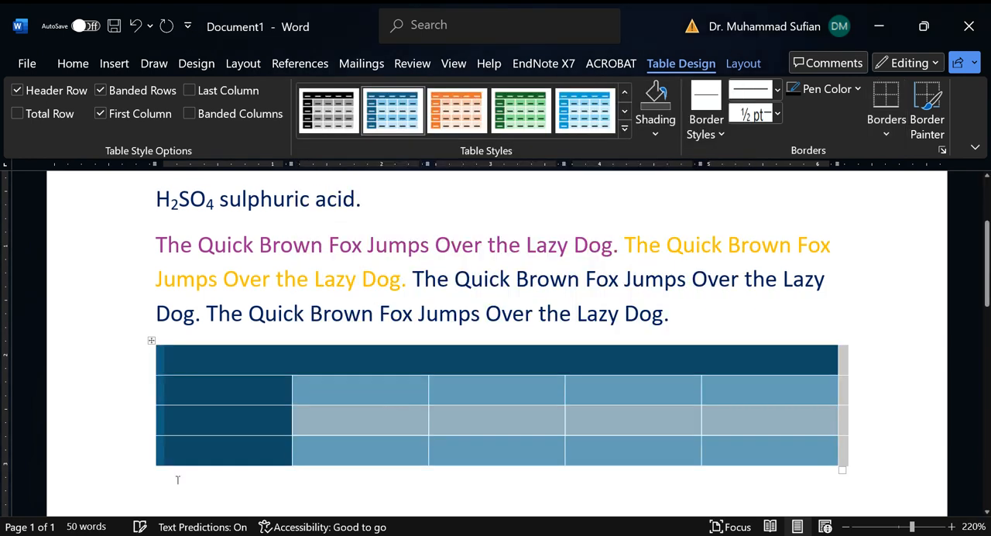
Step: Change the table to the solid dark green list table style with white row lines
{"action": "left_click", "coordinate": [624, 128]}
{"action": "scroll", "coordinate": [636, 347], "scroll_direction": "down", "scroll_amount": 2}
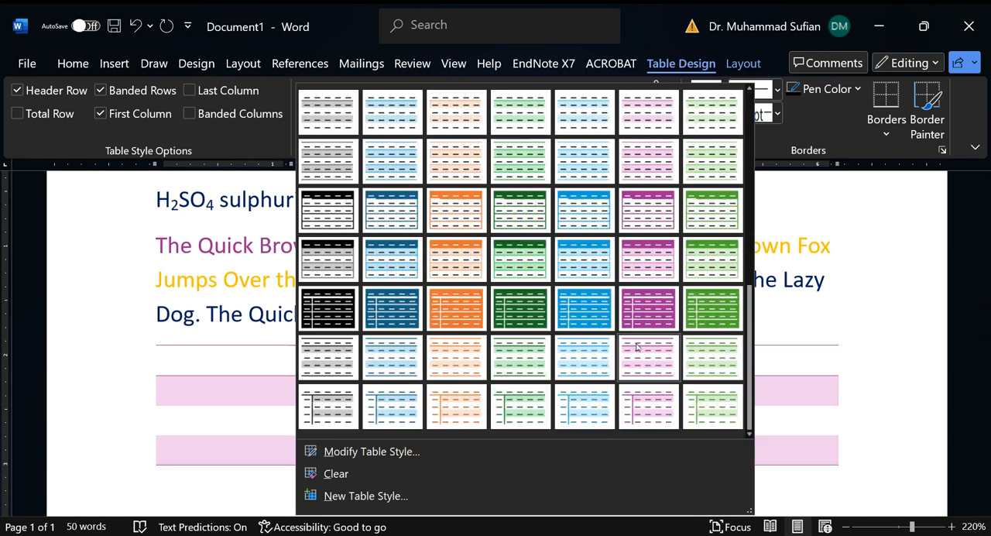
{"action": "left_click", "coordinate": [519, 308]}
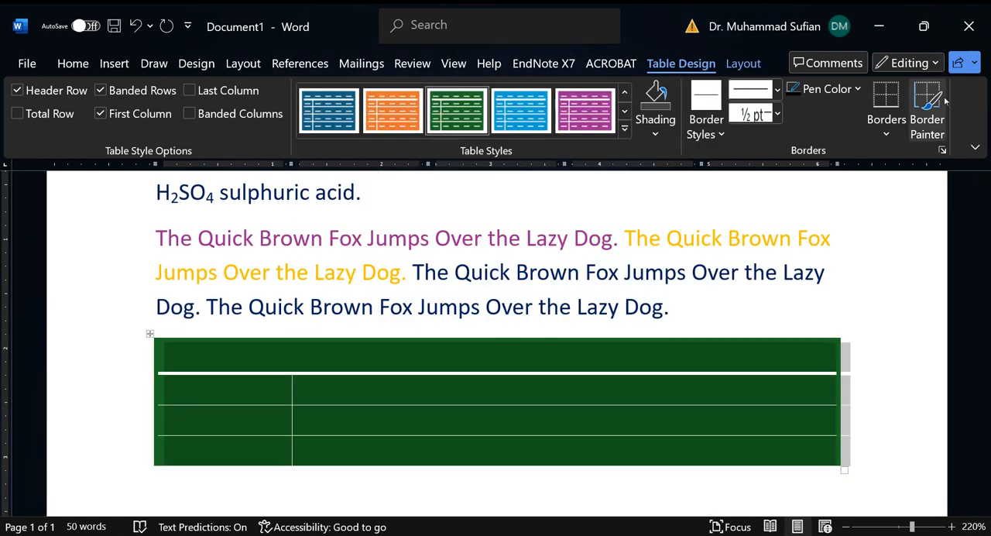
Step: Change the table to the grey banded grid style with an unshaded header row and first column, and deselect it
{"action": "left_click", "coordinate": [624, 129]}
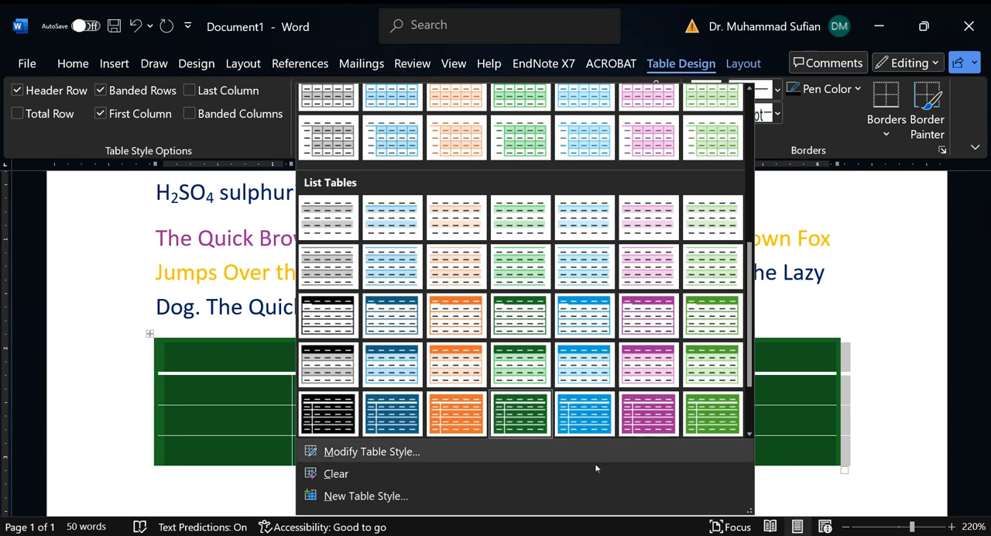
{"action": "scroll", "coordinate": [410, 364], "scroll_direction": "down", "scroll_amount": 2}
{"action": "scroll", "coordinate": [468, 379], "scroll_direction": "up", "scroll_amount": 5}
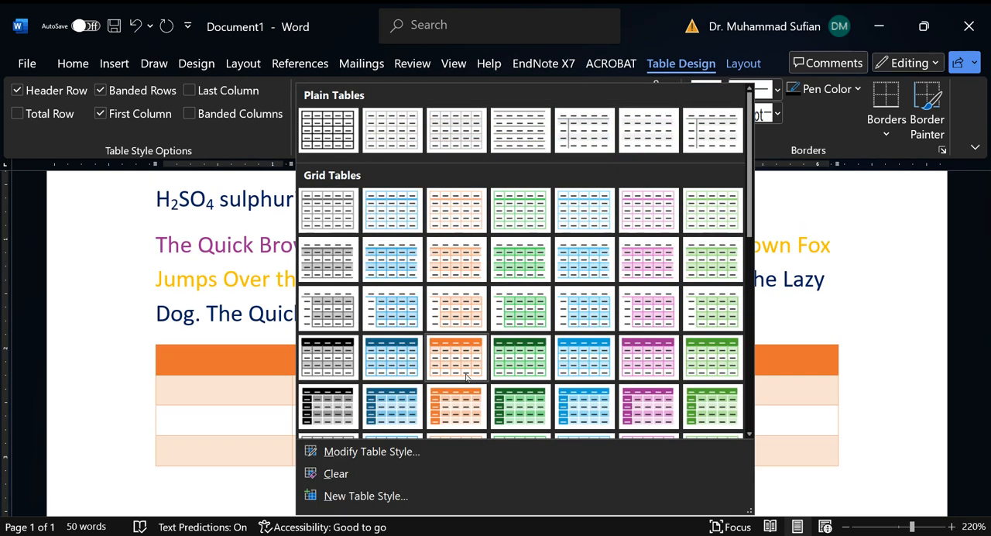
{"action": "left_click", "coordinate": [333, 316]}
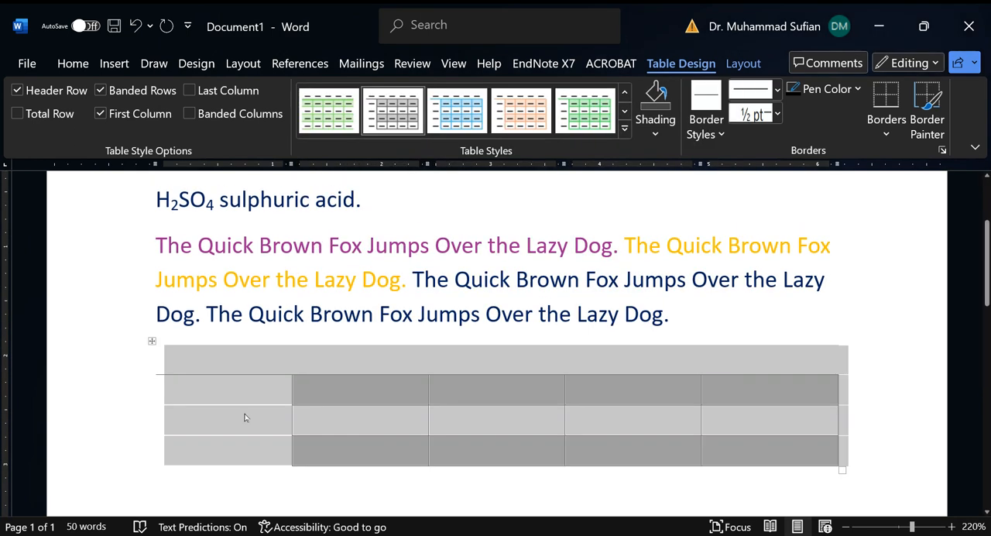
{"action": "left_click", "coordinate": [248, 313]}
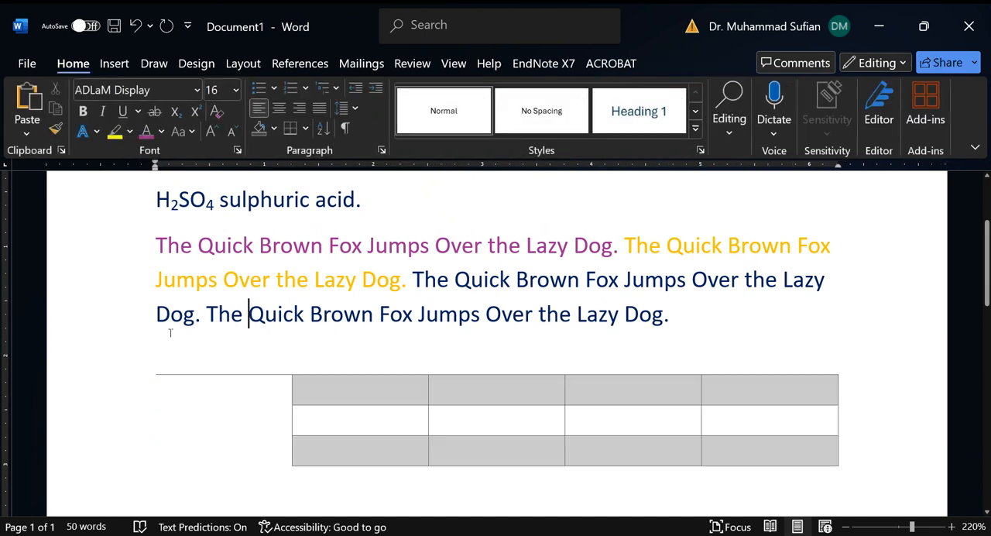
Step: Delete the entire table below the text
{"action": "left_click", "coordinate": [287, 354]}
{"action": "right_click", "coordinate": [151, 342]}
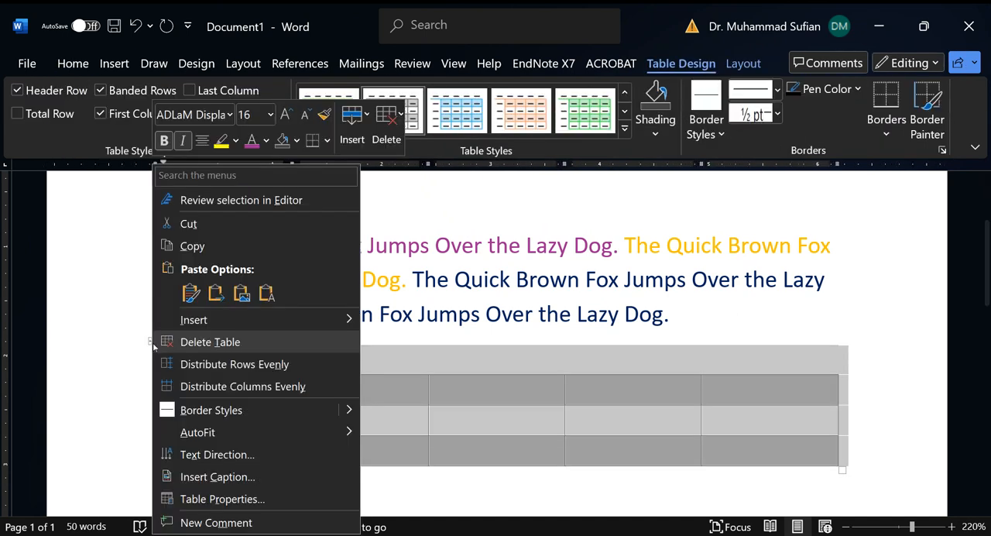
{"action": "left_click", "coordinate": [240, 344]}
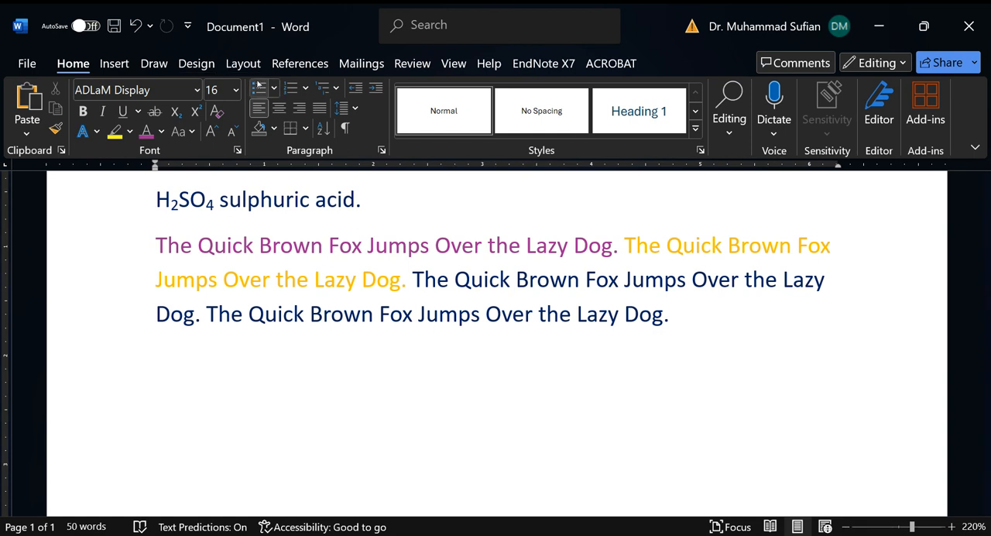
Step: Insert the β symbol in the empty paragraph below the text
{"action": "left_click", "coordinate": [107, 65]}
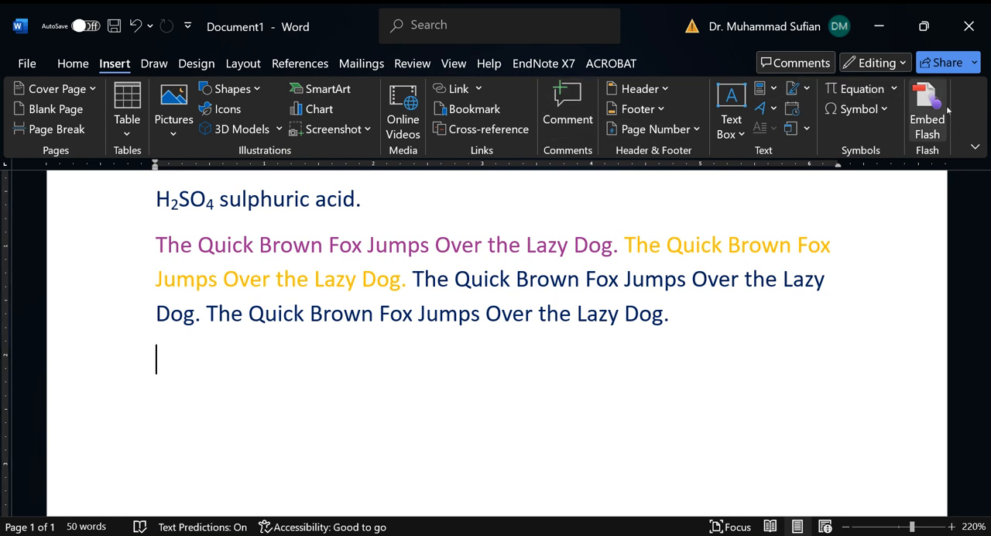
{"action": "left_click", "coordinate": [886, 110]}
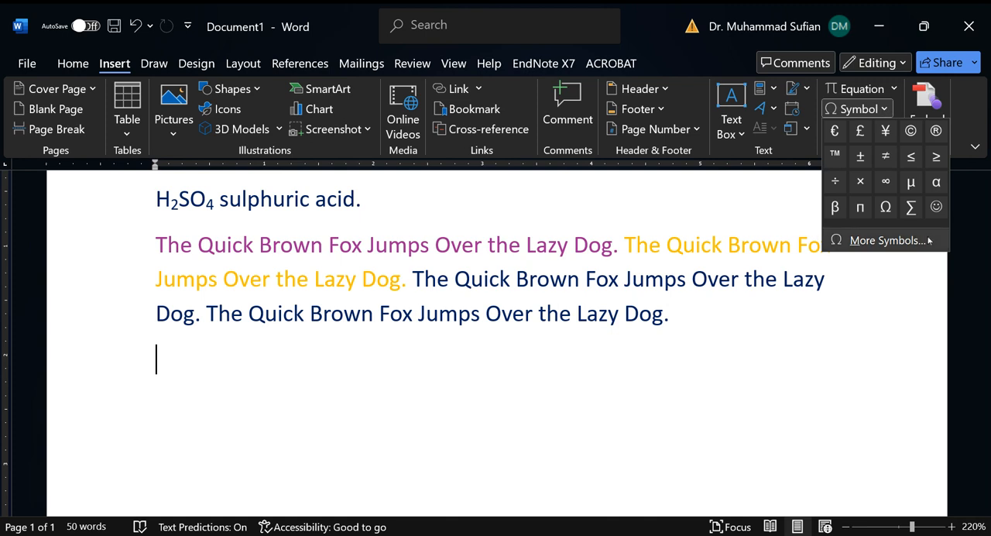
{"action": "left_click", "coordinate": [886, 240]}
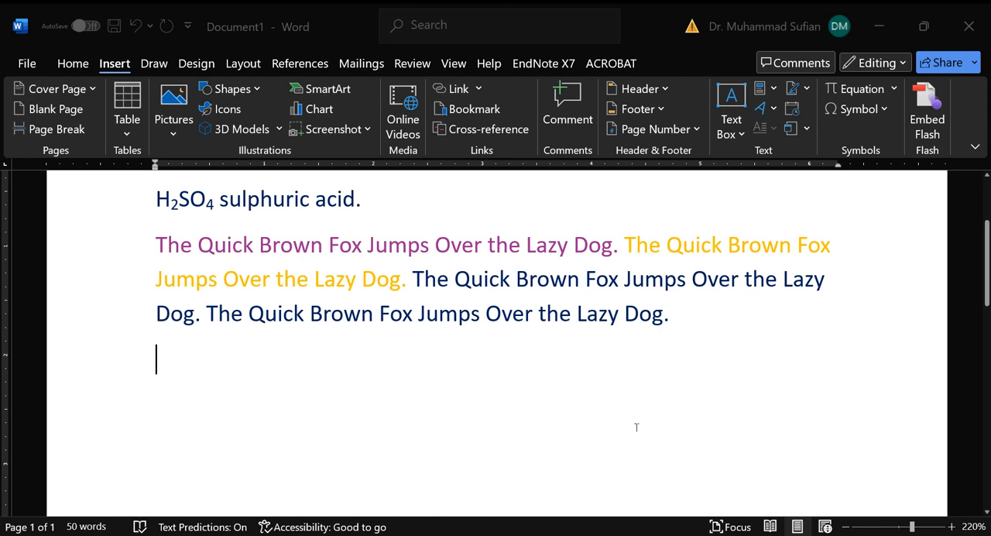
{"action": "type", "text": "β"}
{"action": "left_click", "coordinate": [653, 377]}
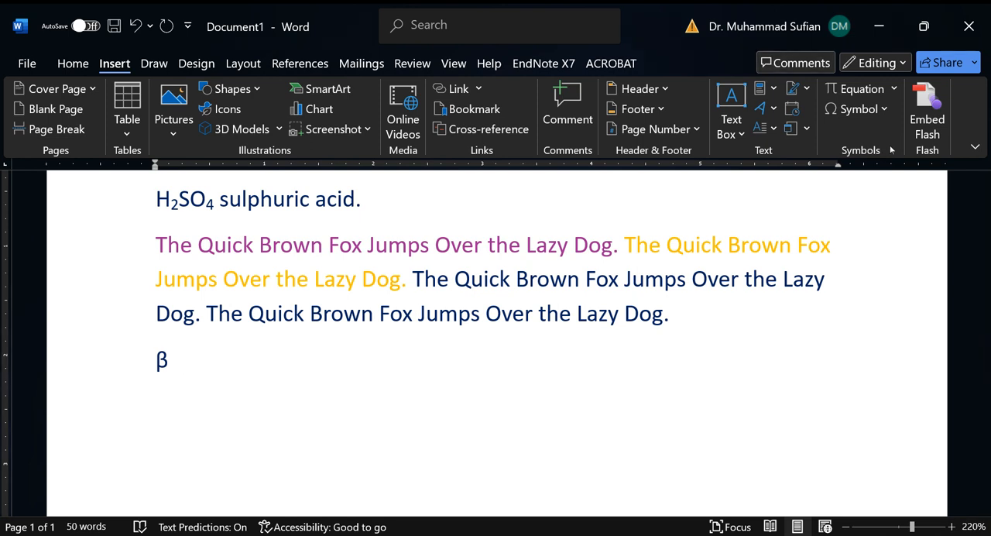
Step: Insert the built-in Area of Circle equation directly after the β symbol
{"action": "left_click", "coordinate": [895, 90]}
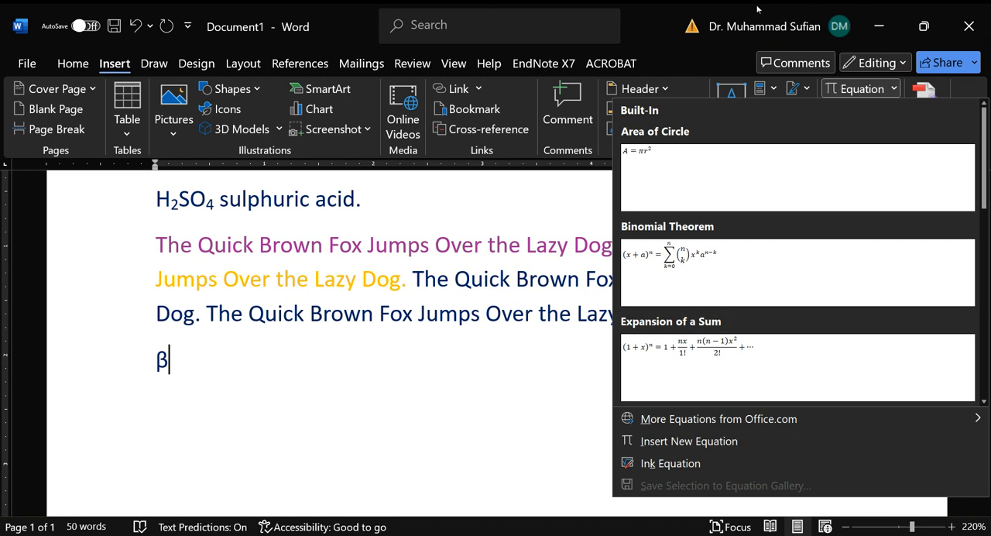
{"action": "left_click", "coordinate": [683, 164]}
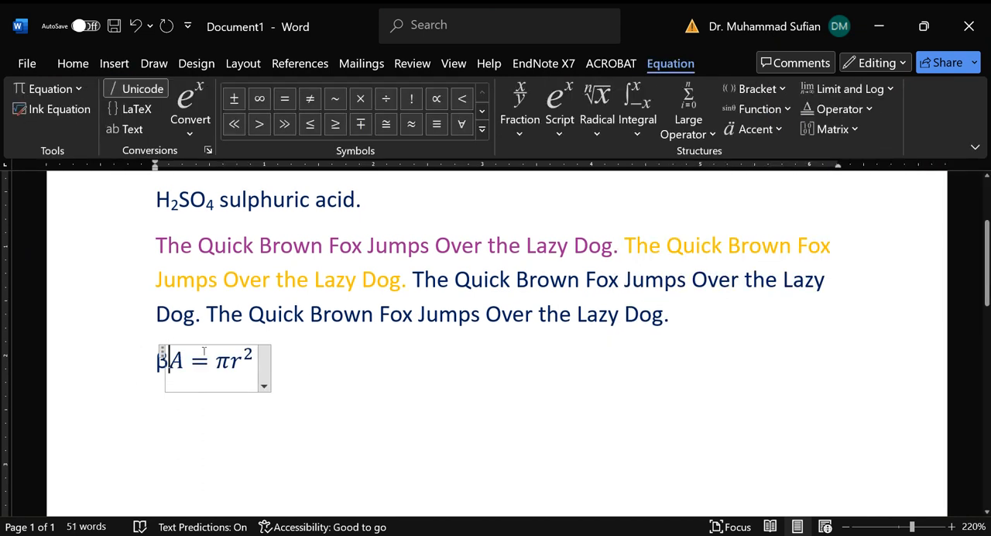
{"action": "left_click", "coordinate": [298, 396]}
{"action": "left_click", "coordinate": [189, 379]}
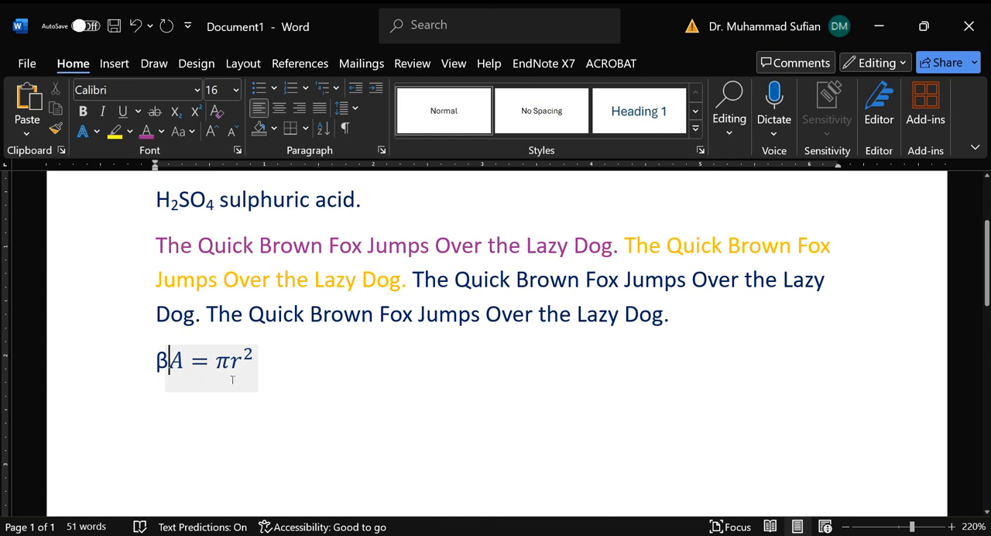
{"action": "key", "text": "Return"}
{"action": "key", "text": "BackSpace"}
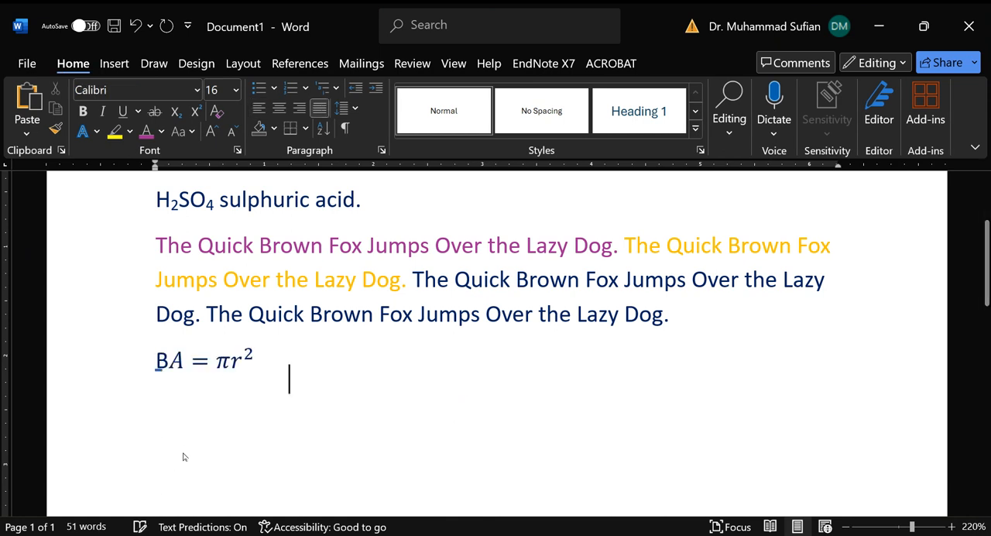
Step: Try a tab space before "Quick" in the last text line and remove it again
{"action": "left_click", "coordinate": [248, 336]}
{"action": "key", "text": "Tab"}
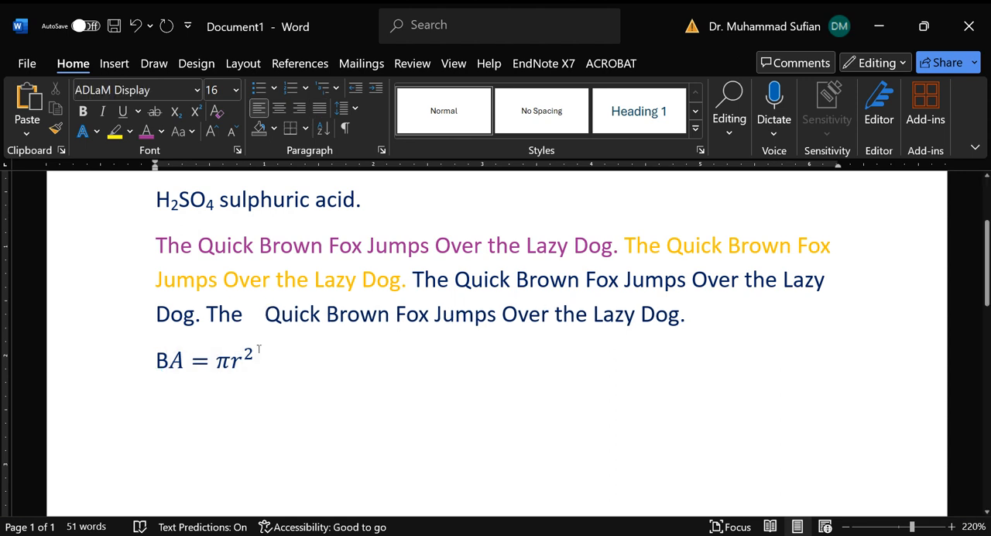
{"action": "key", "text": "BackSpace"}
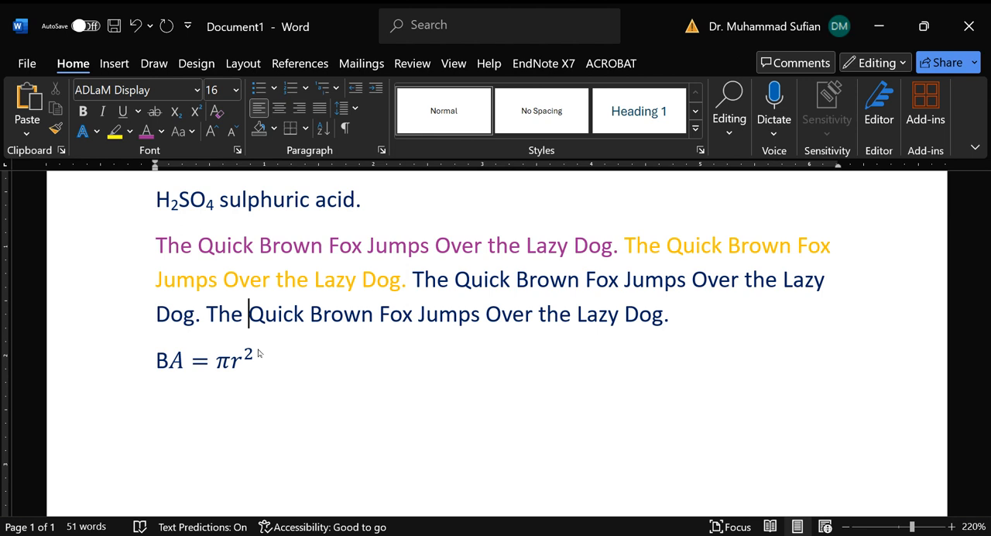
Step: Insert a tab space between the β symbol and the circle-area equation
{"action": "left_click", "coordinate": [258, 352]}
{"action": "key", "text": "Left"}
{"action": "key", "text": "Left"}
{"action": "key", "text": "Left"}
{"action": "key", "text": "Left"}
{"action": "key", "text": "Left"}
{"action": "key", "text": "Left"}
{"action": "key", "text": "Left"}
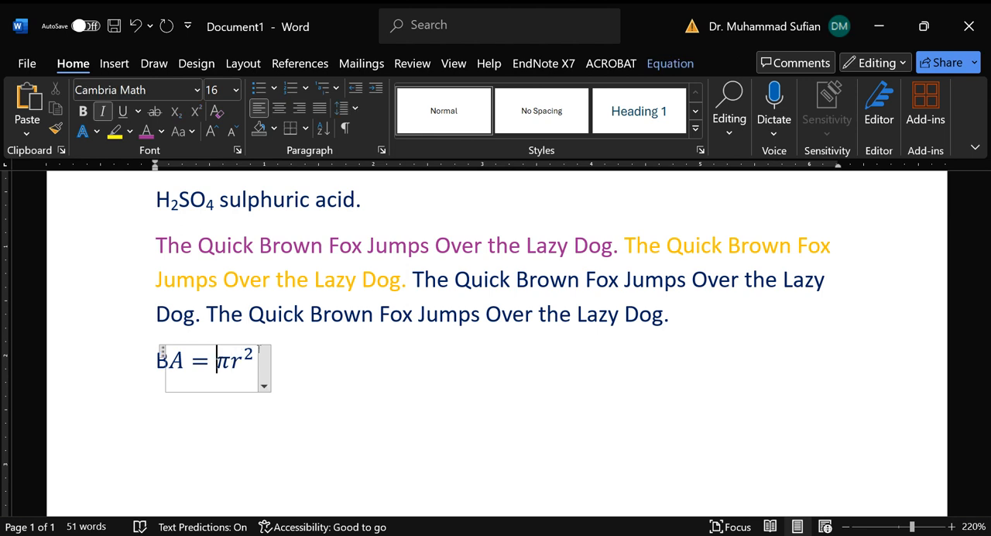
{"action": "key", "text": "Right"}
{"action": "key", "text": "Tab"}
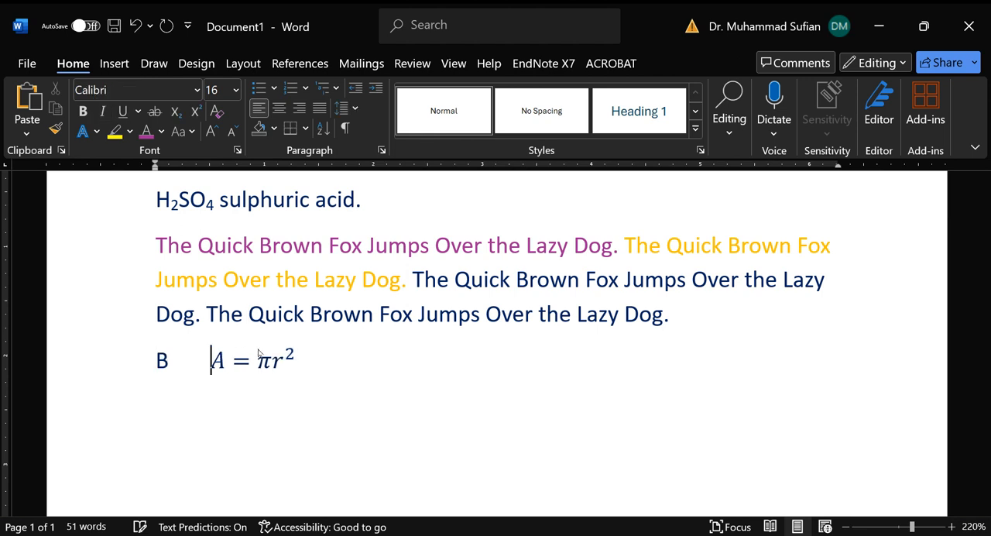
{"action": "left_click", "coordinate": [274, 368]}
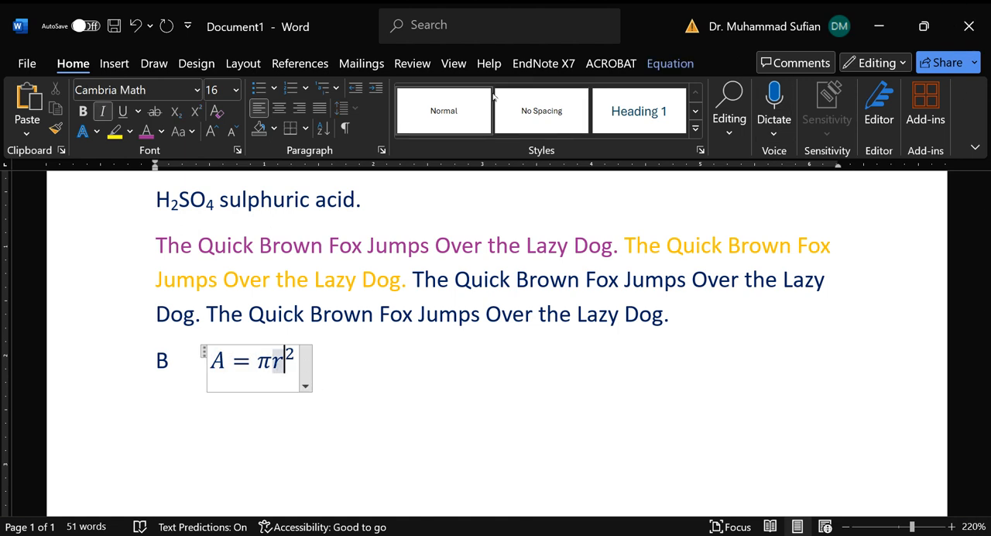
{"action": "left_click", "coordinate": [116, 63]}
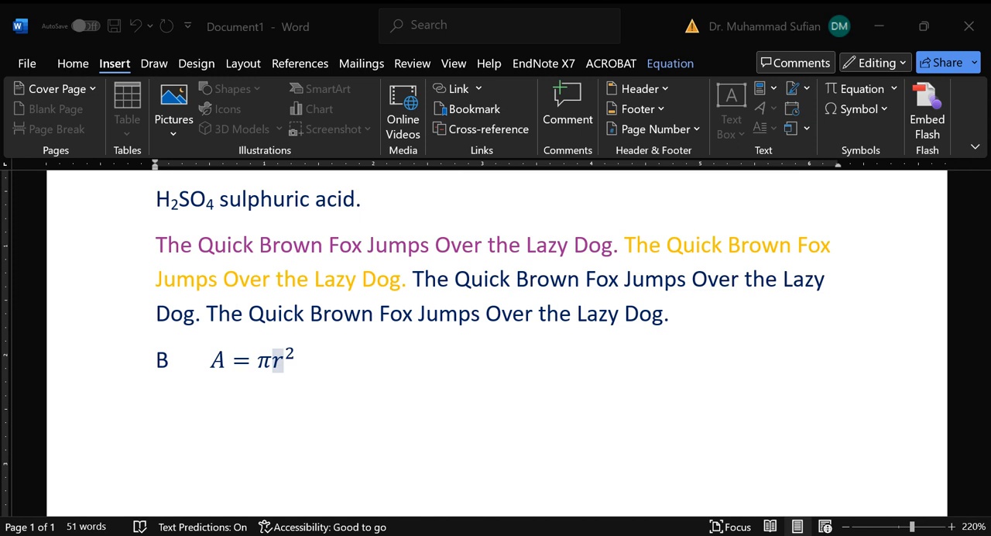
{"action": "left_click", "coordinate": [285, 360]}
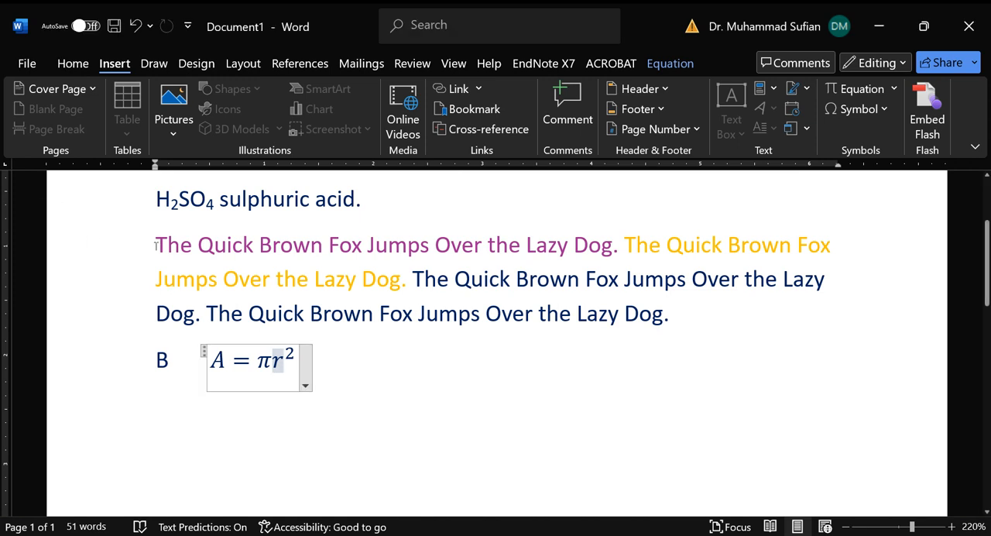
{"action": "left_click", "coordinate": [52, 65]}
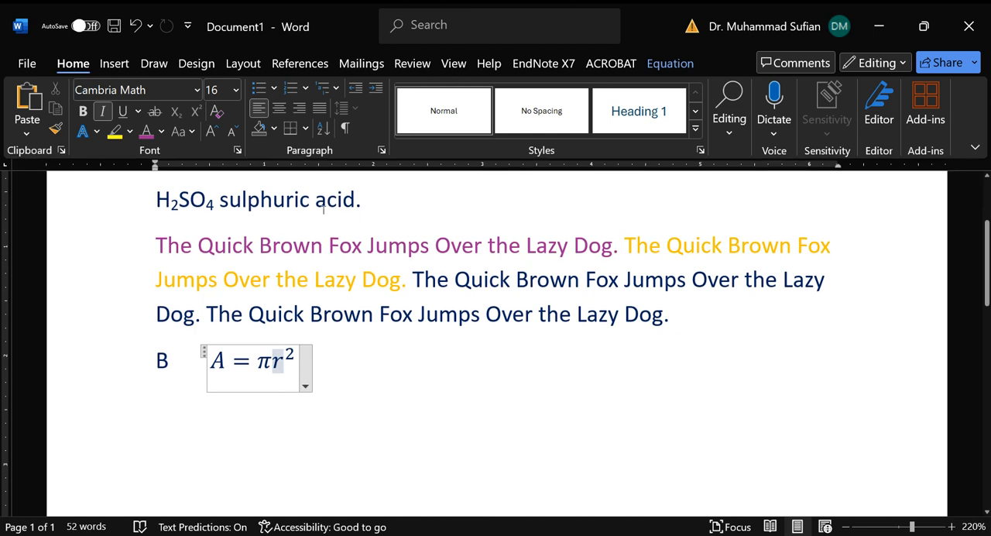
{"action": "scroll", "coordinate": [503, 271], "scroll_direction": "up", "scroll_amount": 3}
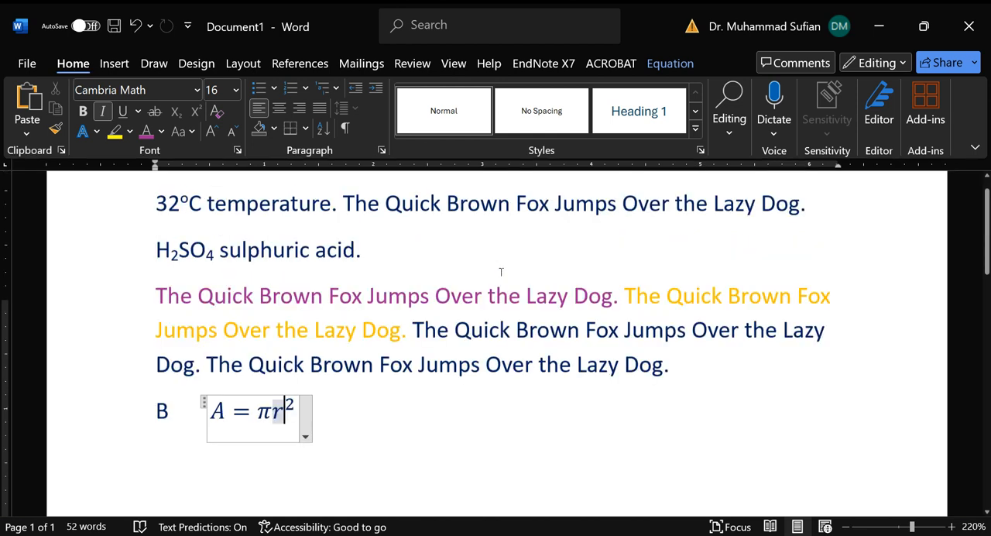
{"action": "scroll", "coordinate": [510, 264], "scroll_direction": "down", "scroll_amount": 3}
Step: Try centre and right alignment on the multicoloured three-line paragraph and set it back to left alignment
{"action": "double_click", "coordinate": [132, 257]}
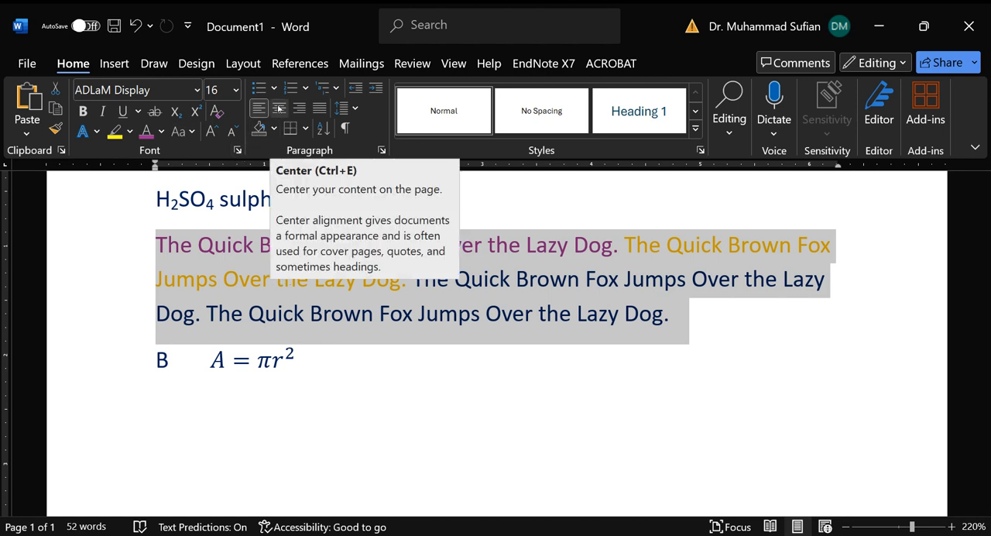
{"action": "left_click", "coordinate": [279, 109]}
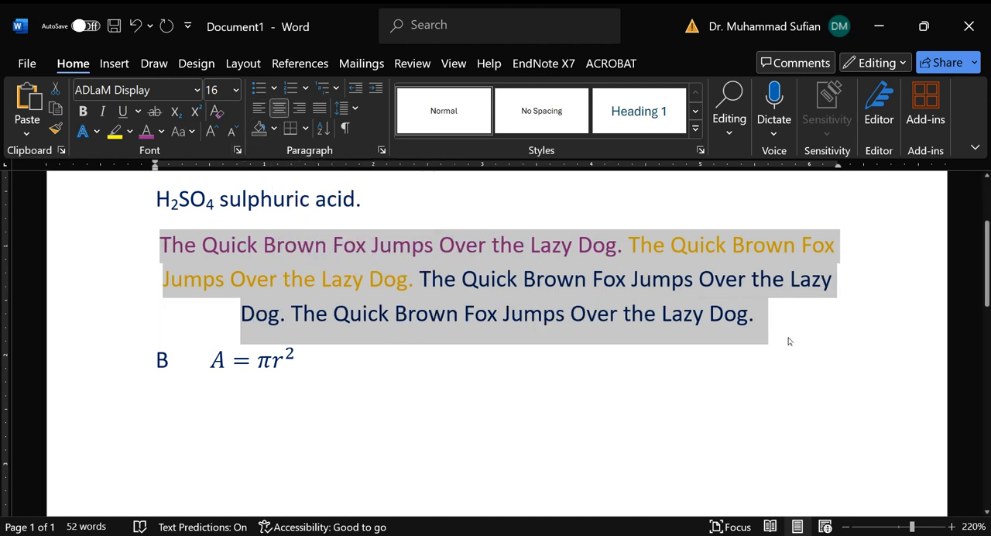
{"action": "left_click", "coordinate": [298, 112]}
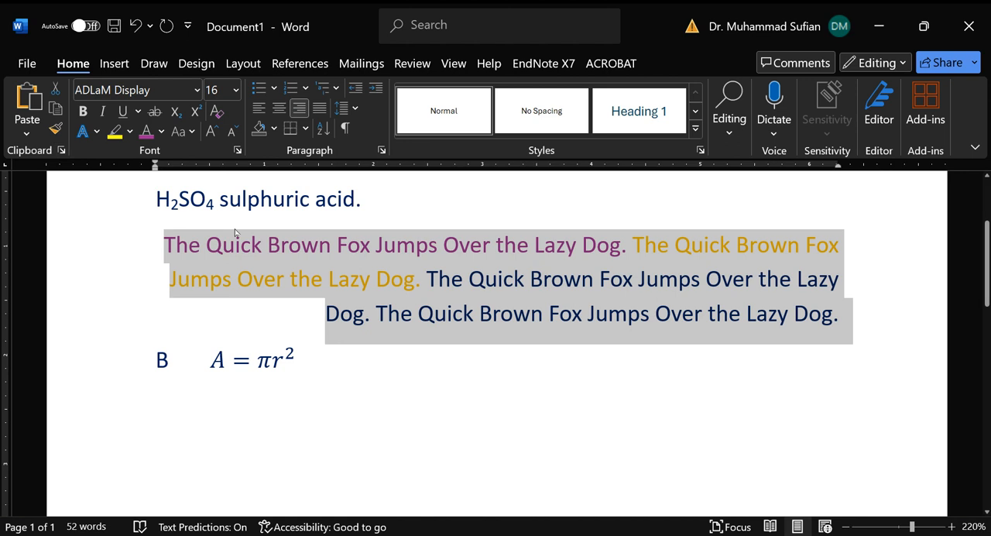
{"action": "left_click", "coordinate": [256, 108]}
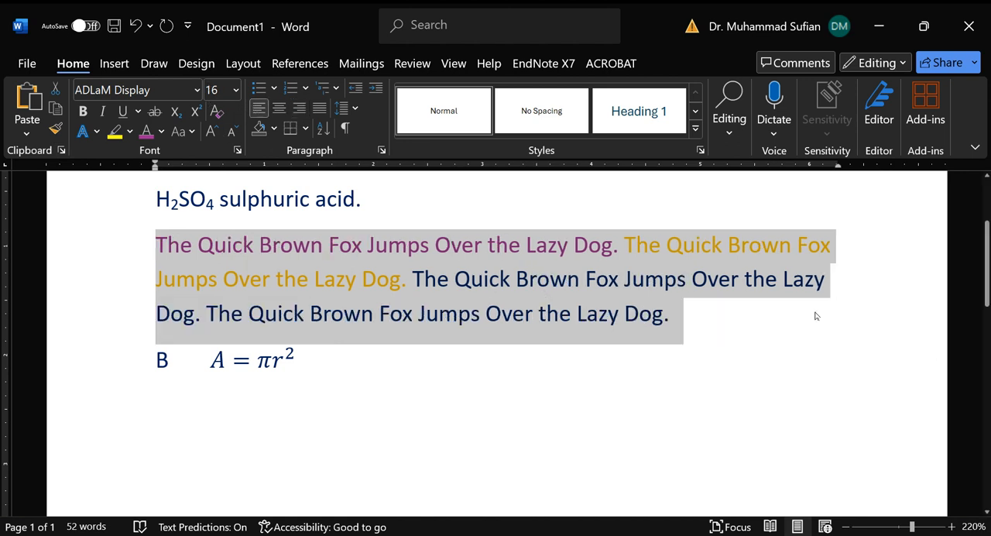
{"action": "left_click", "coordinate": [781, 323]}
Step: Justify the multicoloured three-line paragraph below the sulphuric acid line
{"action": "scroll", "coordinate": [841, 279], "scroll_direction": "up", "scroll_amount": 2}
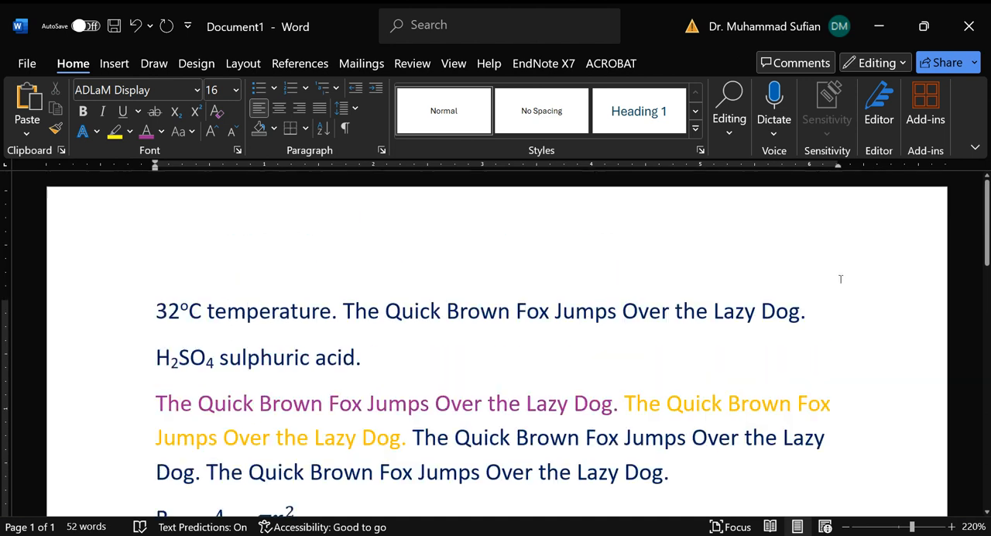
{"action": "scroll", "coordinate": [840, 279], "scroll_direction": "down", "scroll_amount": 3}
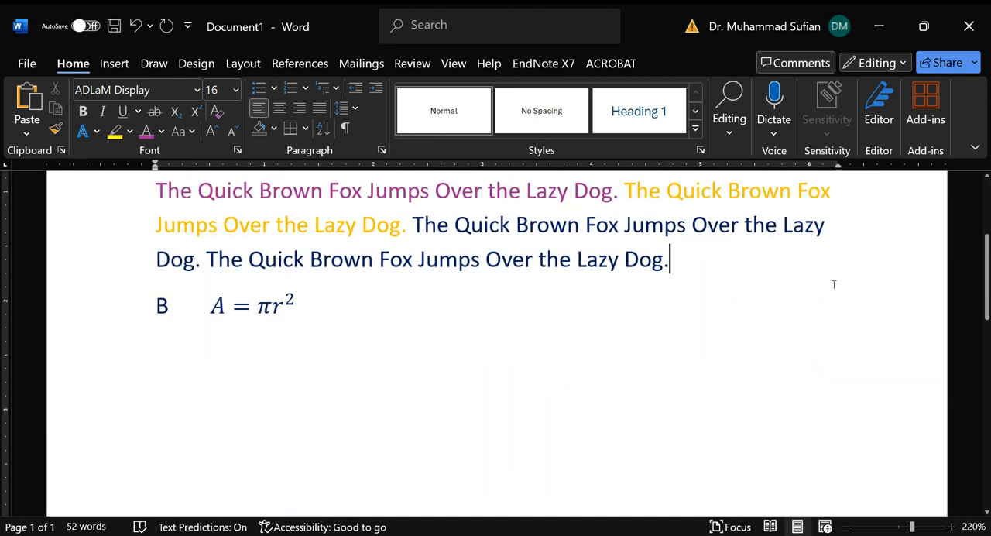
{"action": "scroll", "coordinate": [834, 284], "scroll_direction": "up", "scroll_amount": 2}
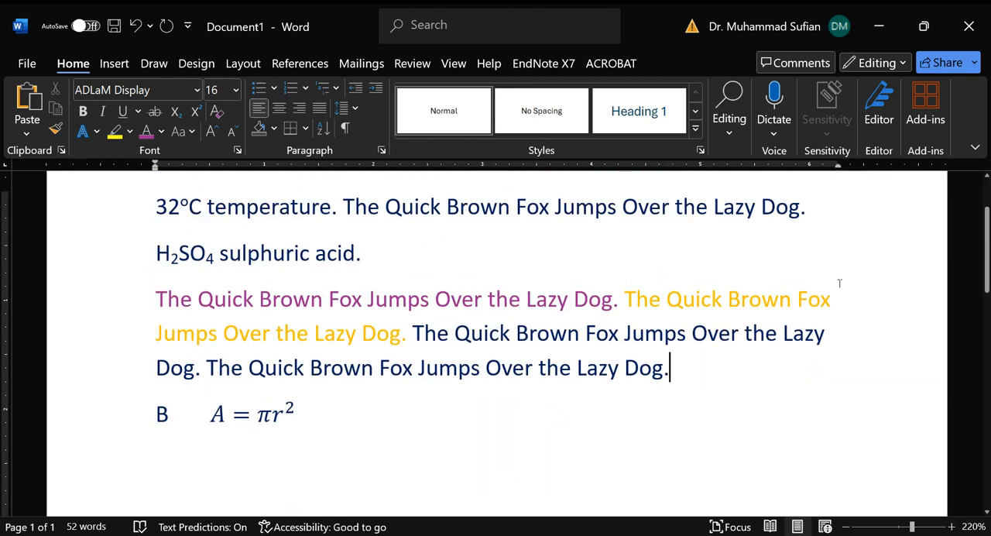
{"action": "scroll", "coordinate": [839, 284], "scroll_direction": "down", "scroll_amount": 2}
{"action": "left_click_drag", "start_coordinate": [123, 192], "coordinate": [121, 246]}
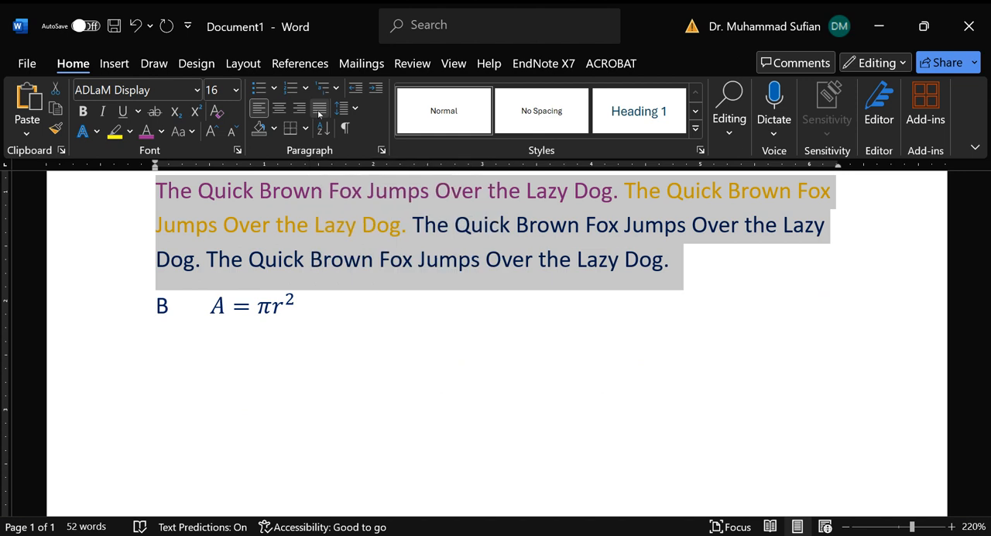
{"action": "left_click", "coordinate": [319, 110]}
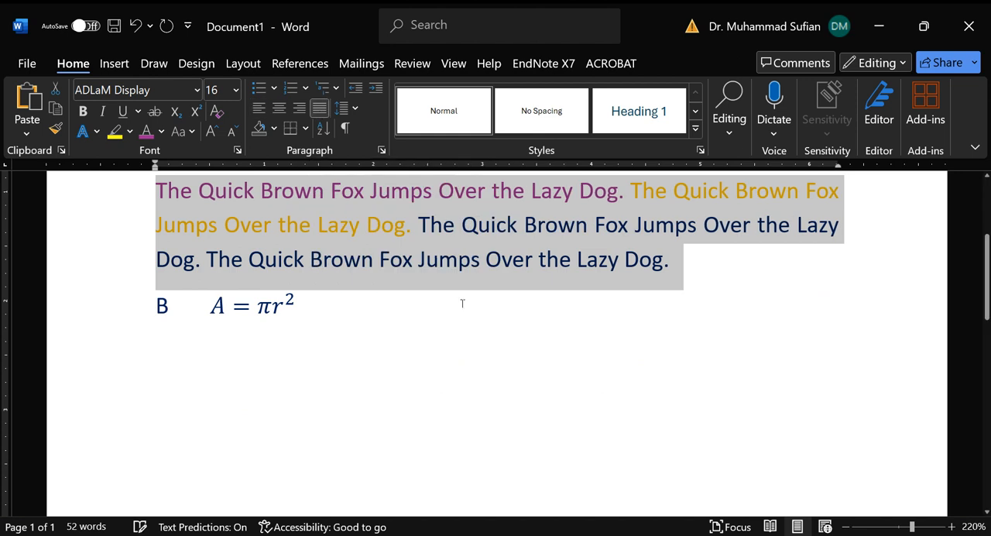
{"action": "left_click", "coordinate": [863, 269]}
{"action": "scroll", "coordinate": [854, 234], "scroll_direction": "up", "scroll_amount": 2}
{"action": "scroll", "coordinate": [844, 306], "scroll_direction": "down", "scroll_amount": 1}
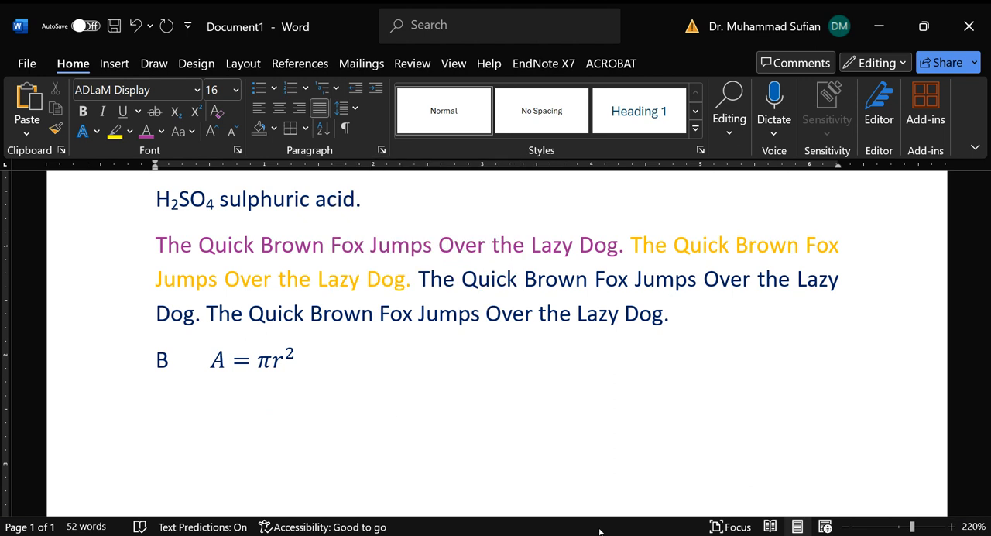
Step: Try line spacings of 1.5 and 2.5 on the justified multicoloured paragraph
{"action": "scroll", "coordinate": [462, 391], "scroll_direction": "up", "scroll_amount": 3}
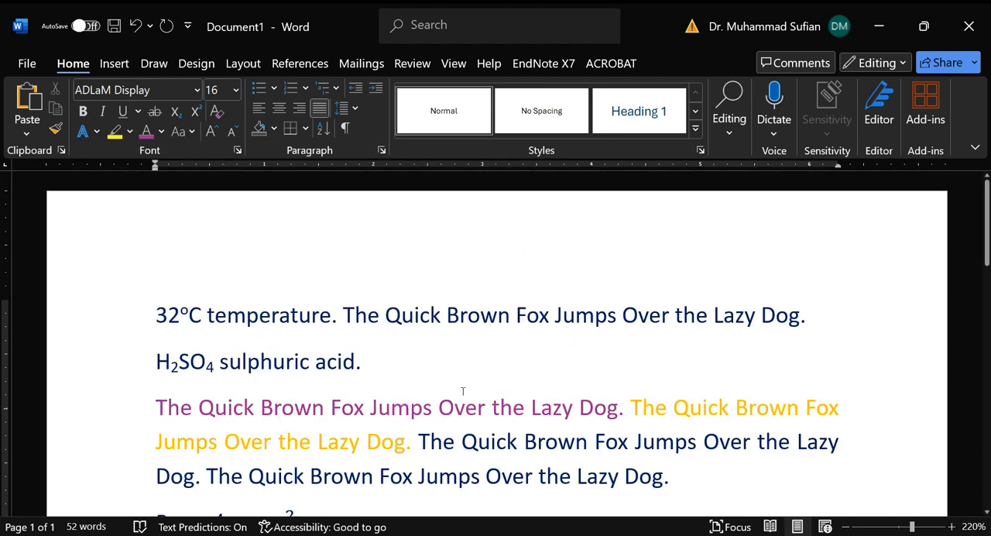
{"action": "scroll", "coordinate": [463, 391], "scroll_direction": "down", "scroll_amount": 1}
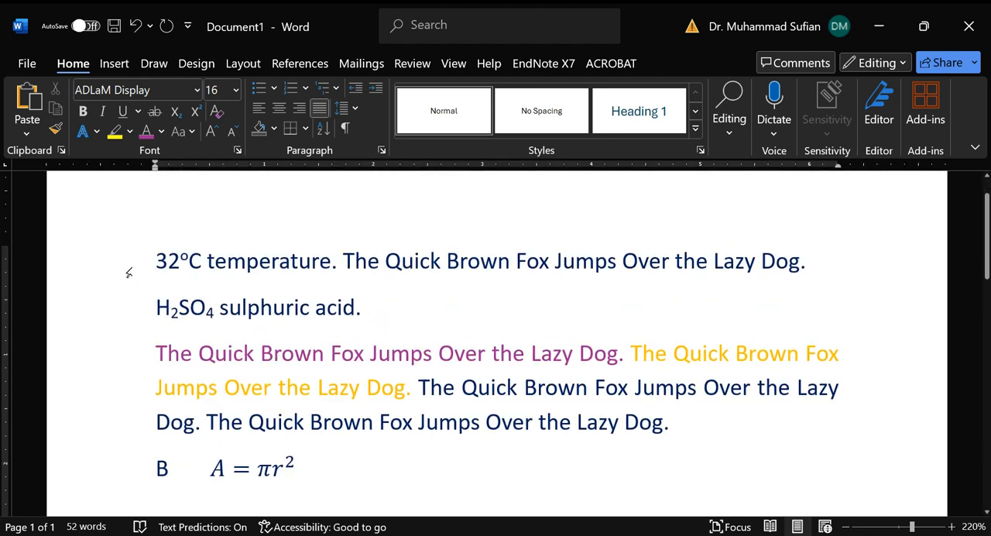
{"action": "left_click_drag", "start_coordinate": [128, 349], "coordinate": [128, 419]}
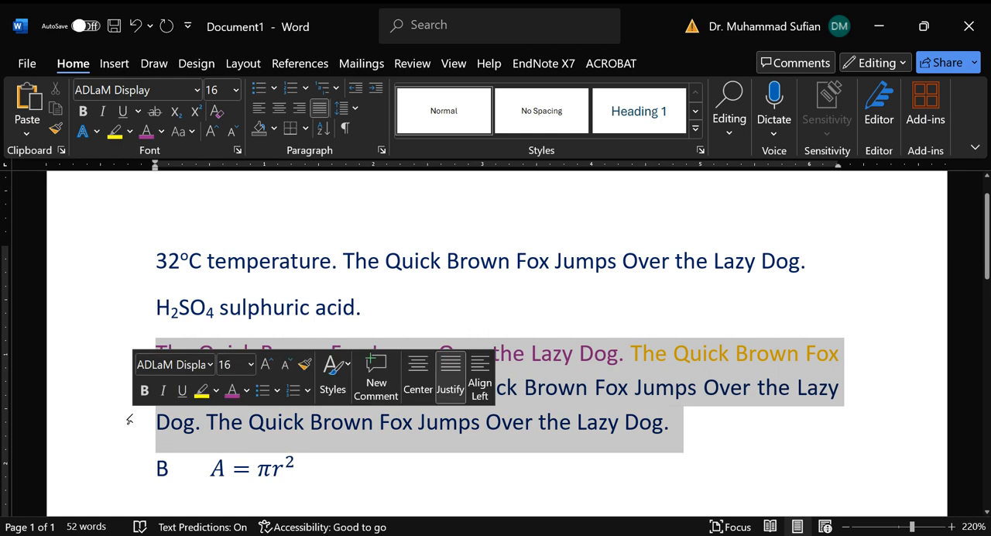
{"action": "left_click", "coordinate": [259, 464]}
{"action": "left_click_drag", "start_coordinate": [126, 361], "coordinate": [124, 418]}
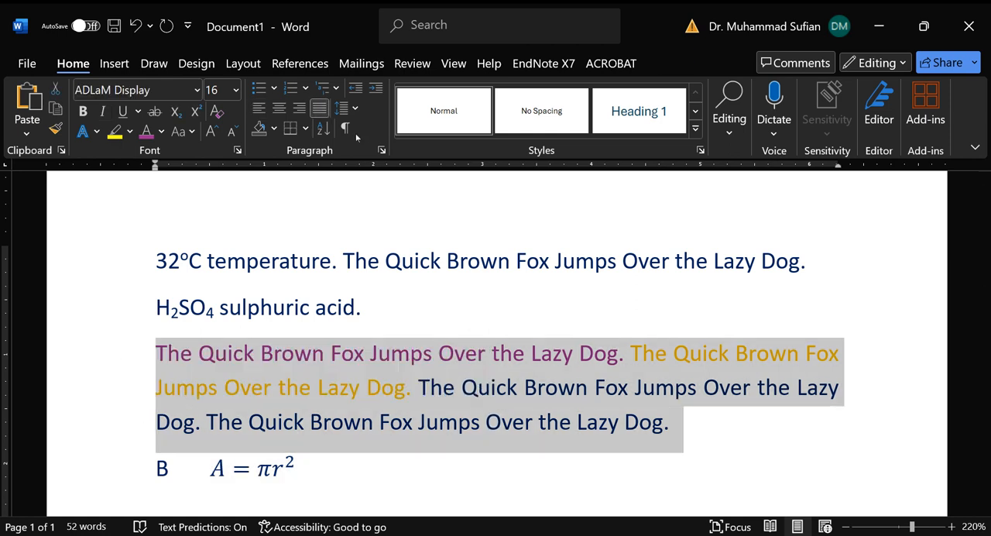
{"action": "left_click", "coordinate": [357, 110]}
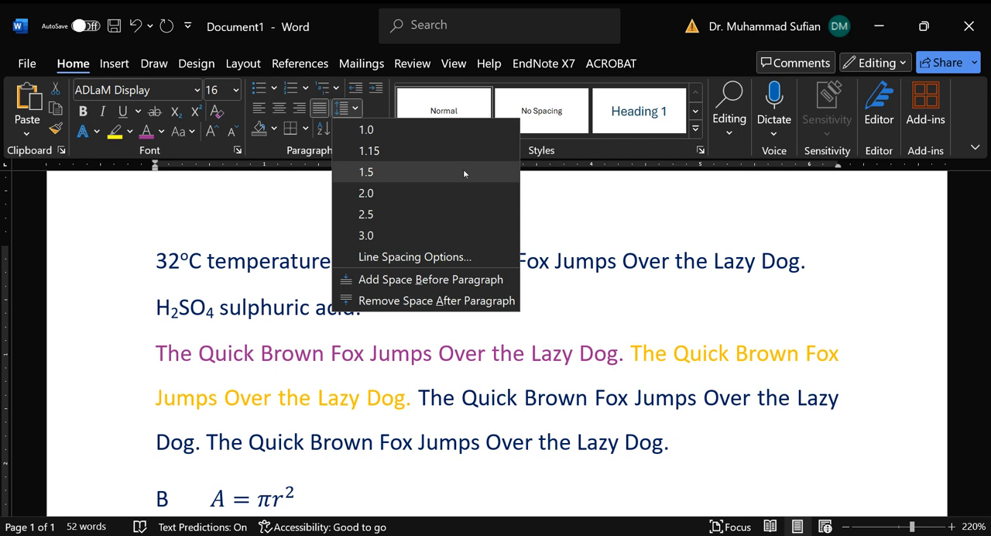
{"action": "left_click", "coordinate": [463, 168]}
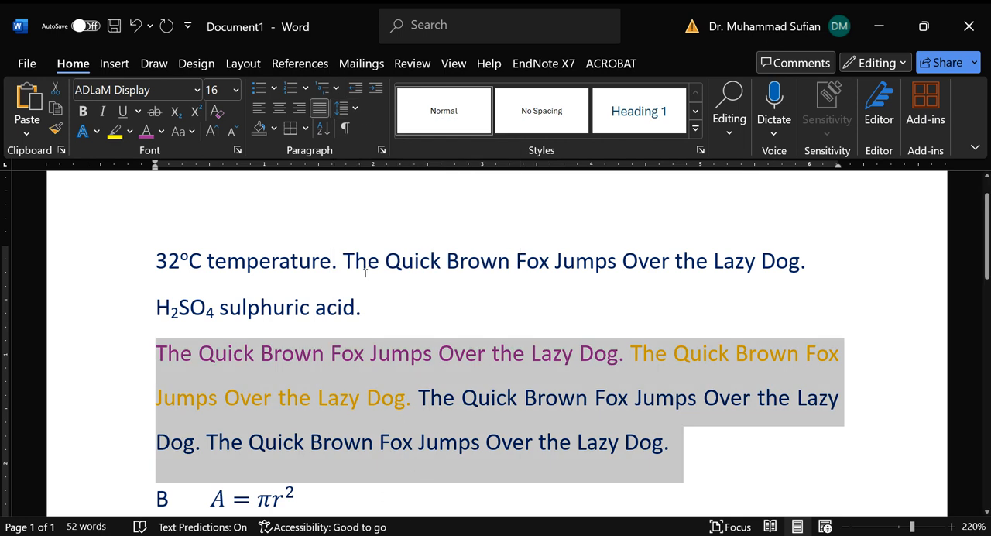
{"action": "left_click", "coordinate": [355, 109]}
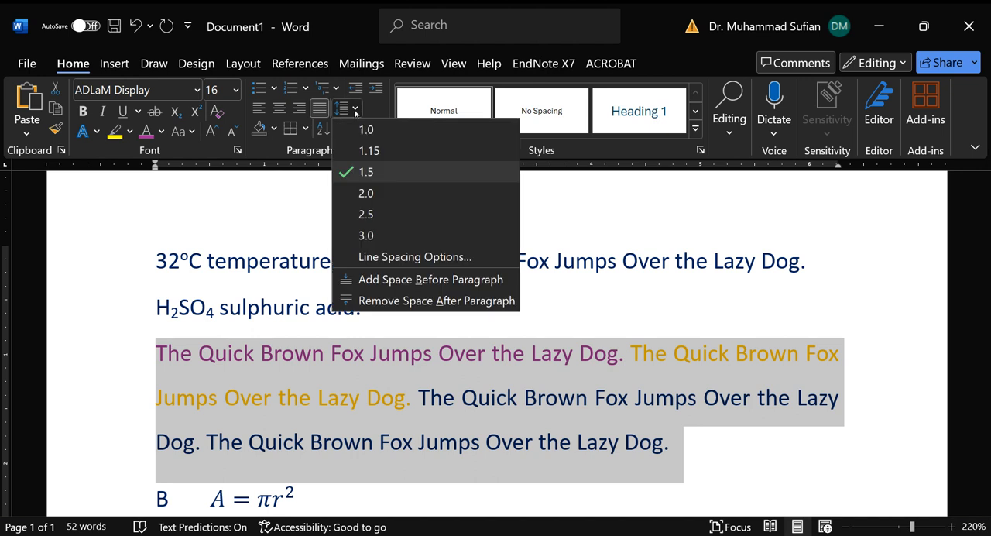
{"action": "left_click", "coordinate": [403, 208]}
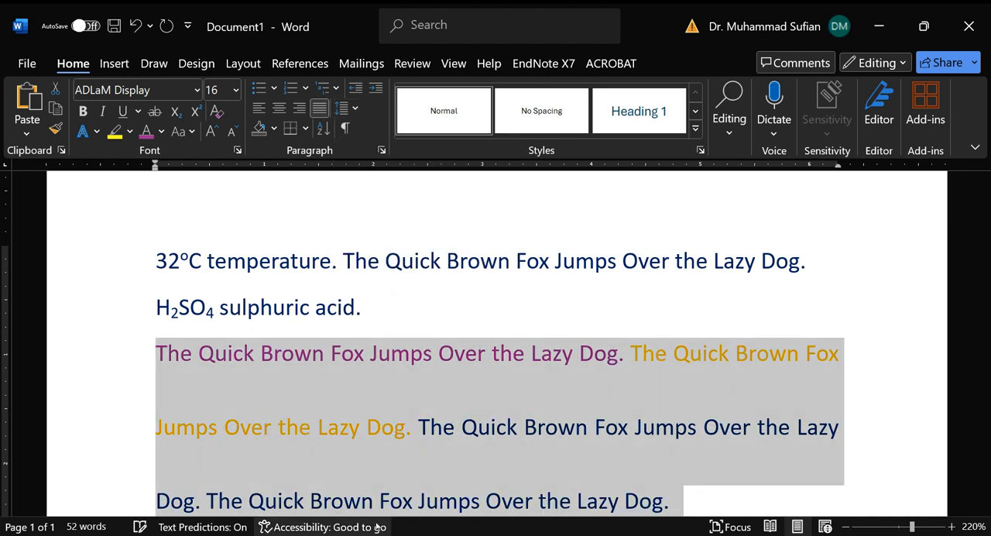
Step: Set the justified paragraph's line spacing to 1.0 and its spacing after to 12 pt
{"action": "left_click", "coordinate": [355, 110]}
{"action": "left_click", "coordinate": [341, 129]}
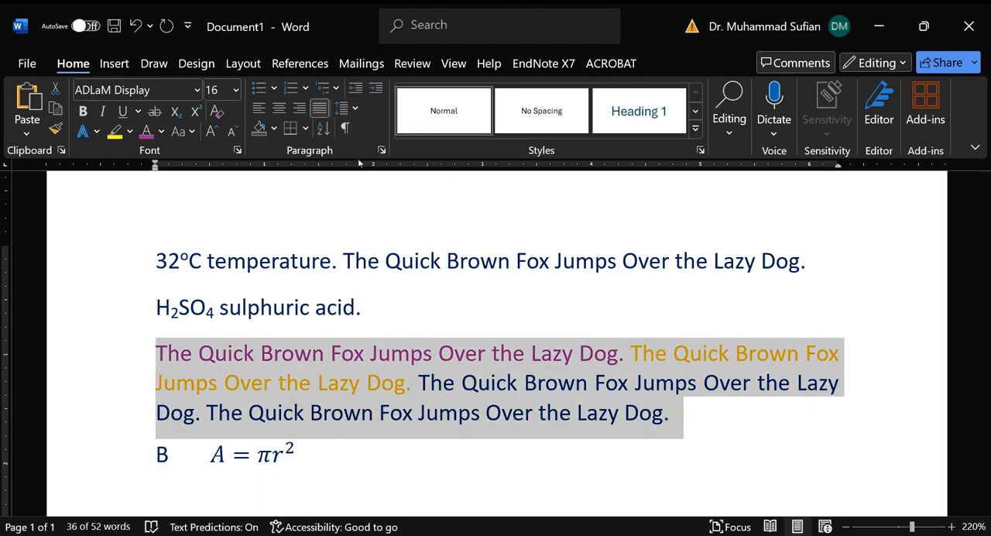
{"action": "left_click", "coordinate": [356, 109]}
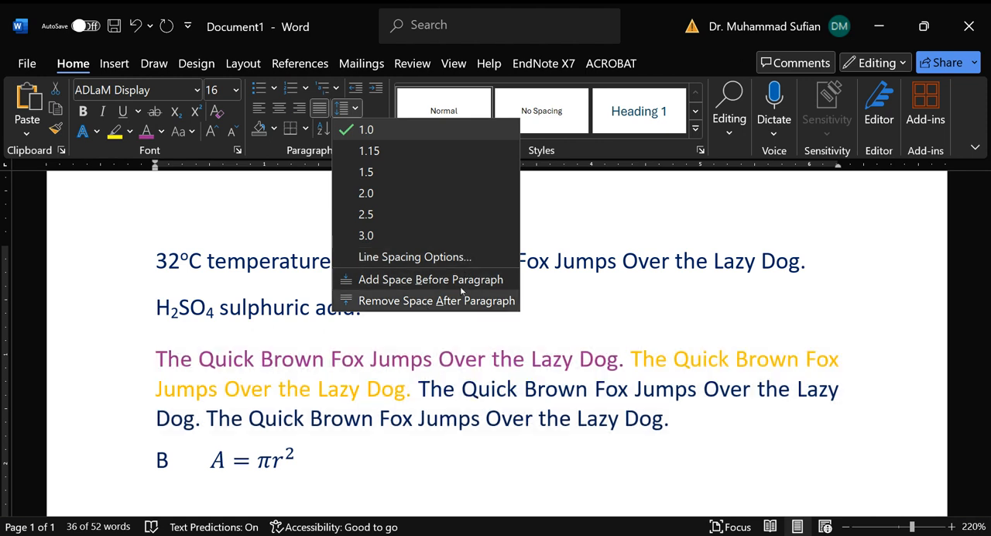
{"action": "left_click", "coordinate": [447, 256]}
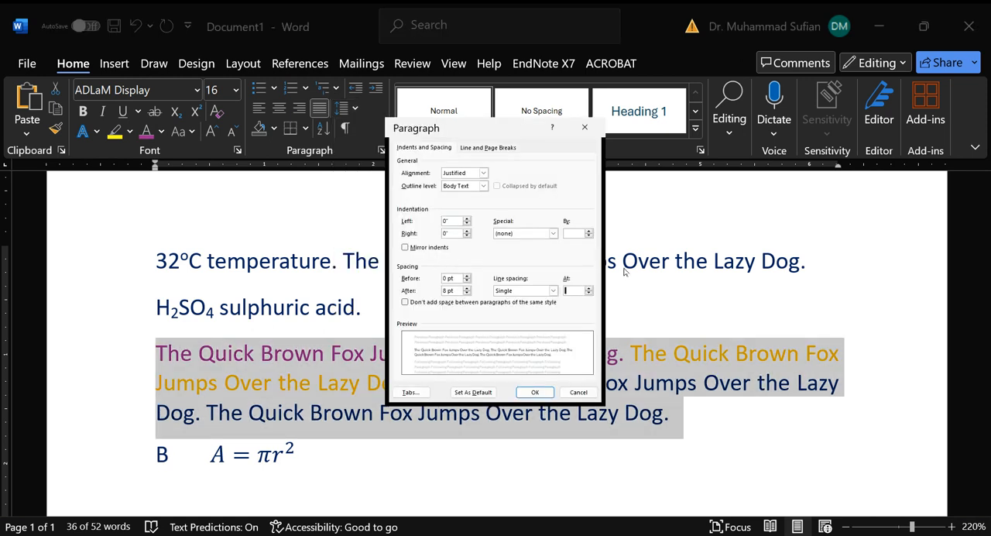
{"action": "left_click", "coordinate": [564, 287]}
{"action": "left_click", "coordinate": [466, 288]}
{"action": "left_click", "coordinate": [467, 289]}
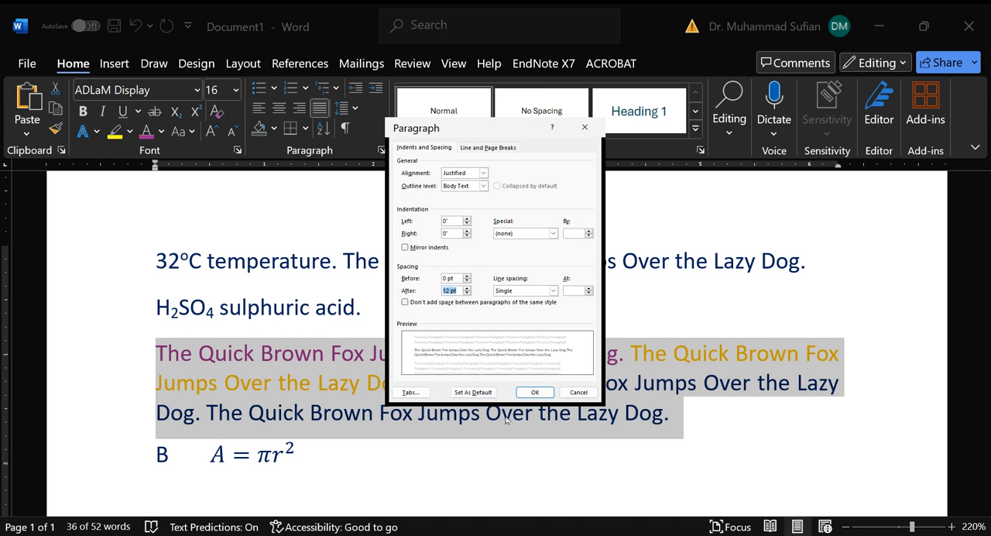
{"action": "left_click", "coordinate": [534, 391]}
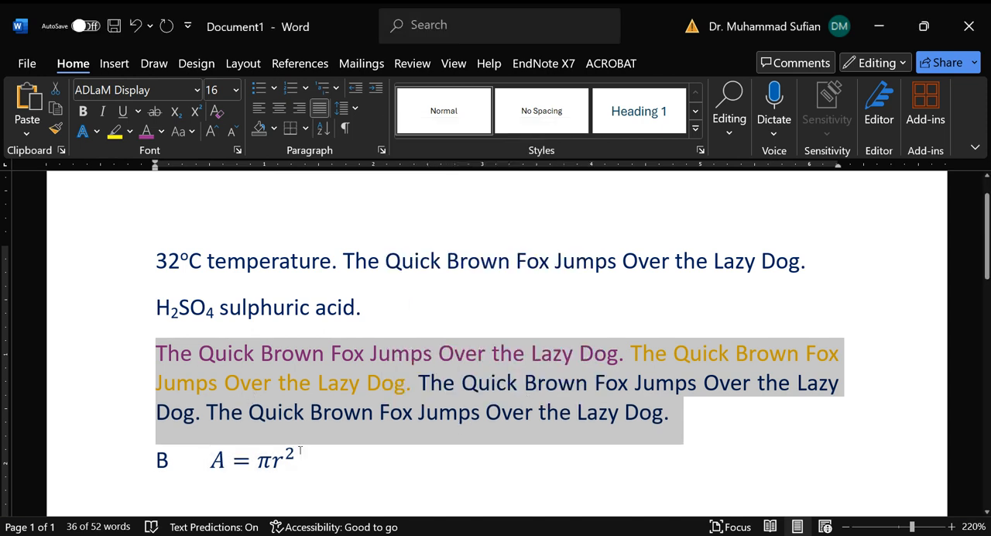
{"action": "left_click", "coordinate": [138, 462]}
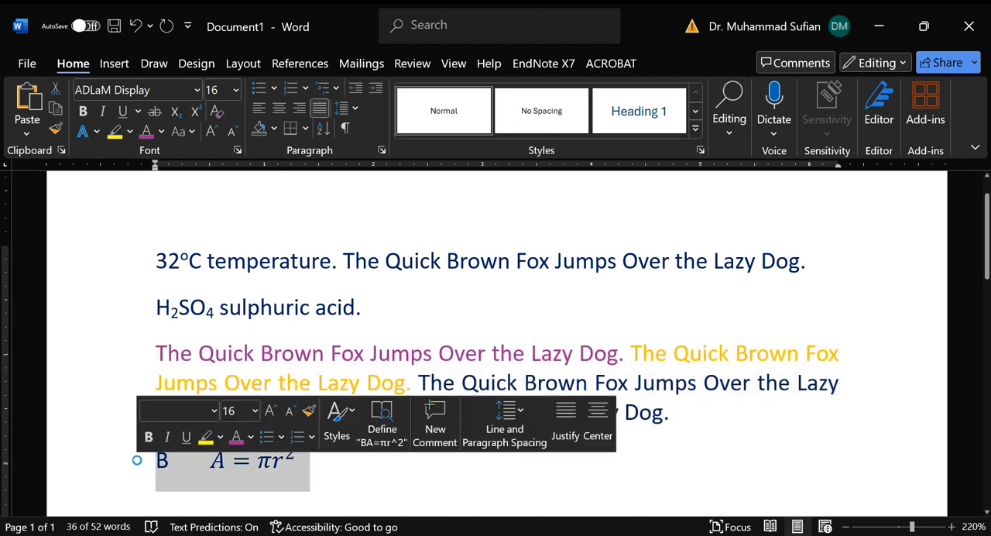
{"action": "left_click", "coordinate": [261, 473]}
{"action": "left_click", "coordinate": [117, 414]}
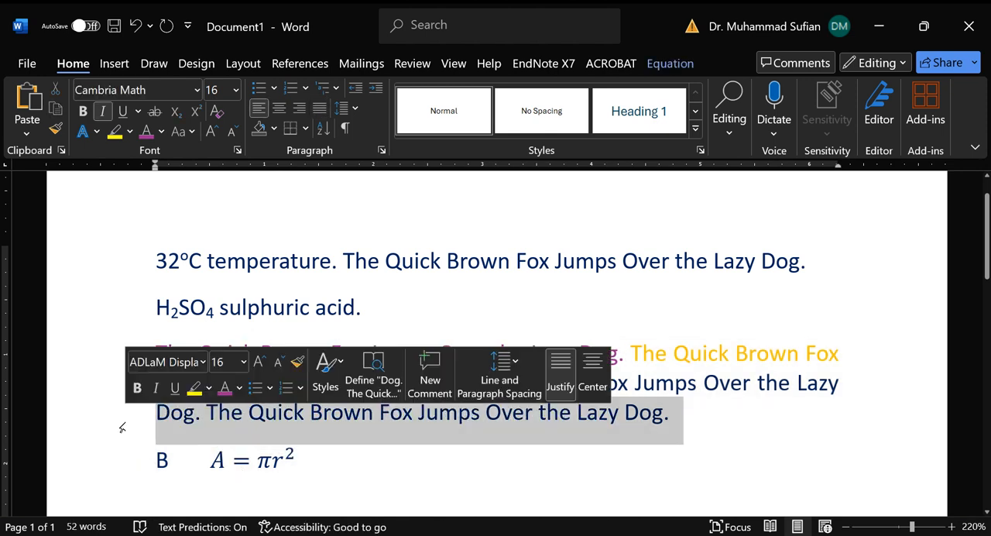
{"action": "left_click", "coordinate": [116, 460]}
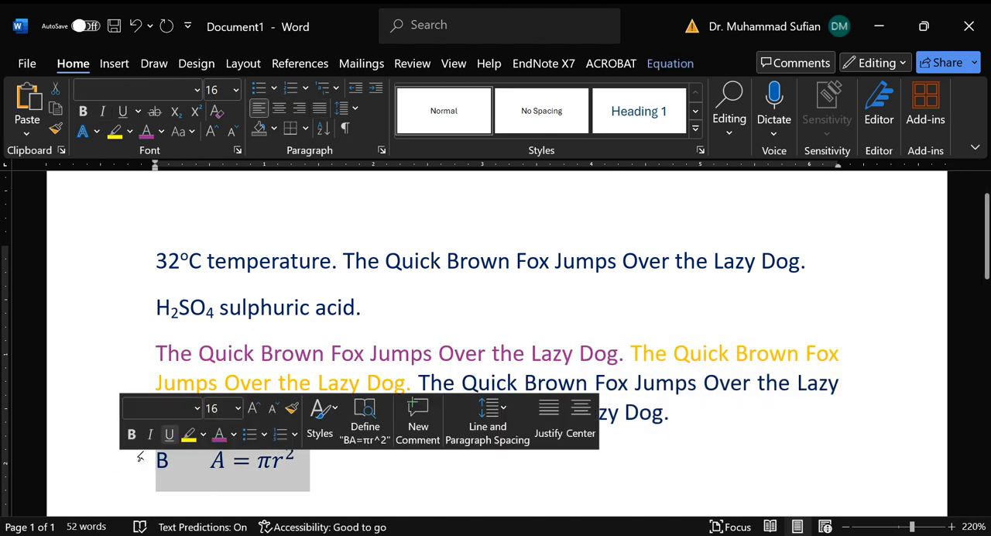
{"action": "left_click", "coordinate": [292, 308]}
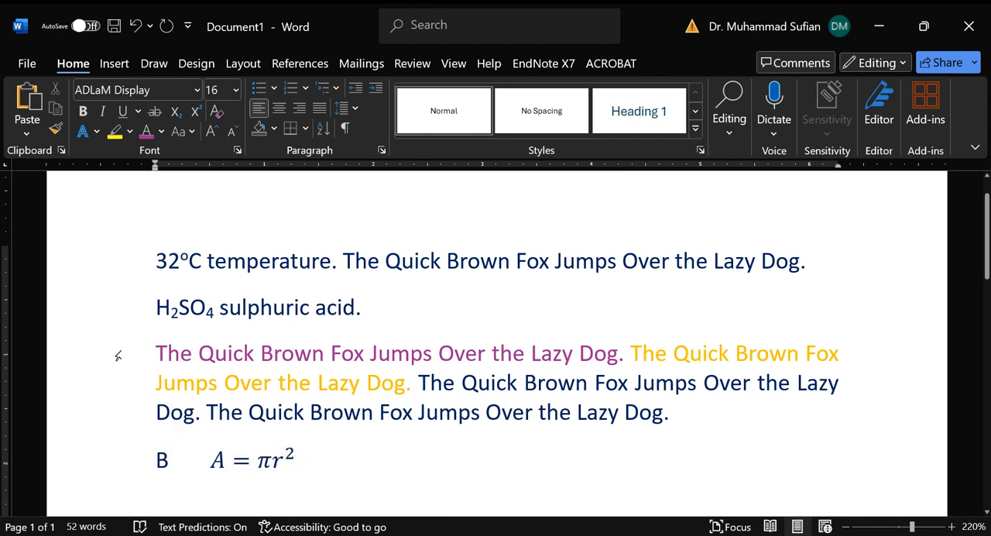
{"action": "left_click_drag", "start_coordinate": [116, 354], "coordinate": [136, 420]}
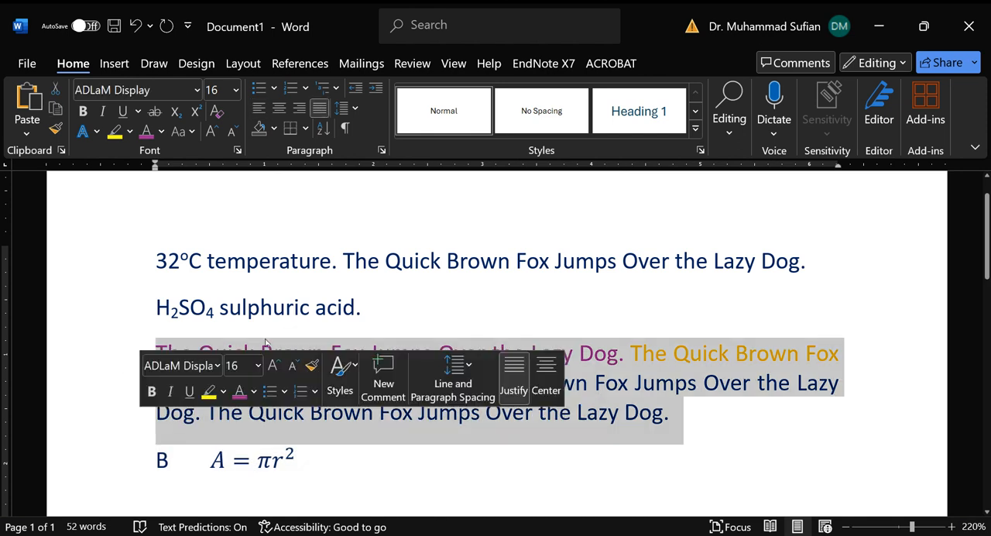
{"action": "left_click", "coordinate": [460, 294]}
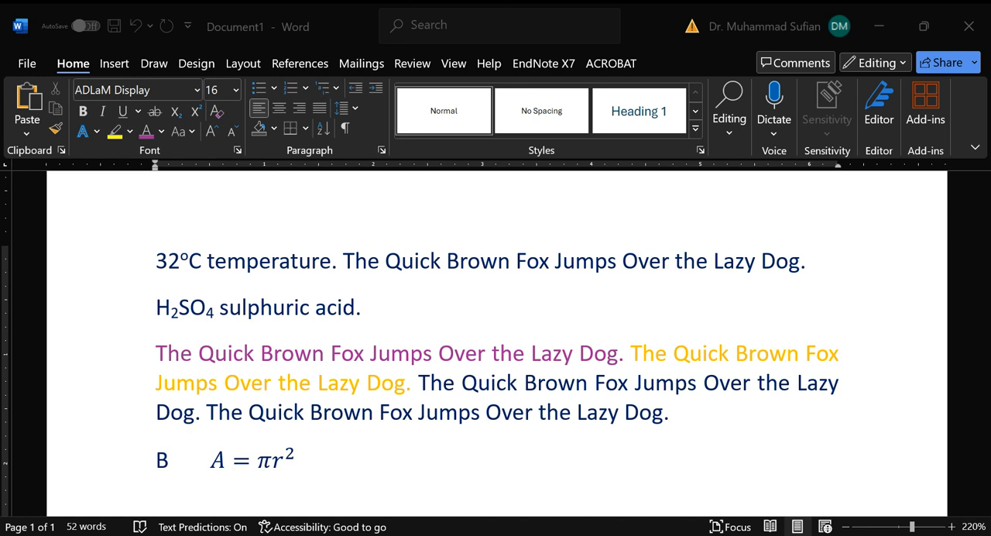
{"action": "left_click", "coordinate": [367, 308]}
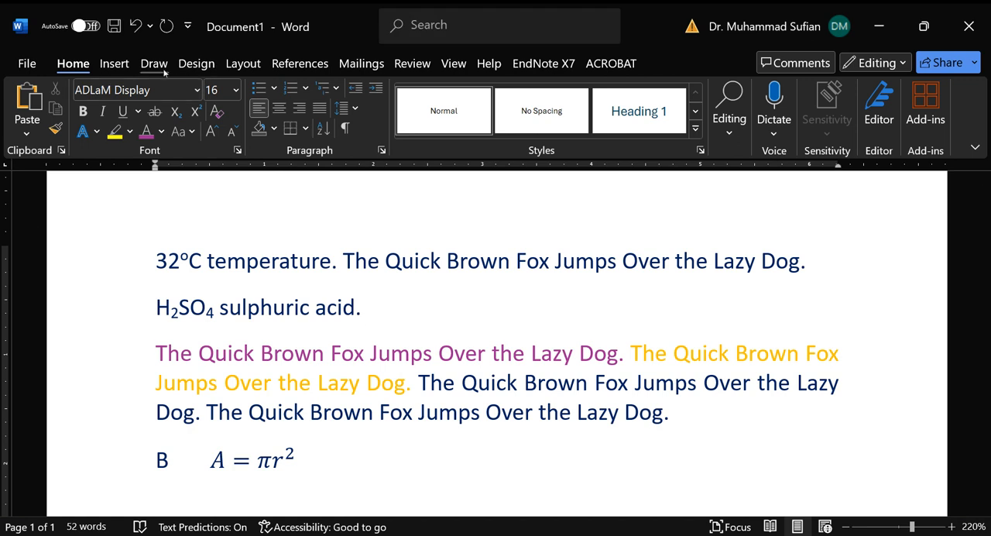
Step: Try landscape orientation for the page, view the whole sheet, and set it back to portrait
{"action": "left_click", "coordinate": [212, 64]}
{"action": "left_click", "coordinate": [236, 65]}
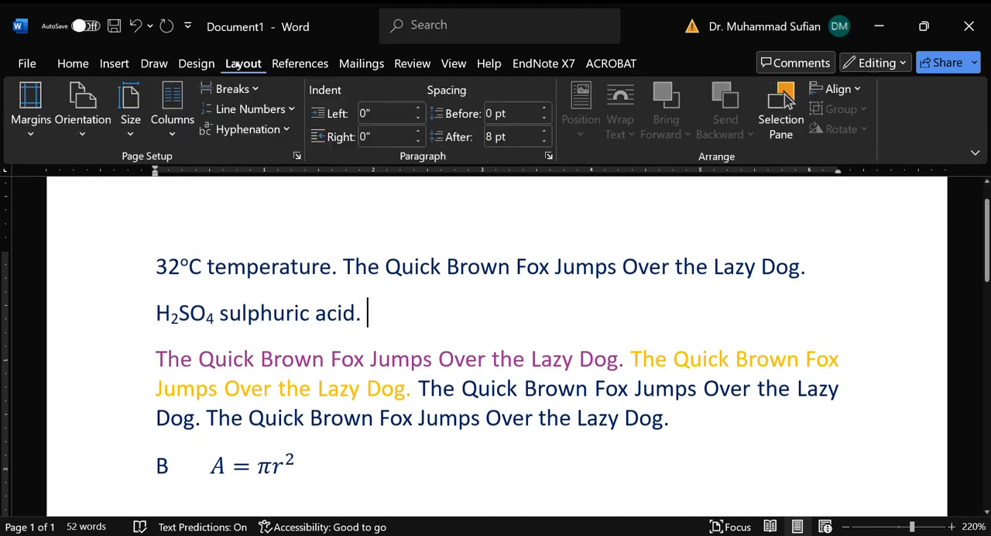
{"action": "left_click", "coordinate": [82, 116]}
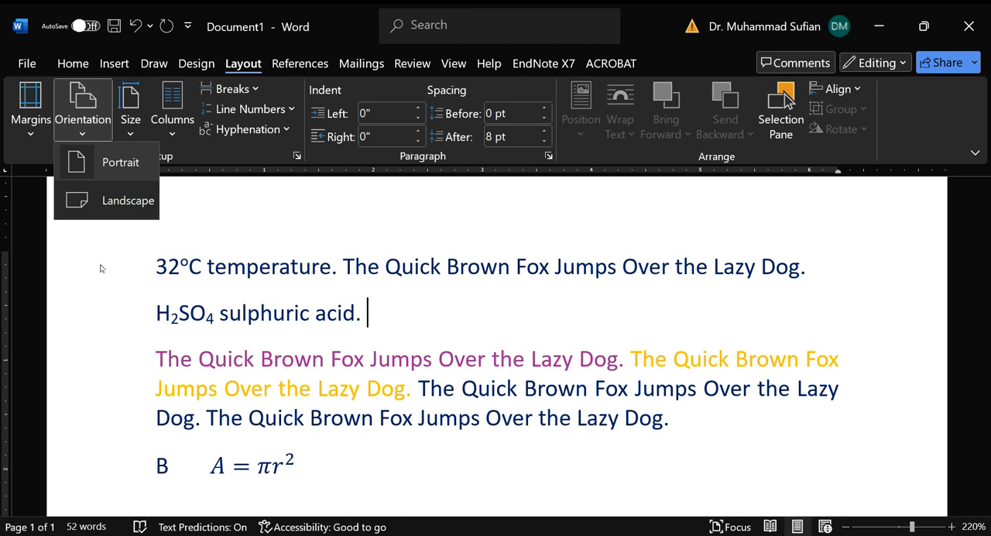
{"action": "left_click", "coordinate": [128, 200]}
{"action": "scroll", "coordinate": [530, 446], "scroll_direction": "down", "scroll_amount": 10}
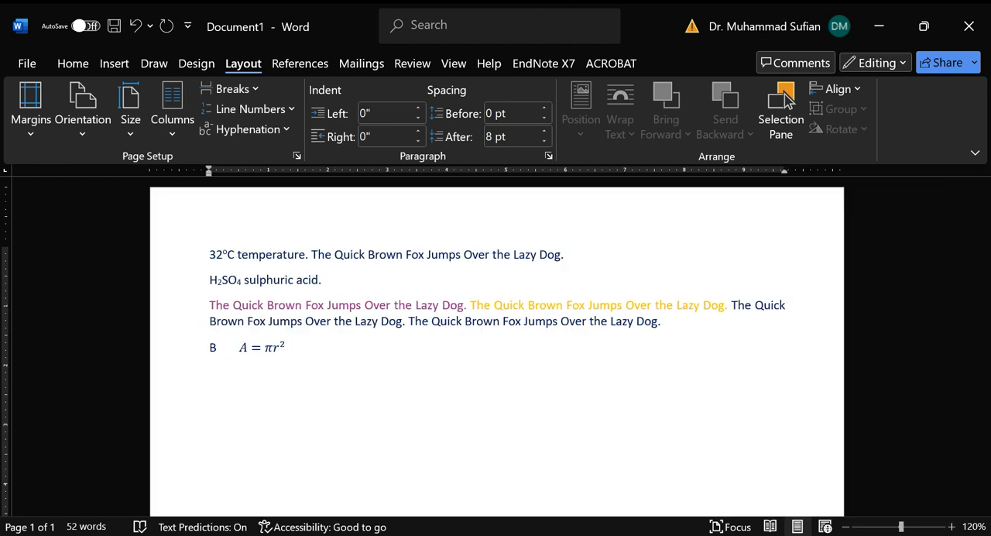
{"action": "scroll", "coordinate": [692, 413], "scroll_direction": "down", "scroll_amount": 5}
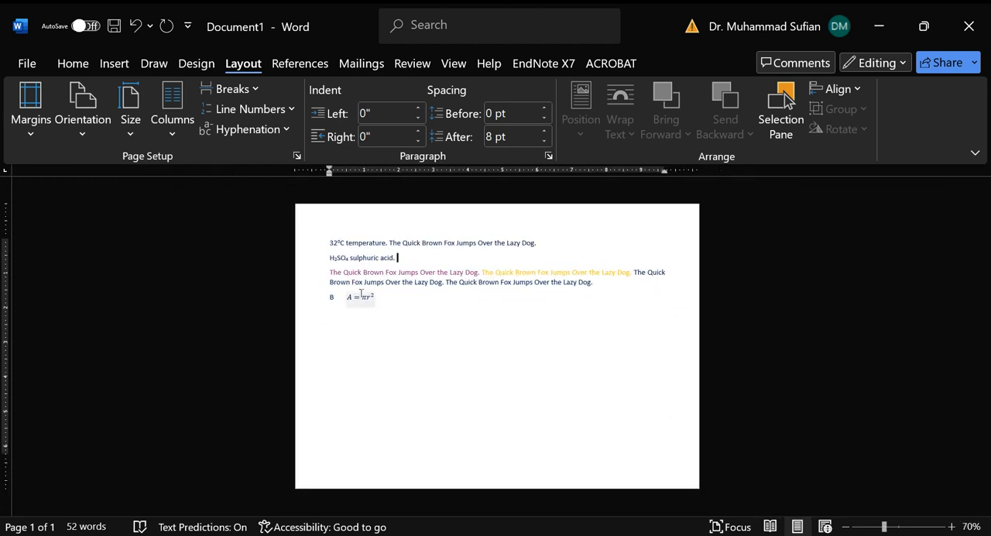
{"action": "scroll", "coordinate": [553, 394], "scroll_direction": "down", "scroll_amount": 2}
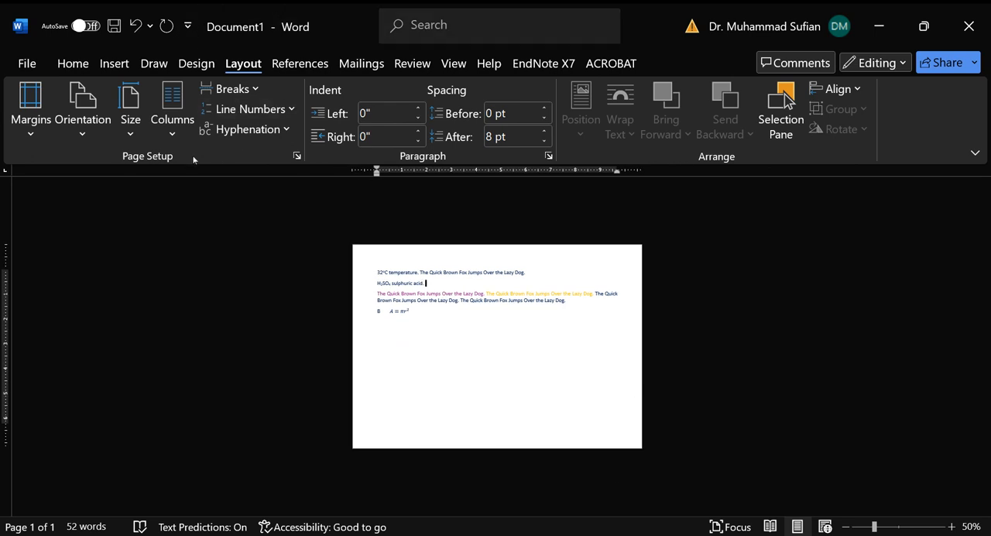
{"action": "left_click", "coordinate": [83, 127]}
{"action": "left_click", "coordinate": [98, 158]}
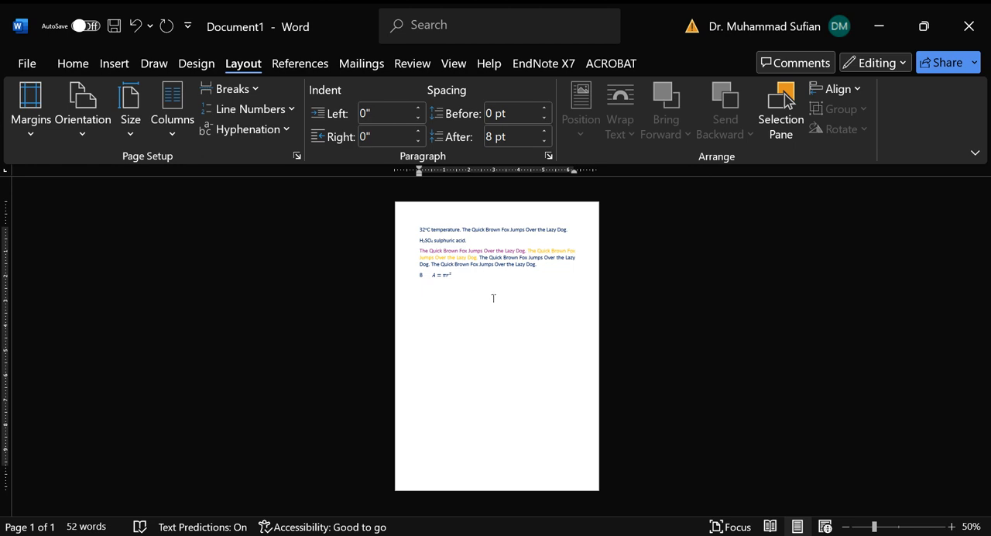
{"action": "scroll", "coordinate": [493, 298], "scroll_direction": "up", "scroll_amount": 6}
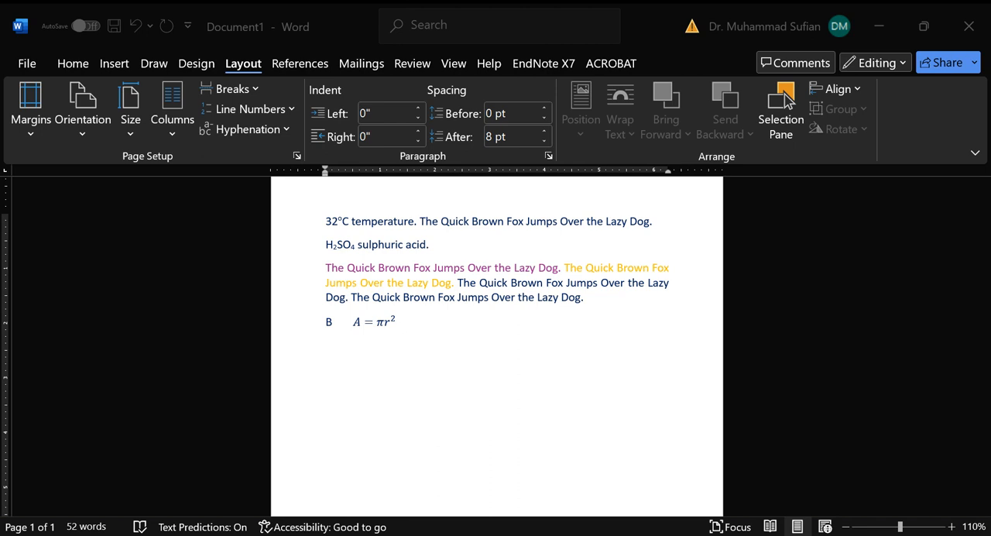
Step: Fill the page background with a light blue theme colour
{"action": "left_click", "coordinate": [350, 472]}
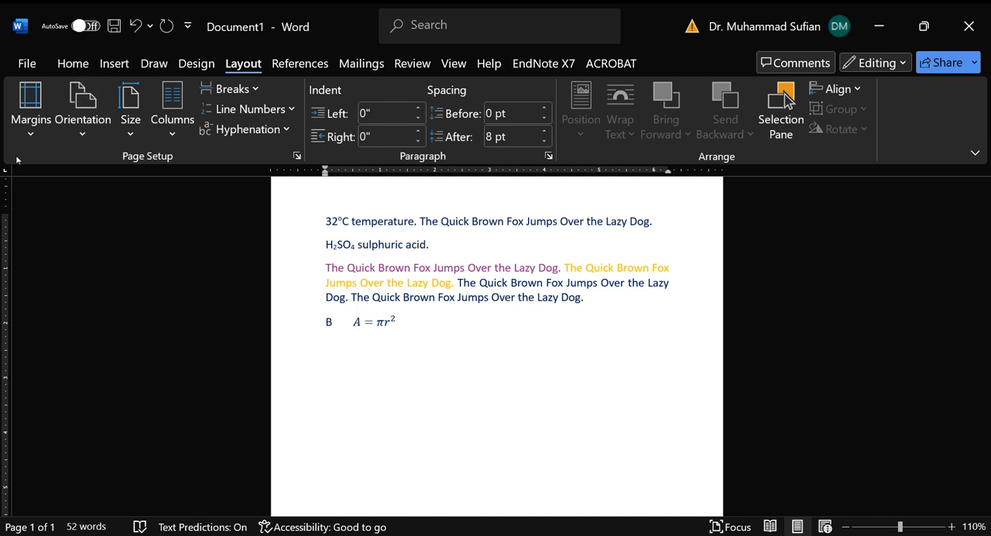
{"action": "left_click", "coordinate": [183, 68]}
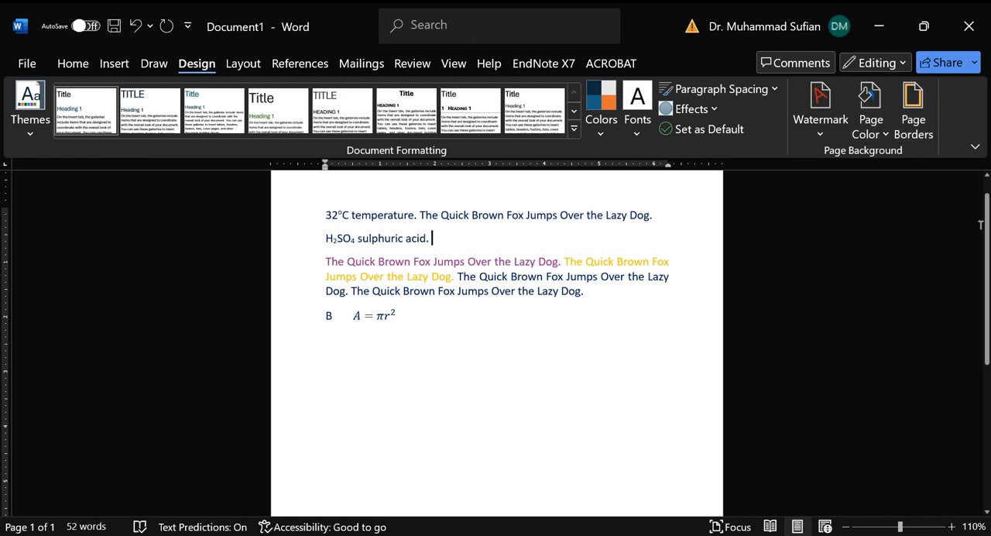
{"action": "left_click", "coordinate": [887, 133]}
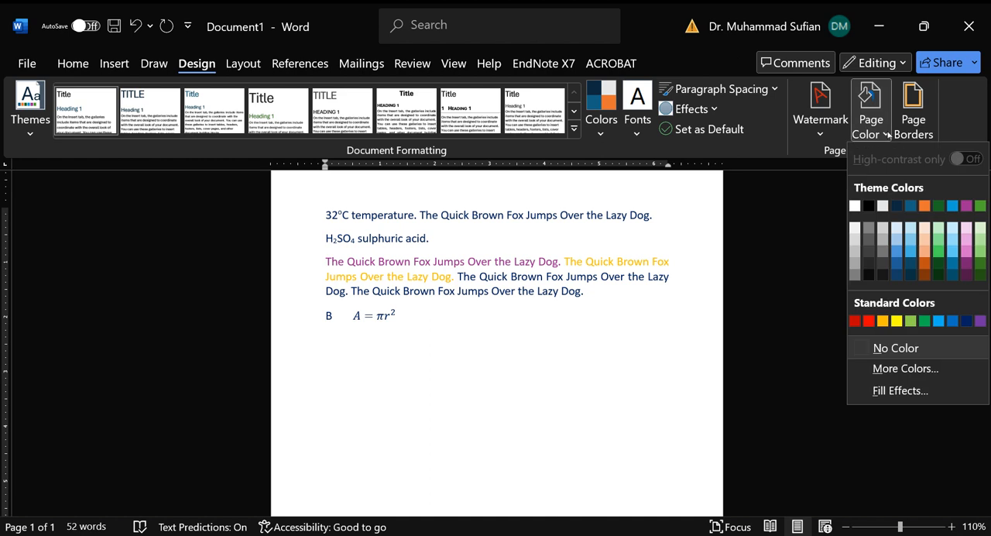
{"action": "left_click", "coordinate": [953, 249]}
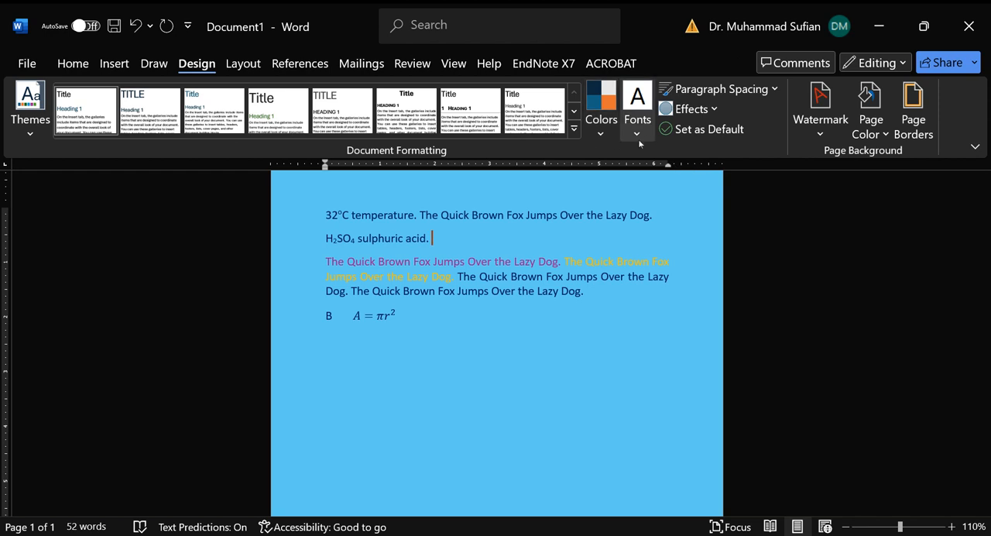
Step: Browse the built-in watermarks and apply the diagonal CONFIDENTIAL 1 watermark to the page
{"action": "left_click", "coordinate": [819, 104]}
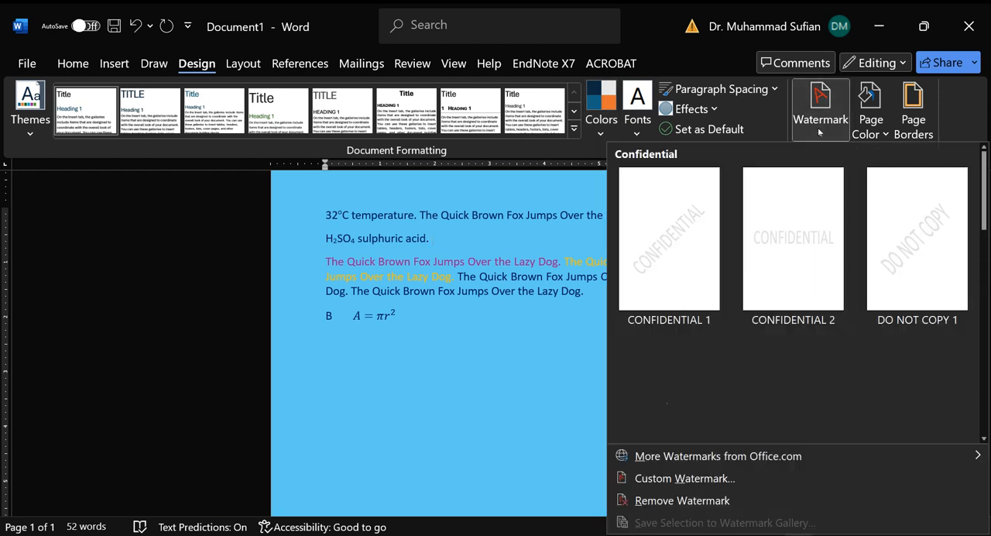
{"action": "scroll", "coordinate": [795, 299], "scroll_direction": "down", "scroll_amount": 5}
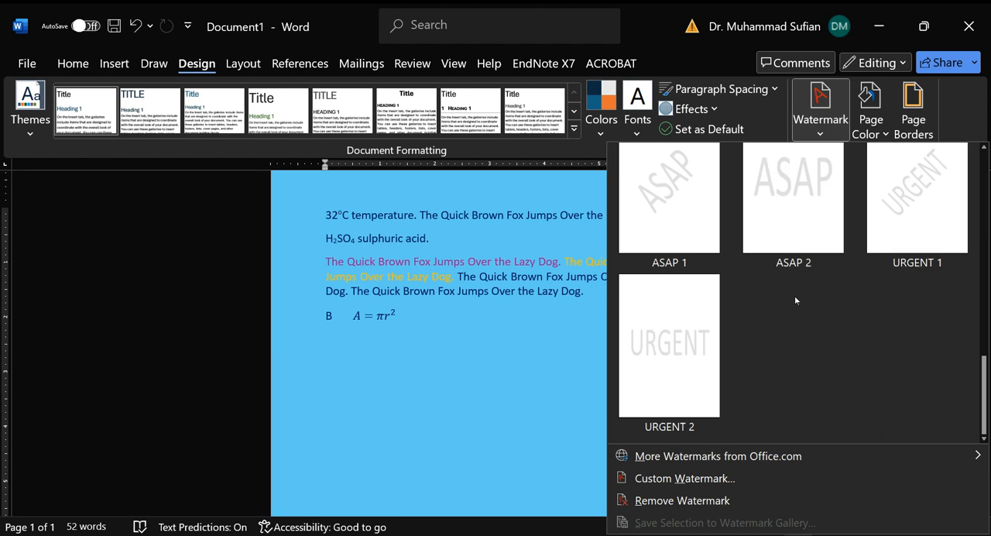
{"action": "scroll", "coordinate": [794, 300], "scroll_direction": "up", "scroll_amount": 5}
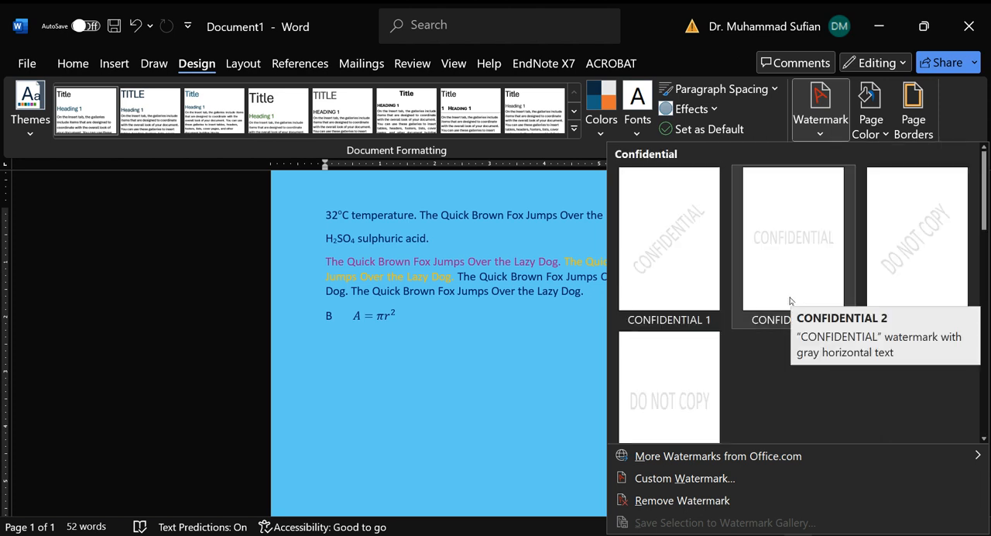
{"action": "left_click", "coordinate": [690, 226]}
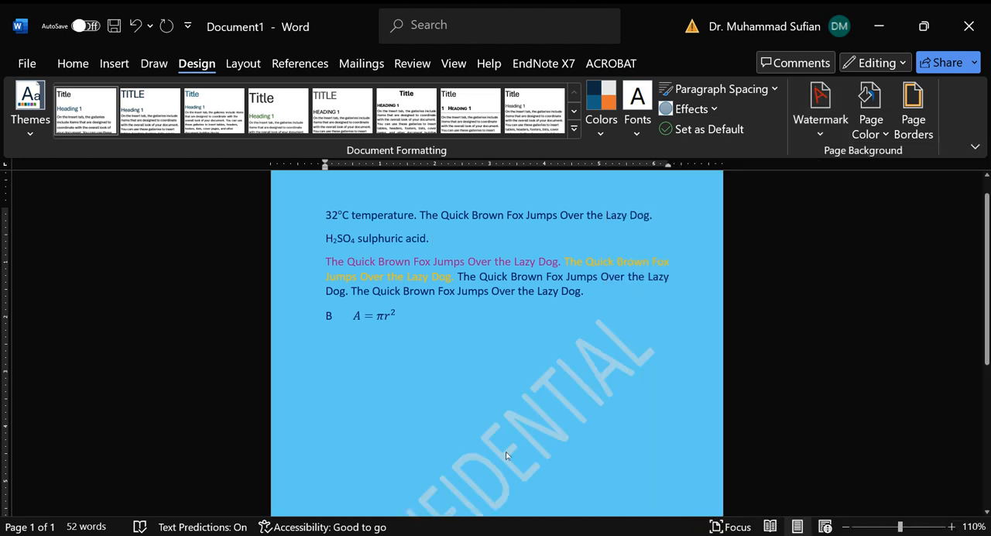
{"action": "scroll", "coordinate": [508, 453], "scroll_direction": "down", "scroll_amount": 6}
{"action": "scroll", "coordinate": [638, 346], "scroll_direction": "up", "scroll_amount": 6}
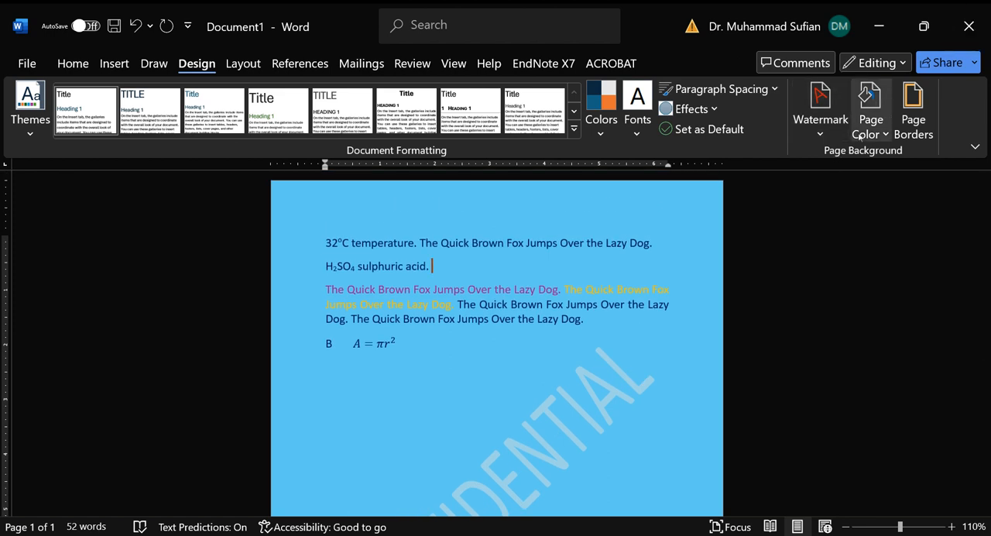
{"action": "left_click", "coordinate": [921, 105]}
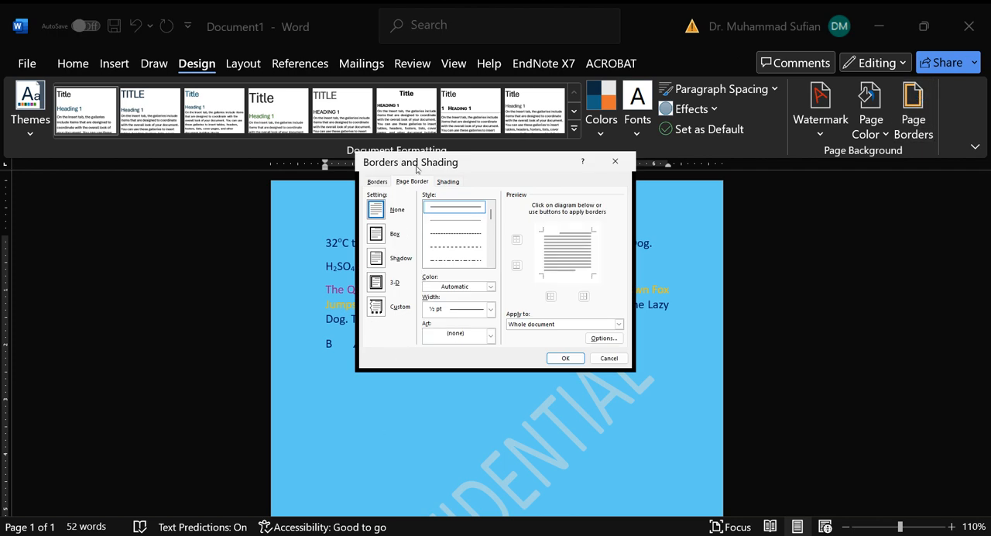
{"action": "left_click", "coordinate": [376, 233]}
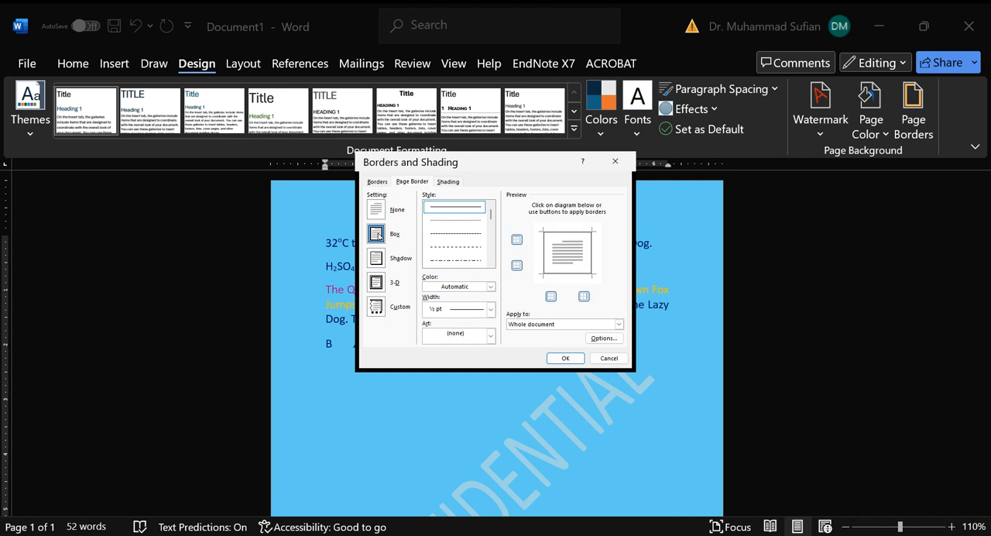
{"action": "left_click", "coordinate": [604, 357]}
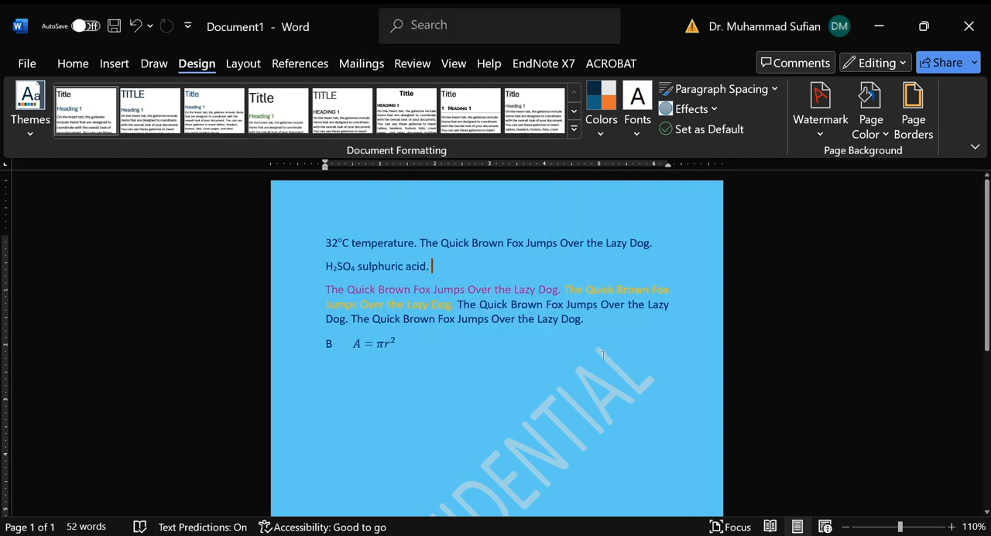
Step: Apply a Box page border with a solid ½ pt line to the whole document
{"action": "left_click", "coordinate": [913, 108]}
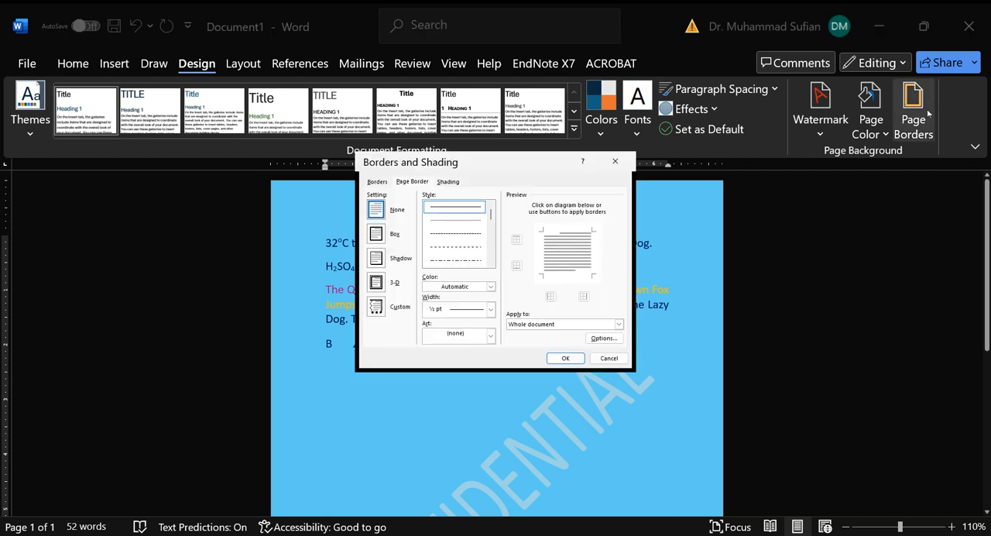
{"action": "left_click", "coordinate": [384, 232]}
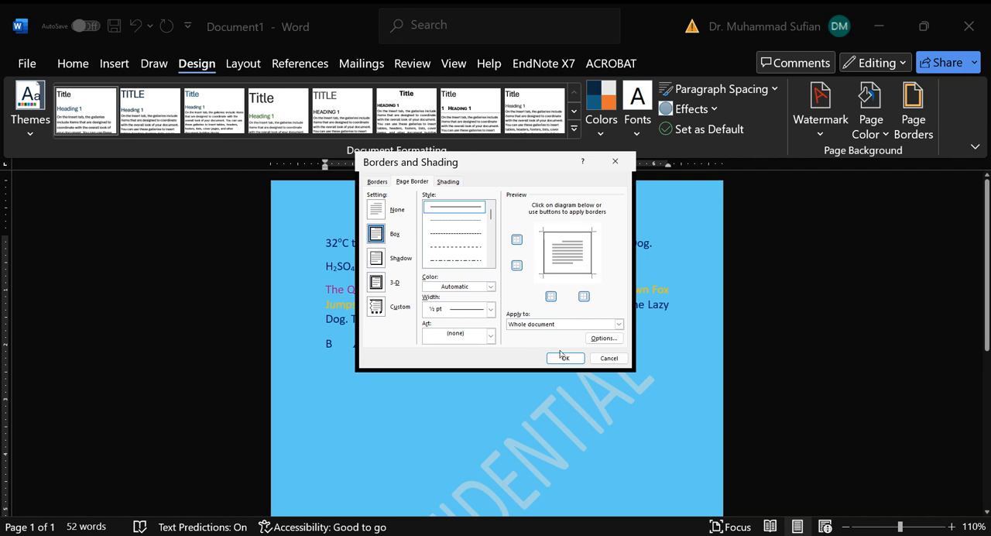
{"action": "left_click", "coordinate": [564, 357]}
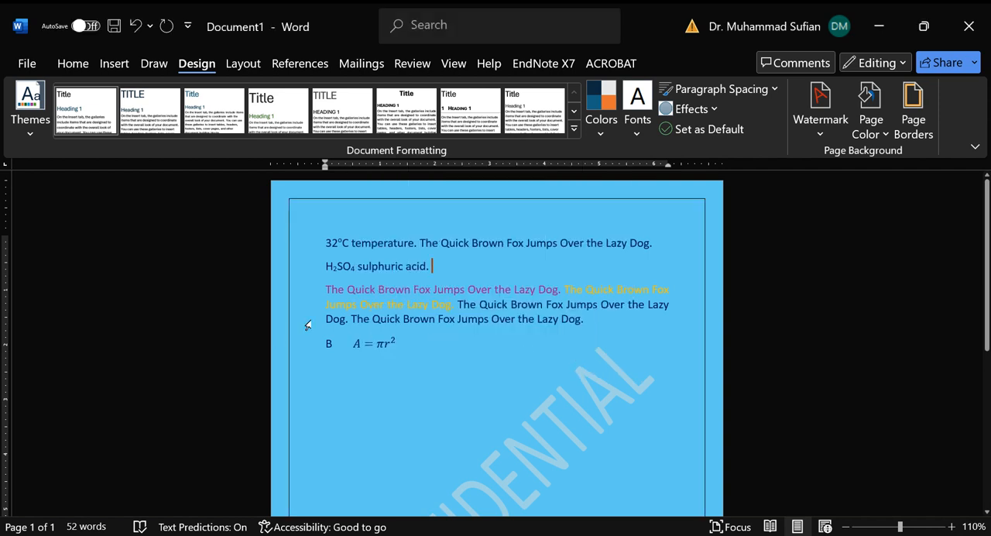
{"action": "scroll", "coordinate": [308, 325], "scroll_direction": "down", "scroll_amount": 5}
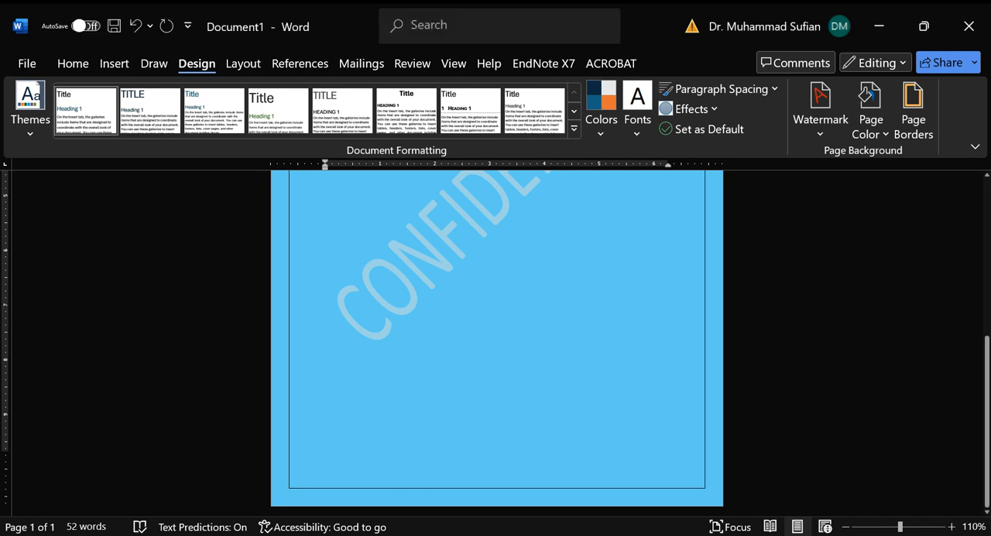
Step: Insert a centred Page X of Y number at the bottom of the page in the Bold Numbers 2 style and leave the footer
{"action": "left_click", "coordinate": [104, 66]}
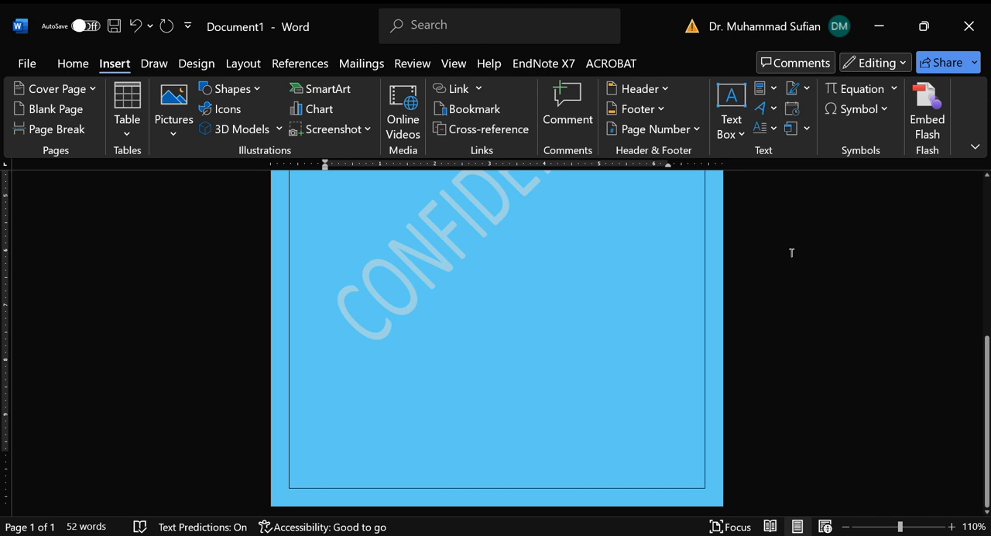
{"action": "left_click", "coordinate": [696, 130]}
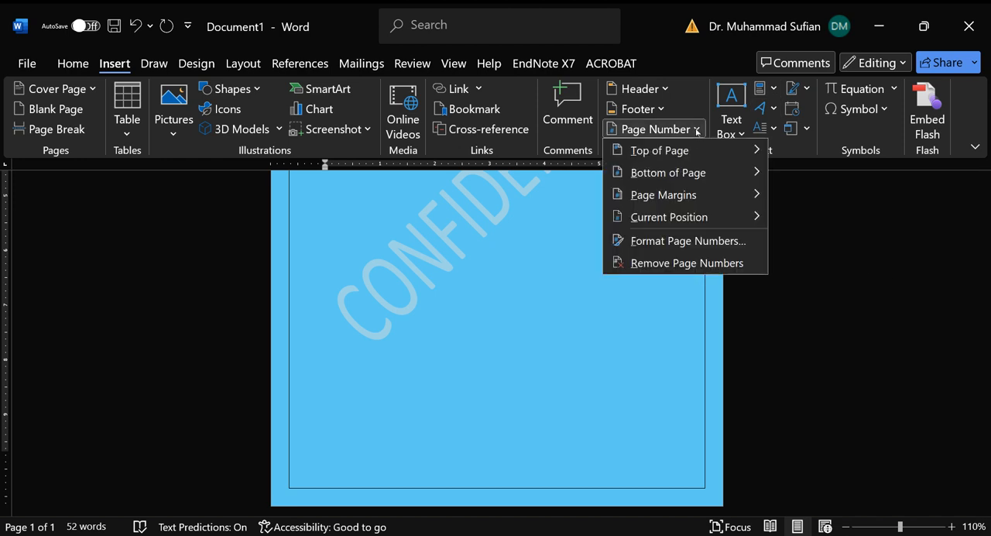
{"action": "mouse_move", "coordinate": [755, 171]}
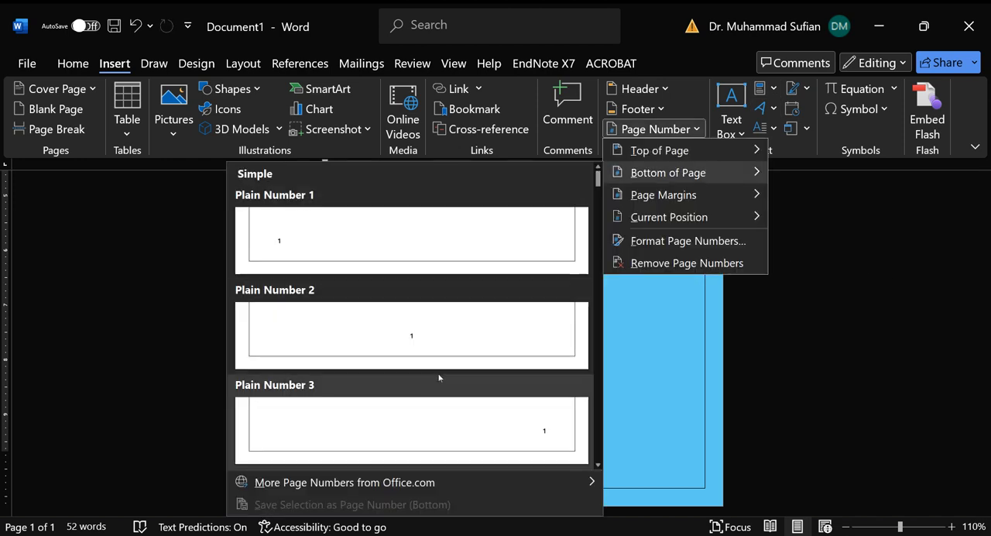
{"action": "scroll", "coordinate": [409, 408], "scroll_direction": "down", "scroll_amount": 5}
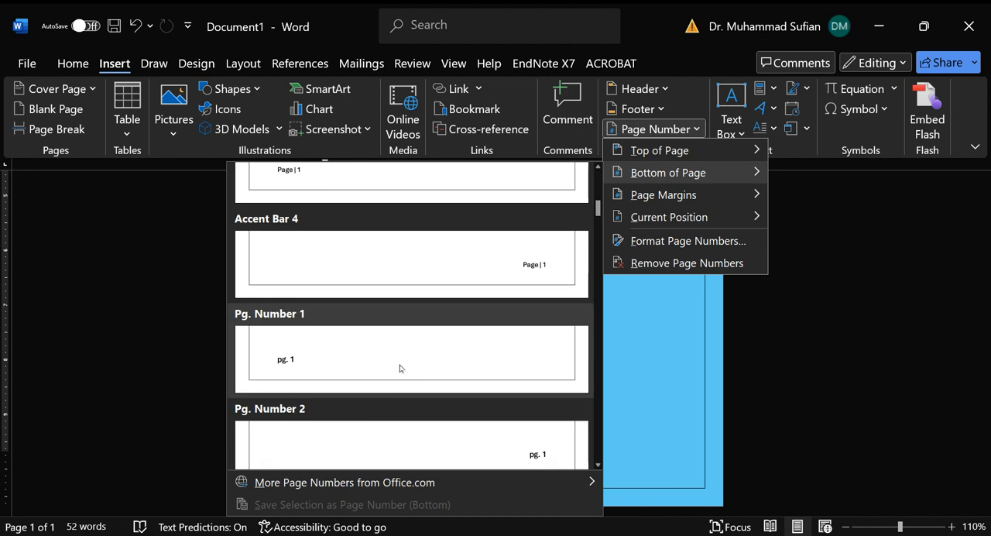
{"action": "scroll", "coordinate": [436, 376], "scroll_direction": "down", "scroll_amount": 3}
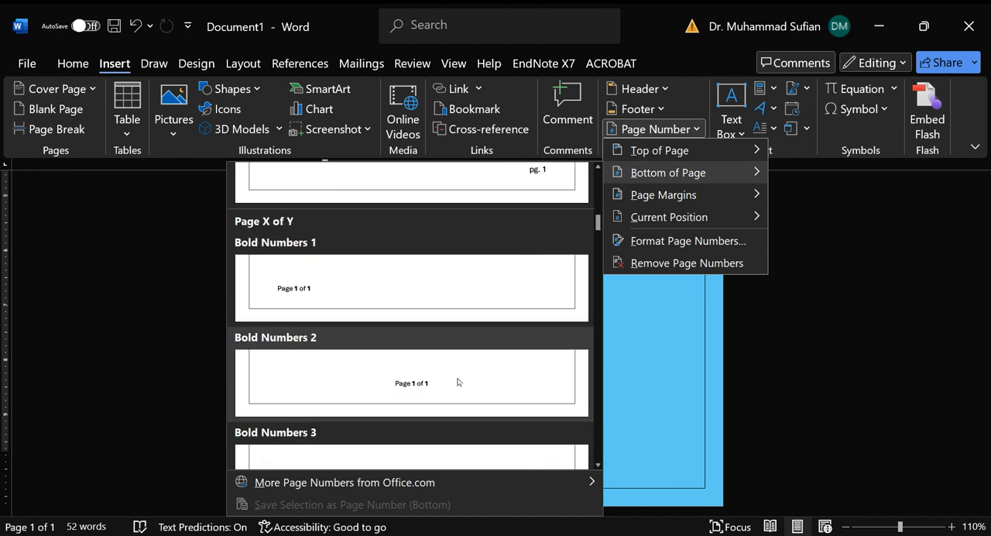
{"action": "left_click", "coordinate": [458, 381]}
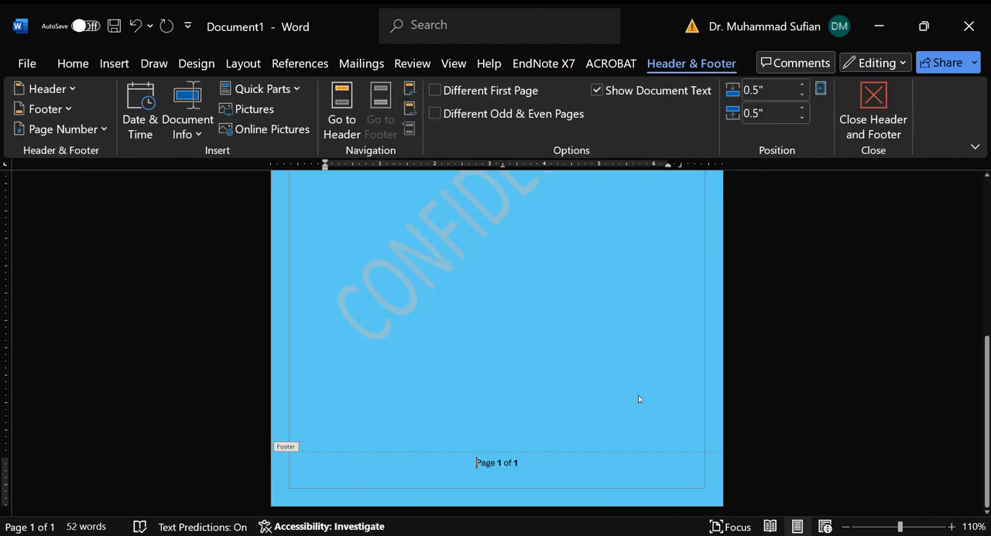
{"action": "double_click", "coordinate": [600, 387]}
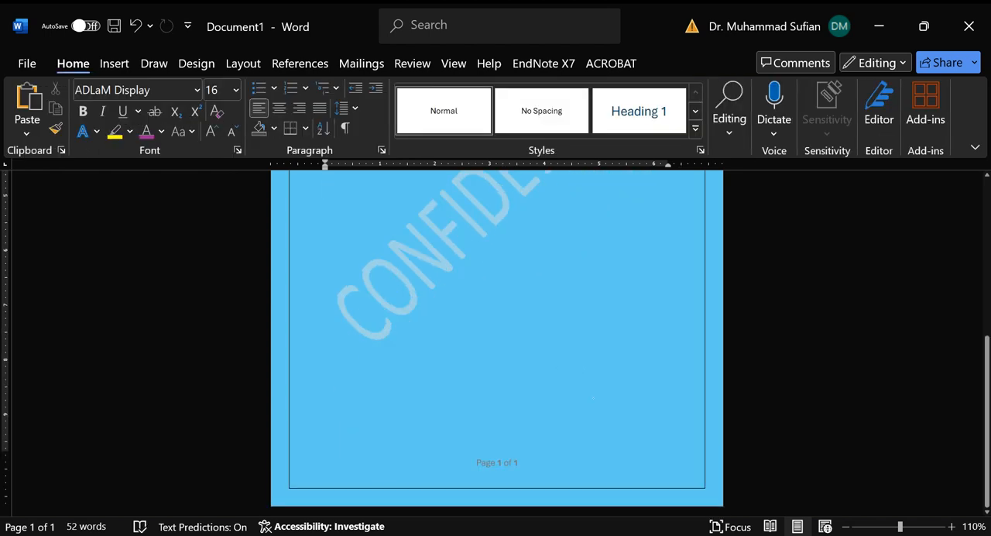
Step: Add a blank line and a page break below the equation, and check the page numbering on both pages
{"action": "scroll", "coordinate": [151, 418], "scroll_direction": "up", "scroll_amount": 8}
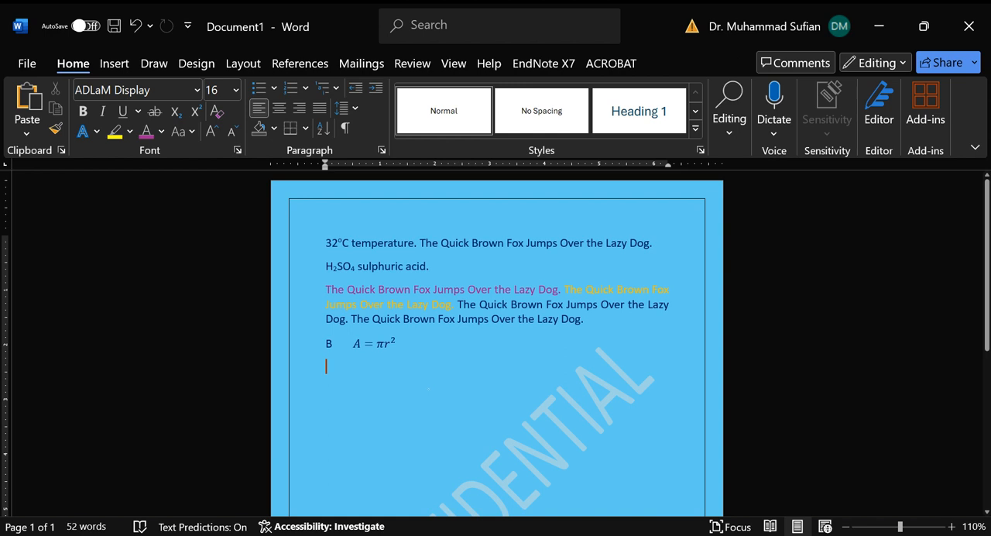
{"action": "key", "text": "Return"}
{"action": "key", "text": "Return"}
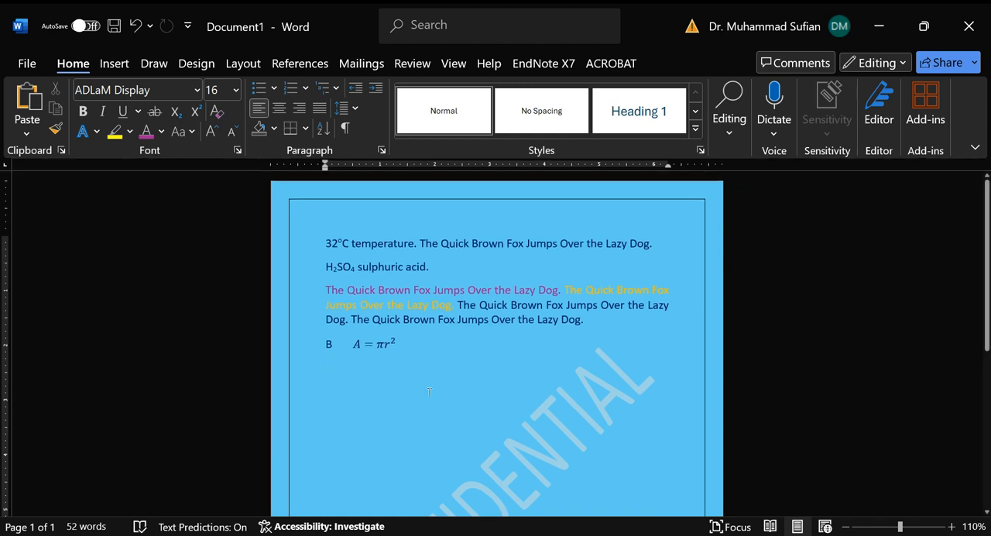
{"action": "key", "text": "BackSpace"}
{"action": "key", "text": "Return"}
{"action": "key", "text": "ctrl+Return"}
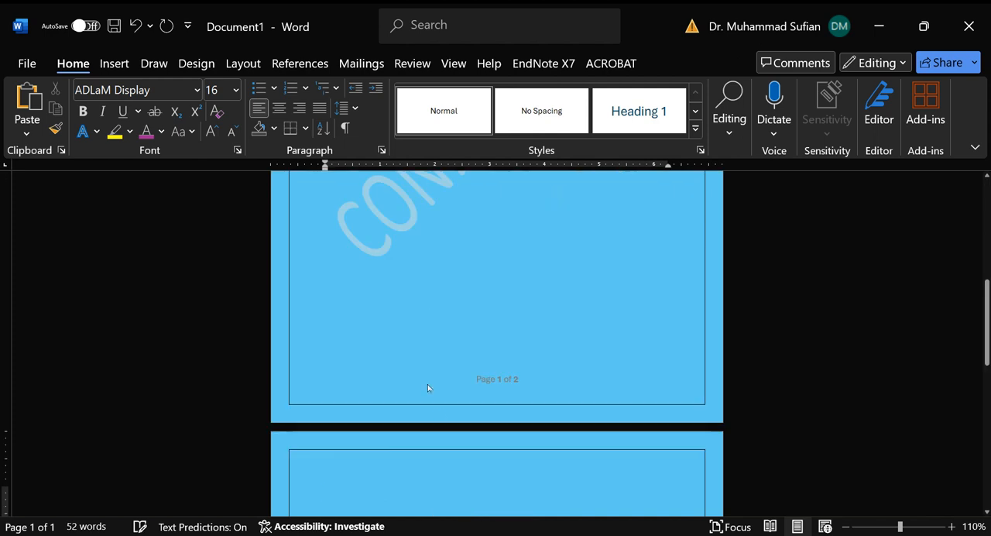
{"action": "scroll", "coordinate": [513, 402], "scroll_direction": "down", "scroll_amount": 5}
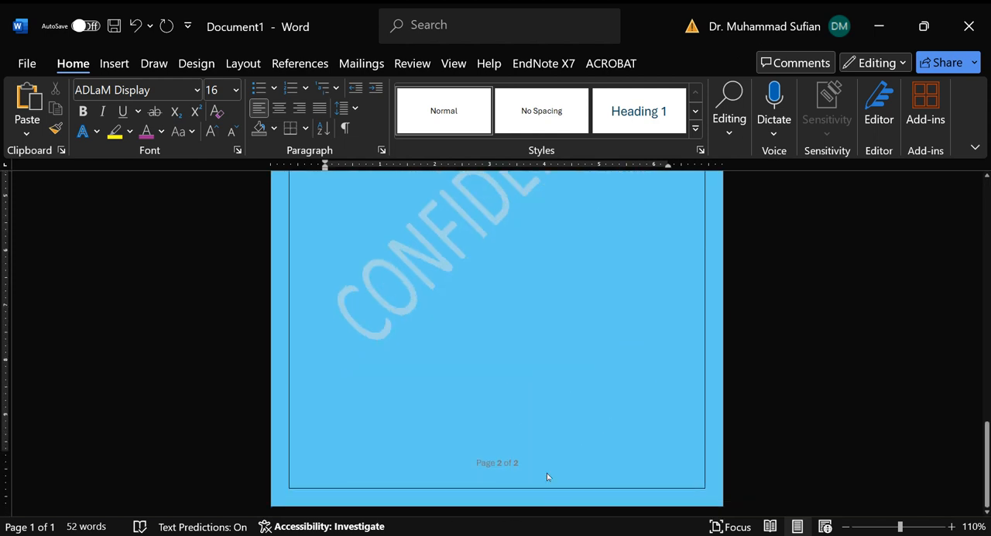
{"action": "scroll", "coordinate": [614, 301], "scroll_direction": "up", "scroll_amount": 15}
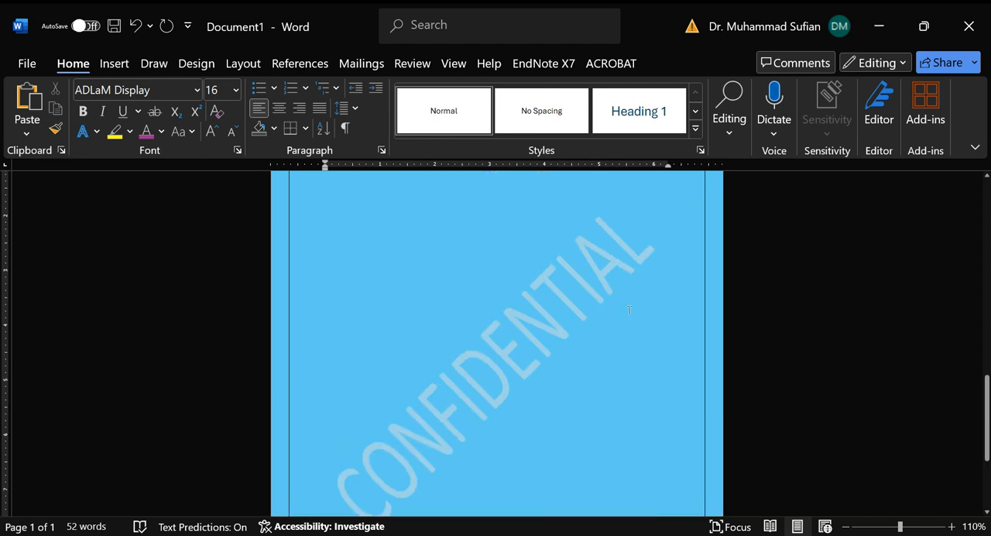
{"action": "scroll", "coordinate": [617, 284], "scroll_direction": "up", "scroll_amount": 3}
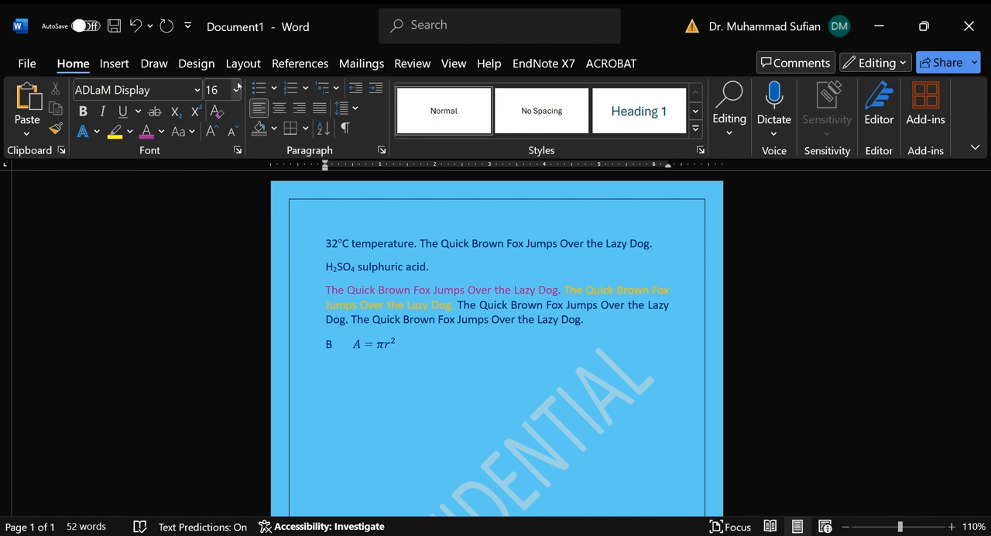
Step: Look through the built-in header and footer designs without applying one
{"action": "left_click", "coordinate": [114, 65]}
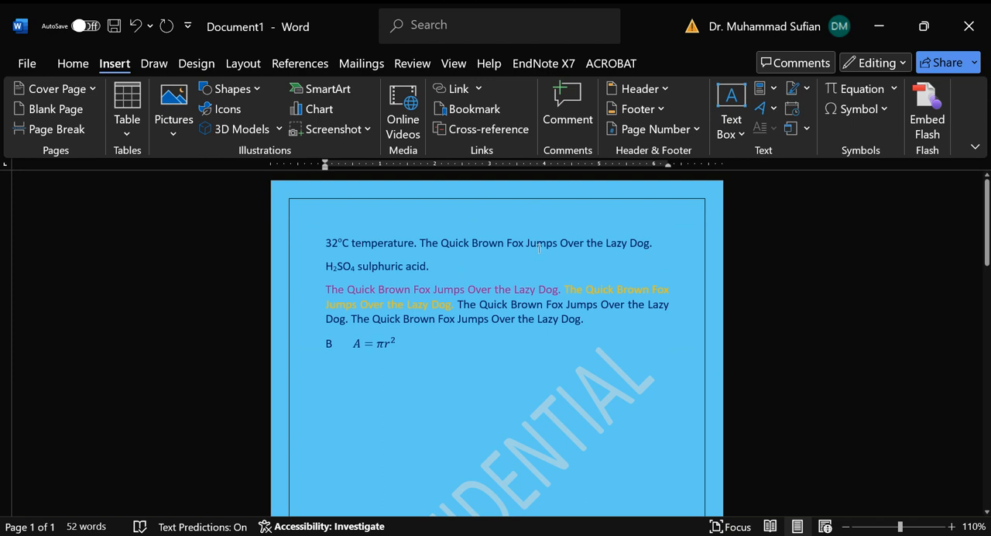
{"action": "left_click", "coordinate": [669, 93]}
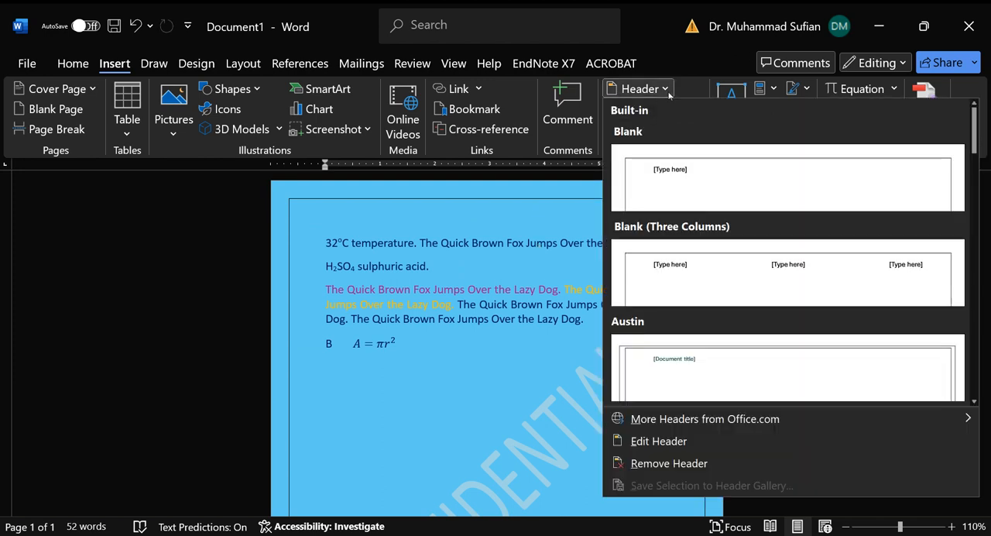
{"action": "left_click", "coordinate": [669, 91]}
{"action": "left_click", "coordinate": [657, 107]}
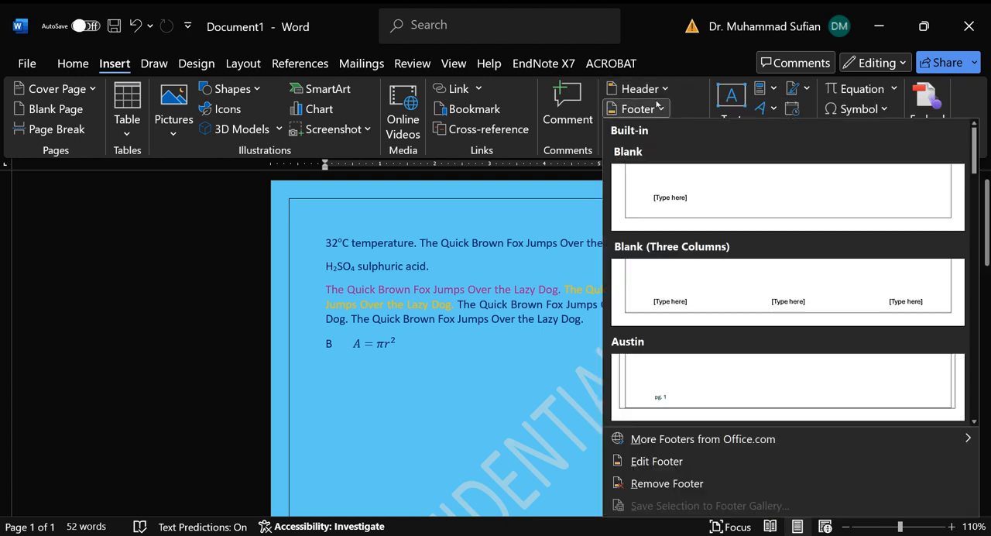
{"action": "left_click", "coordinate": [656, 108]}
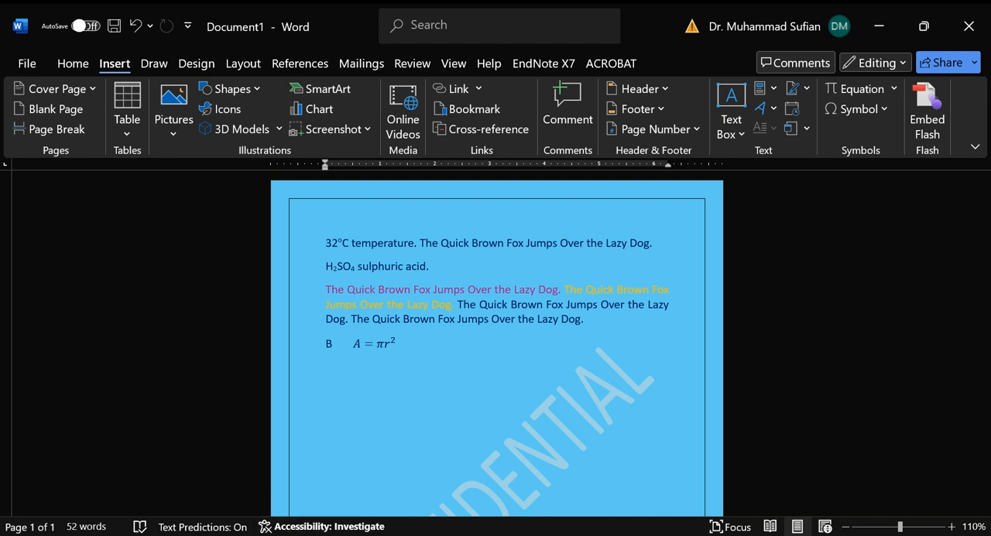
{"action": "left_click", "coordinate": [352, 534]}
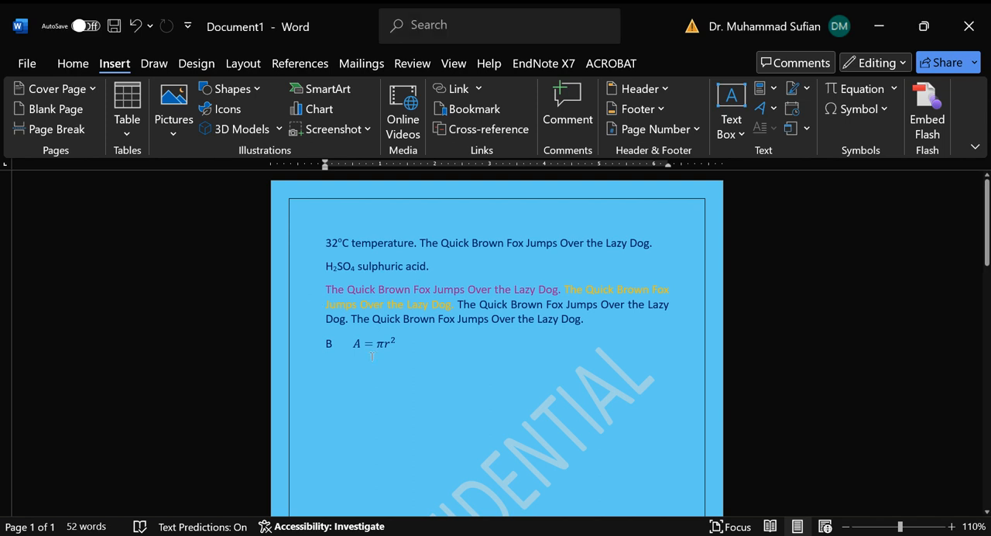
Step: Insert the picture Screenshot 2024-01-15 090005.png from the Screenshots folder on the line below the equation
{"action": "left_click", "coordinate": [393, 376]}
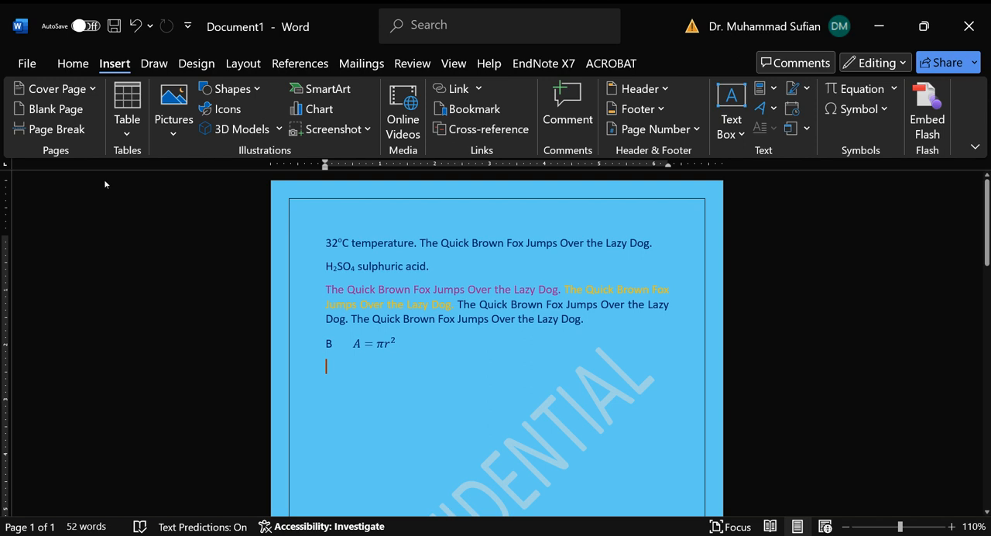
{"action": "left_click", "coordinate": [174, 108]}
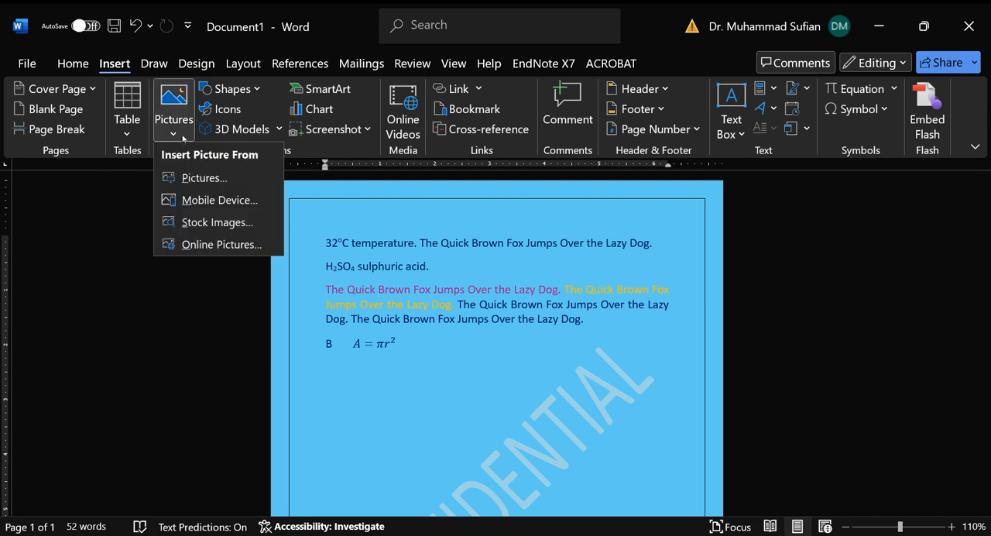
{"action": "left_click", "coordinate": [250, 185]}
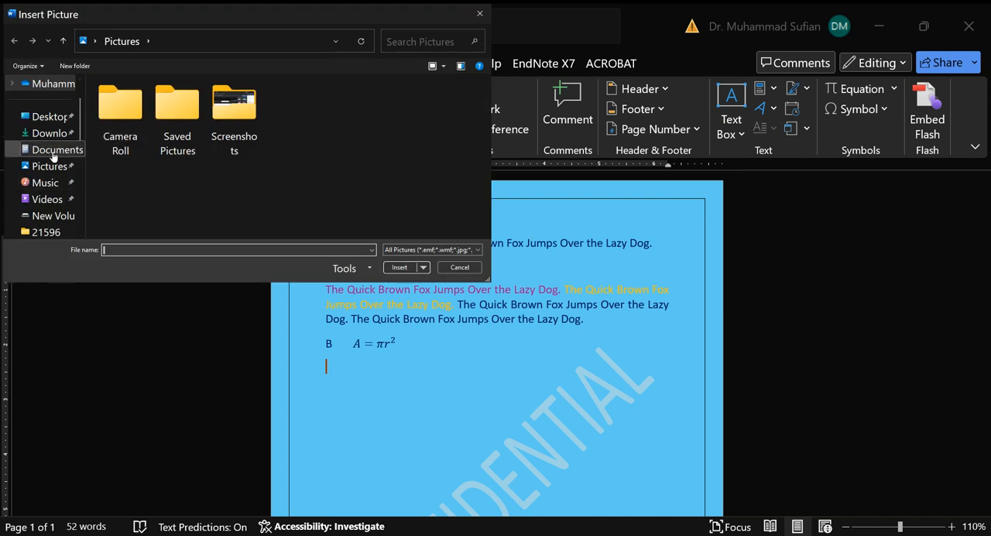
{"action": "double_click", "coordinate": [163, 137]}
{"action": "left_click", "coordinate": [122, 41]}
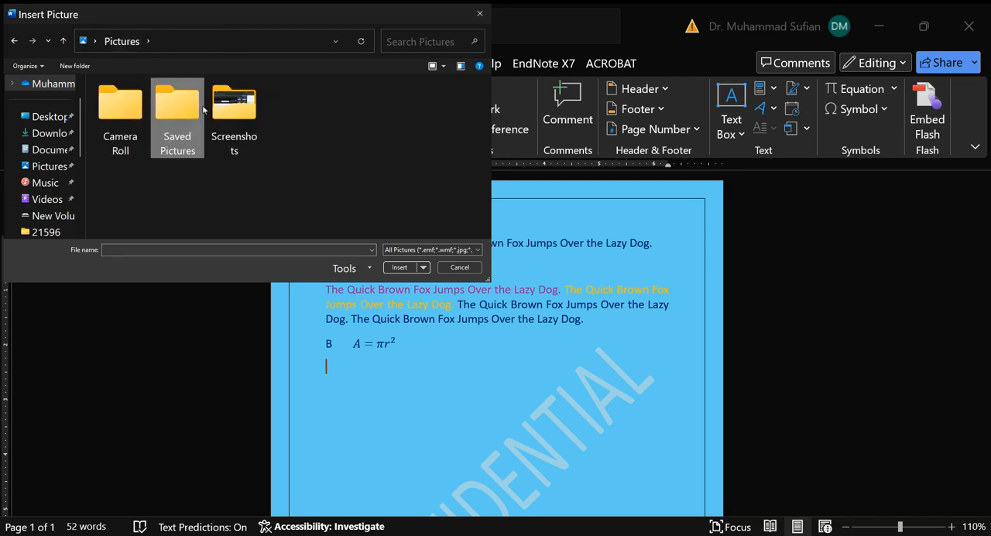
{"action": "double_click", "coordinate": [234, 110]}
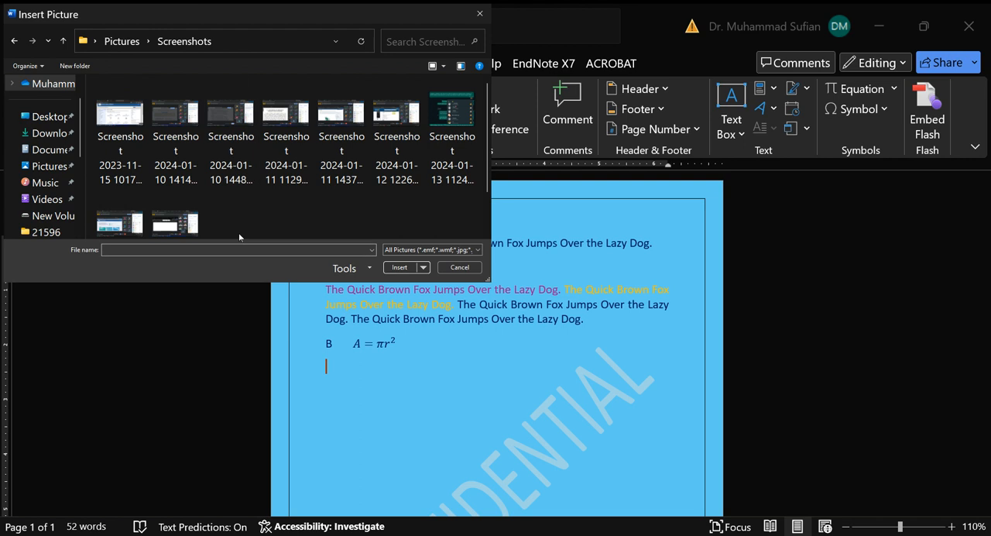
{"action": "scroll", "coordinate": [248, 185], "scroll_direction": "down", "scroll_amount": 1}
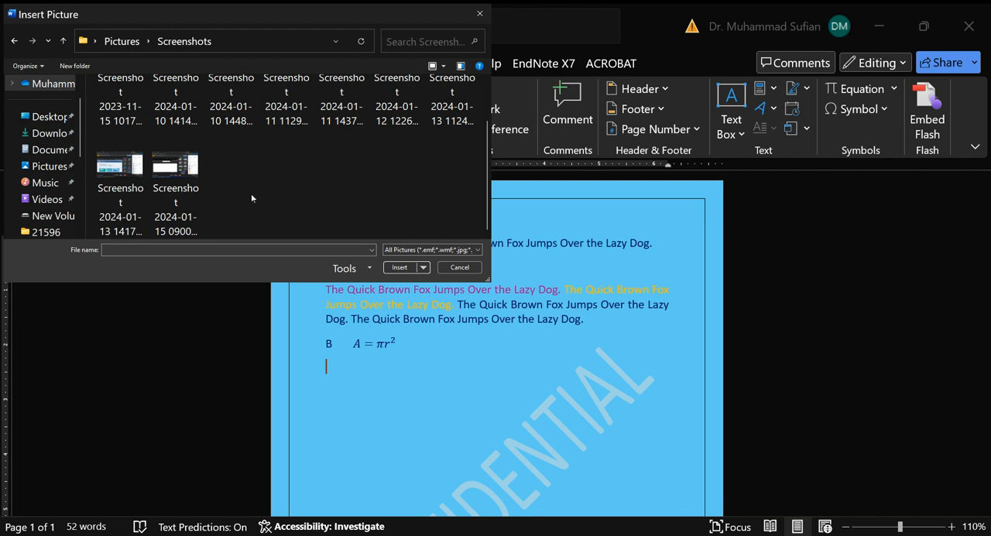
{"action": "left_click", "coordinate": [187, 179]}
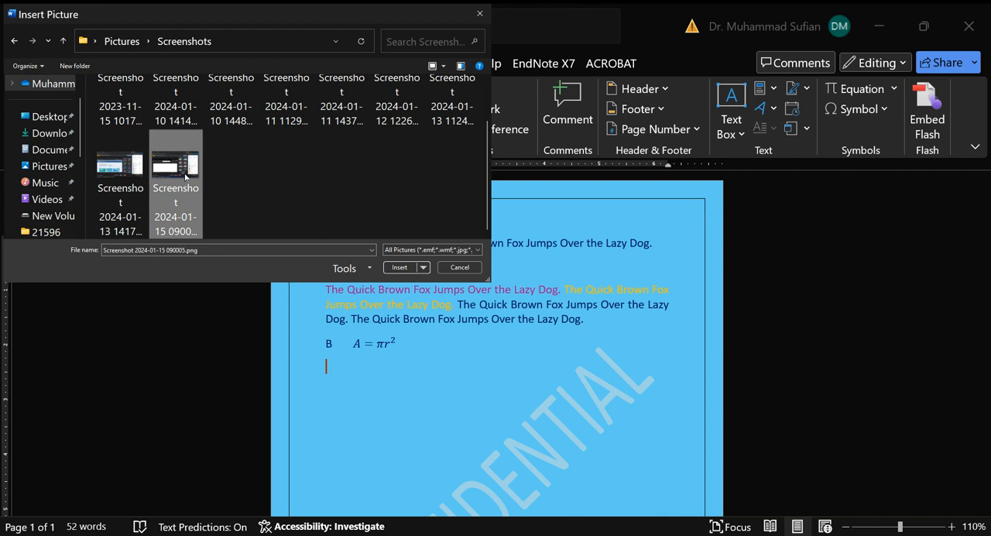
{"action": "left_click", "coordinate": [398, 268]}
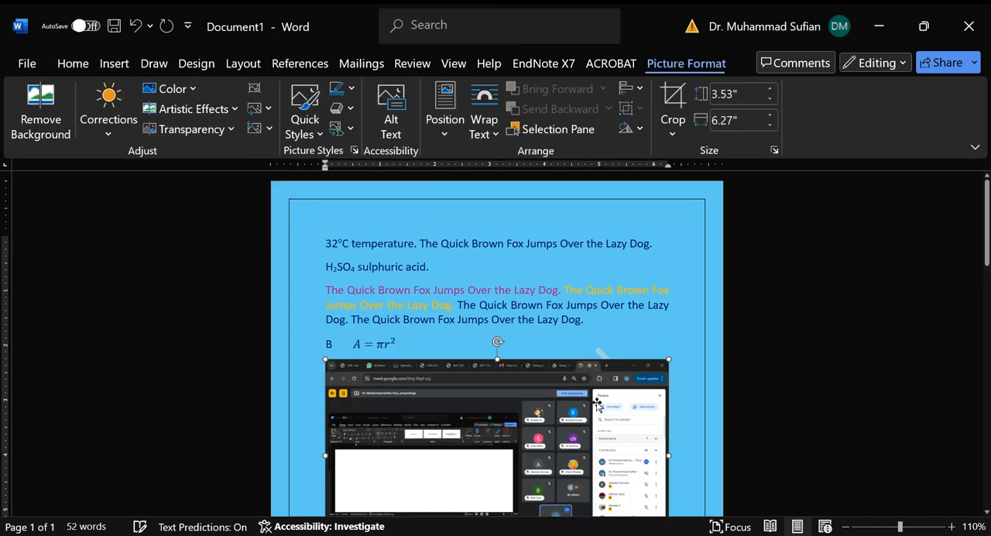
Step: Try stretching the picture out of proportion to about 3.92" wide and 2.42" high, and undo both size changes
{"action": "scroll", "coordinate": [619, 387], "scroll_direction": "down", "scroll_amount": 1}
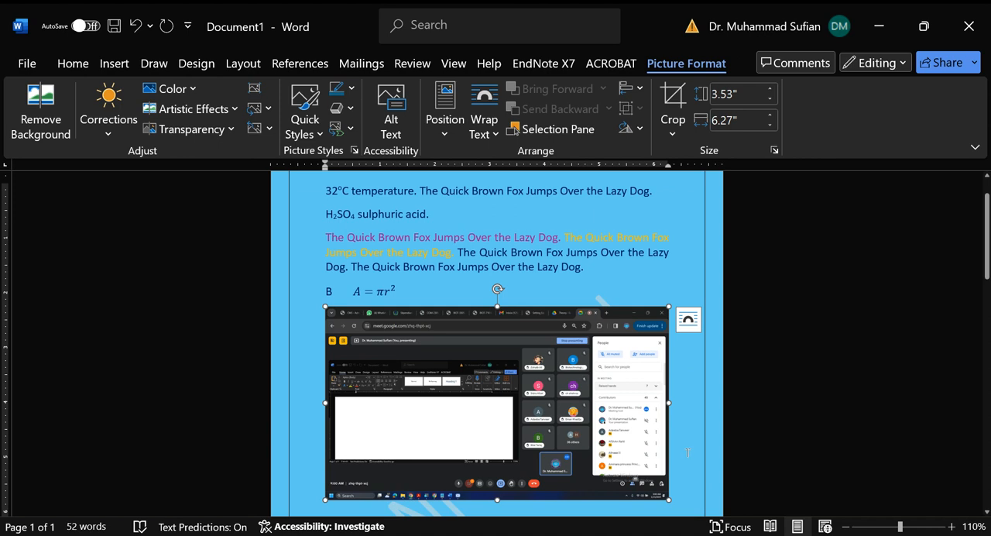
{"action": "scroll", "coordinate": [678, 434], "scroll_direction": "down", "scroll_amount": 1}
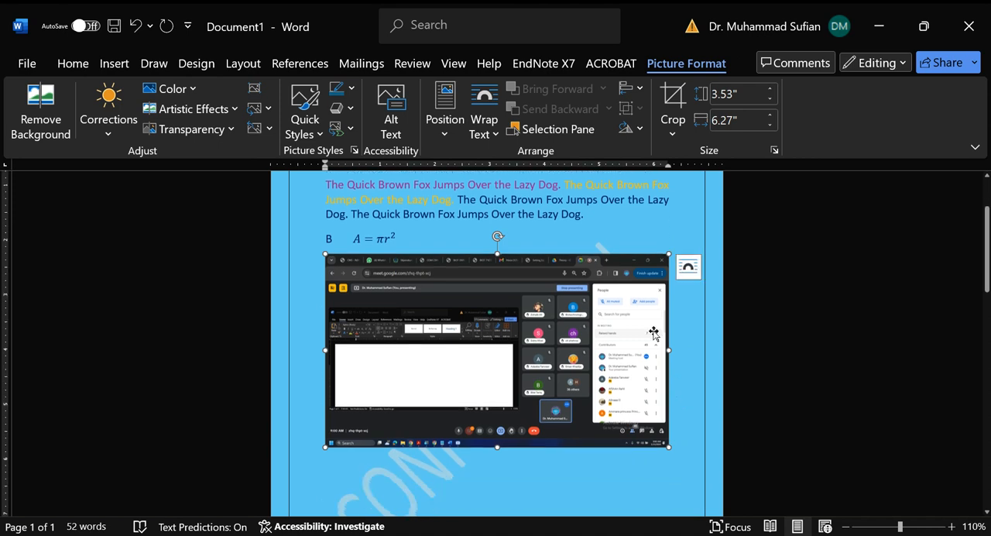
{"action": "scroll", "coordinate": [670, 378], "scroll_direction": "up", "scroll_amount": 2}
{"action": "scroll", "coordinate": [666, 379], "scroll_direction": "down", "scroll_amount": 1}
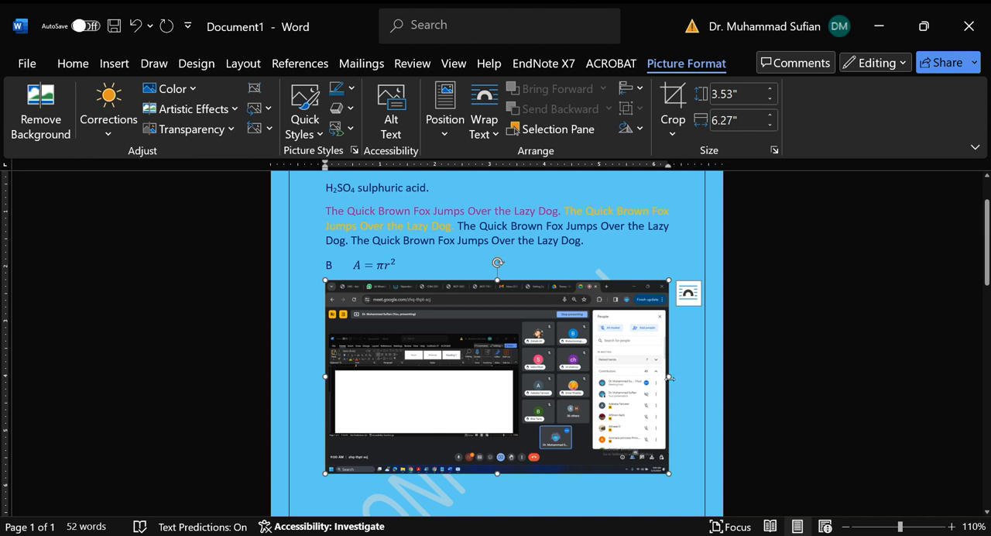
{"action": "left_click_drag", "start_coordinate": [669, 377], "coordinate": [539, 384]}
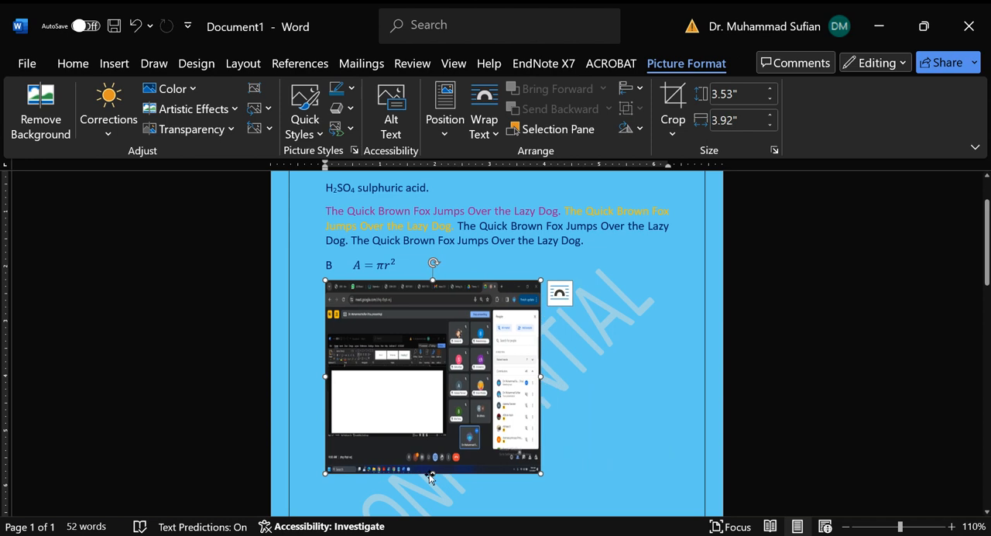
{"action": "left_click_drag", "start_coordinate": [433, 472], "coordinate": [440, 415]}
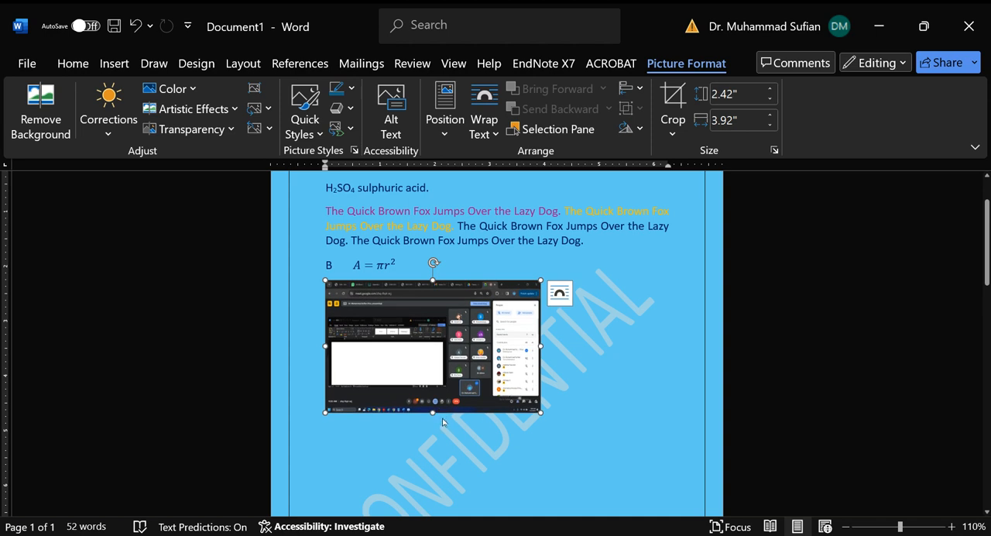
{"action": "key", "text": "ctrl+z"}
{"action": "key", "text": "ctrl+z"}
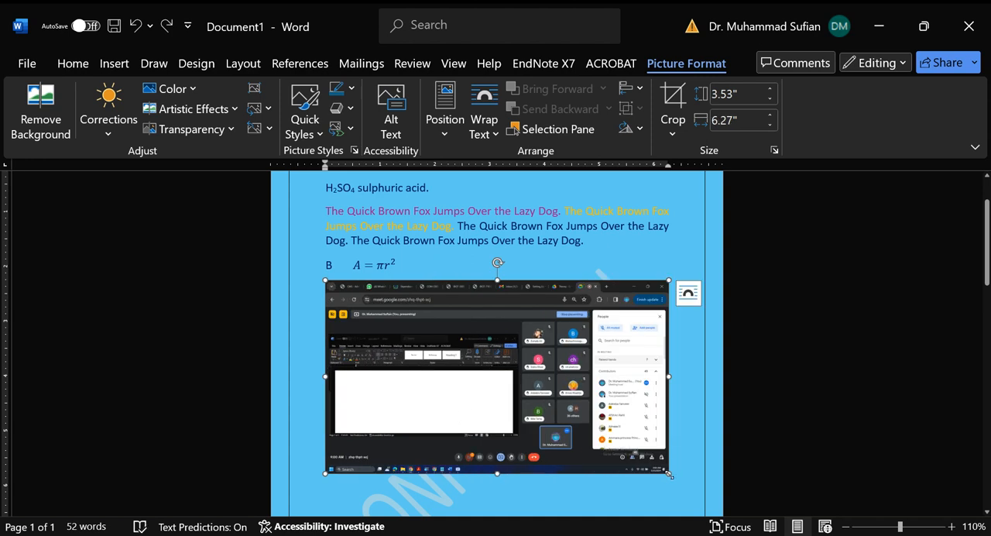
Step: Scale the picture proportionally to about 3.35" high and 5.95" wide
{"action": "left_click_drag", "start_coordinate": [671, 472], "coordinate": [514, 371]}
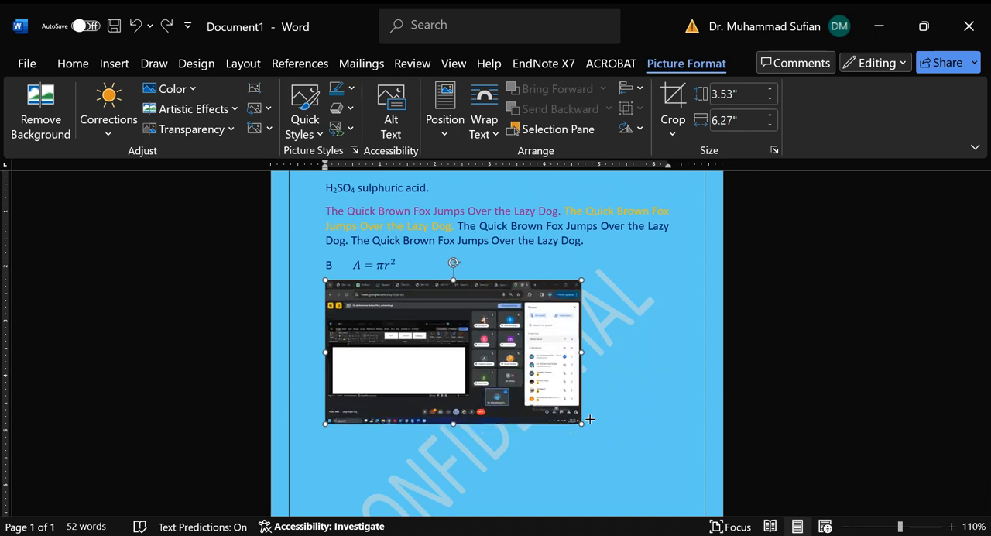
{"action": "left_click_drag", "start_coordinate": [590, 419], "coordinate": [651, 463]}
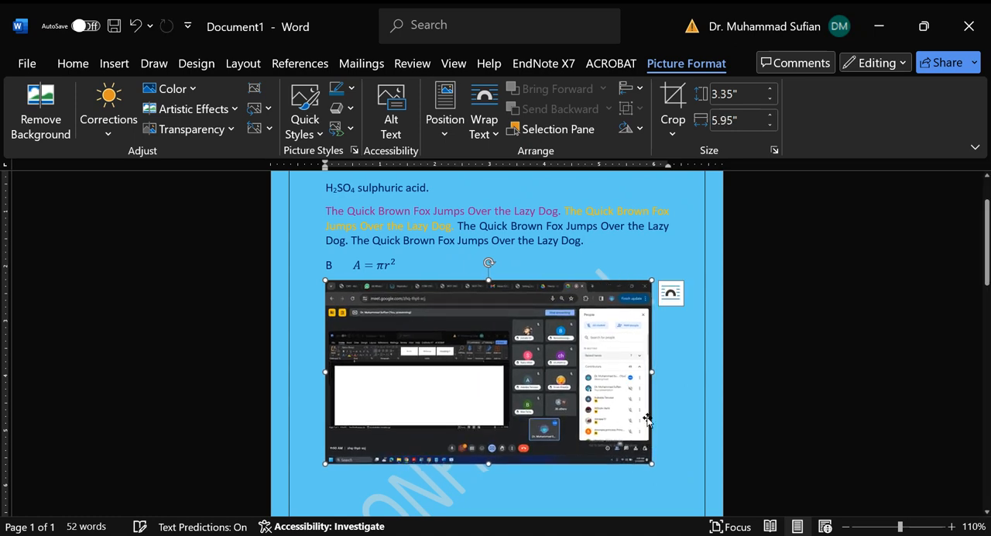
{"action": "mouse_move", "coordinate": [490, 261]}
{"action": "left_mouse_down"}
{"action": "mouse_move", "coordinate": [466, 266]}
{"action": "mouse_move", "coordinate": [449, 288]}
{"action": "mouse_move", "coordinate": [448, 328]}
{"action": "mouse_move", "coordinate": [402, 341]}
{"action": "mouse_move", "coordinate": [309, 431]}
{"action": "mouse_move", "coordinate": [465, 332]}
{"action": "mouse_move", "coordinate": [489, 262]}
{"action": "left_mouse_up"}
{"action": "mouse_move", "coordinate": [491, 316]}
{"action": "left_mouse_down"}
{"action": "mouse_move", "coordinate": [511, 307]}
{"action": "mouse_move", "coordinate": [573, 319]}
{"action": "mouse_move", "coordinate": [646, 394]}
{"action": "mouse_move", "coordinate": [507, 313]}
{"action": "mouse_move", "coordinate": [495, 325]}
{"action": "left_mouse_up"}
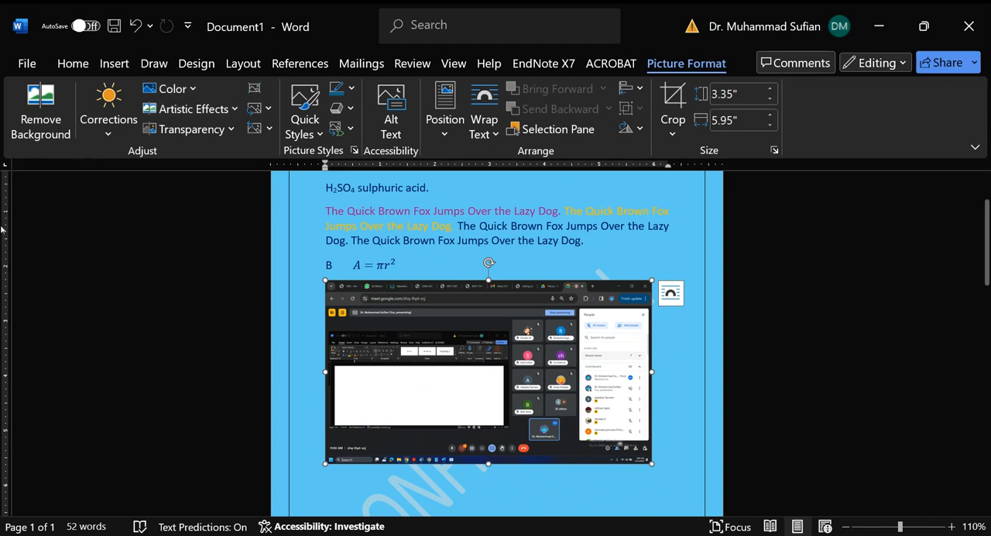
Step: Look through the picture's sharpness, brightness and contrast corrections and its colour saturation, tone and recolour presets
{"action": "left_click", "coordinate": [109, 116]}
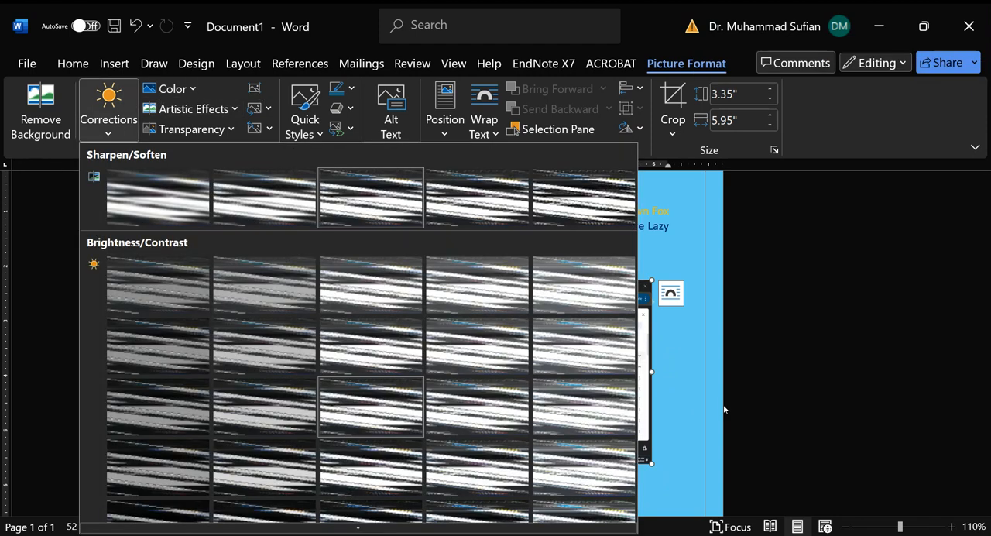
{"action": "scroll", "coordinate": [593, 405], "scroll_direction": "down", "scroll_amount": 1}
{"action": "scroll", "coordinate": [561, 428], "scroll_direction": "up", "scroll_amount": 1}
{"action": "left_click", "coordinate": [186, 90]}
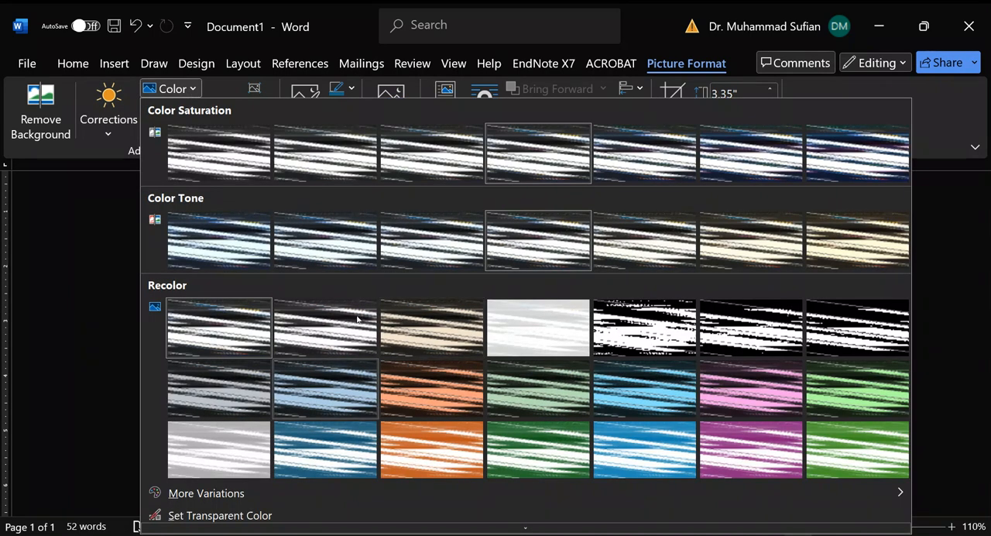
{"action": "left_click", "coordinate": [274, 92]}
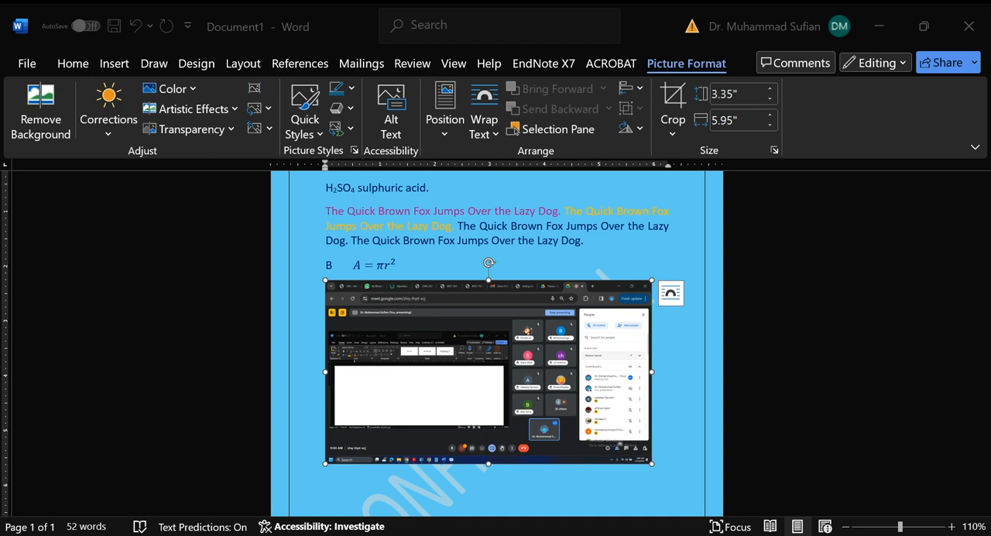
Step: Shrink the picture proportionally to about 1.54" high and 2.73" wide
{"action": "left_click", "coordinate": [379, 466]}
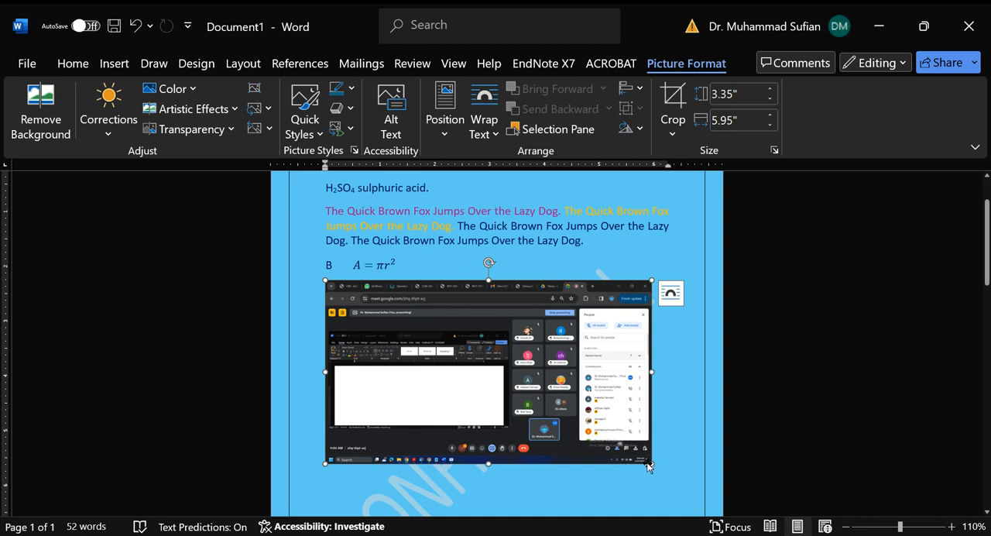
{"action": "left_click_drag", "start_coordinate": [647, 468], "coordinate": [449, 350]}
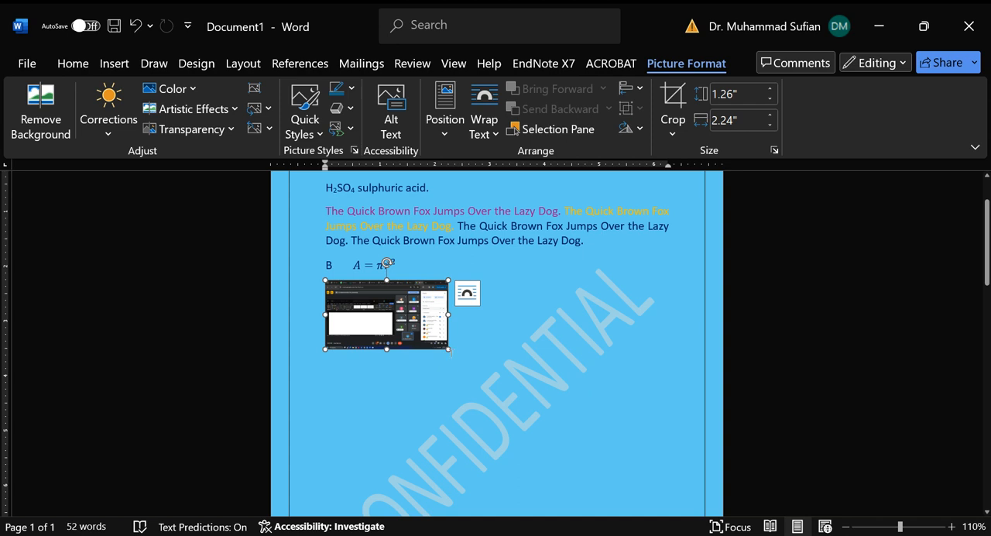
{"action": "left_click_drag", "start_coordinate": [449, 350], "coordinate": [476, 364]}
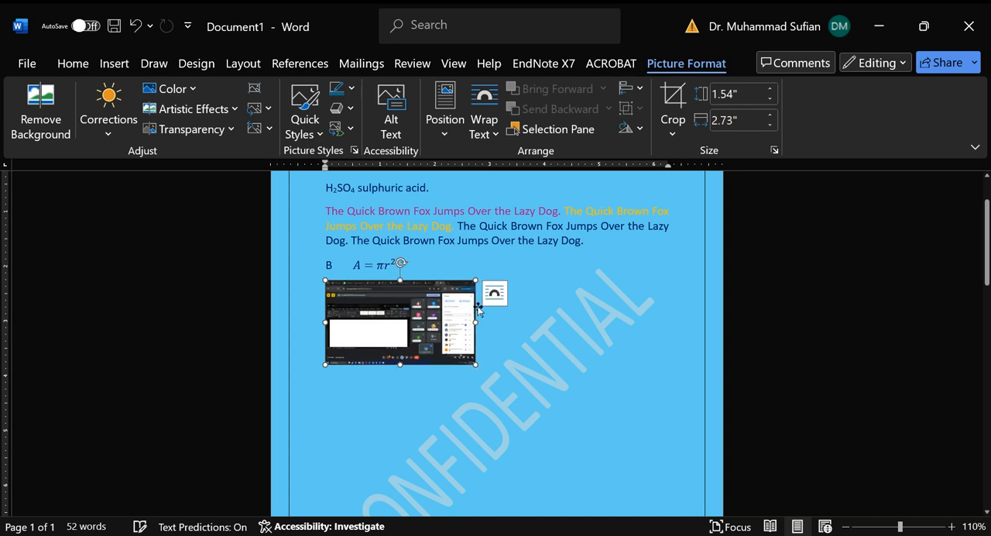
Step: Set the picture's text wrapping to Square and move it to the right side of the coloured fox paragraph
{"action": "left_click", "coordinate": [490, 300]}
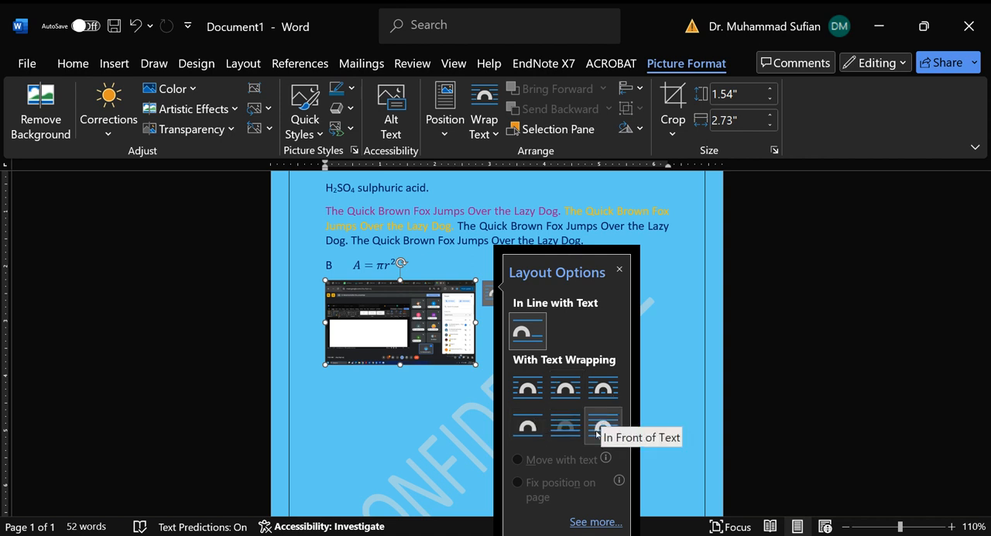
{"action": "left_click", "coordinate": [528, 393]}
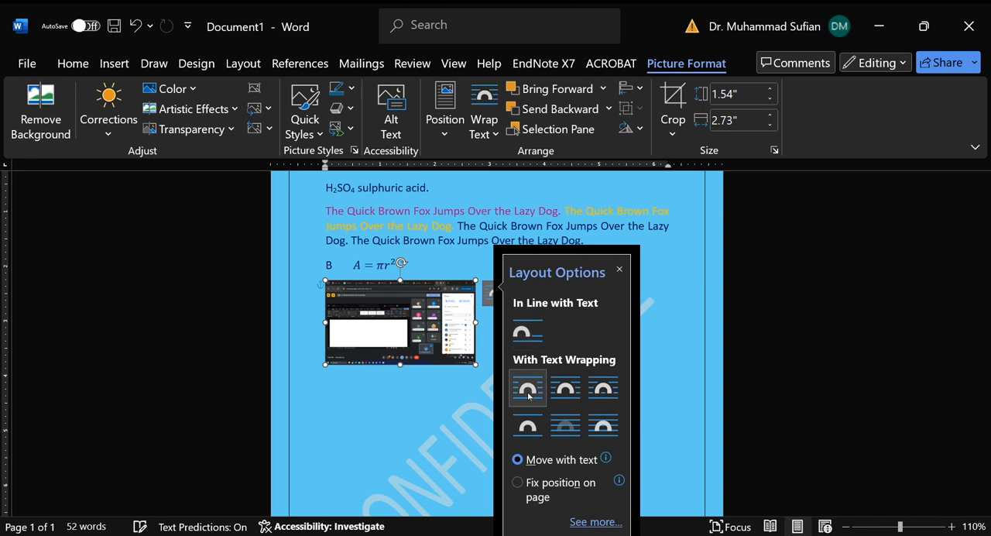
{"action": "left_click", "coordinate": [446, 262]}
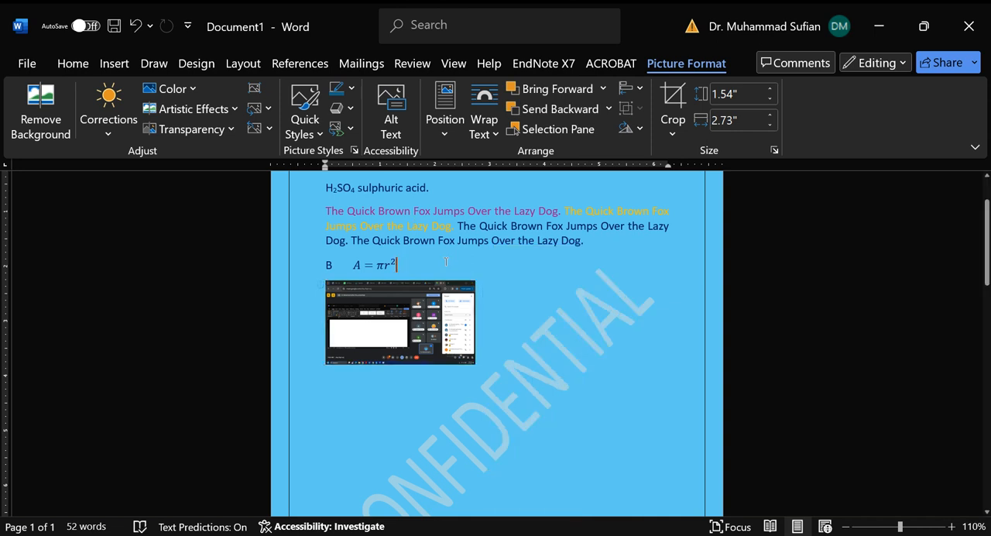
{"action": "scroll", "coordinate": [457, 310], "scroll_direction": "up", "scroll_amount": 3}
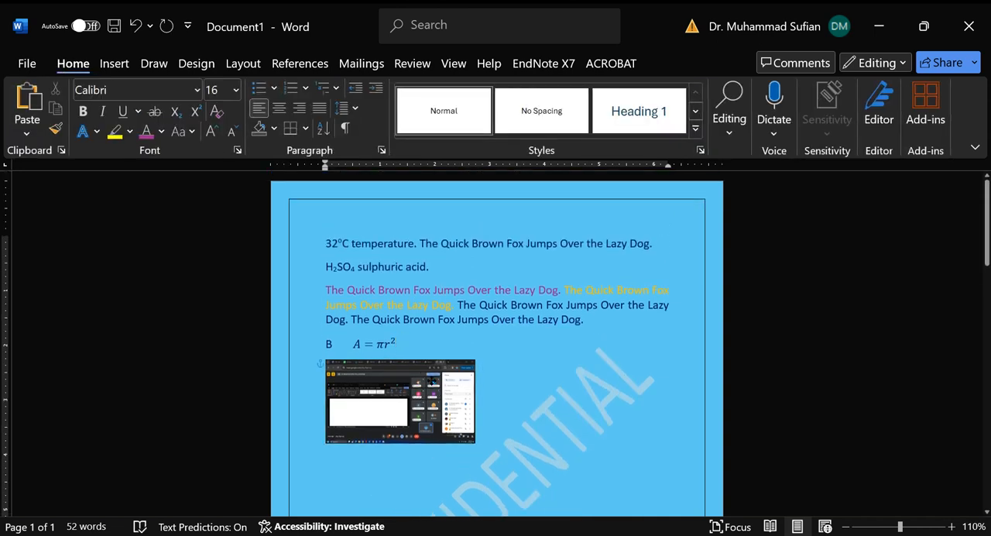
{"action": "left_click_drag", "start_coordinate": [418, 387], "coordinate": [610, 310]}
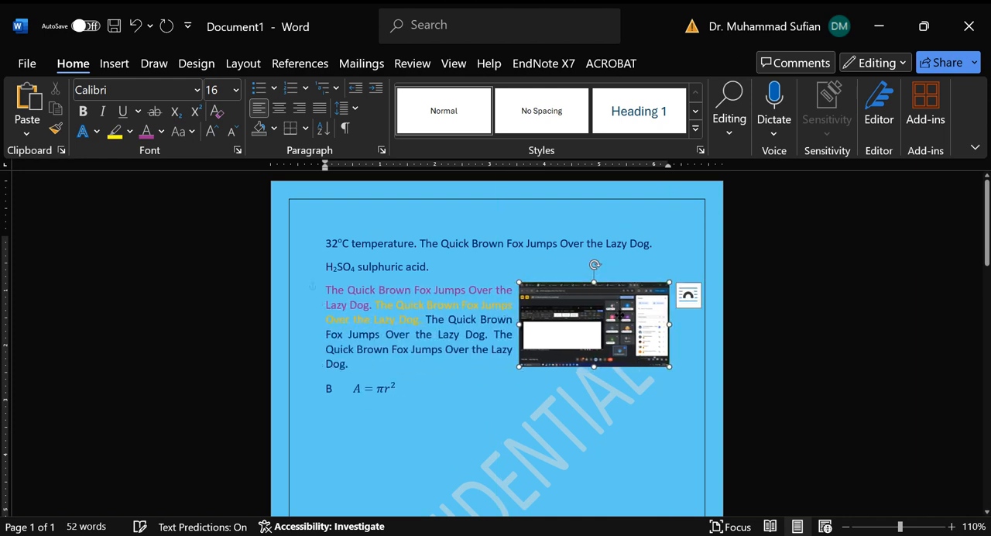
{"action": "left_click", "coordinate": [616, 394]}
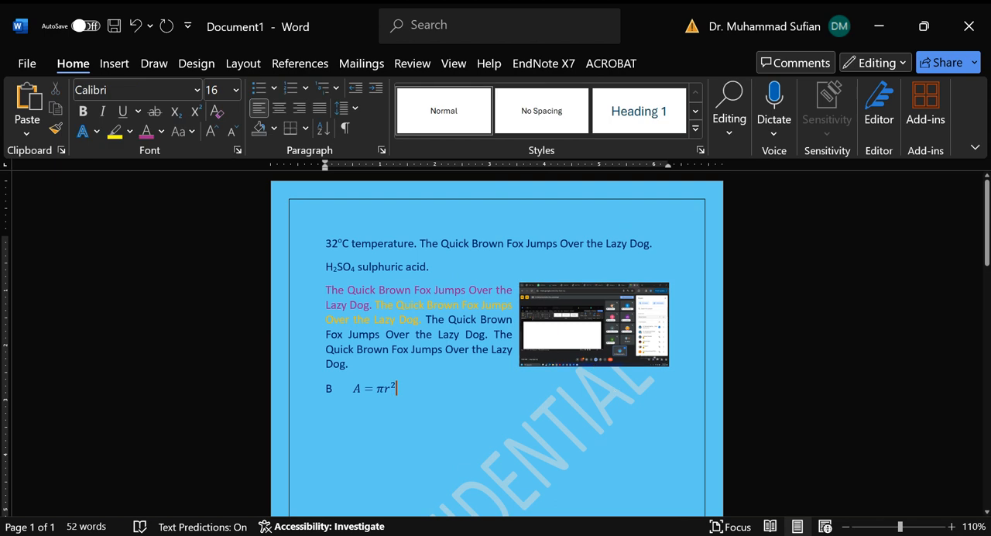
Step: Move the picture up beside the 32°C temperature line and enlarge it proportionally from its lower-left corner
{"action": "left_click", "coordinate": [604, 333]}
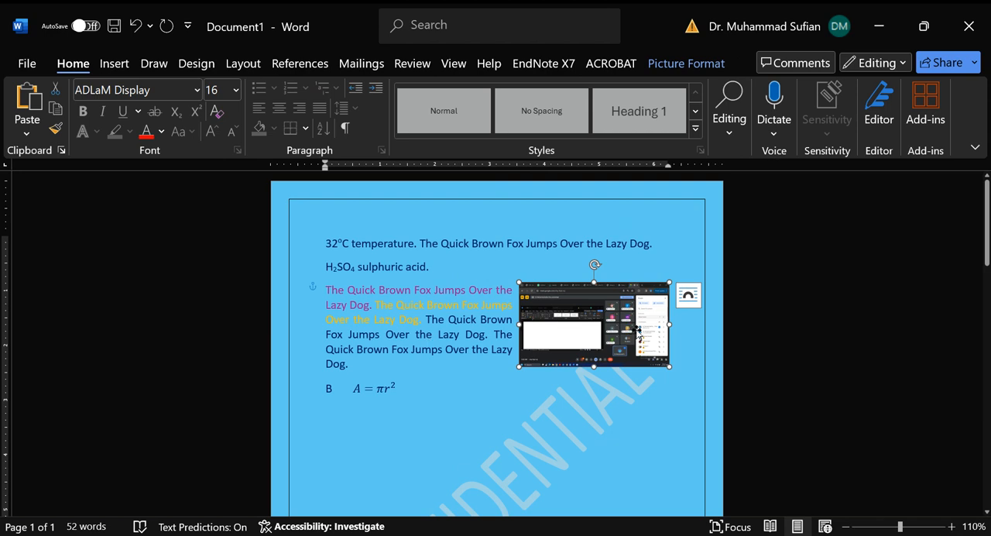
{"action": "left_click_drag", "start_coordinate": [624, 326], "coordinate": [614, 280]}
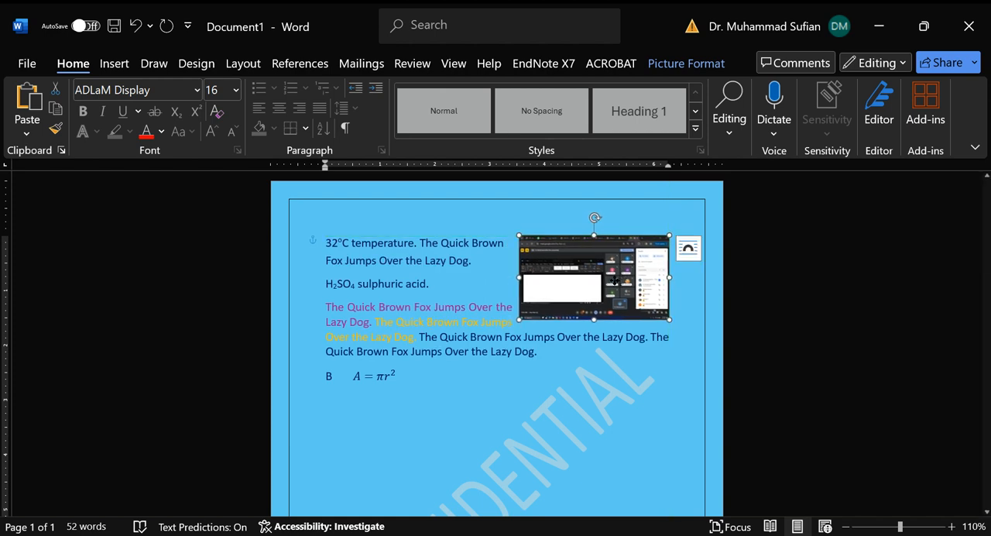
{"action": "left_click", "coordinate": [602, 338]}
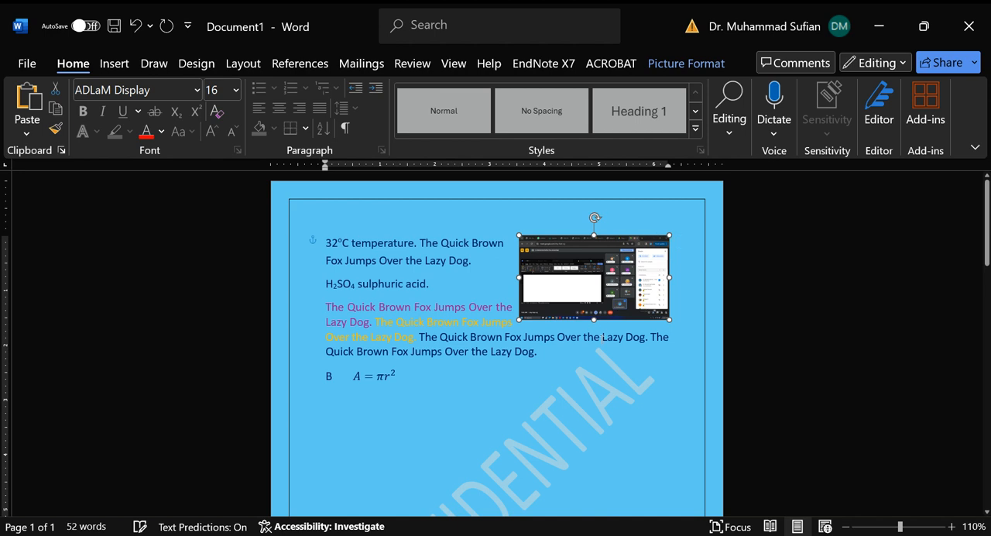
{"action": "left_click", "coordinate": [608, 280]}
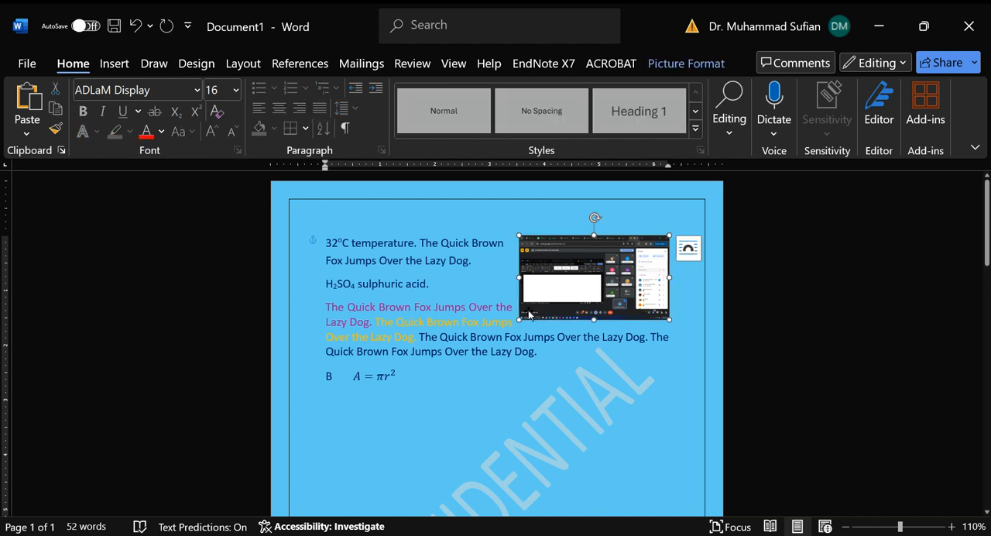
{"action": "left_click_drag", "start_coordinate": [520, 318], "coordinate": [548, 359]}
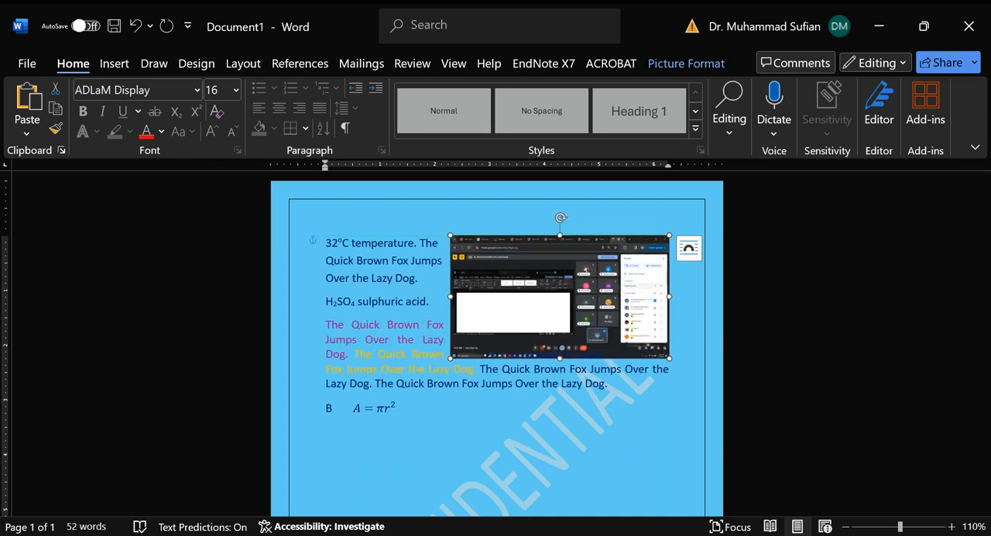
{"action": "left_click", "coordinate": [354, 502]}
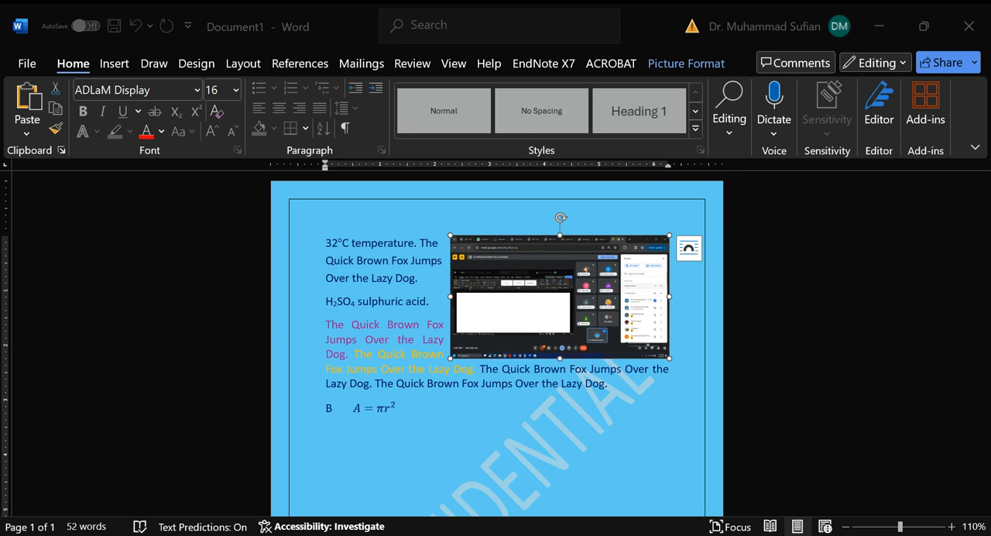
{"action": "key", "text": "alt+Tab"}
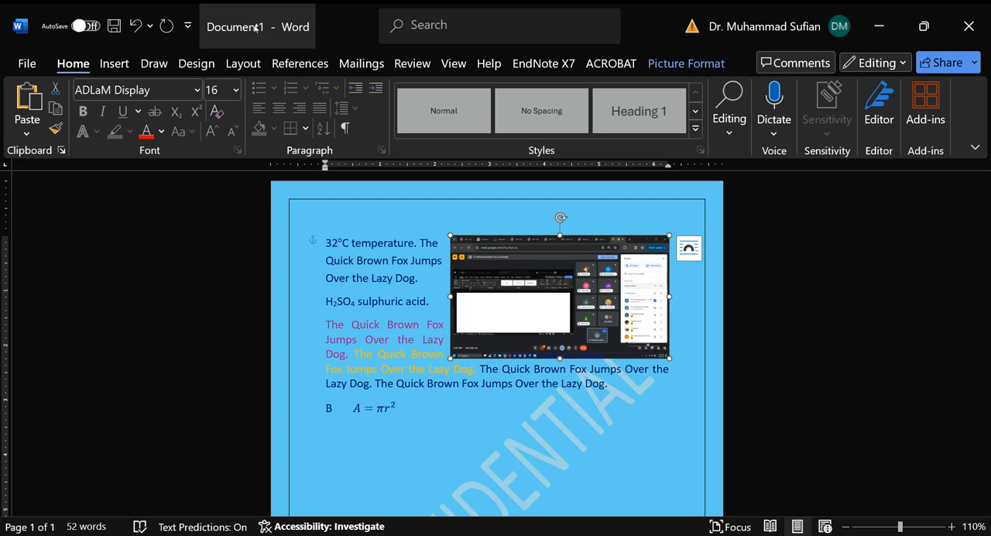
Step: Draw a left block arrow about 2.88" wide and 0.94" high below the circle-area equation
{"action": "left_click", "coordinate": [114, 63]}
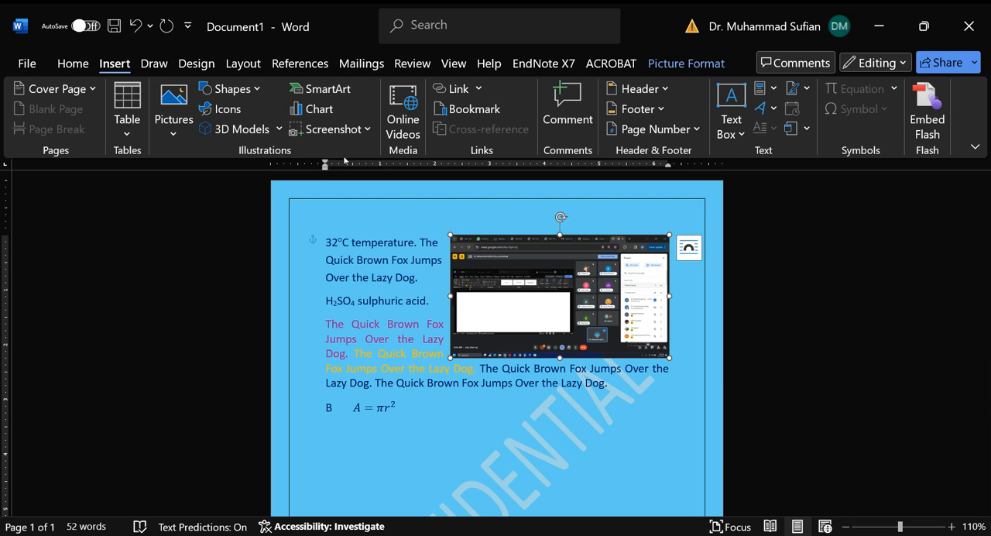
{"action": "left_click", "coordinate": [280, 129]}
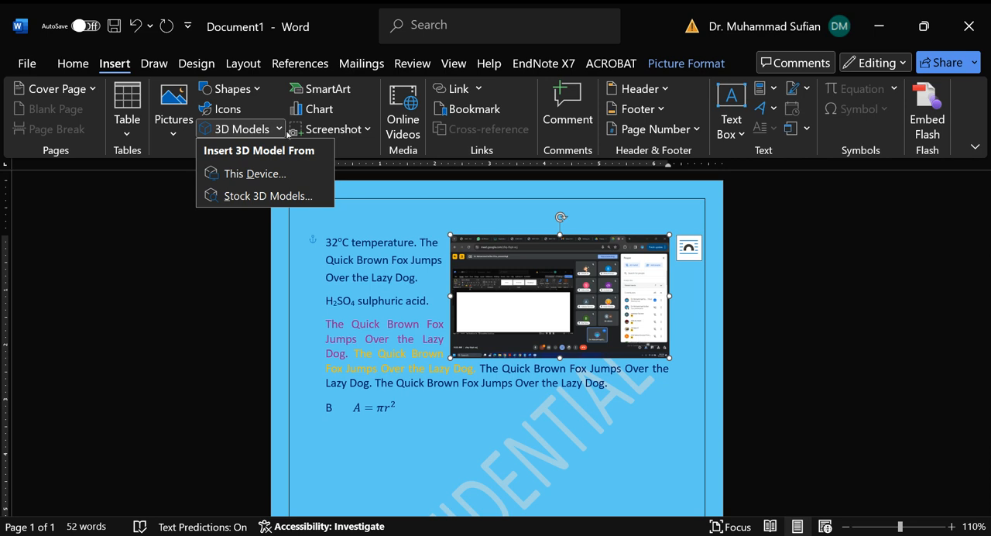
{"action": "left_click", "coordinate": [258, 91]}
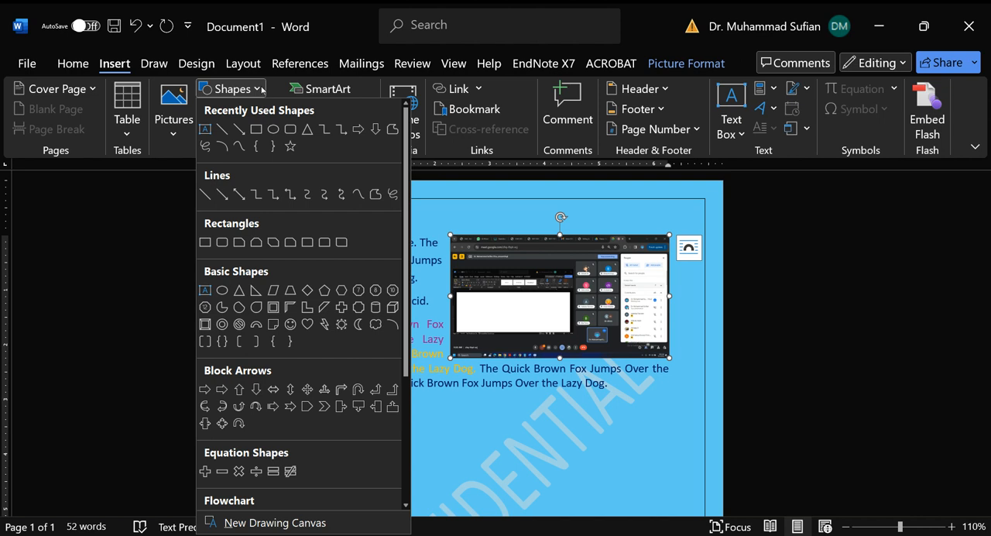
{"action": "scroll", "coordinate": [338, 341], "scroll_direction": "down", "scroll_amount": 5}
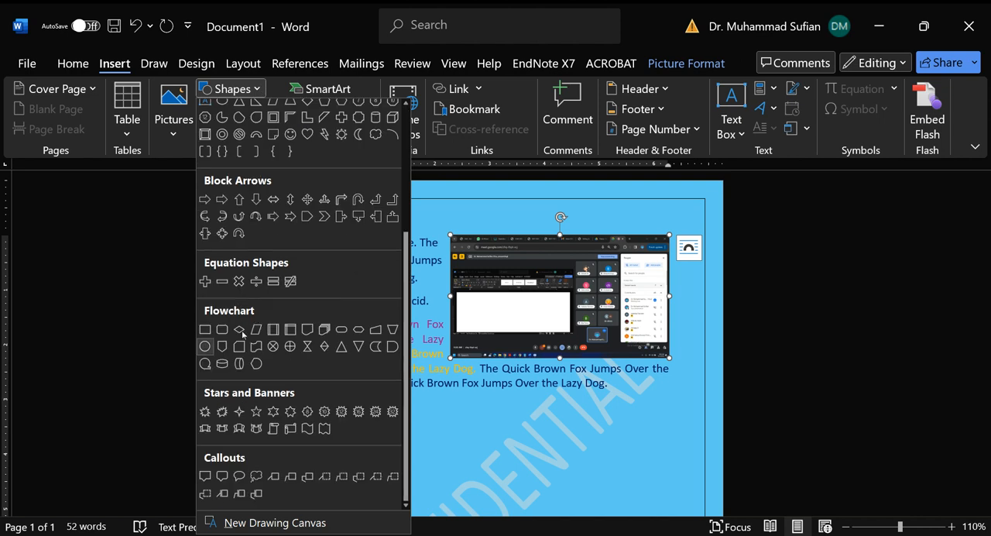
{"action": "scroll", "coordinate": [338, 464], "scroll_direction": "up", "scroll_amount": 5}
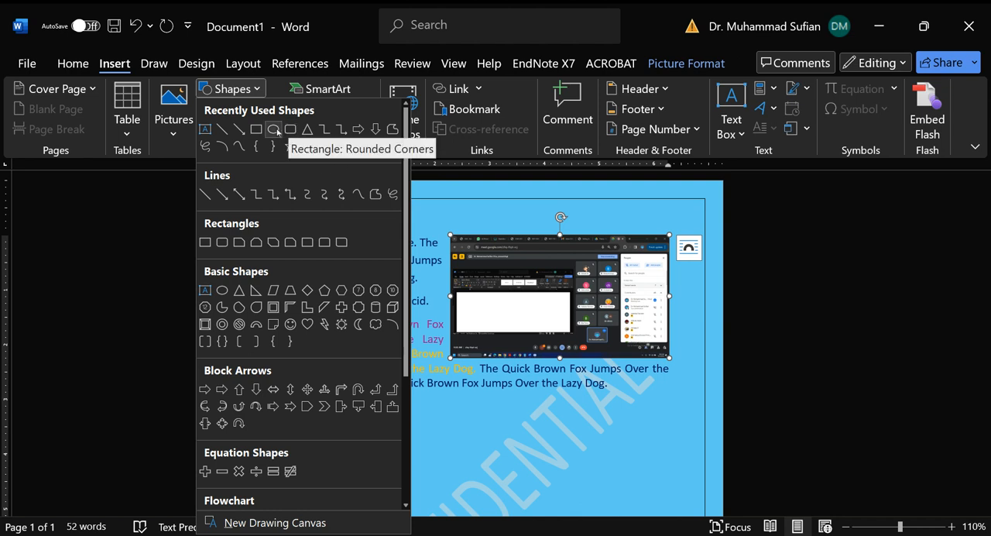
{"action": "scroll", "coordinate": [334, 281], "scroll_direction": "down", "scroll_amount": 5}
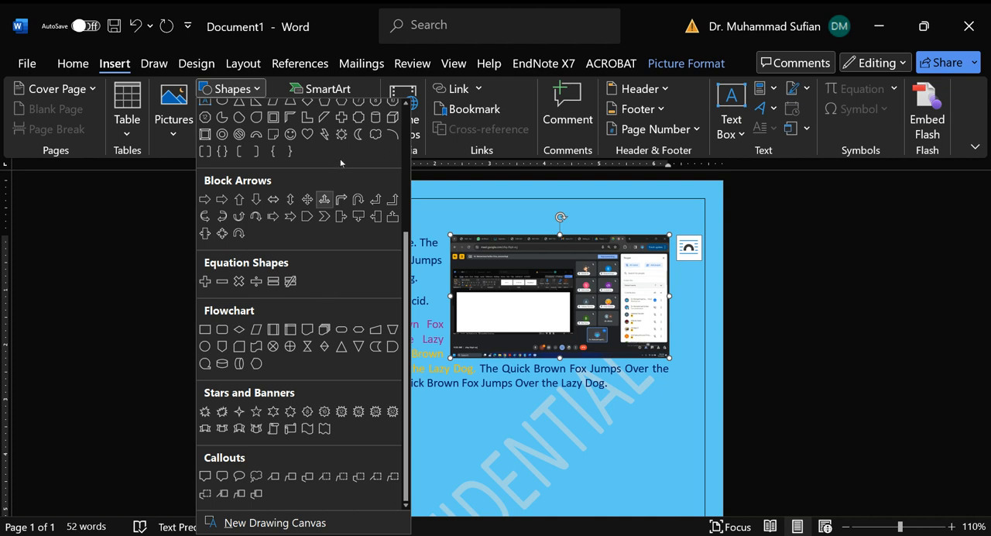
{"action": "left_click", "coordinate": [222, 199]}
{"action": "left_click_drag", "start_coordinate": [395, 430], "coordinate": [553, 483]}
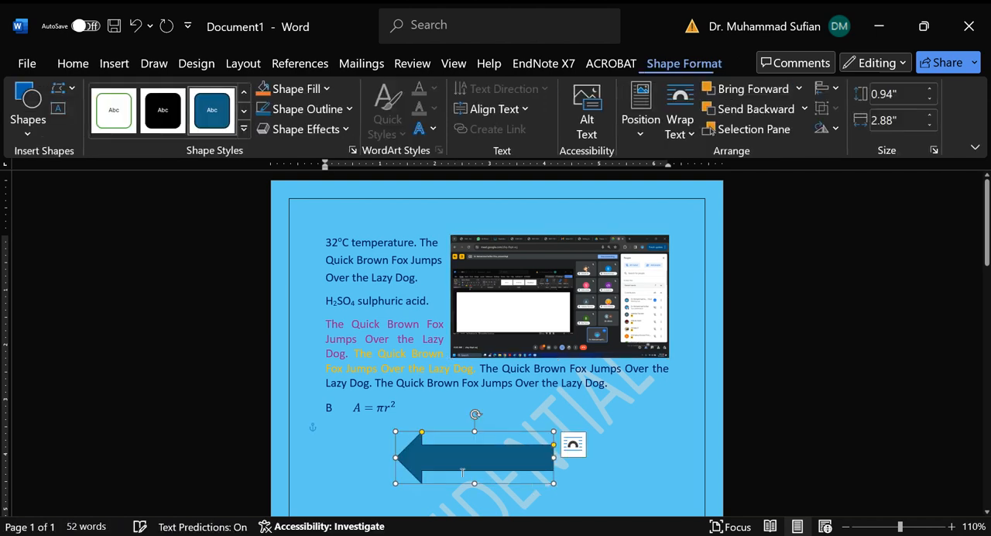
Step: Lengthen the block arrow's head and slightly thicken its shaft
{"action": "left_click_drag", "start_coordinate": [422, 434], "coordinate": [454, 432]}
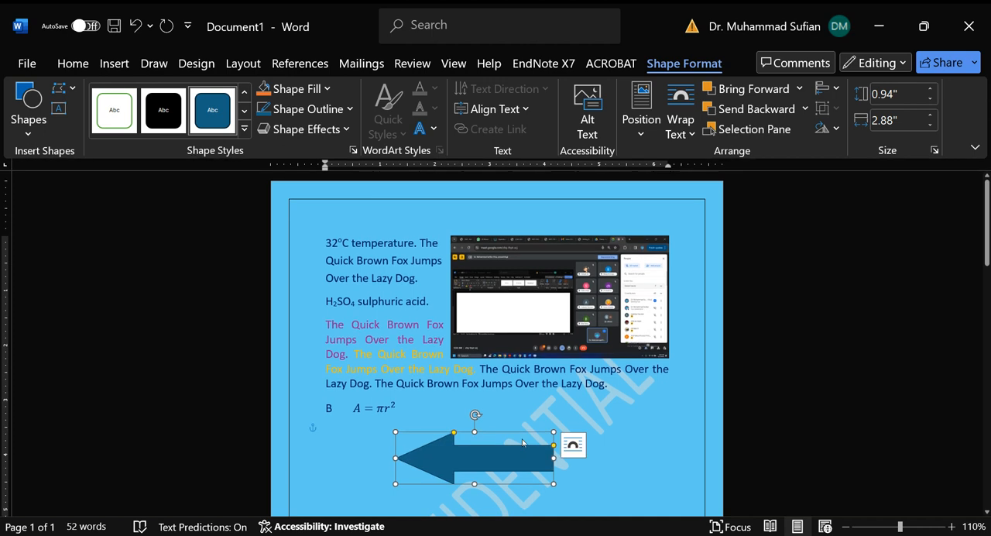
{"action": "mouse_move", "coordinate": [552, 446]}
{"action": "left_mouse_down"}
{"action": "mouse_move", "coordinate": [552, 470]}
{"action": "mouse_move", "coordinate": [552, 434]}
{"action": "mouse_move", "coordinate": [553, 444]}
{"action": "left_mouse_up"}
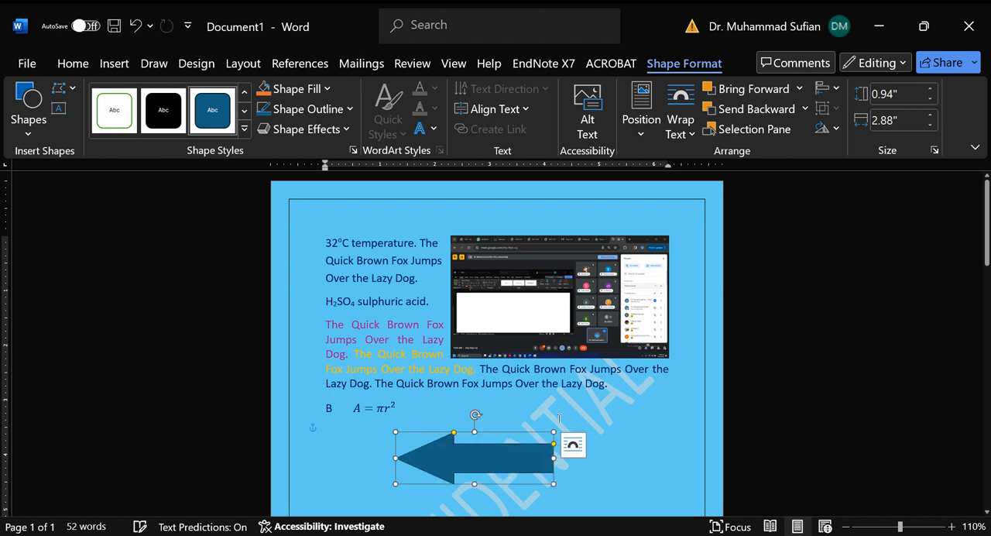
{"action": "key", "text": "Escape"}
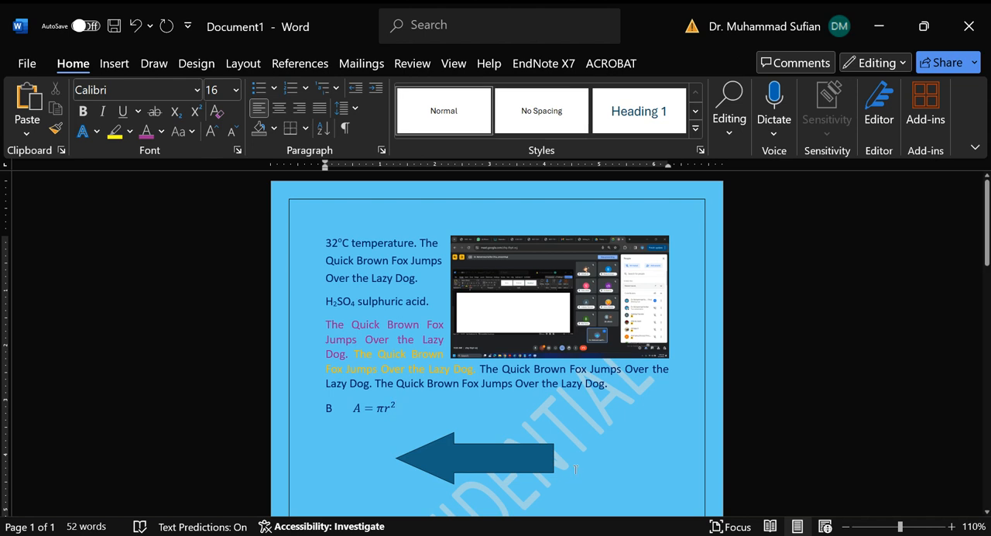
Step: Try the dark blue gradient preset style on the block arrow
{"action": "left_click", "coordinate": [501, 472]}
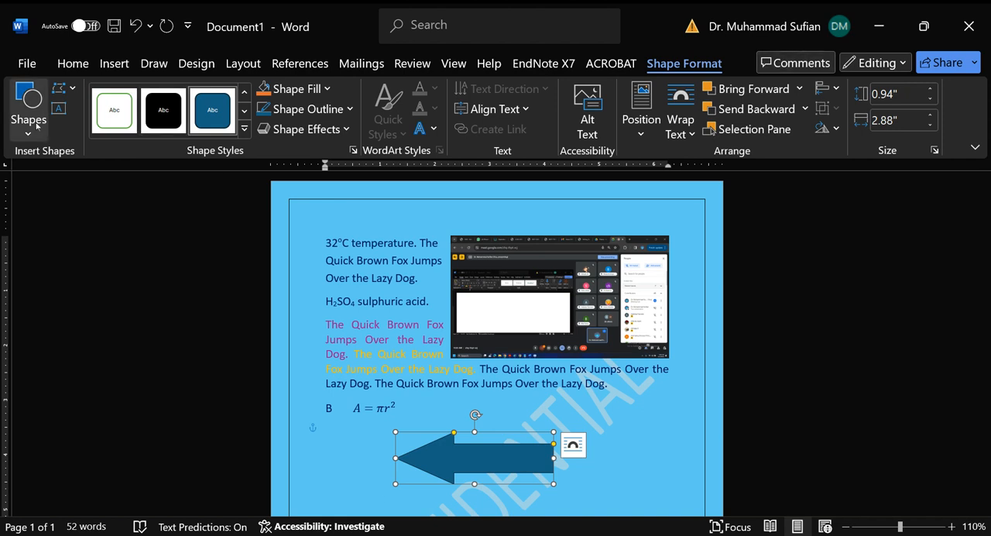
{"action": "left_click", "coordinate": [242, 130]}
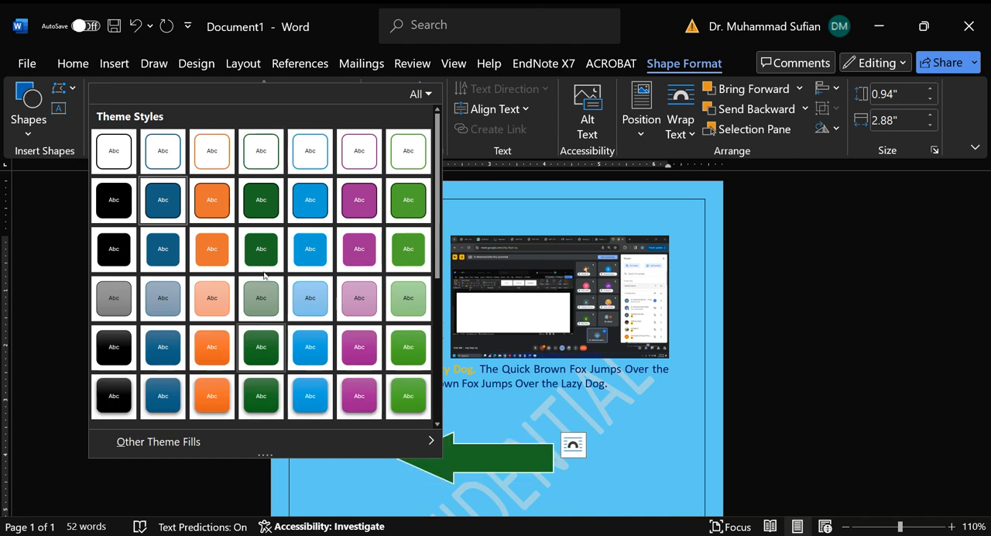
{"action": "scroll", "coordinate": [237, 296], "scroll_direction": "down", "scroll_amount": 3}
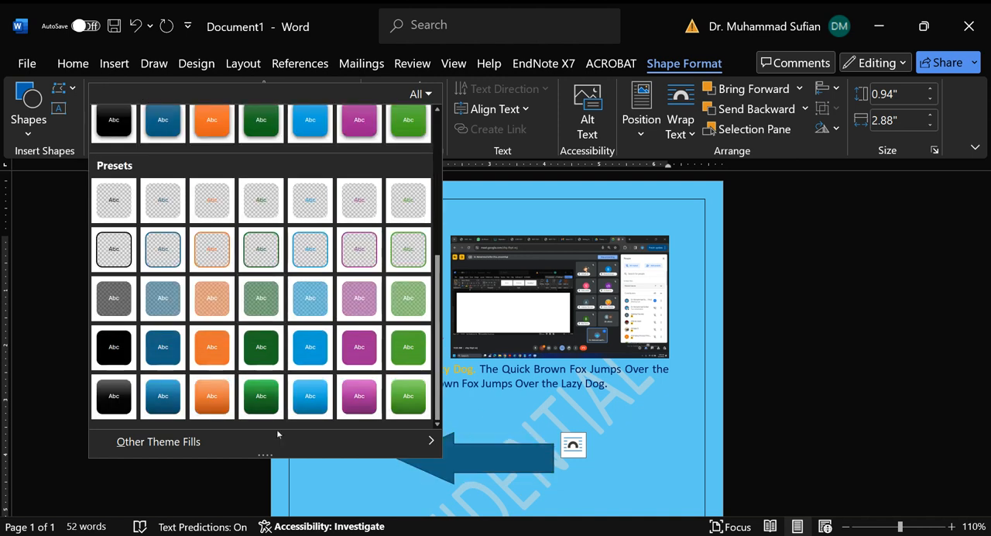
{"action": "left_click", "coordinate": [163, 396]}
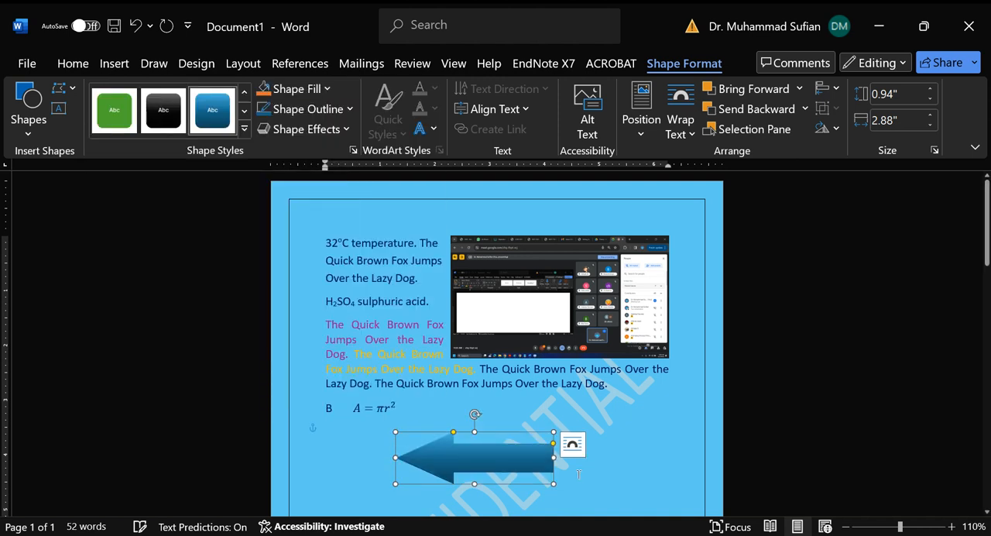
Step: Apply the light blue solid theme style with a white outline to the block arrow
{"action": "left_click", "coordinate": [244, 128]}
{"action": "scroll", "coordinate": [380, 317], "scroll_direction": "up", "scroll_amount": 3}
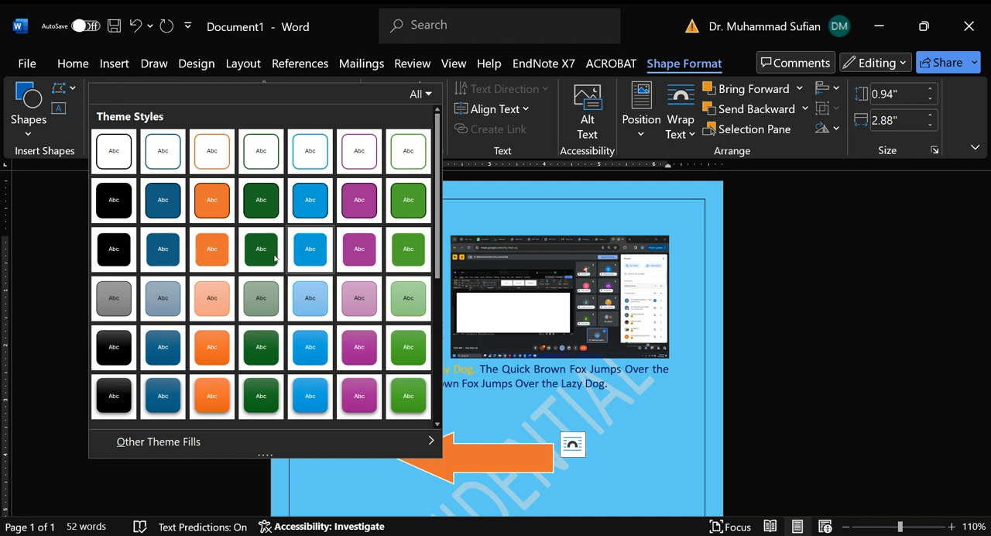
{"action": "left_click", "coordinate": [310, 249]}
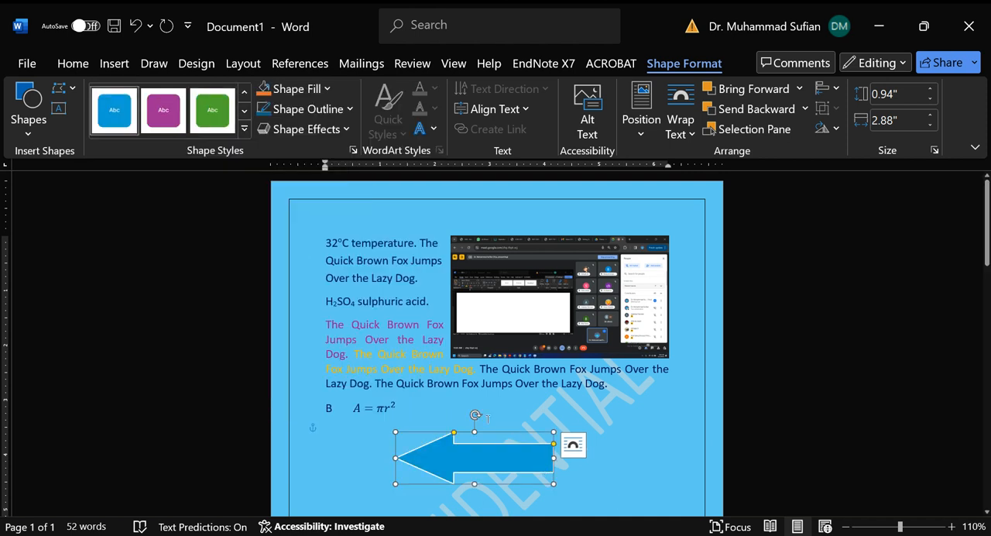
{"action": "left_click", "coordinate": [398, 407]}
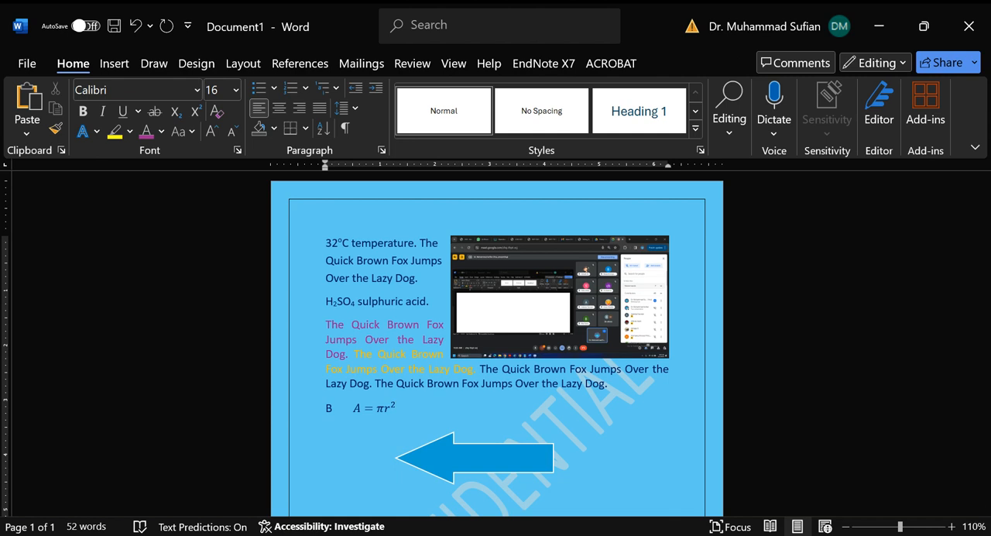
{"action": "left_click", "coordinate": [327, 534]}
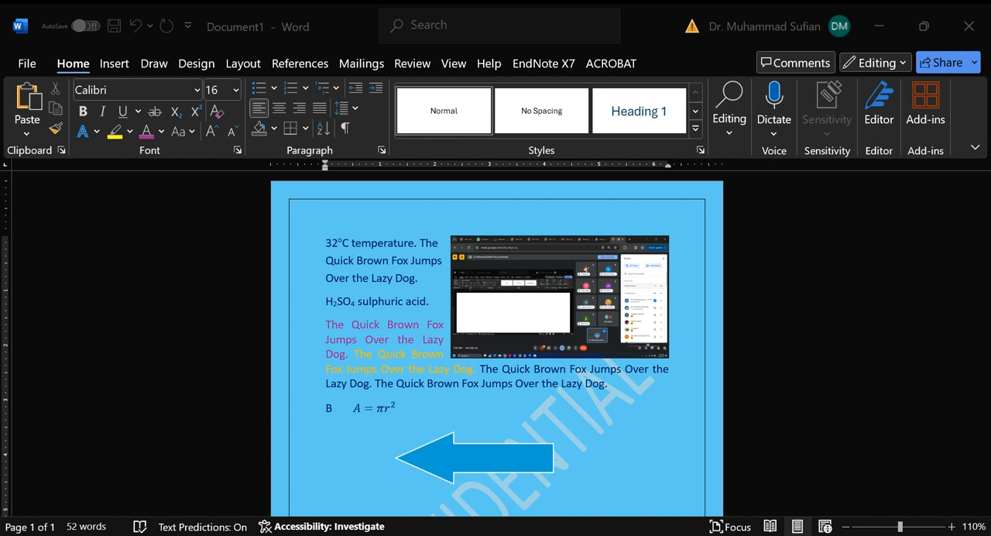
{"action": "left_click", "coordinate": [223, 186]}
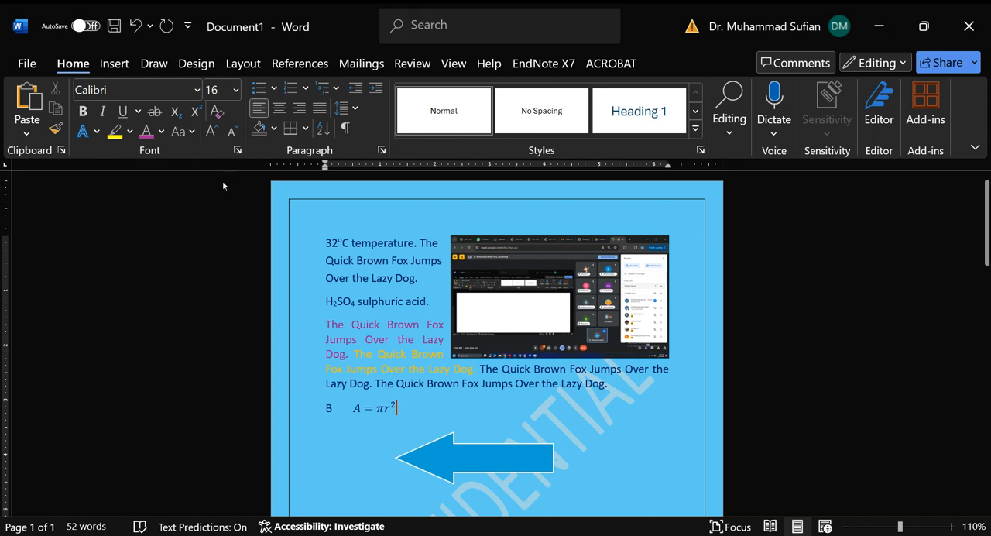
{"action": "left_click", "coordinate": [127, 70]}
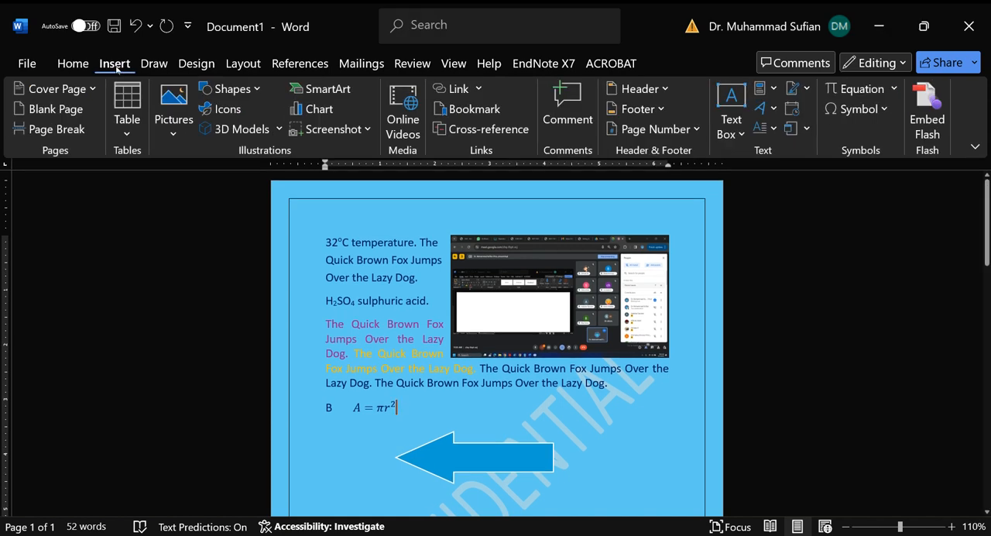
{"action": "left_click", "coordinate": [237, 112]}
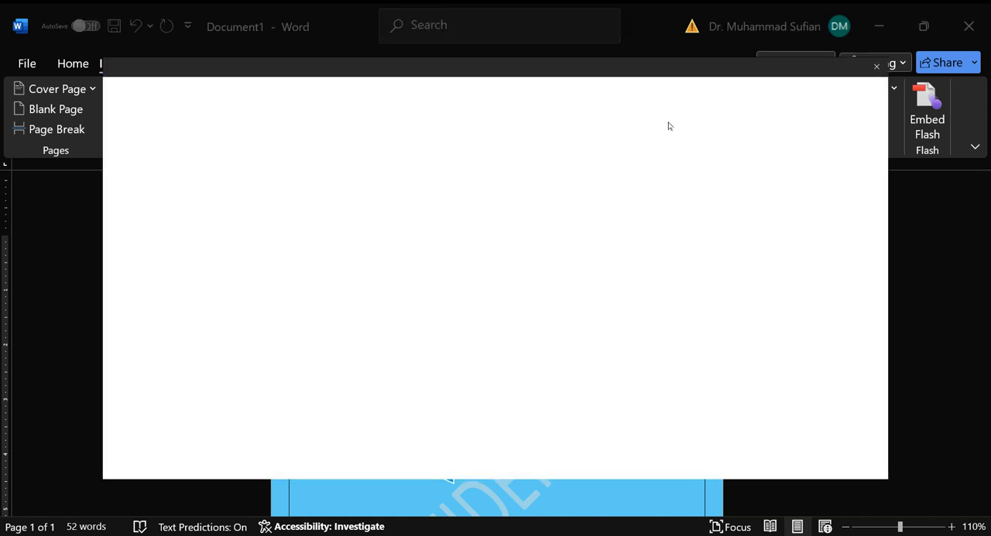
{"action": "left_click", "coordinate": [885, 65]}
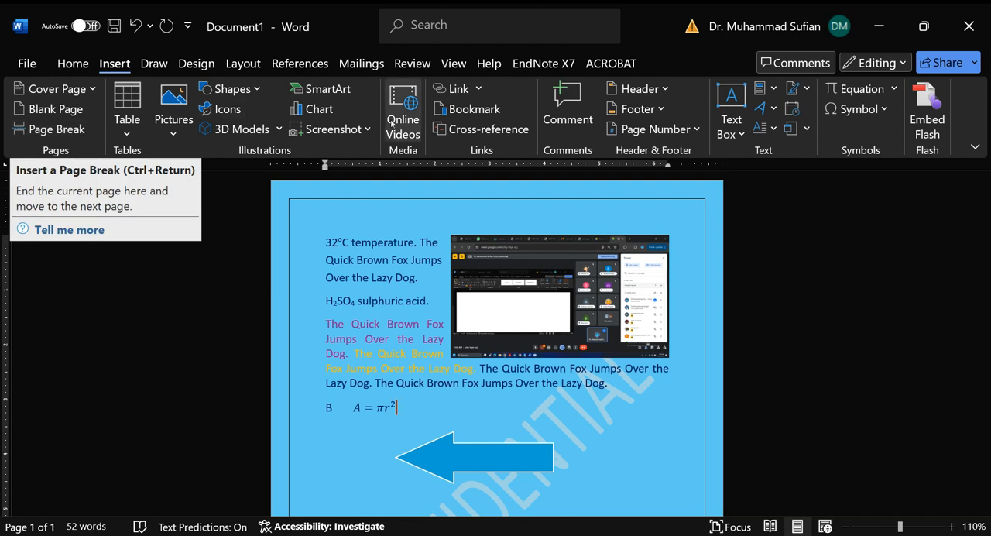
Step: Insert WordArt reading "COM-2305" in the bold magenta style with a shadow
{"action": "left_click", "coordinate": [774, 109]}
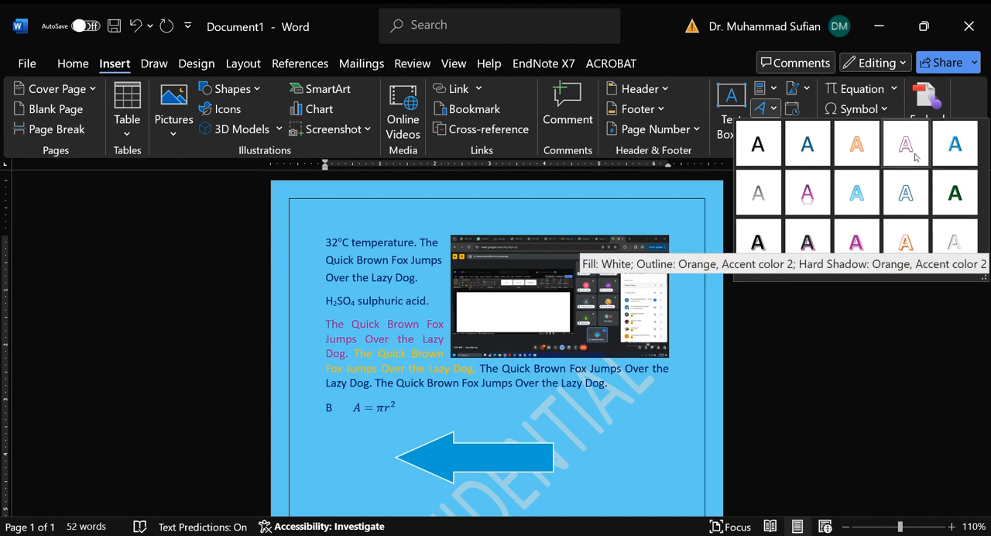
{"action": "left_click", "coordinate": [861, 245]}
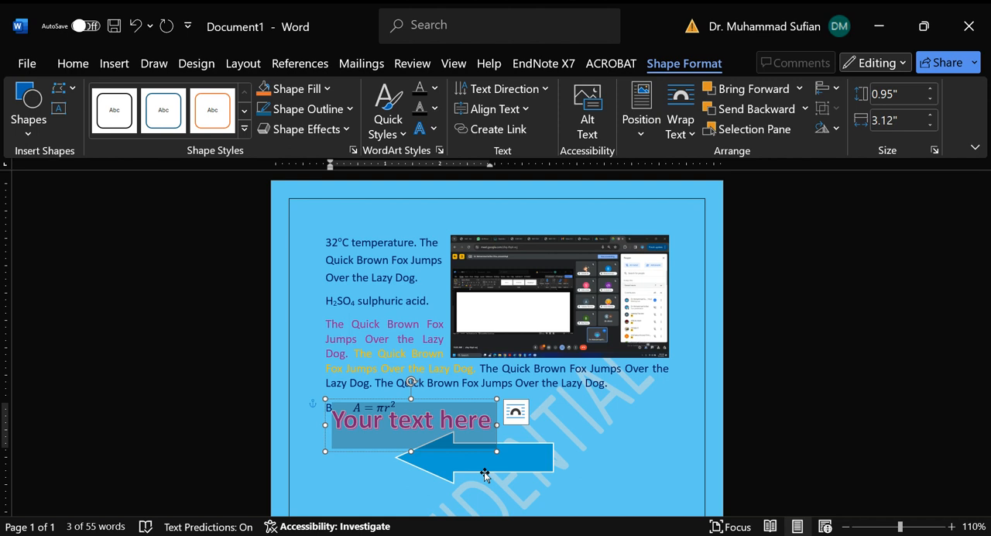
{"action": "type", "text": "COM"}
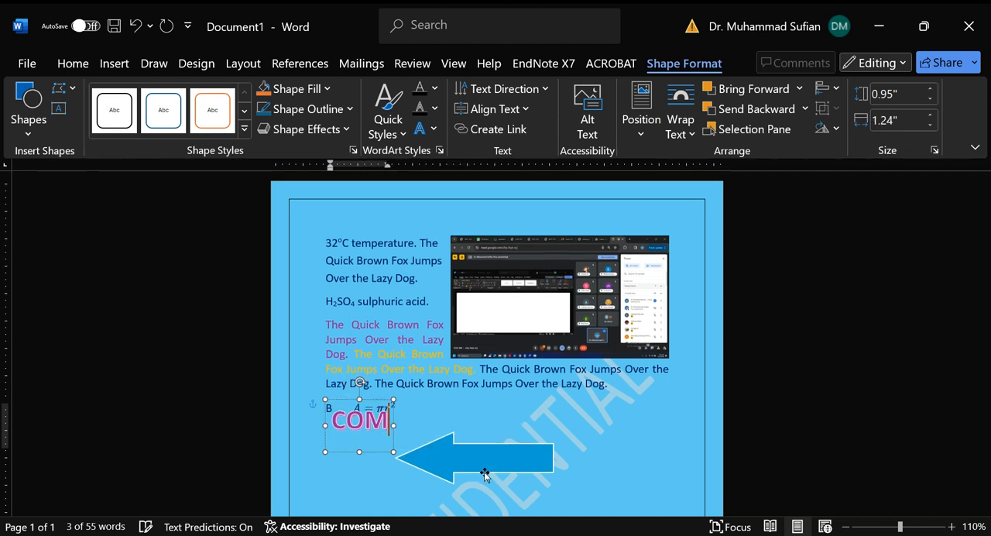
{"action": "type", "text": "-2305"}
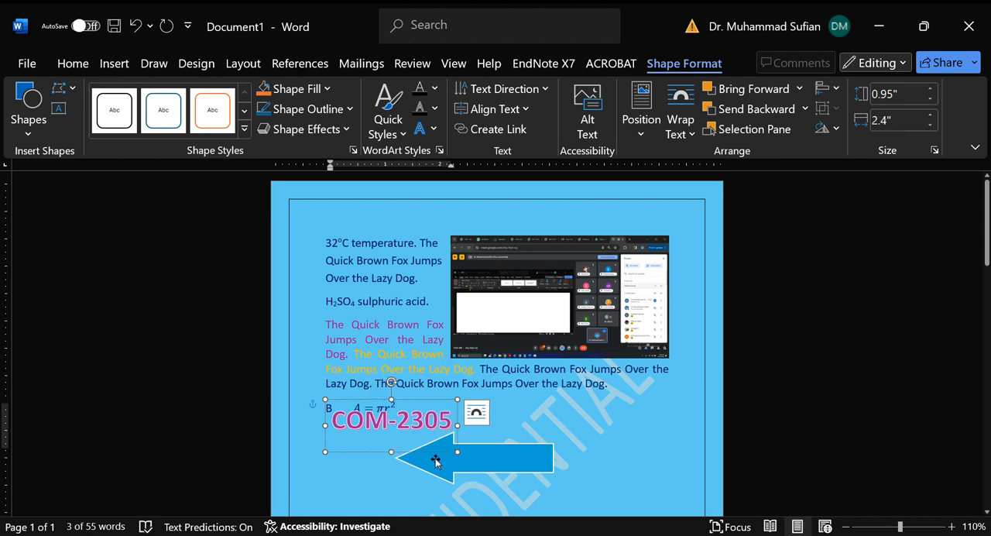
Step: Move the magenta COM-2305 WordArt onto the shaft of the blue block arrow
{"action": "left_click", "coordinate": [398, 422]}
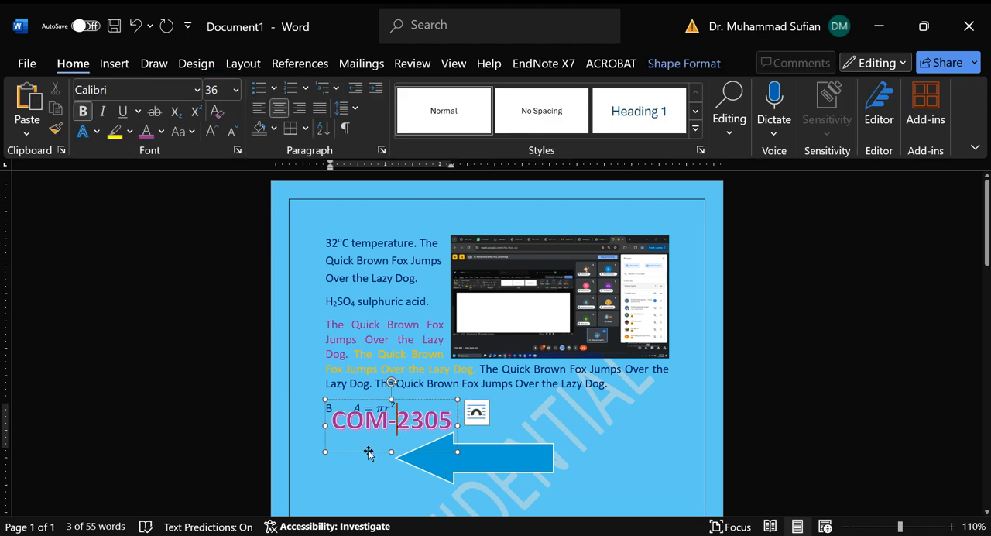
{"action": "left_click_drag", "start_coordinate": [369, 451], "coordinate": [463, 489]}
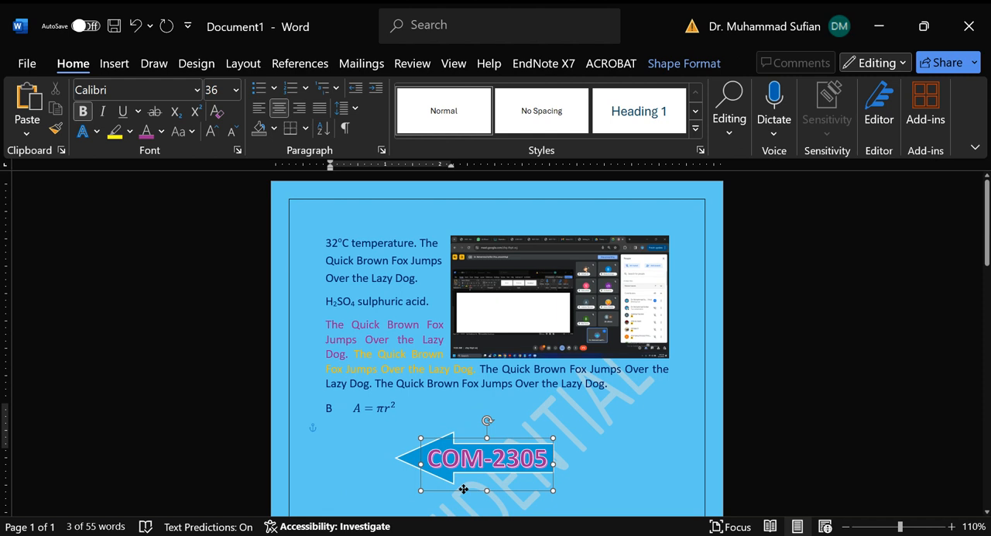
{"action": "left_click", "coordinate": [496, 502]}
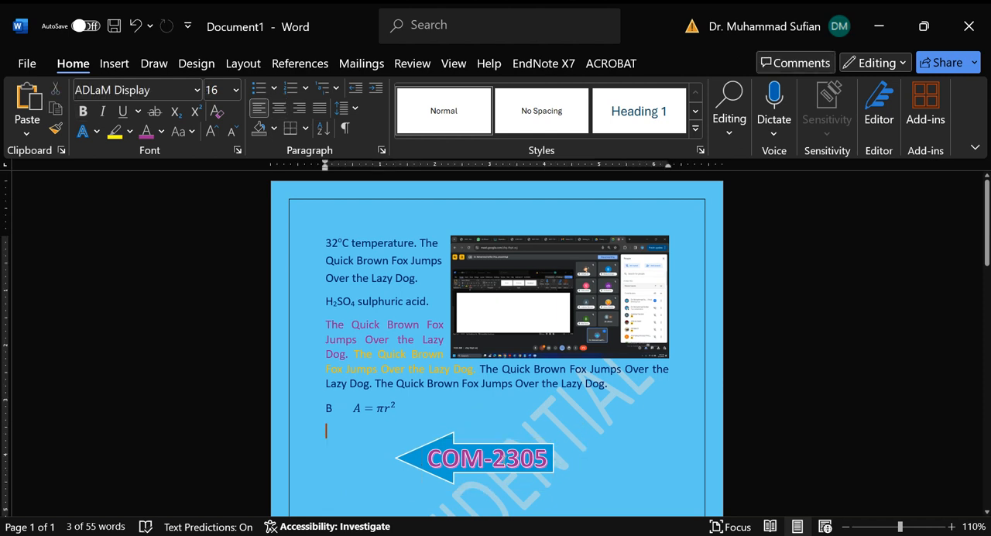
Step: Create an orange-style WordArt copy of the COM-2305 text and align it over the magenta one on the arrow
{"action": "left_click", "coordinate": [506, 458]}
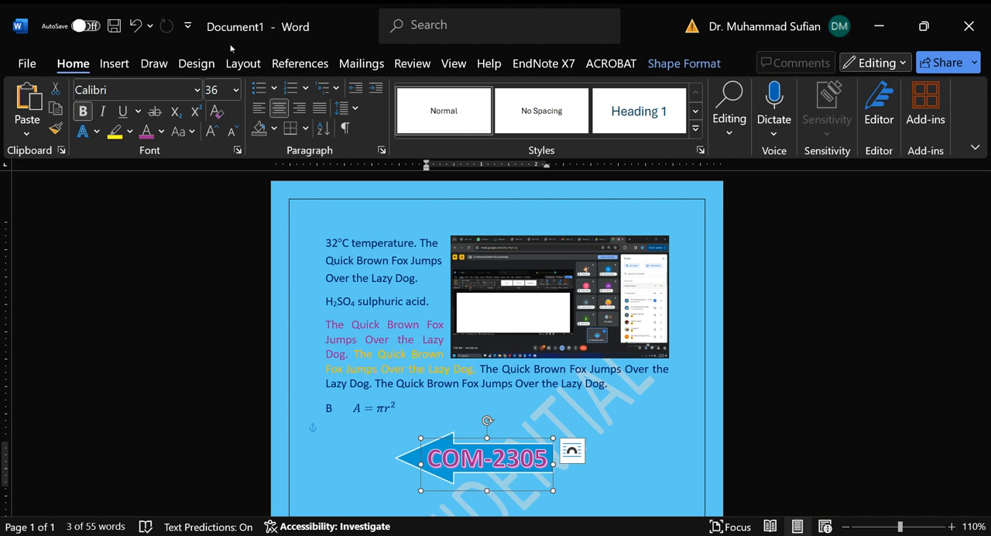
{"action": "left_click", "coordinate": [113, 63]}
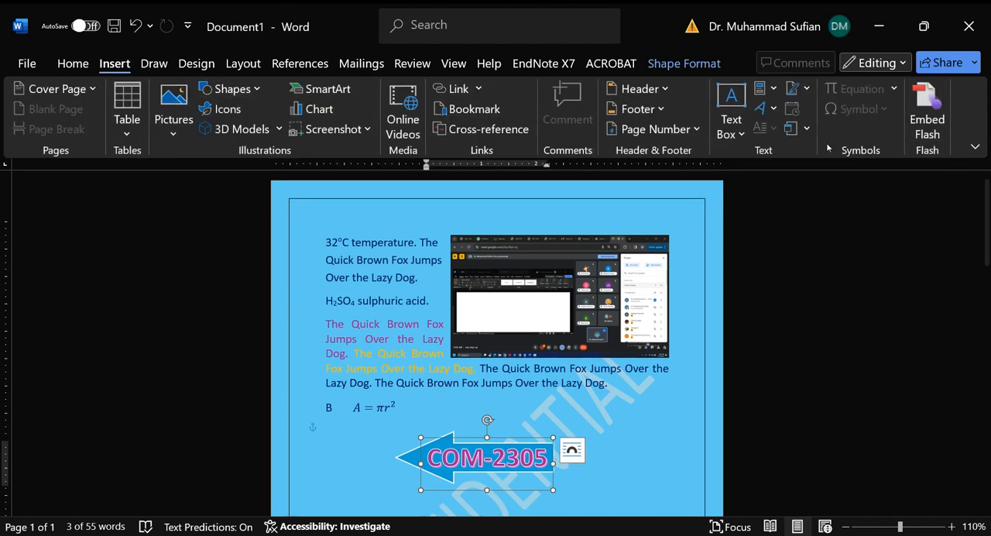
{"action": "left_click", "coordinate": [775, 111]}
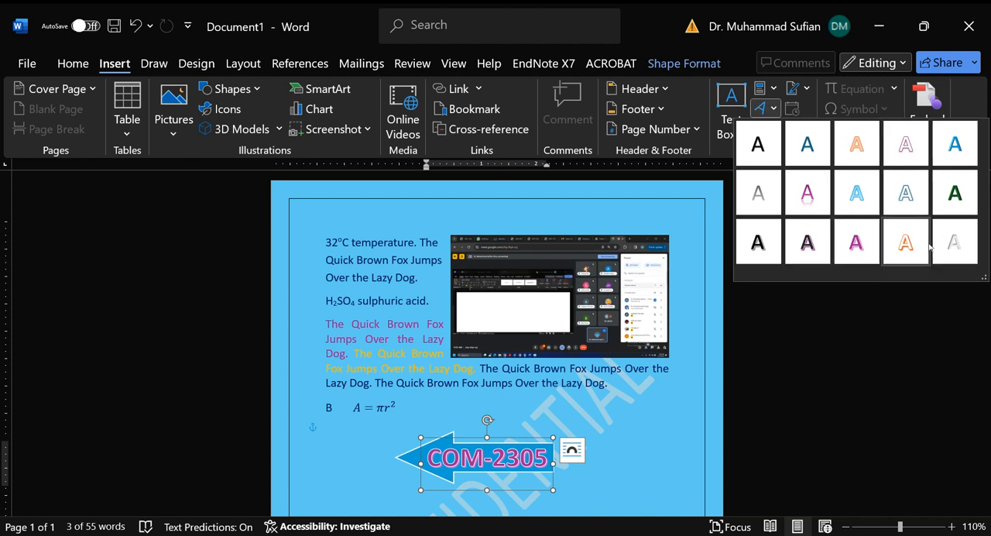
{"action": "left_click", "coordinate": [867, 151]}
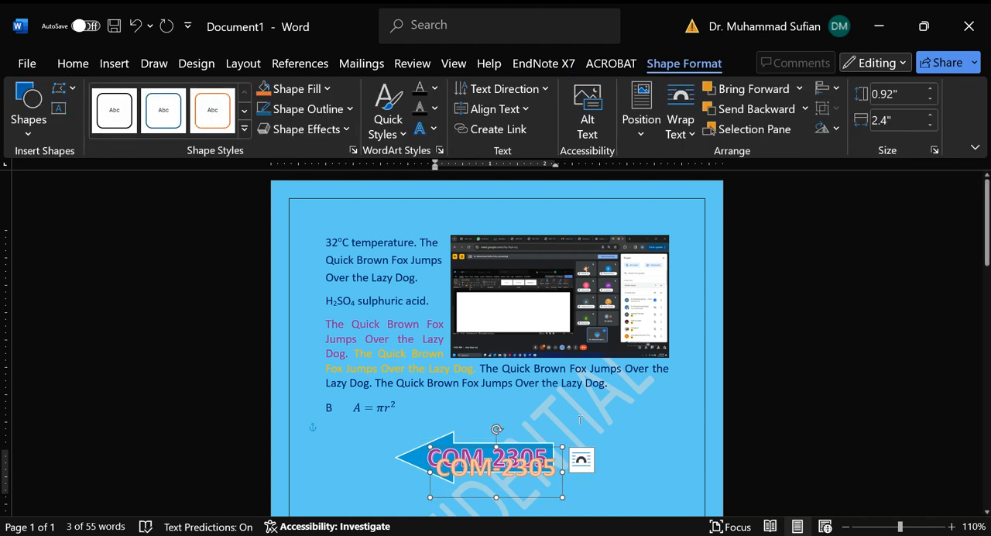
{"action": "scroll", "coordinate": [578, 416], "scroll_direction": "down", "scroll_amount": 1}
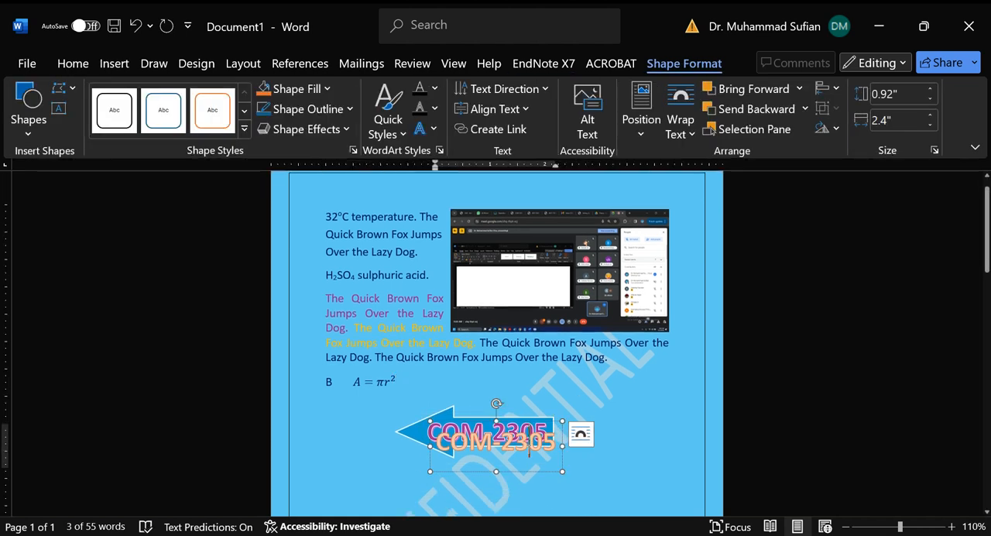
{"action": "left_click_drag", "start_coordinate": [531, 471], "coordinate": [519, 456]}
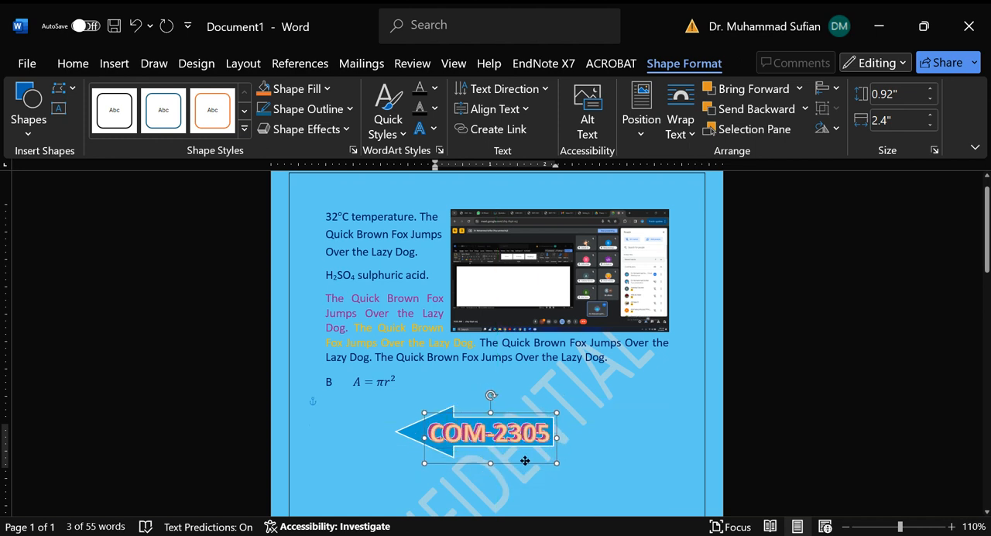
{"action": "key", "text": "Escape"}
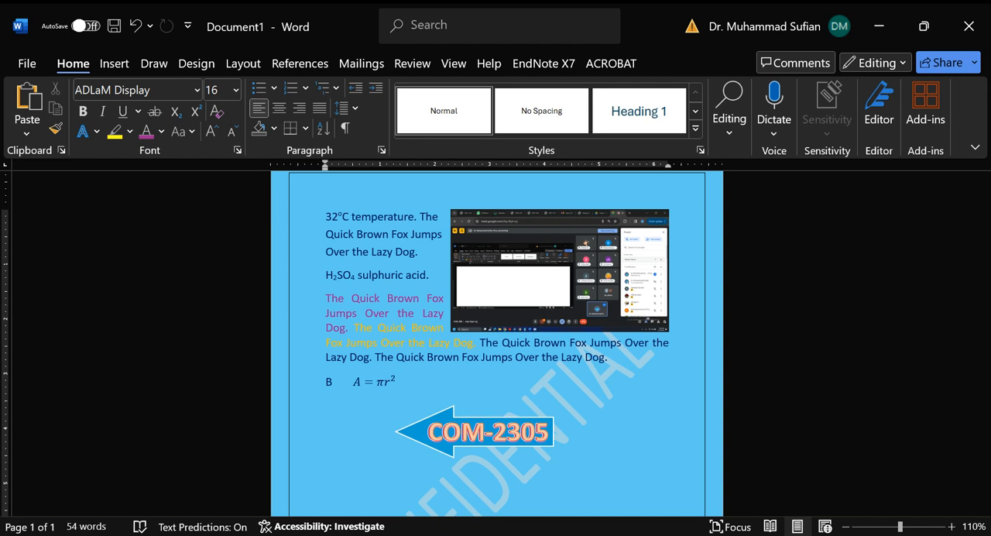
{"action": "key", "text": "alt+Tab"}
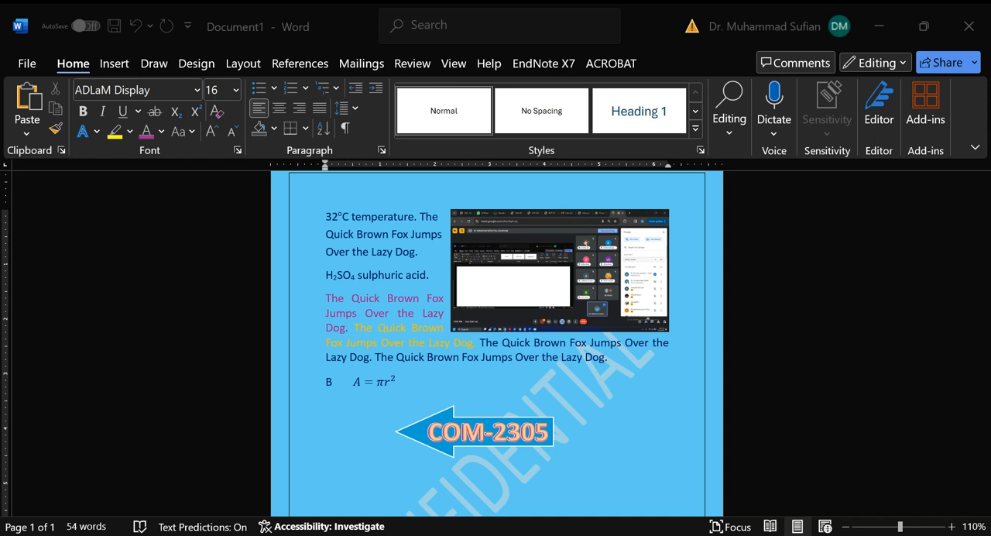
{"action": "key", "text": "alt+Tab"}
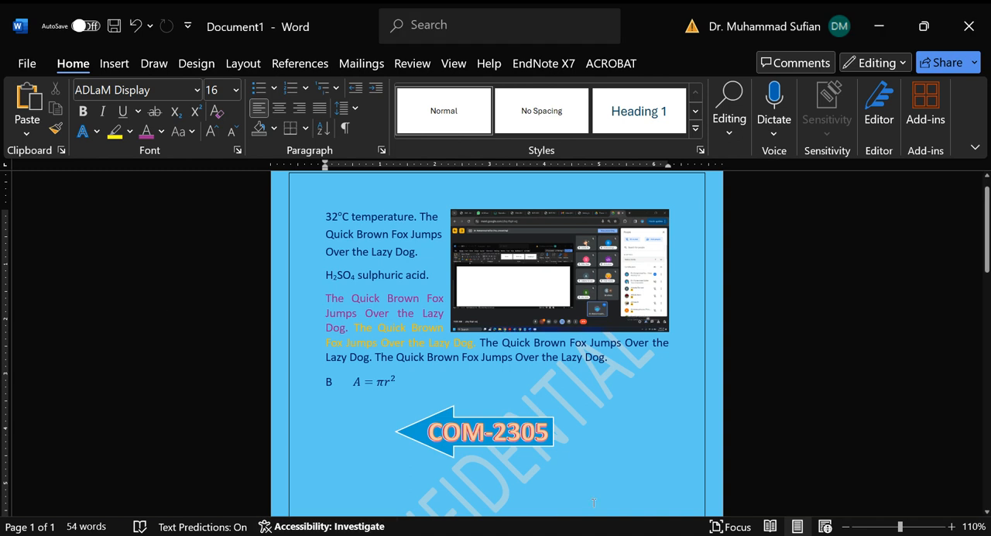
{"action": "scroll", "coordinate": [456, 475], "scroll_direction": "down", "scroll_amount": 2}
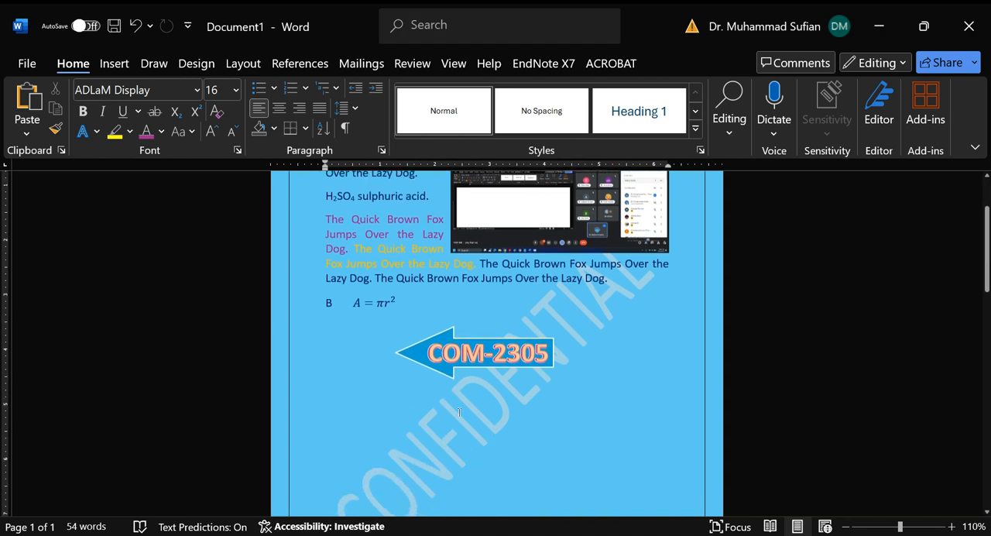
{"action": "type", "text": "7"}
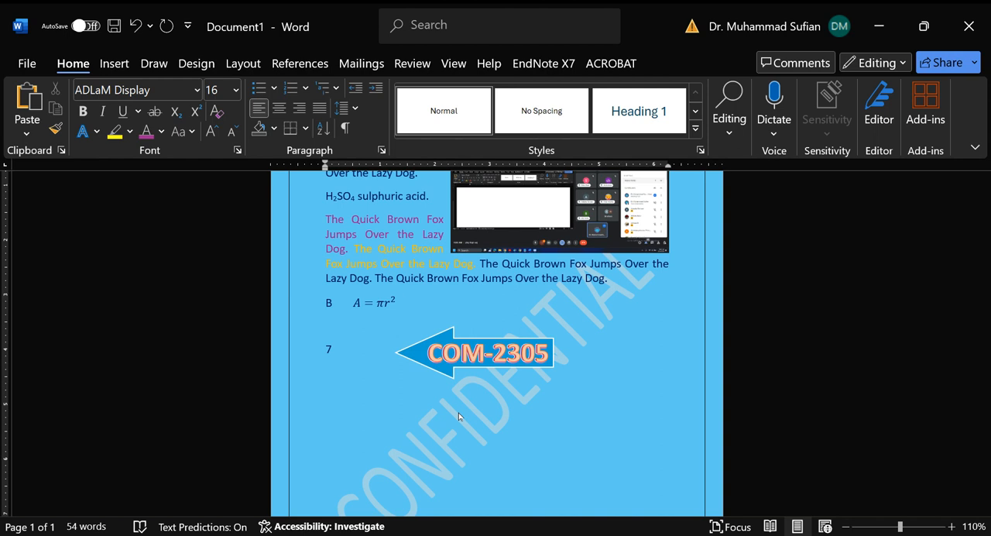
{"action": "key", "text": "BackSpace"}
{"action": "key", "text": "Return"}
{"action": "key", "text": "Return"}
{"action": "type", "text": "www.google."}
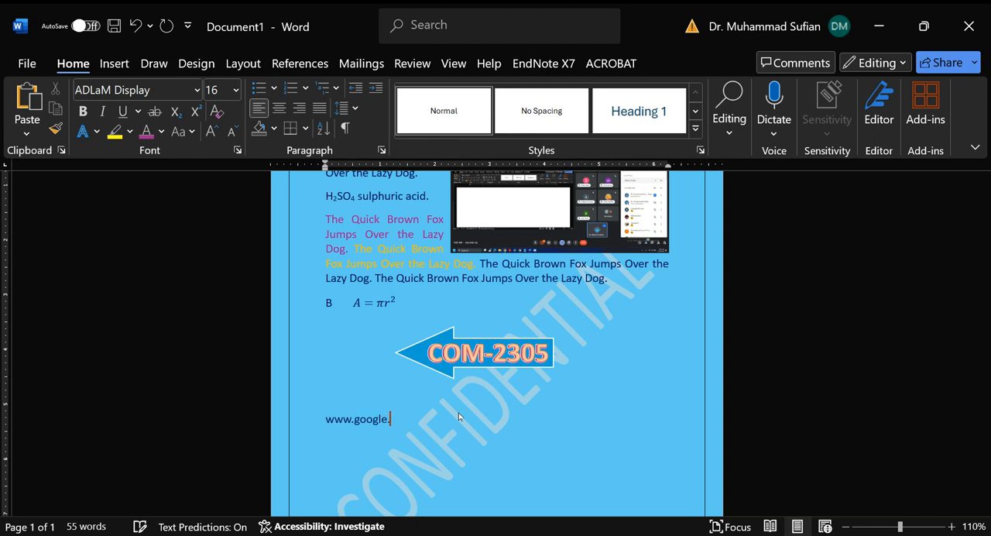
{"action": "type", "text": "com.pk"}
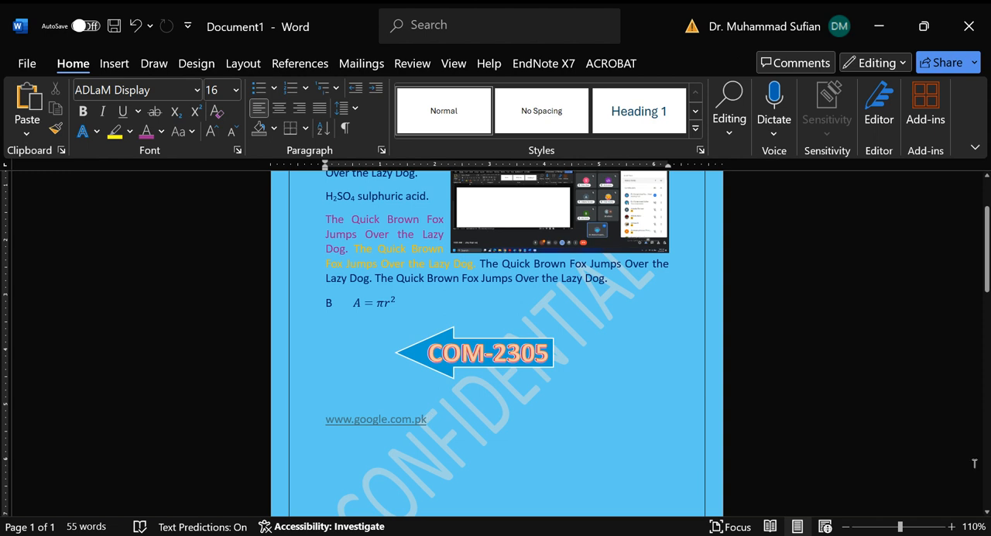
{"action": "scroll", "coordinate": [596, 408], "scroll_direction": "up", "scroll_amount": 3}
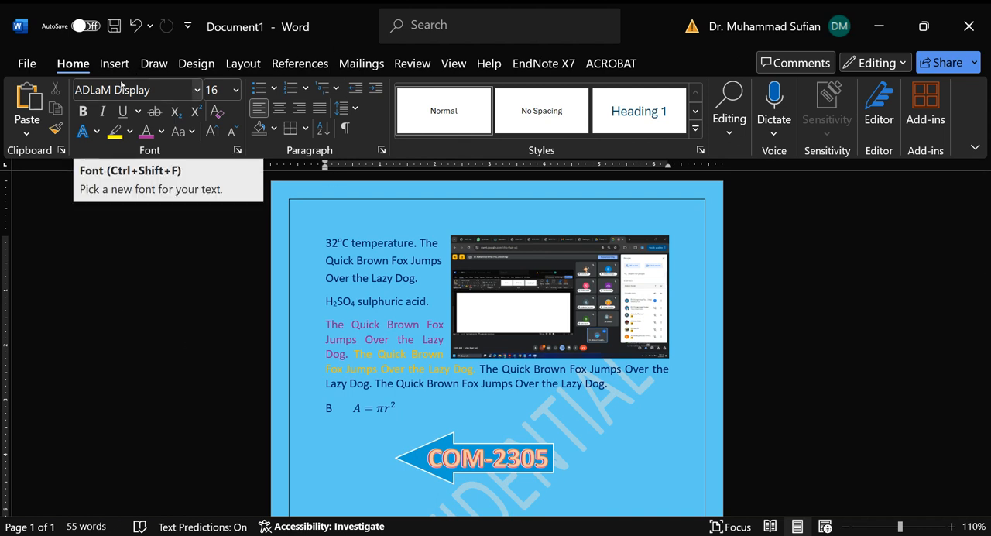
{"action": "left_click", "coordinate": [154, 63]}
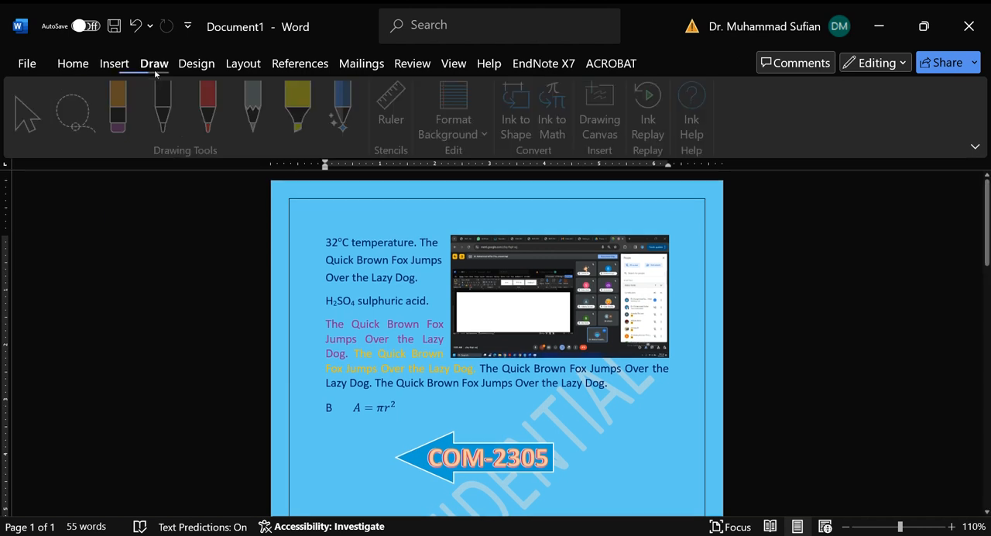
{"action": "left_click", "coordinate": [195, 66]}
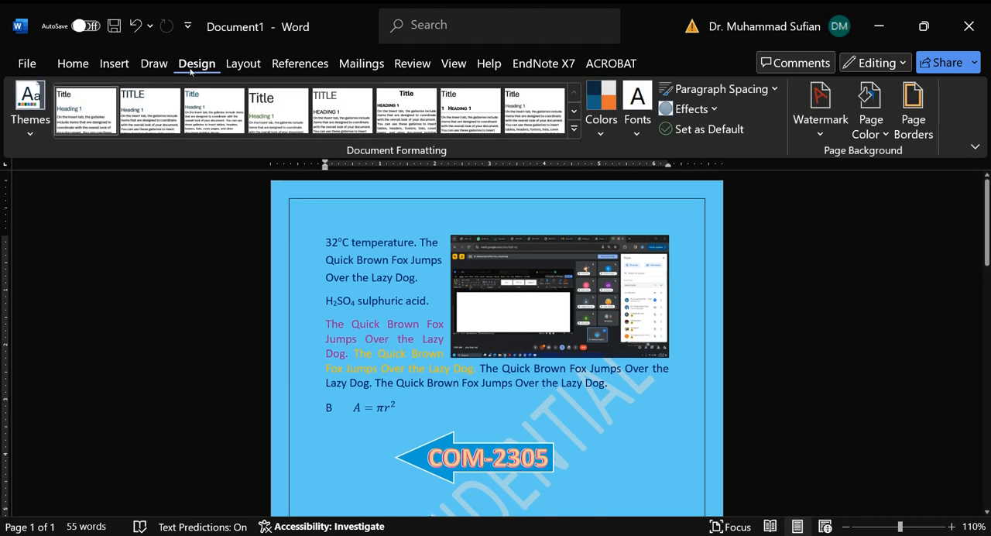
Step: Set the screenshot picture's layout to In Line with Text
{"action": "left_click", "coordinate": [228, 65]}
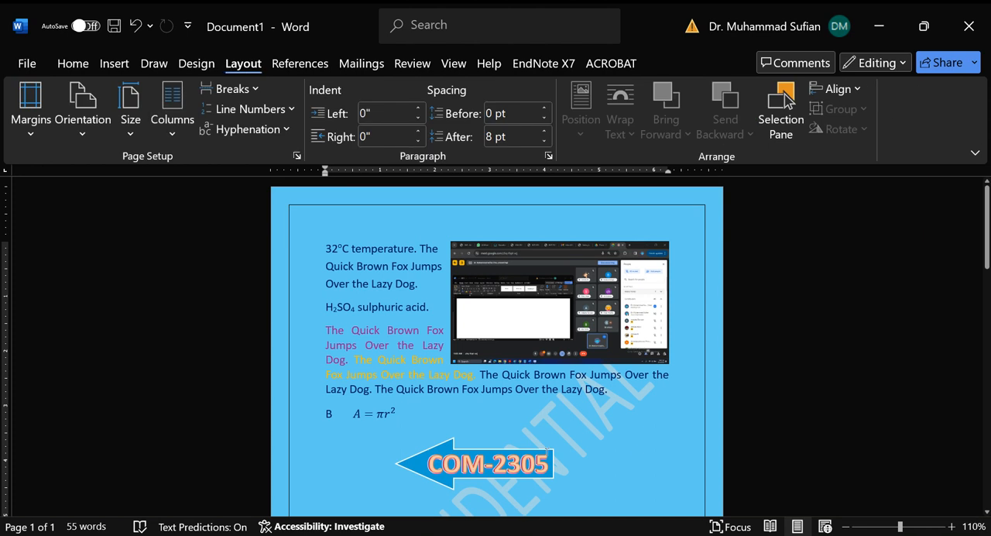
{"action": "left_click", "coordinate": [431, 352]}
{"action": "left_click", "coordinate": [585, 296]}
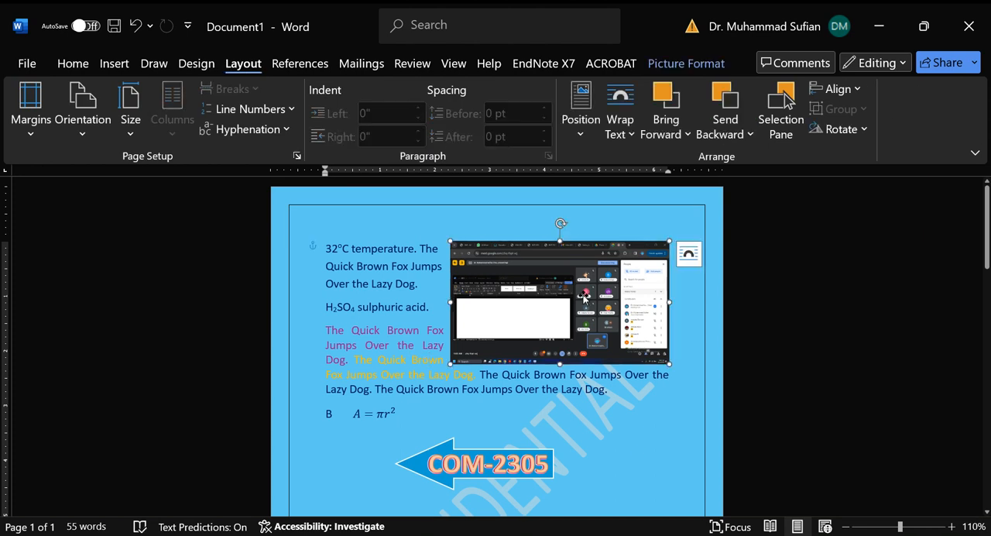
{"action": "left_click", "coordinate": [688, 253]}
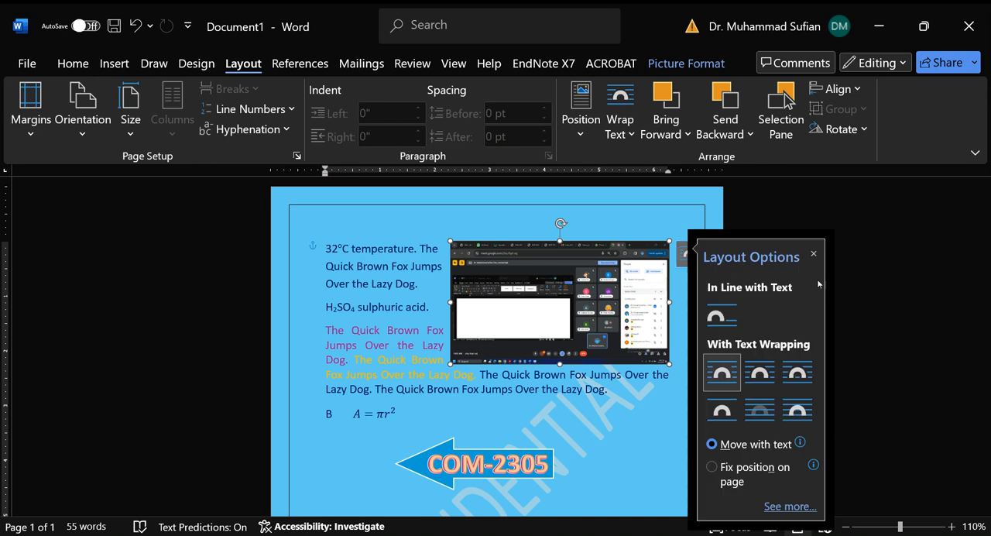
{"action": "left_click", "coordinate": [730, 317]}
{"action": "left_click", "coordinate": [405, 401]}
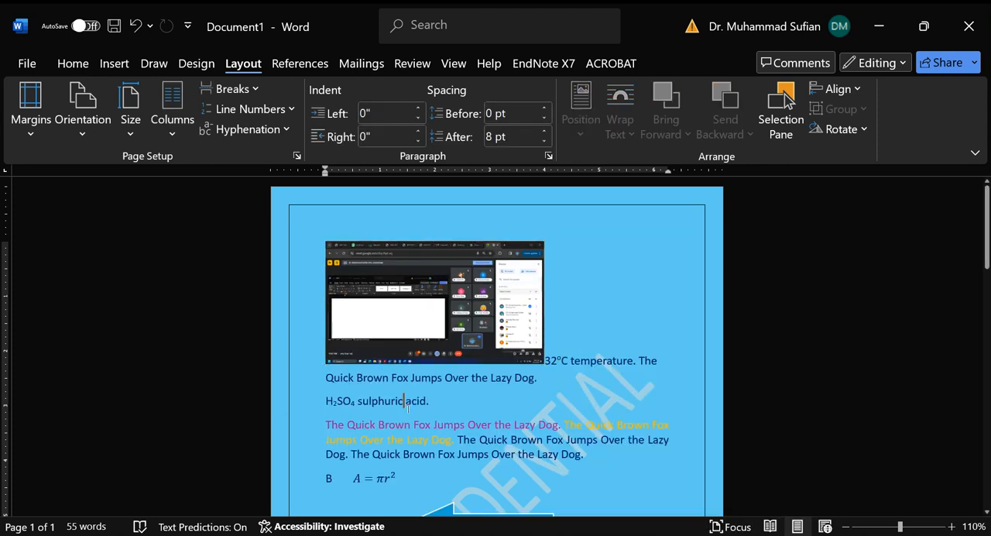
Step: Arrange the multicoloured Quick Brown Fox paragraph below the sulphuric acid line in two columns
{"action": "scroll", "coordinate": [368, 364], "scroll_direction": "down", "scroll_amount": 2}
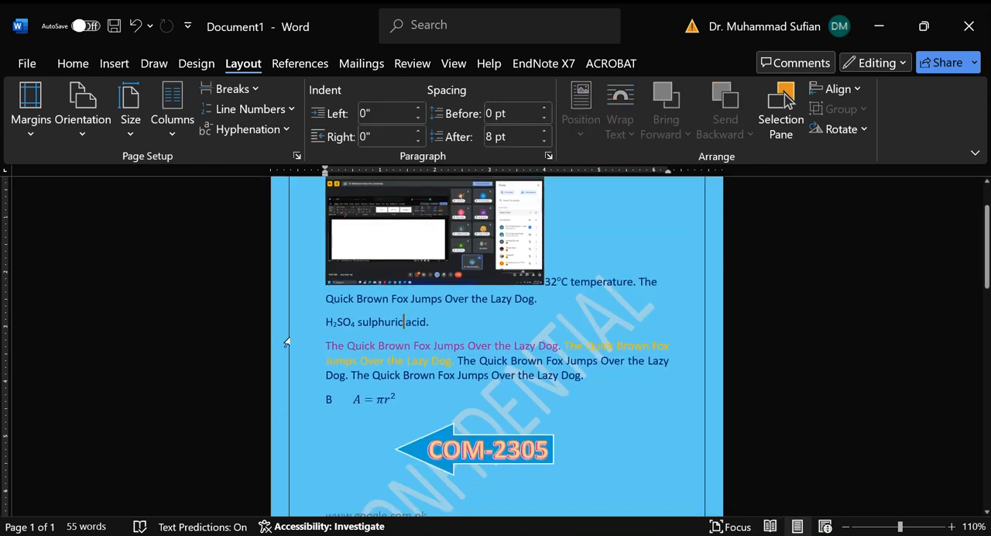
{"action": "left_click_drag", "start_coordinate": [304, 350], "coordinate": [311, 390]}
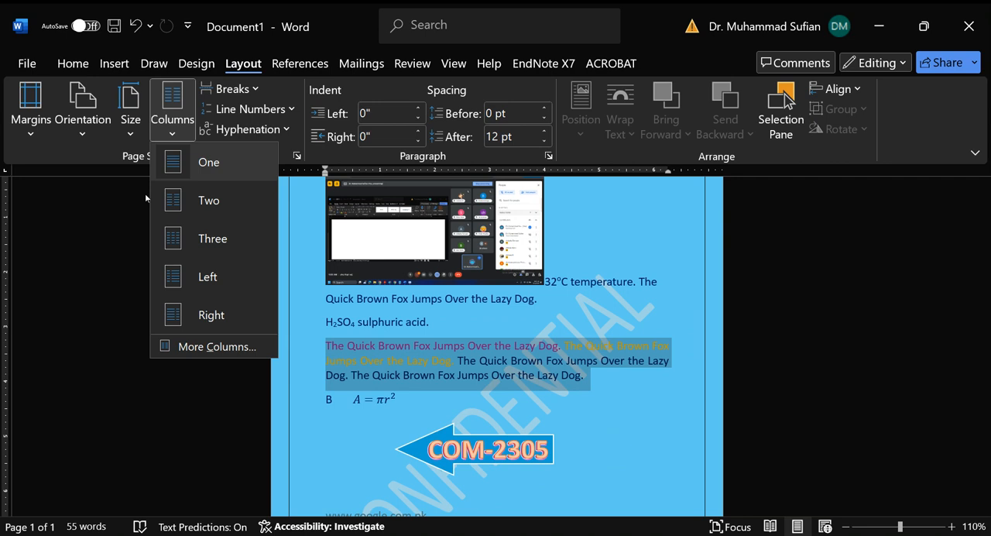
{"action": "left_click", "coordinate": [203, 200]}
{"action": "left_click", "coordinate": [646, 378]}
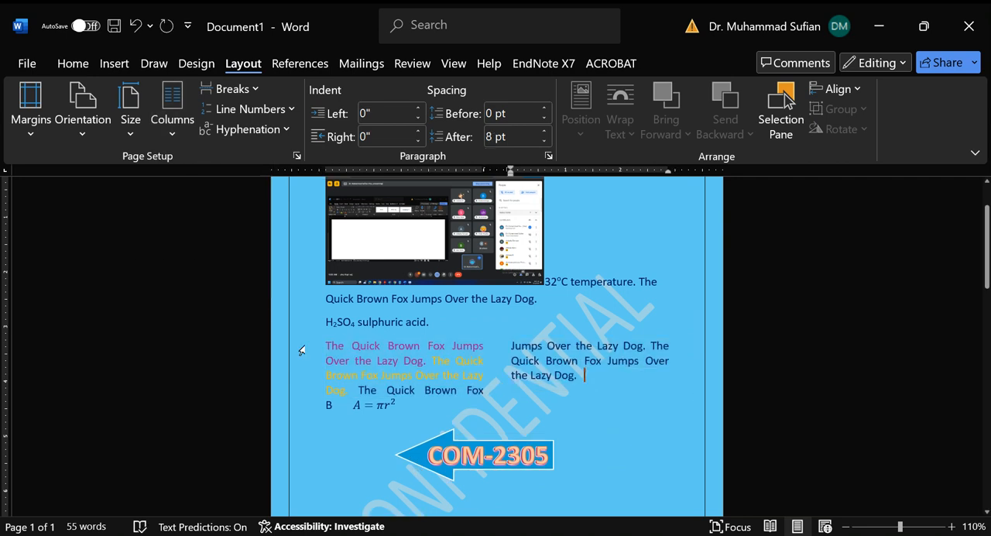